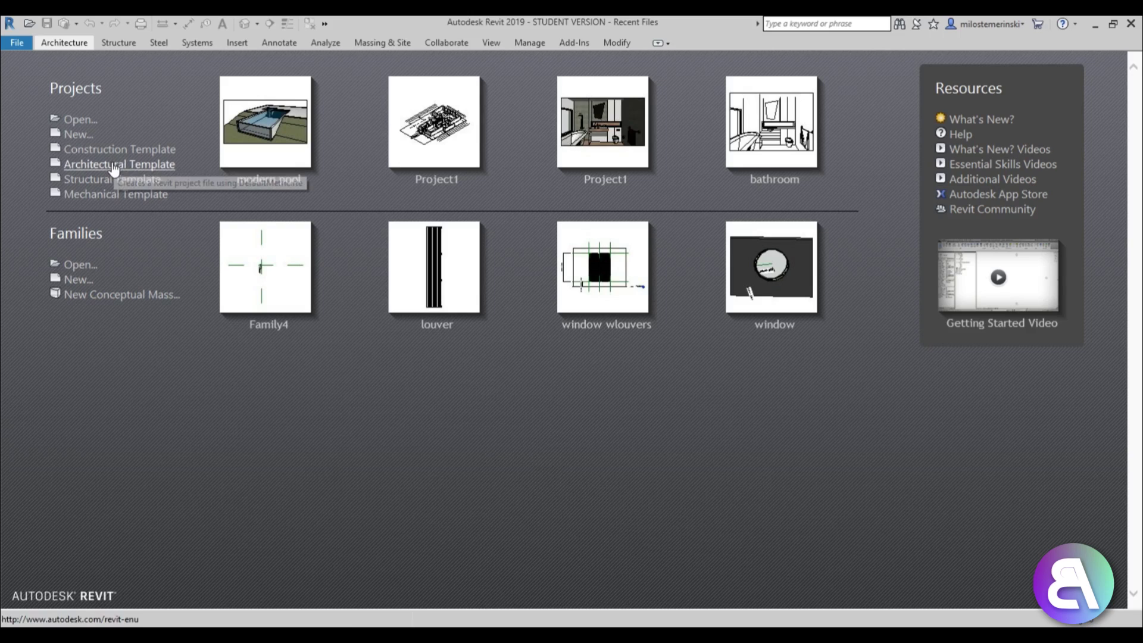
- Create a new project from the Architectural Template and set the project length unit to meters
left_click(114, 167)
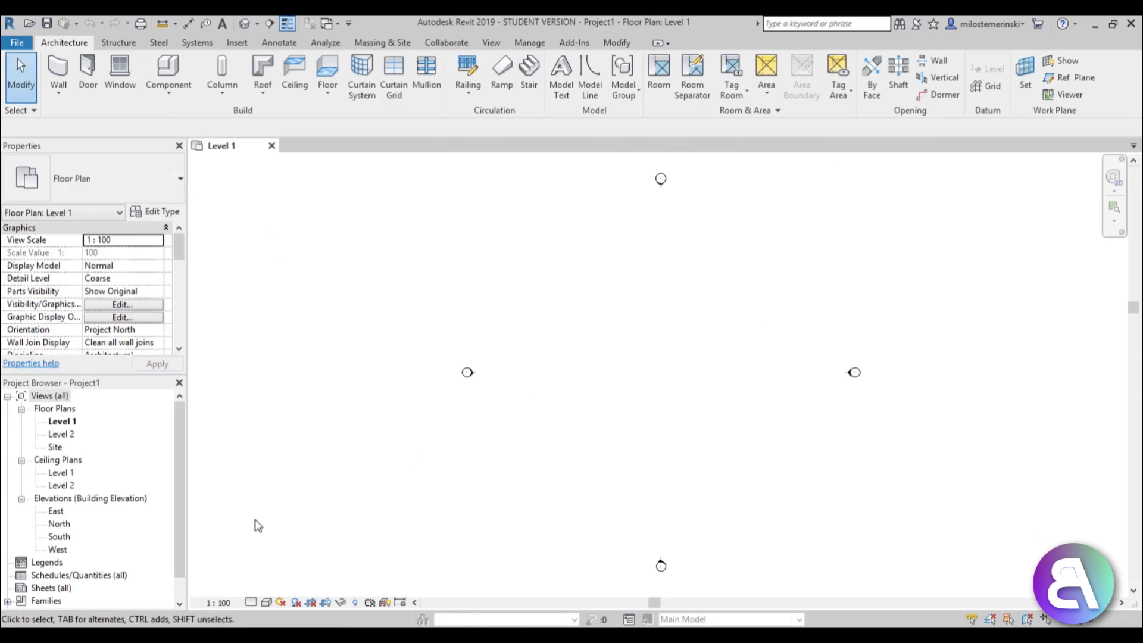
key("u")
key("n")
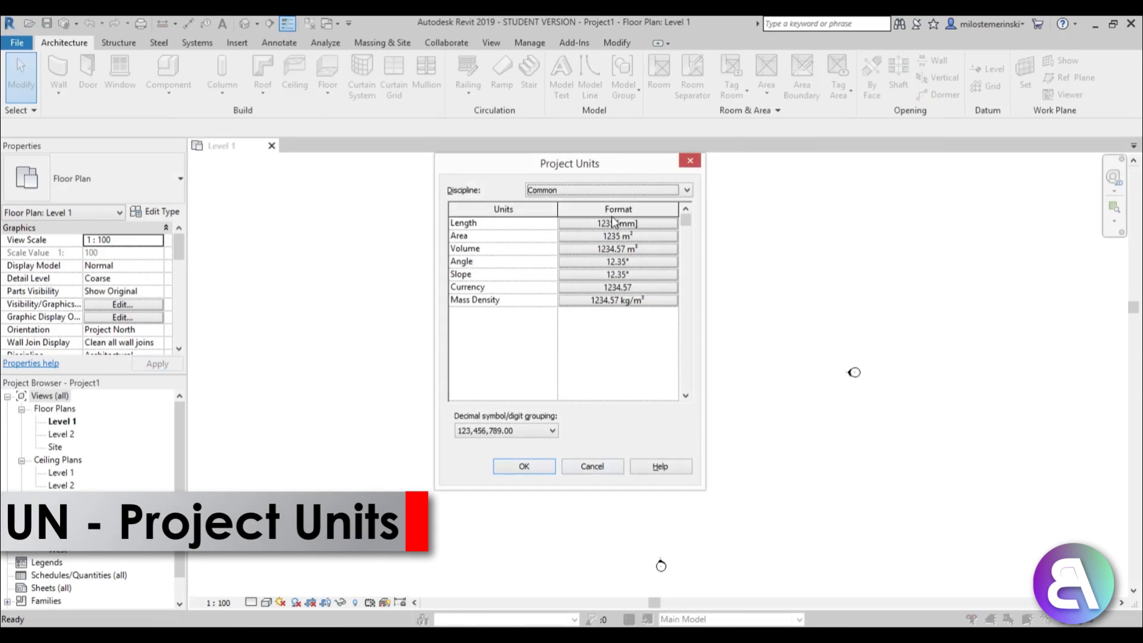
left_click(615, 222)
left_click(573, 248)
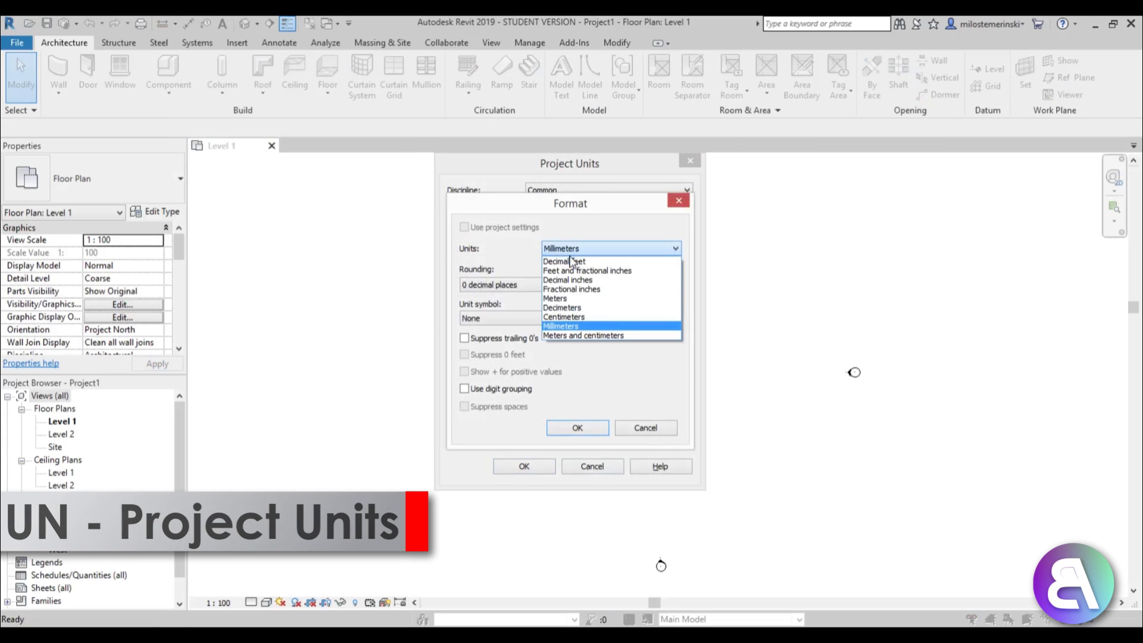
left_click(570, 298)
left_click(578, 428)
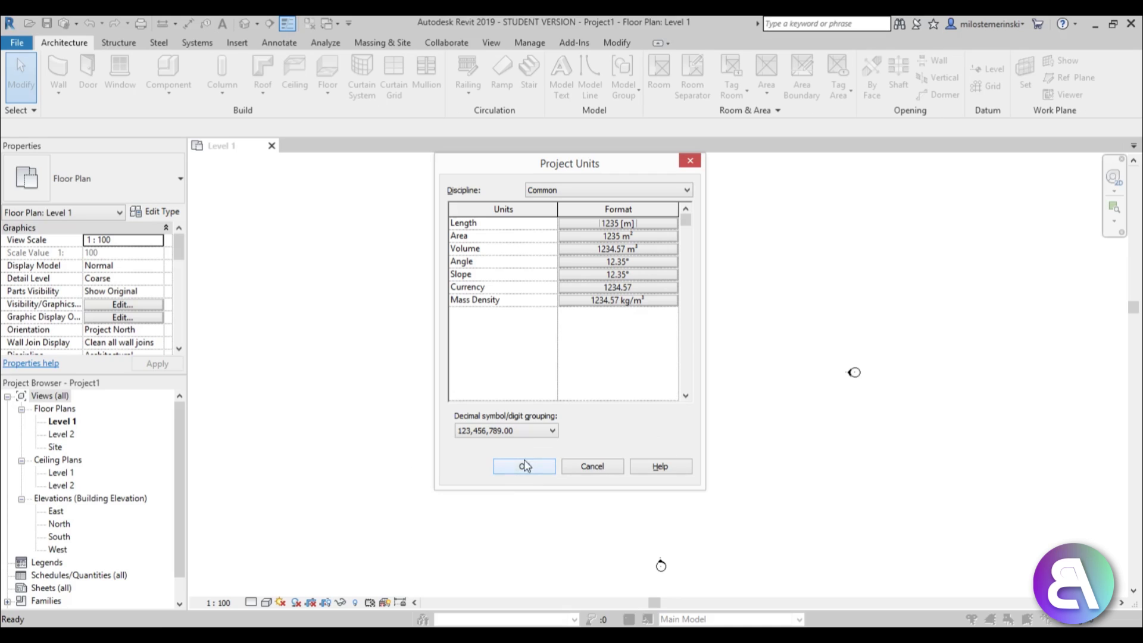
- Set the length format's rounding to 2 decimal places and apply the project units
left_click(609, 226)
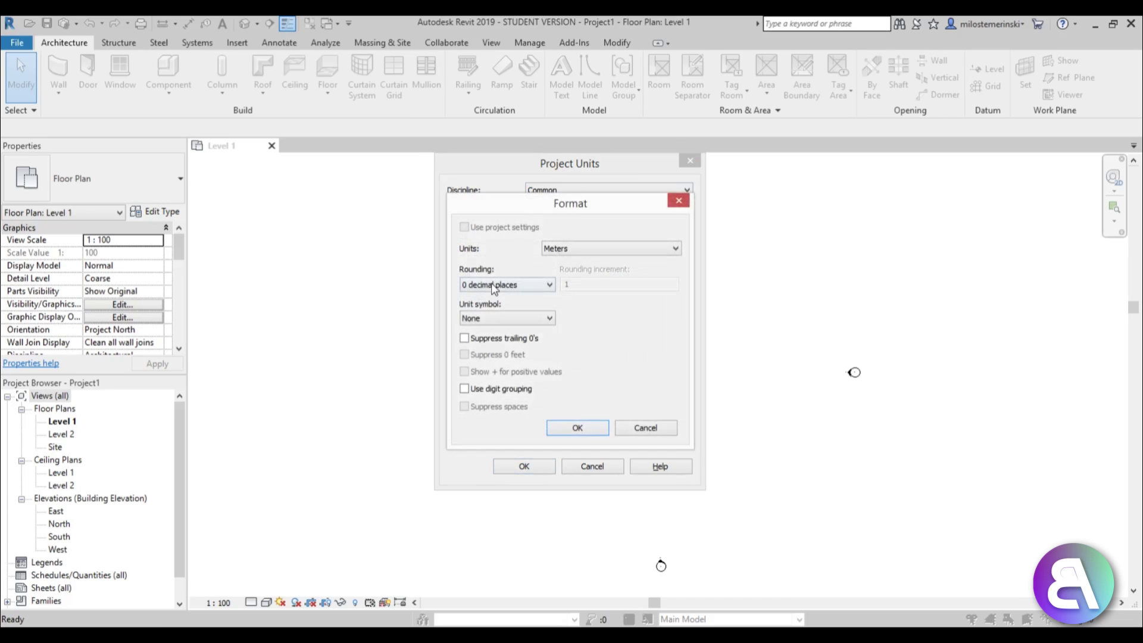
left_click(503, 286)
left_click(488, 344)
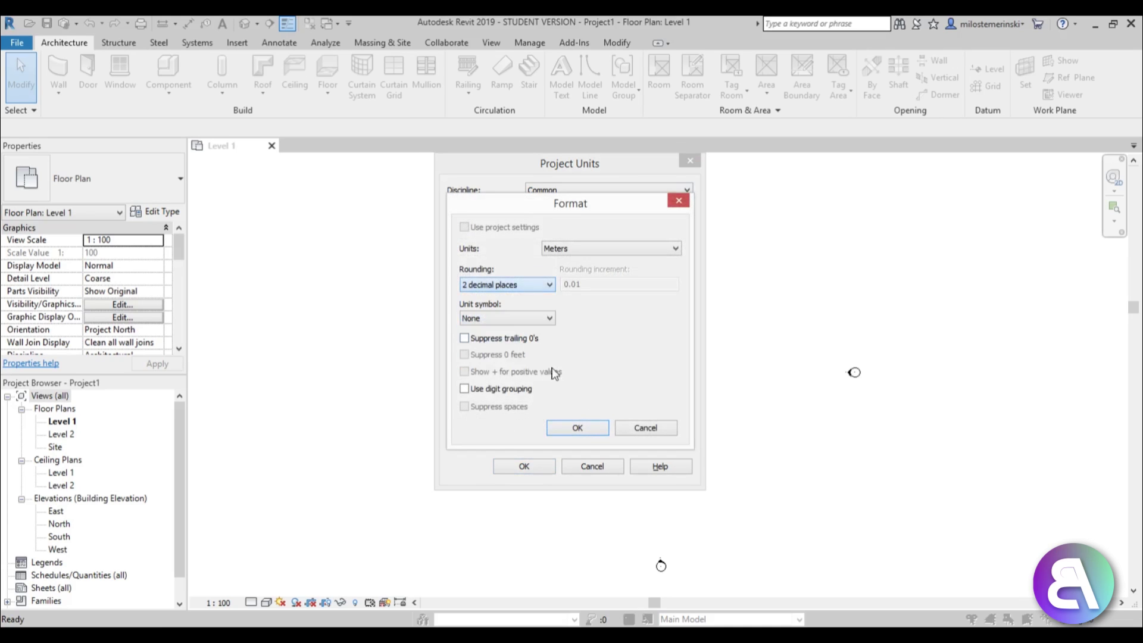
left_click(563, 428)
left_click(533, 466)
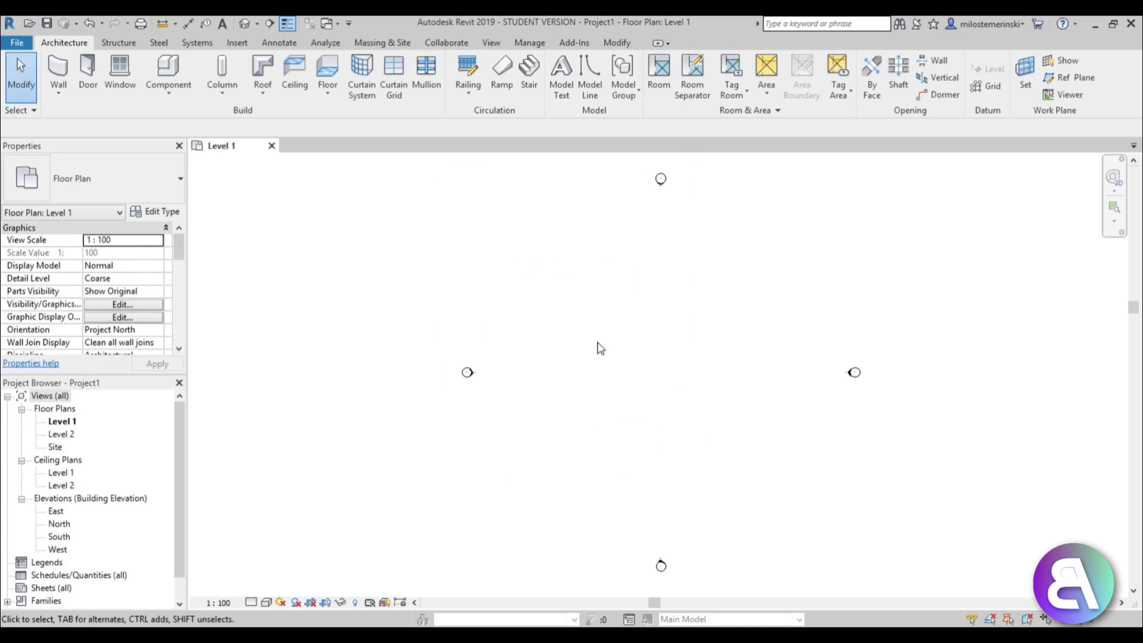
- Open the South building elevation view
middle_click_drag(599, 348, 571, 362)
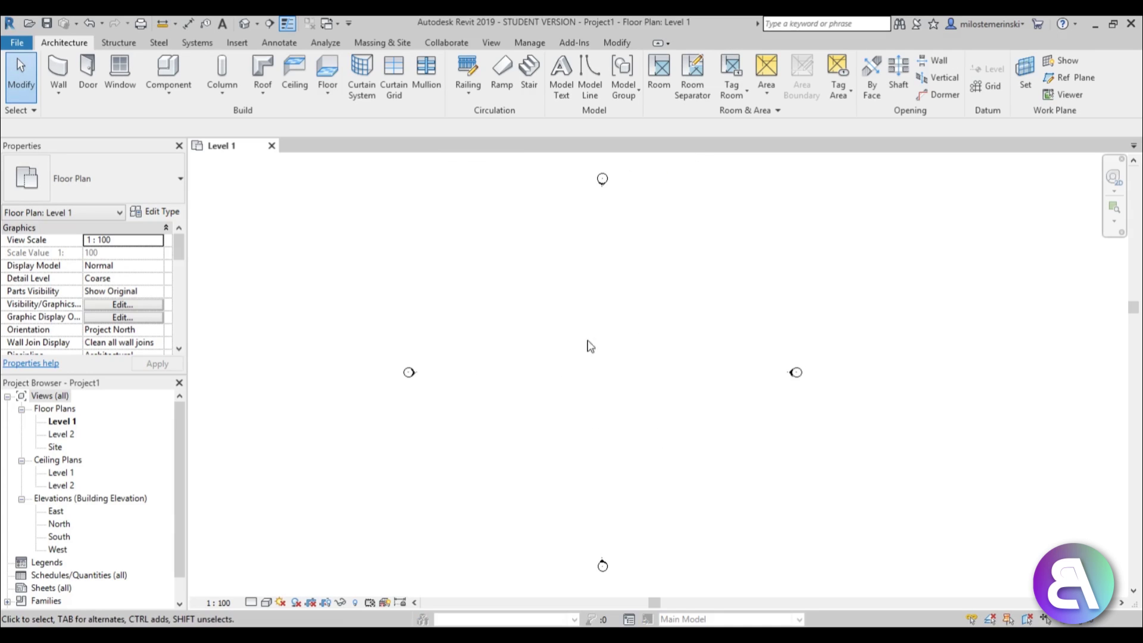
double_click(60, 536)
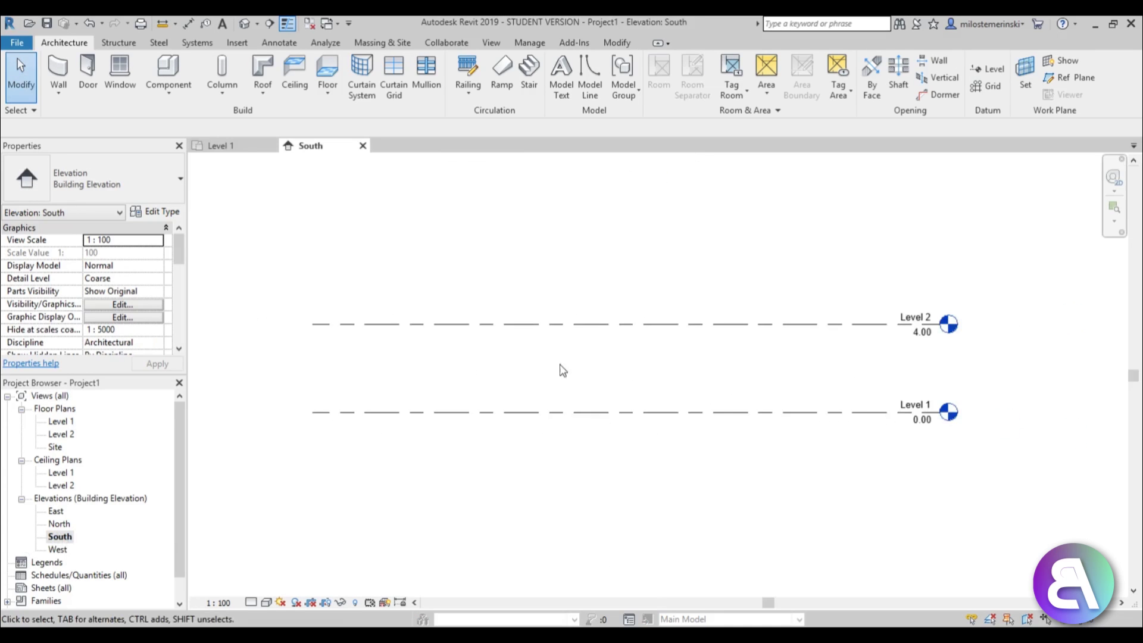
left_click(700, 408)
left_click(788, 425)
- Set the elevation of Level 2 to 1.6 m
left_click(809, 334)
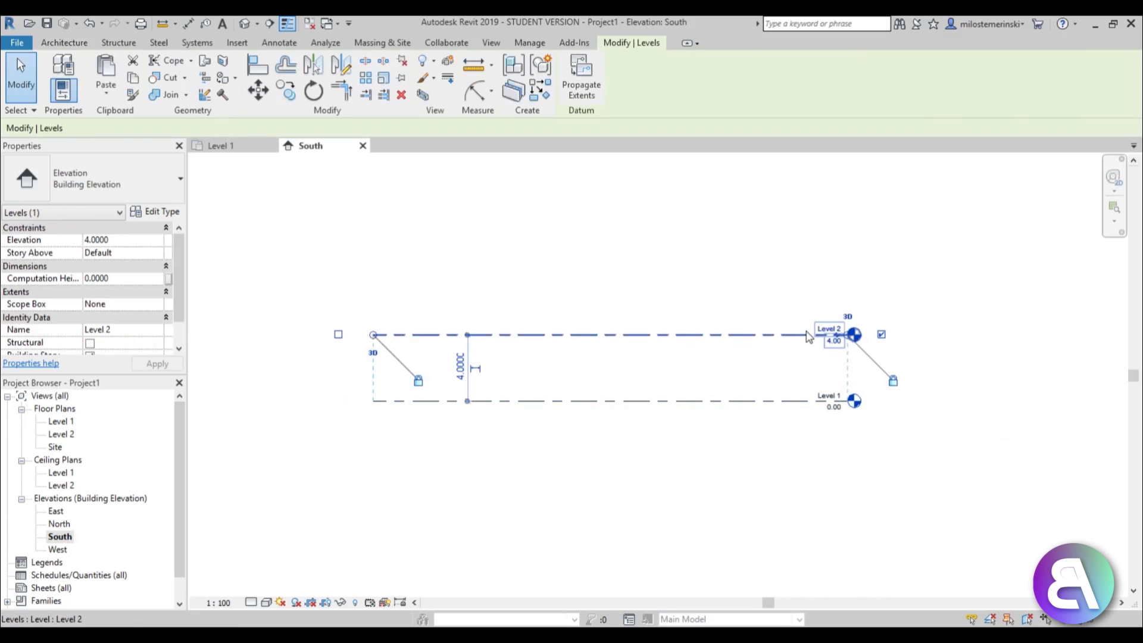
left_click(832, 342)
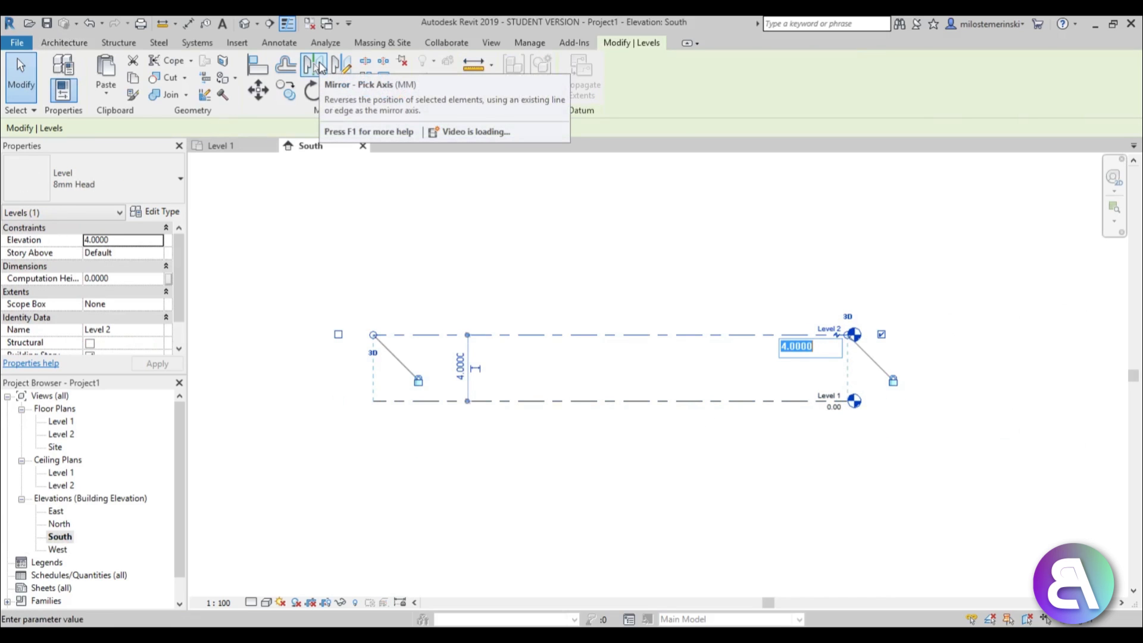
type("16")
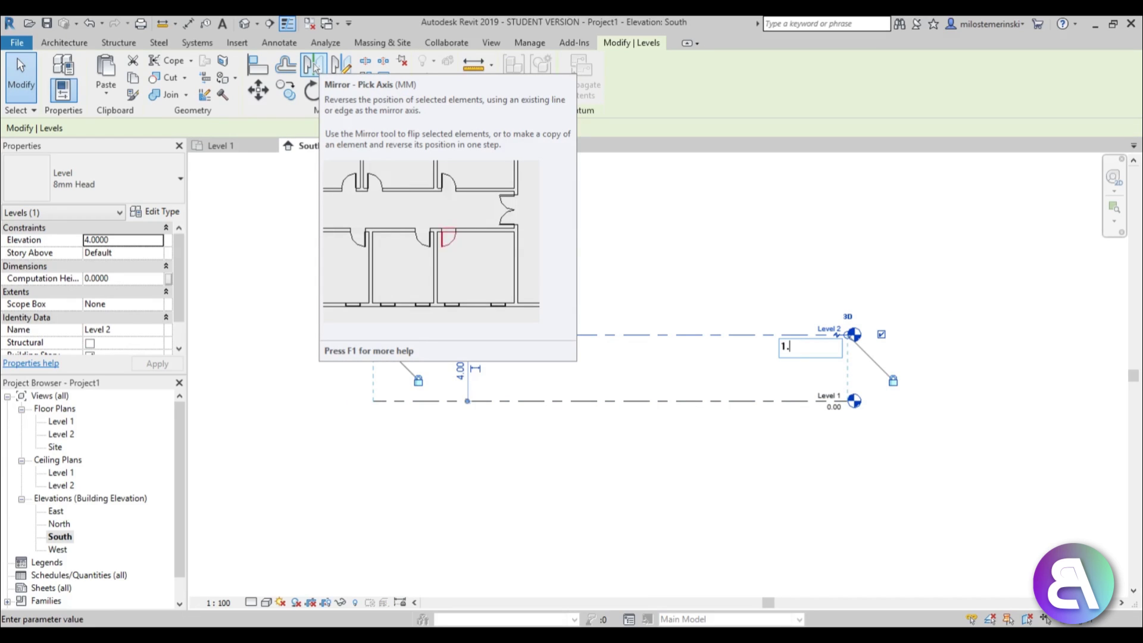
key("Return")
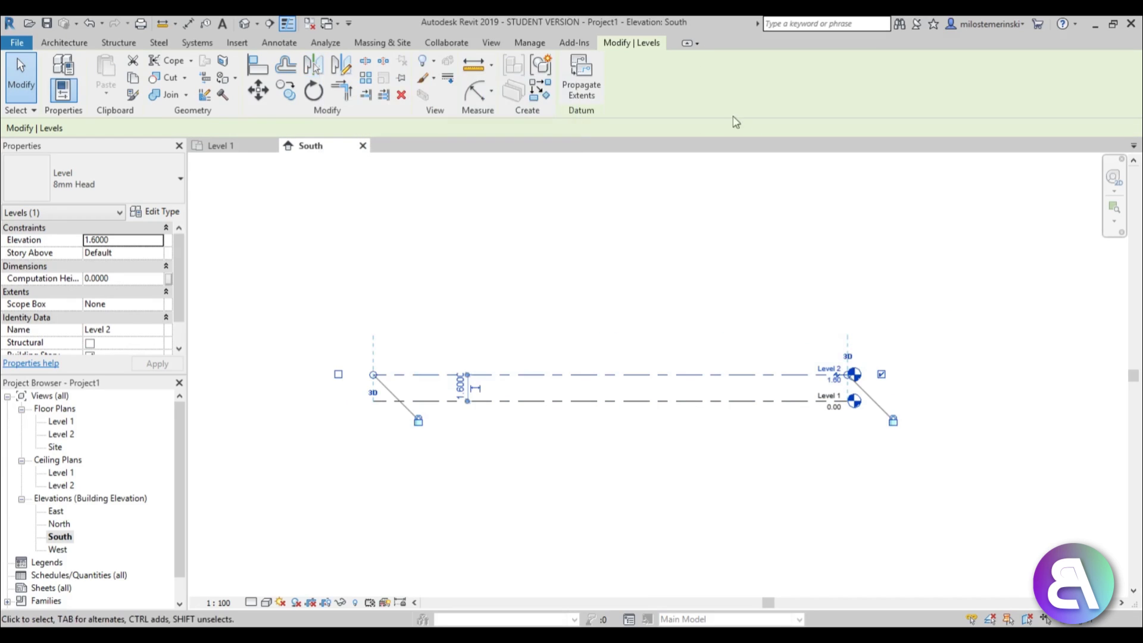
- Set the elevation of Level 2 to 1.8 m
left_click(831, 379)
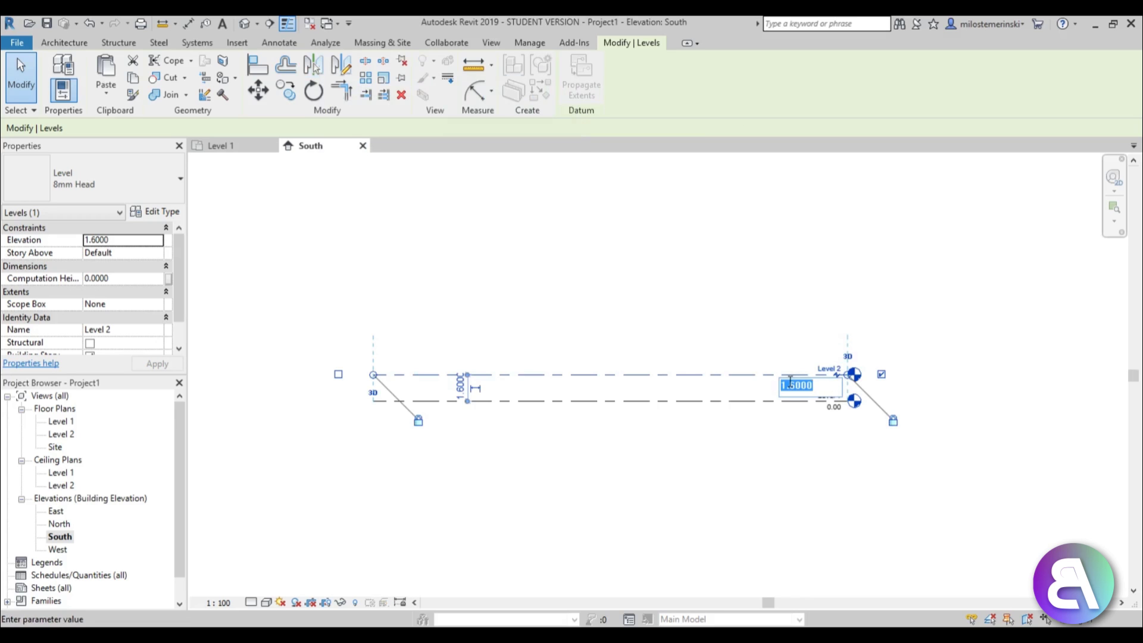
type("1.8")
key("Return")
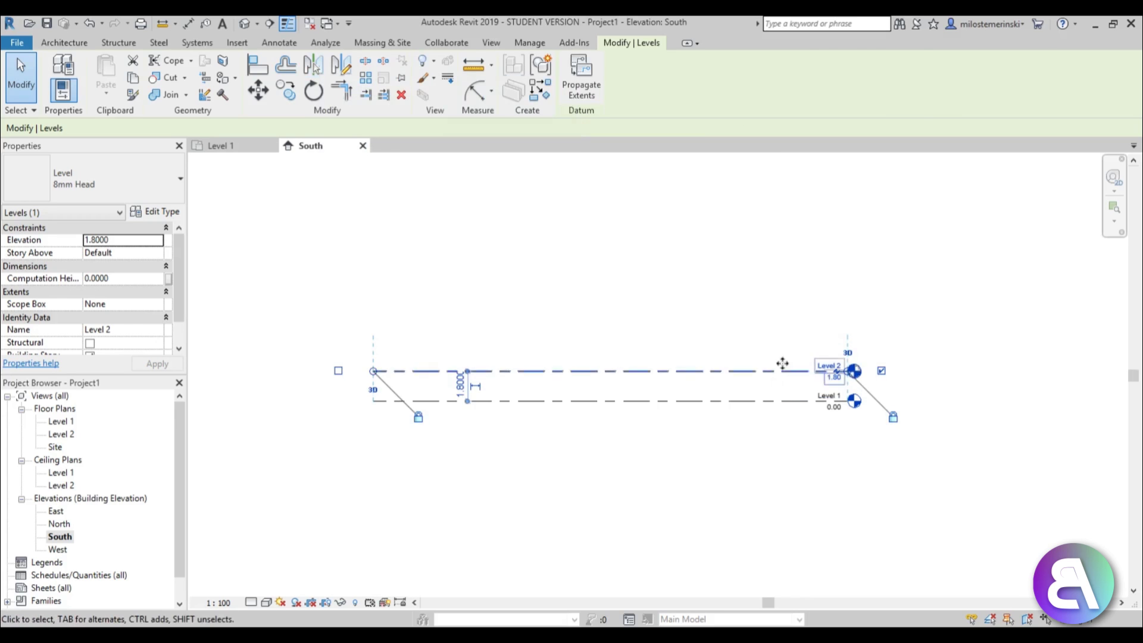
key("Escape")
scroll(785, 375, "up", 3)
scroll(806, 321, "down", 2)
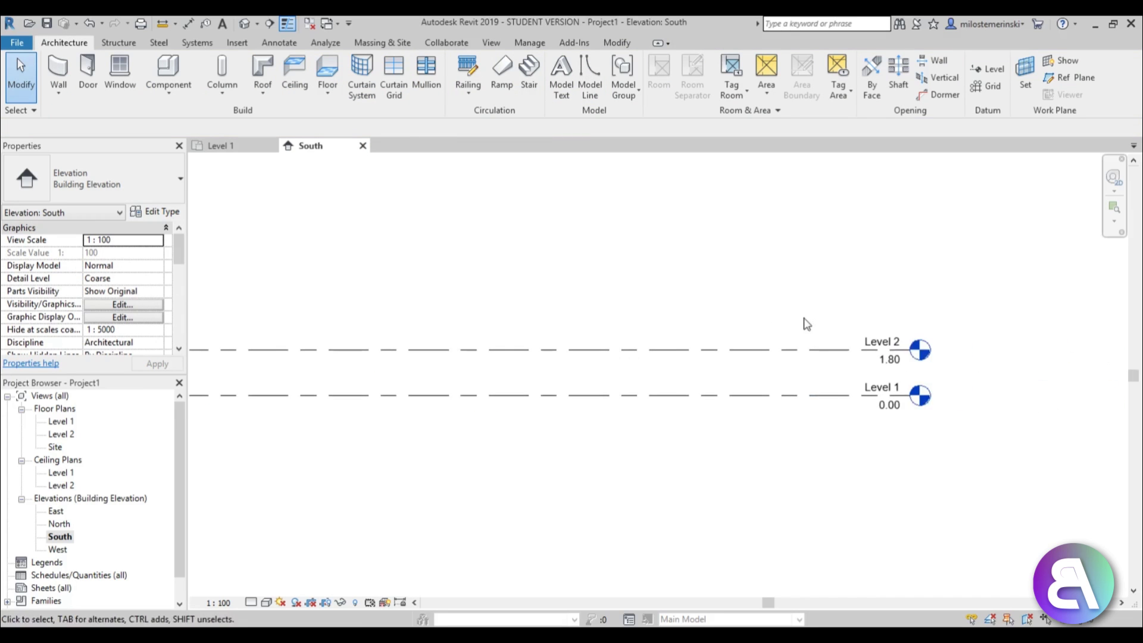
middle_click_drag(493, 374, 533, 370)
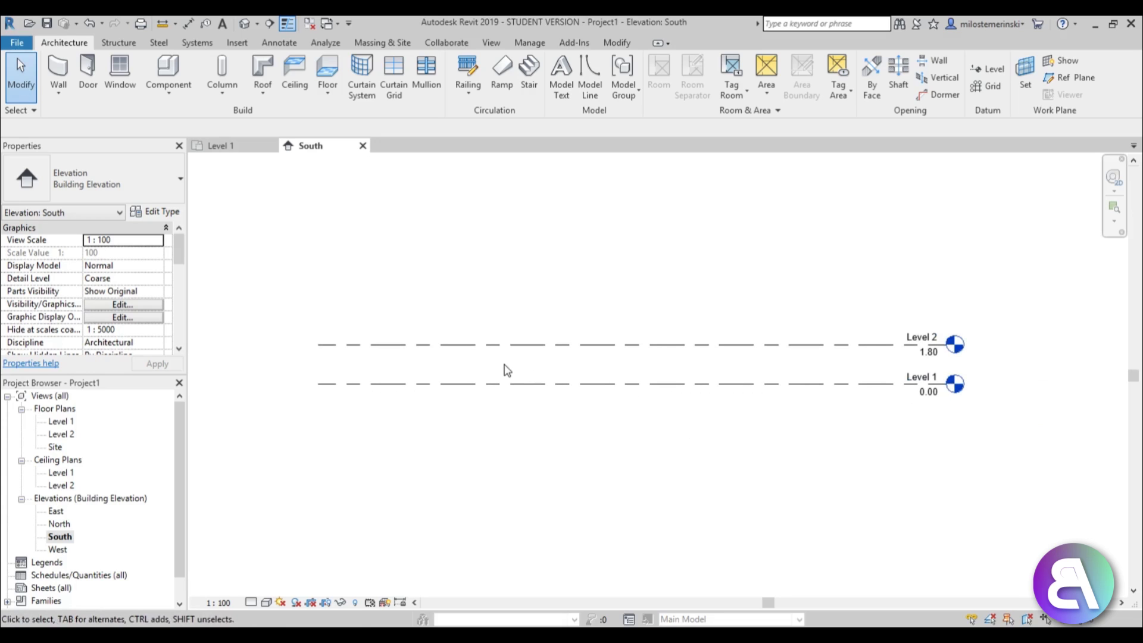
- On the Level 1 floor plan, draw a rectangle of Generic - 200mm walls up to Level 2, about 11.2 by 5 m
double_click(61, 421)
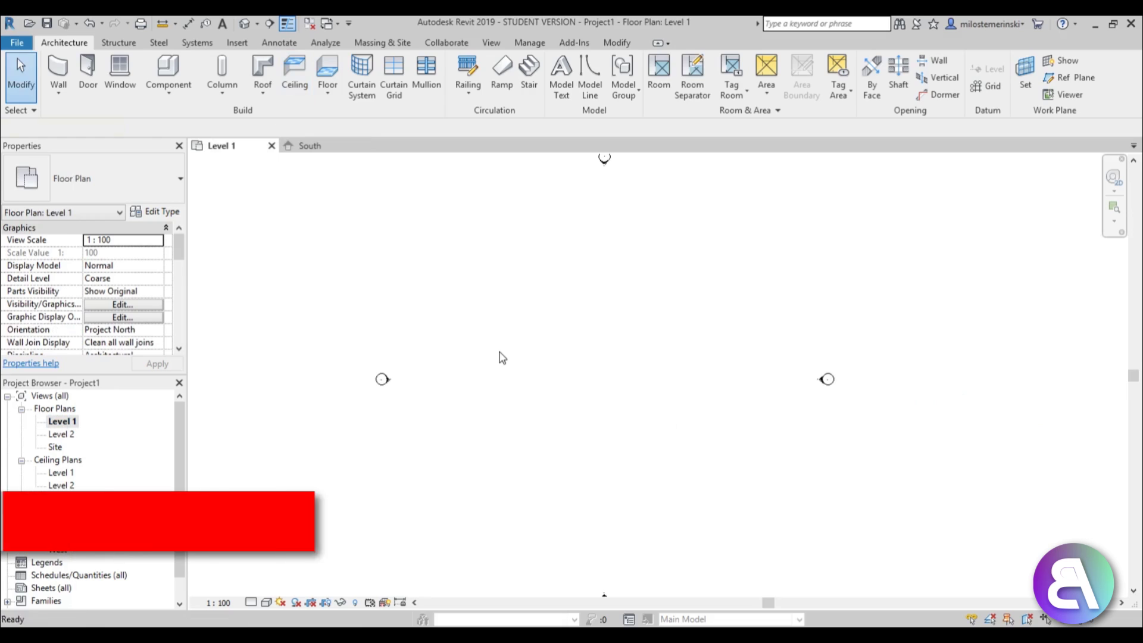
key("w")
key("a")
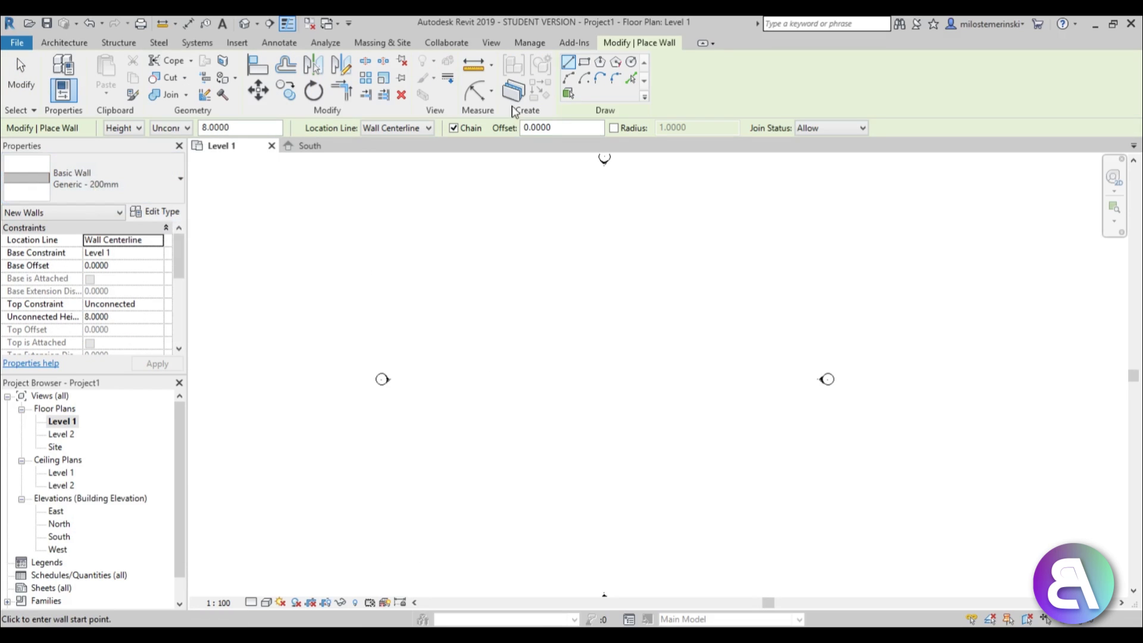
left_click(584, 62)
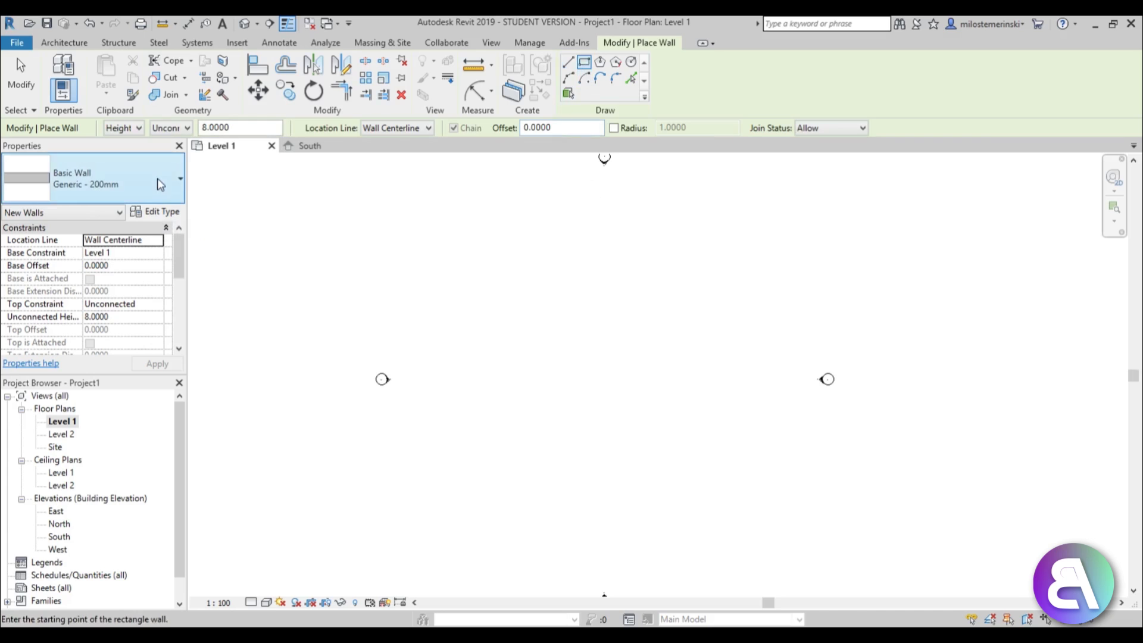
left_click(188, 128)
left_click(170, 149)
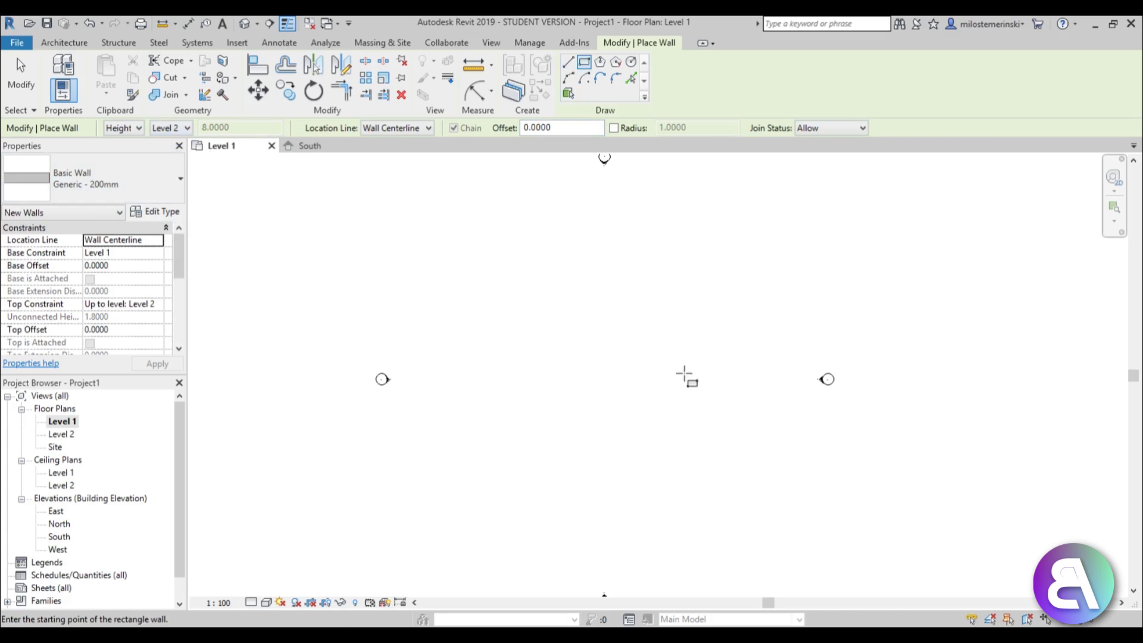
left_click(563, 314)
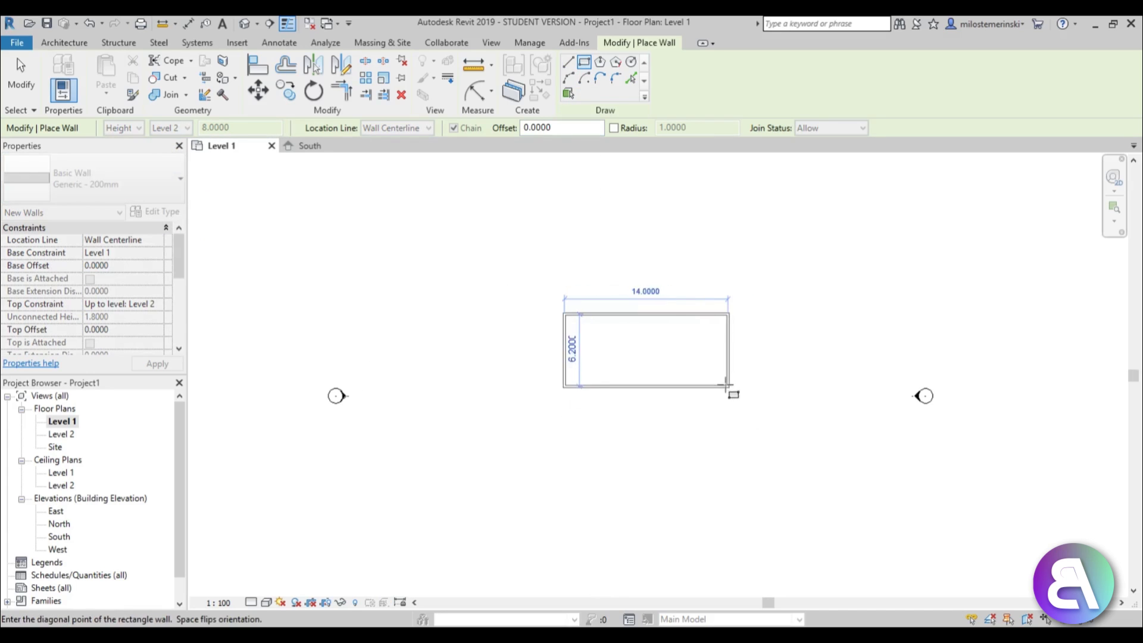
left_click(698, 375)
scroll(577, 352, "up", 4)
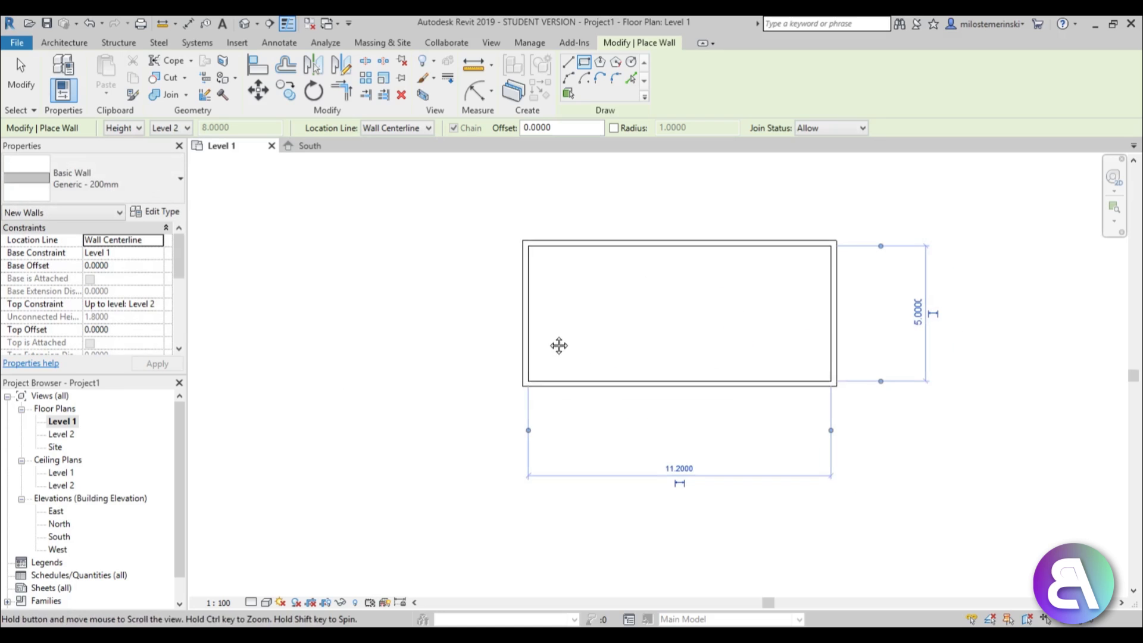
- Draw a smaller wall rectangle, about 3.4 by 2.9 m inside, overlapping the lower-left corner of the large one
left_click(474, 356)
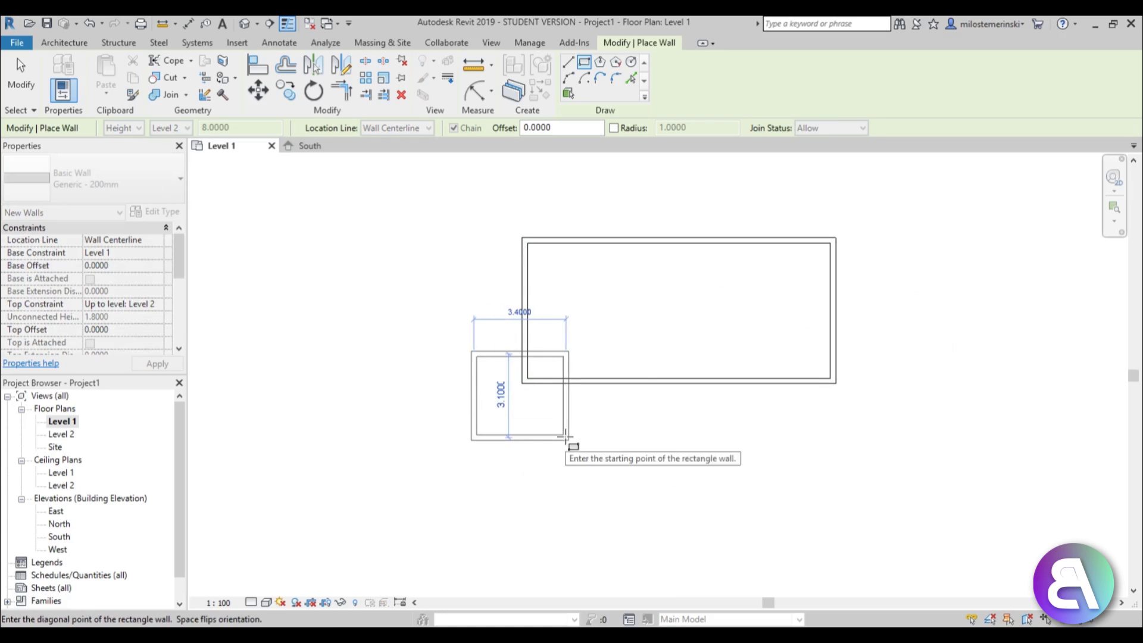
left_click(571, 438)
key("Escape")
- Set the small rectangle's inside width to 3 m by repositioning its right wall
left_click(572, 409)
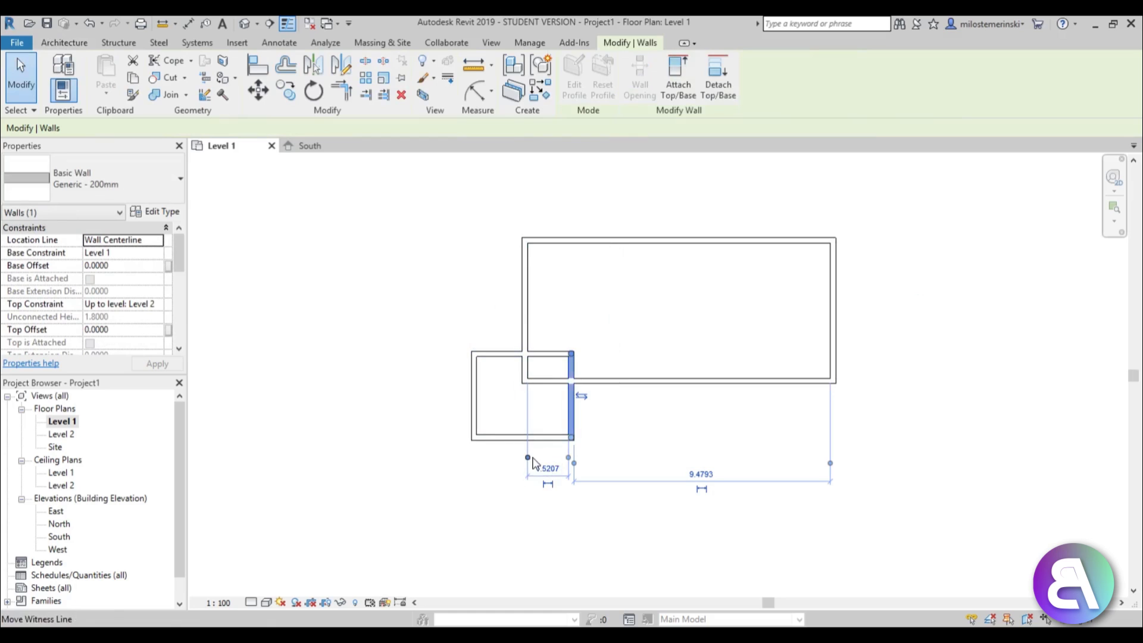
left_click_drag(477, 429, 476, 435)
left_click(521, 468)
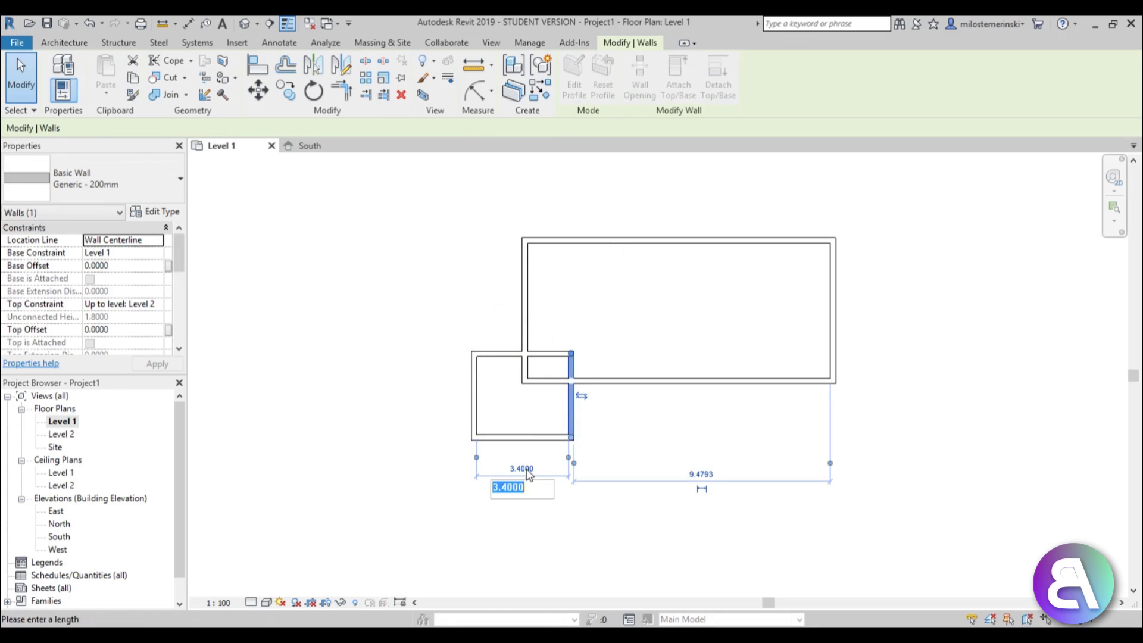
key("Return")
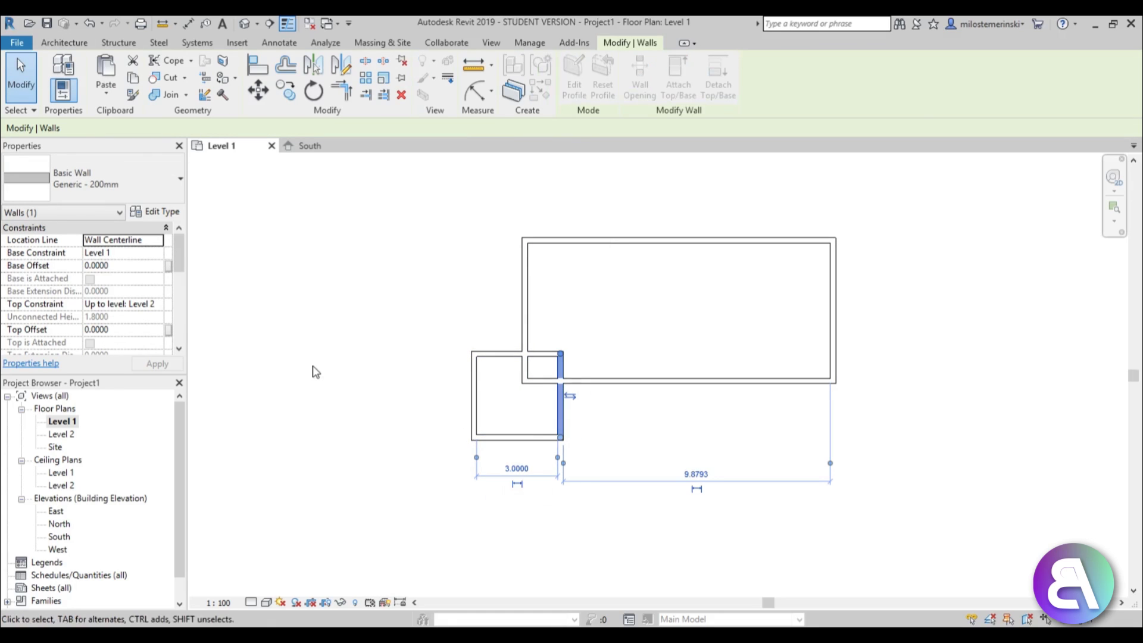
key("Escape")
- Set the small rectangle's inside height to 3 m by repositioning its upper wall
scroll(505, 372, "up", 2)
left_click(510, 352)
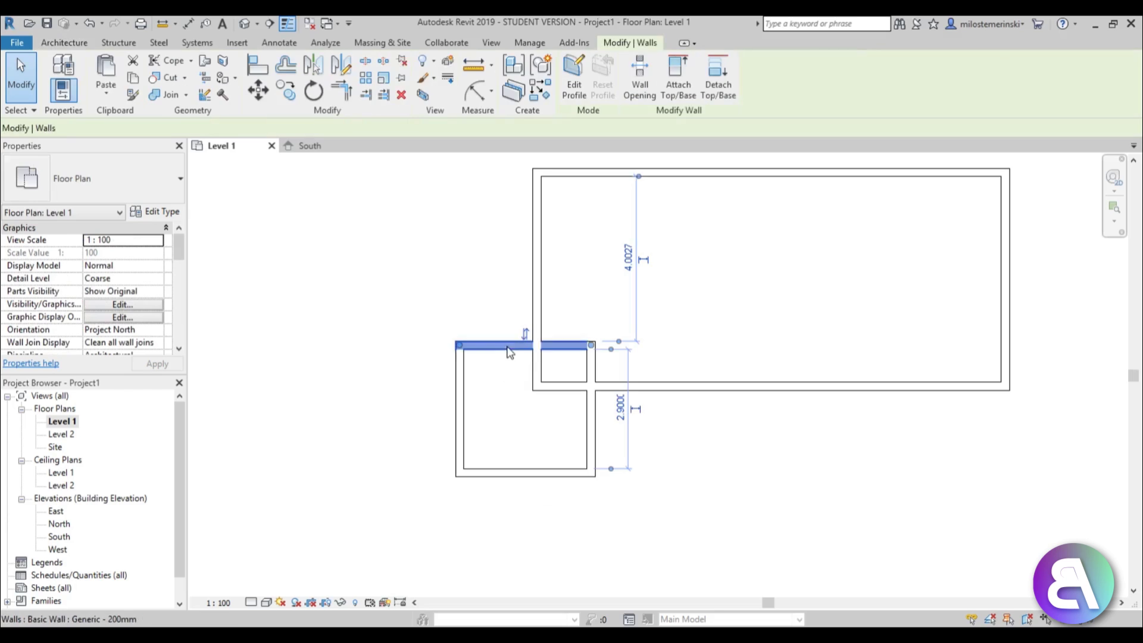
left_click(620, 409)
type("3")
key("Return")
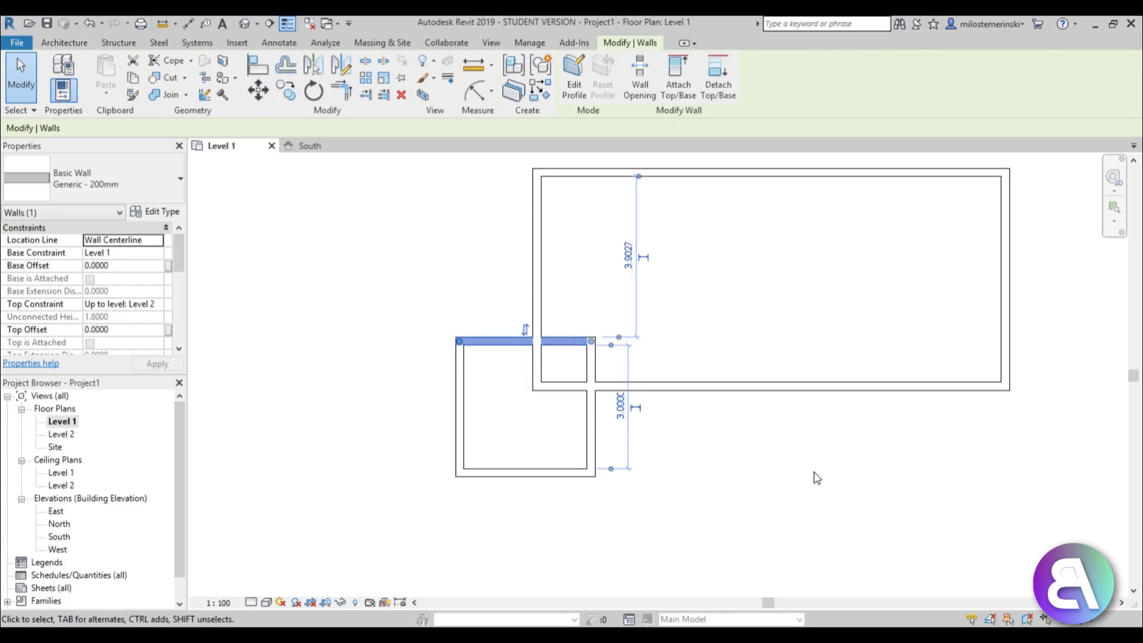
left_click(814, 473)
- Move the whole wall chain of the large rectangle slightly down and left, deepening its overlap with the small rectangle
scroll(747, 405, "down", 2)
key("Tab")
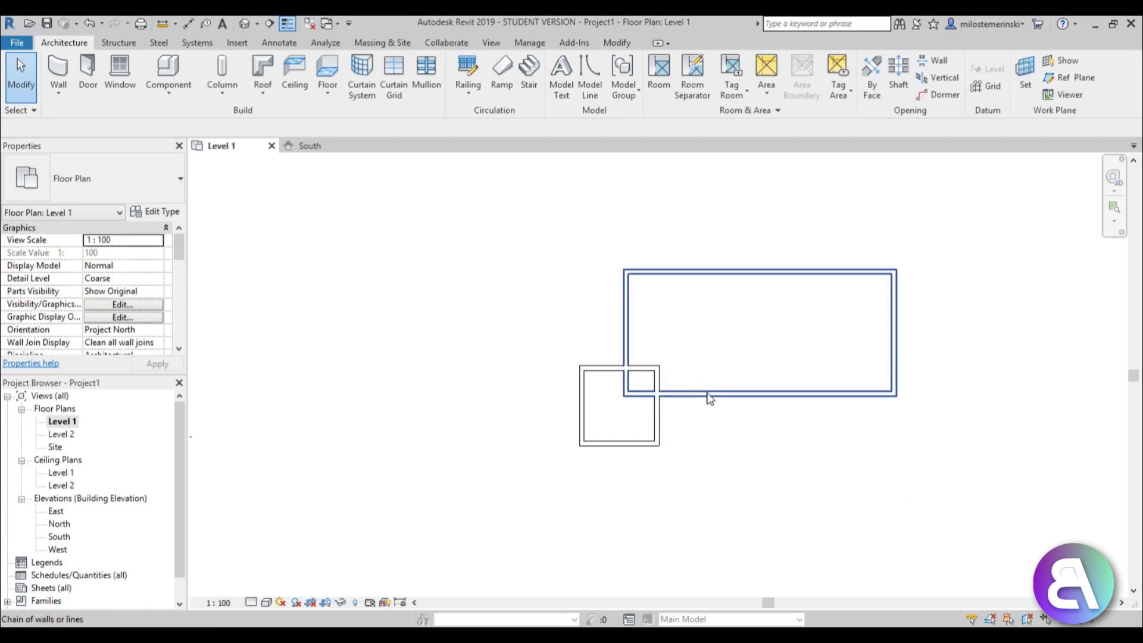
left_click(701, 394)
mouse_move(697, 394)
left_mouse_down()
mouse_move(690, 417)
mouse_move(692, 406)
left_mouse_up()
left_click(749, 444)
middle_click_drag(749, 445, 707, 405)
scroll(630, 297, "up", 2)
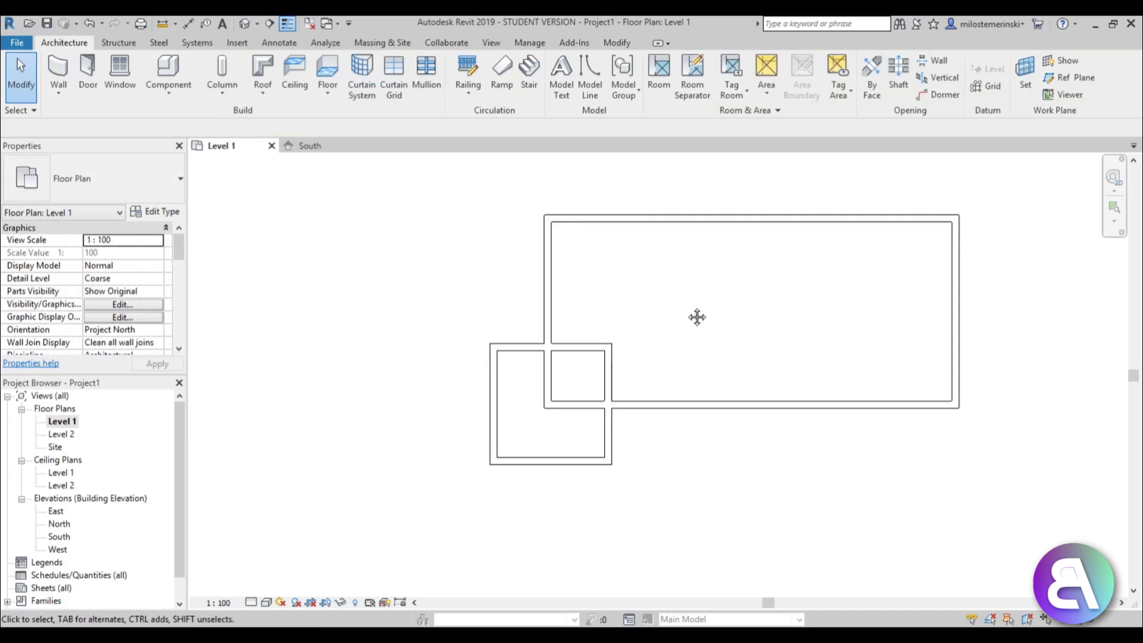
- Enlarge the large rectangle by moving its upper wall outward and its right wall to about 10.4 m from the small rectangle
middle_click_drag(696, 317, 607, 325)
left_click(560, 225)
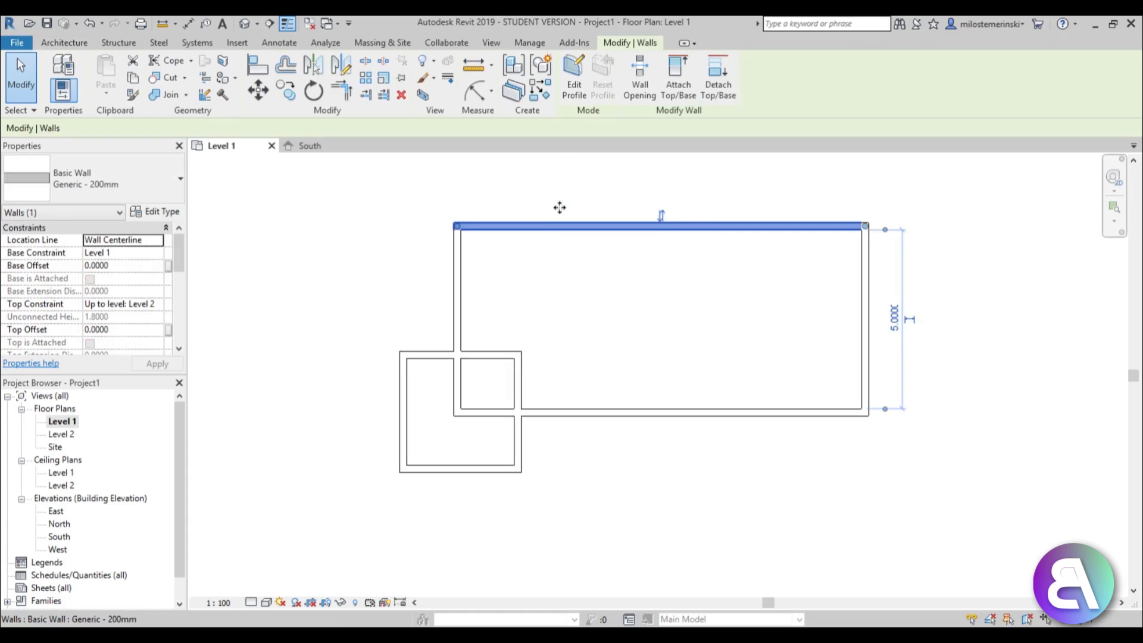
left_click_drag(559, 208, 558, 209)
left_click_drag(864, 338, 896, 337)
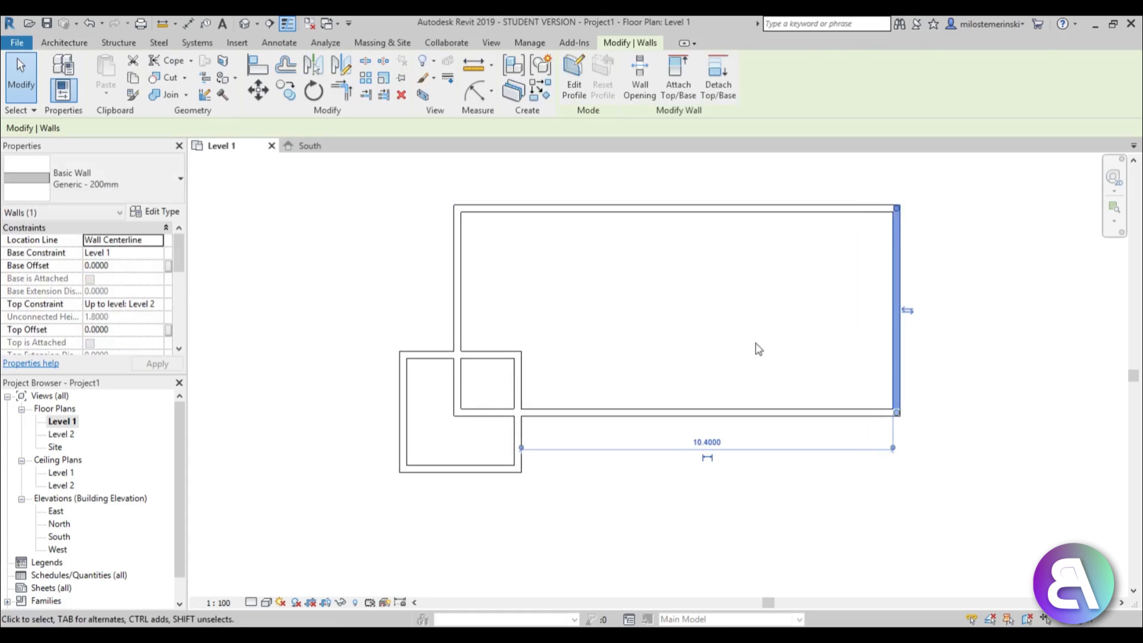
left_click(757, 349)
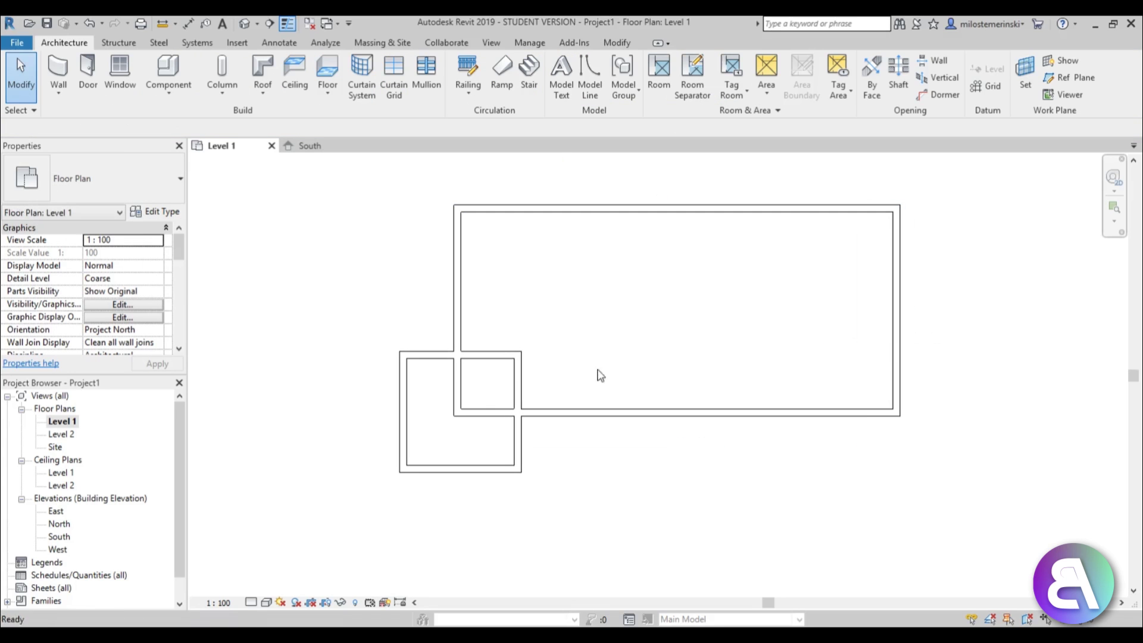
- Shorten the large rectangle's left wall so it ends at the upper wall of the small rectangle
left_click(462, 372)
left_click_drag(458, 413, 457, 355)
left_click(483, 387)
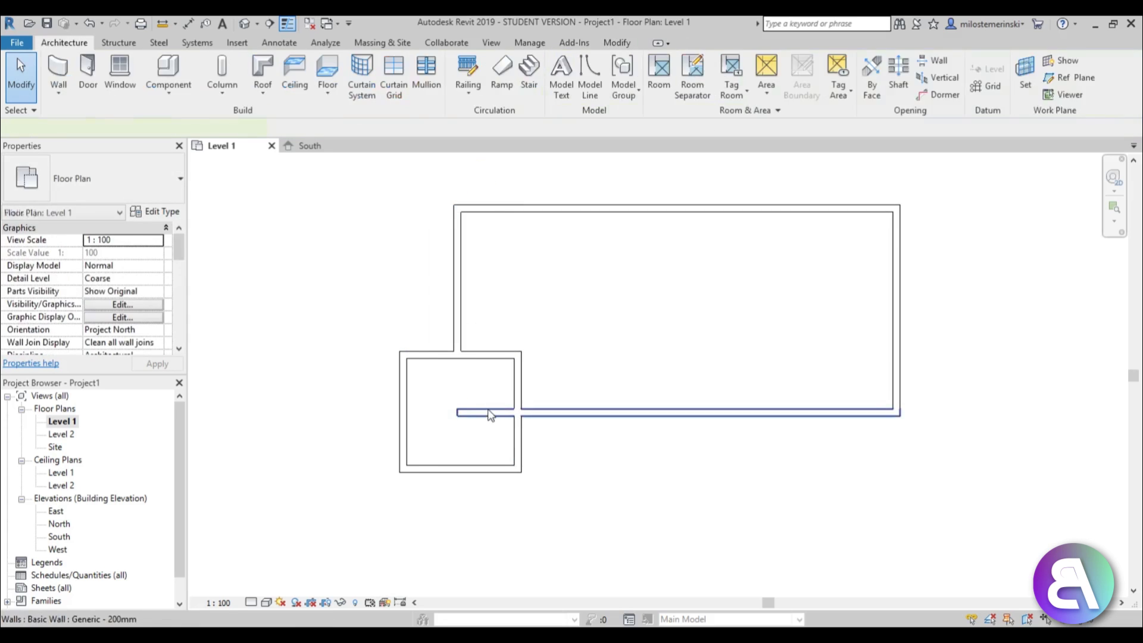
- Shorten the large rectangle's lower wall to the small rectangle's right wall, and trim that right wall's upper end back to their junction
left_click(489, 415)
left_click_drag(457, 412, 522, 411)
left_click(521, 381)
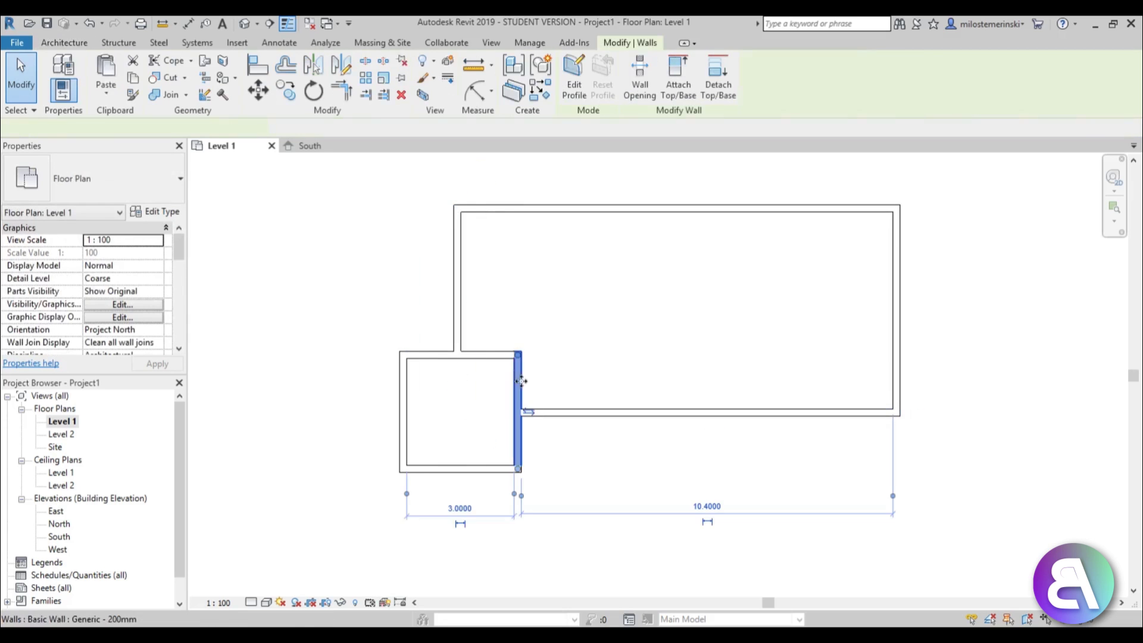
left_click_drag(518, 356, 519, 412)
key("Escape")
- Extend the small rectangle's upper wall into the large rectangle, making it about 4.6 m long
scroll(483, 370, "up", 3)
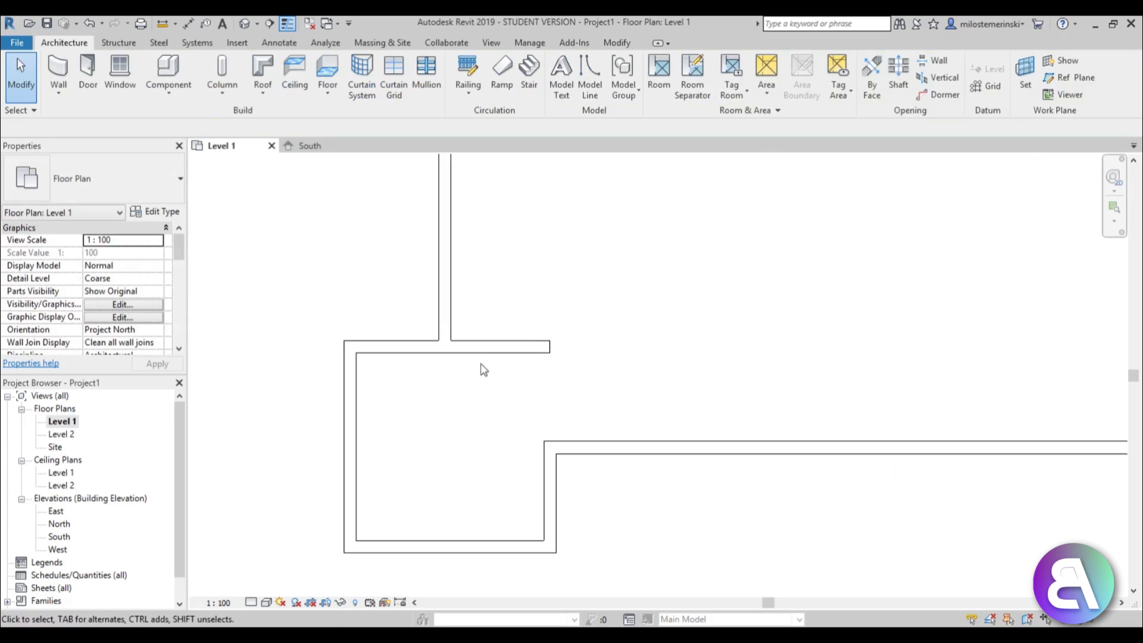
left_click(506, 347)
left_click_drag(549, 347, 637, 347)
key("Escape")
scroll(530, 357, "down", 4)
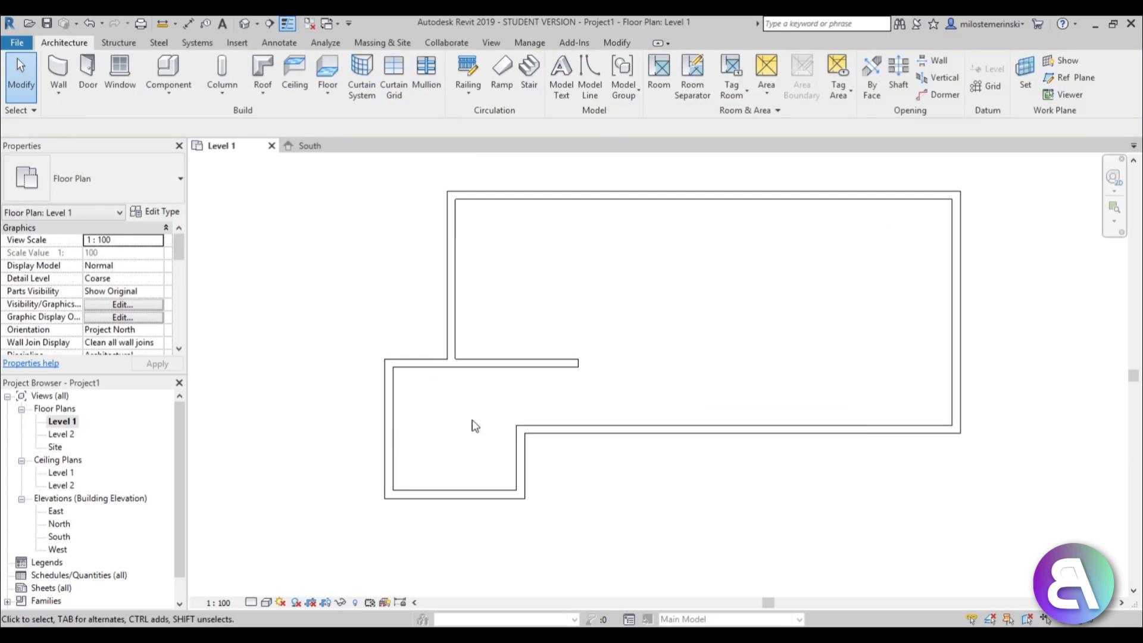
scroll(544, 390, "up", 3)
left_click(524, 320)
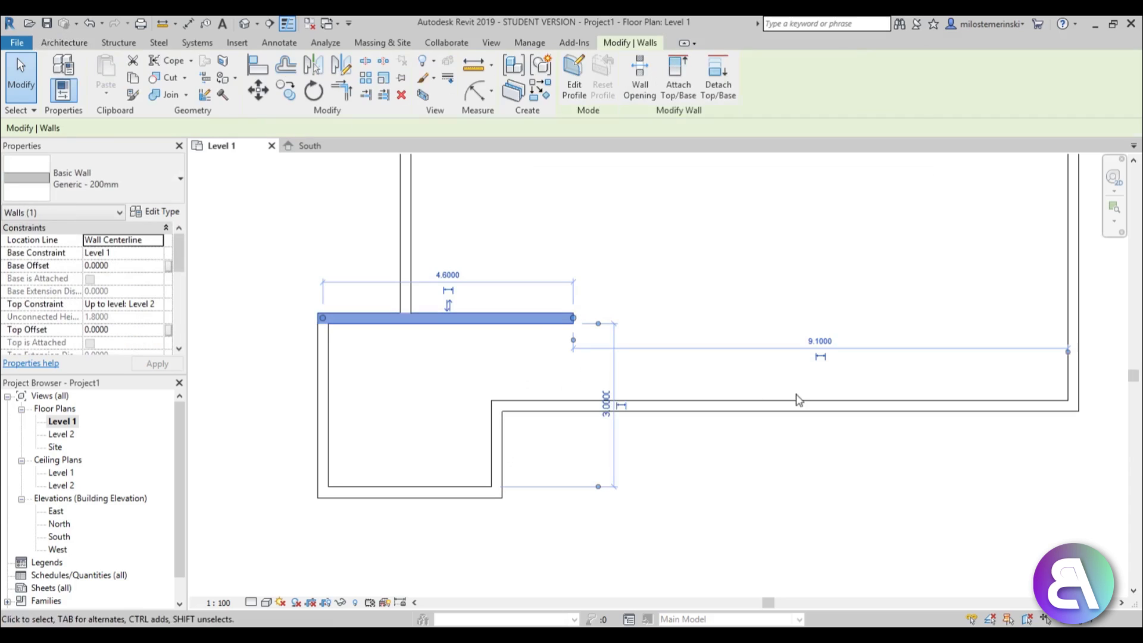
key("Escape")
scroll(610, 441, "down", 3)
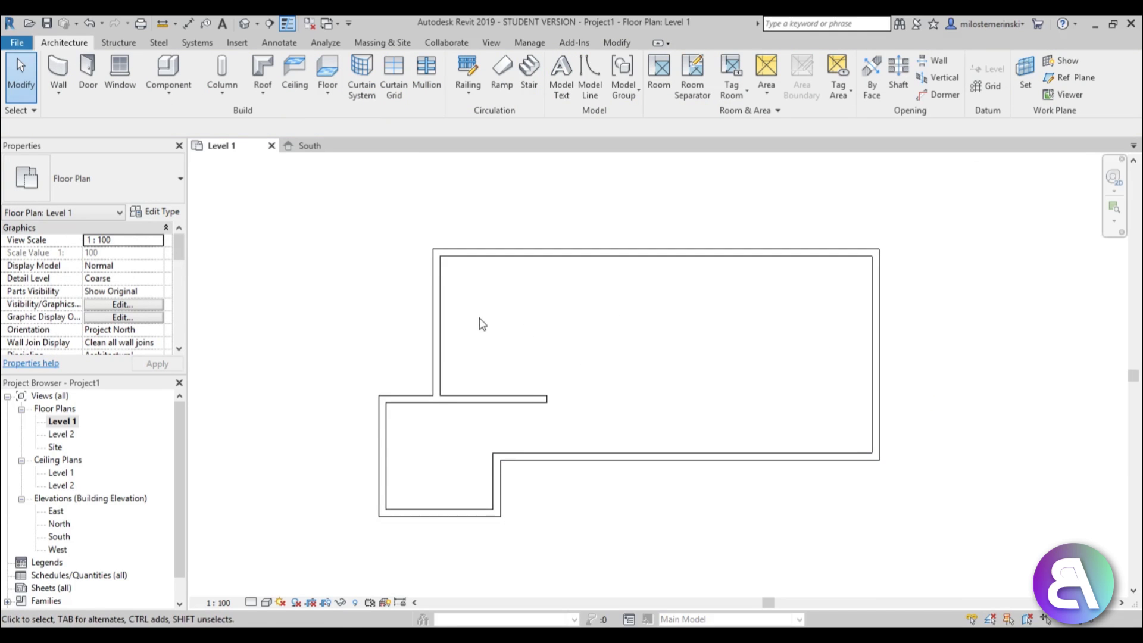
middle_click_drag(503, 349, 469, 301)
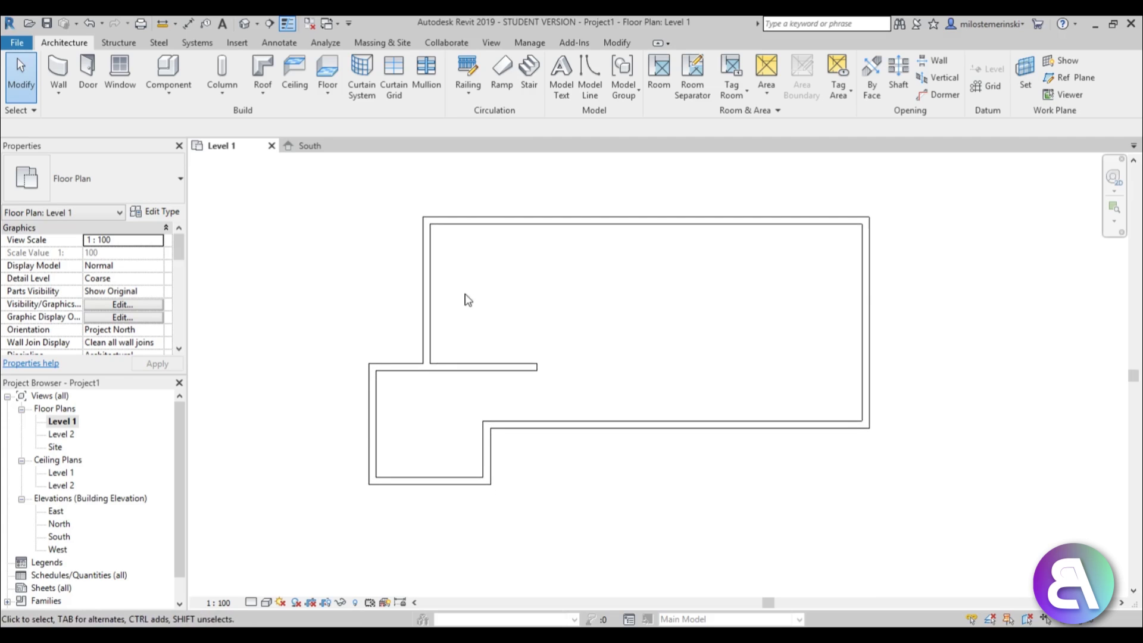
- Start a stair of the cast-in-place Monolithic Stair type and set its actual tread depth to 0.4 m
left_click(530, 68)
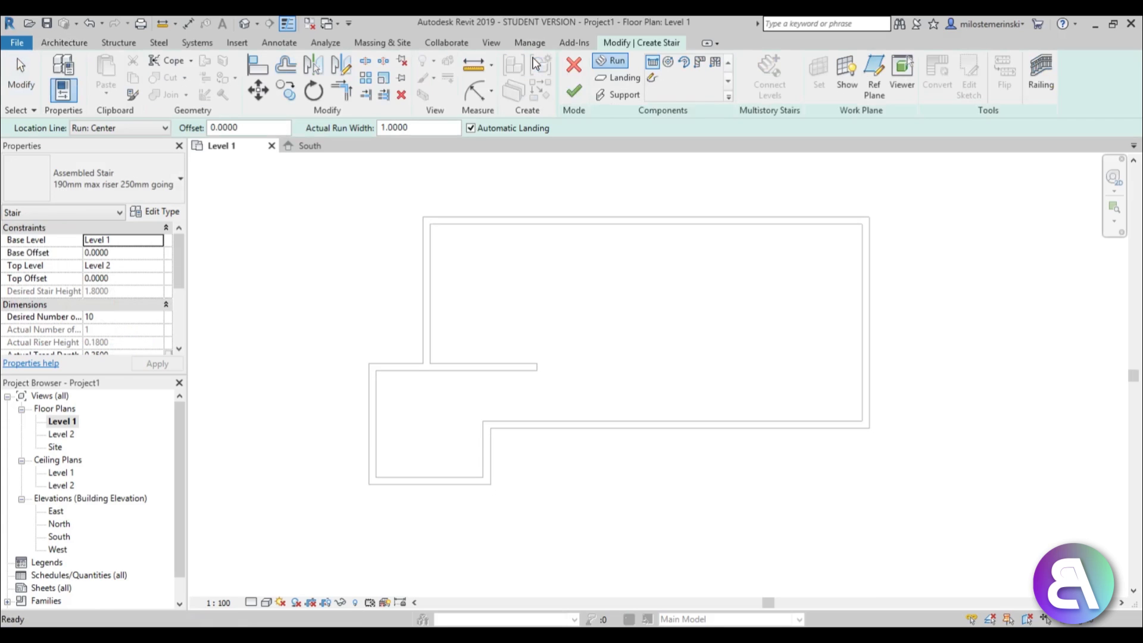
left_click(113, 192)
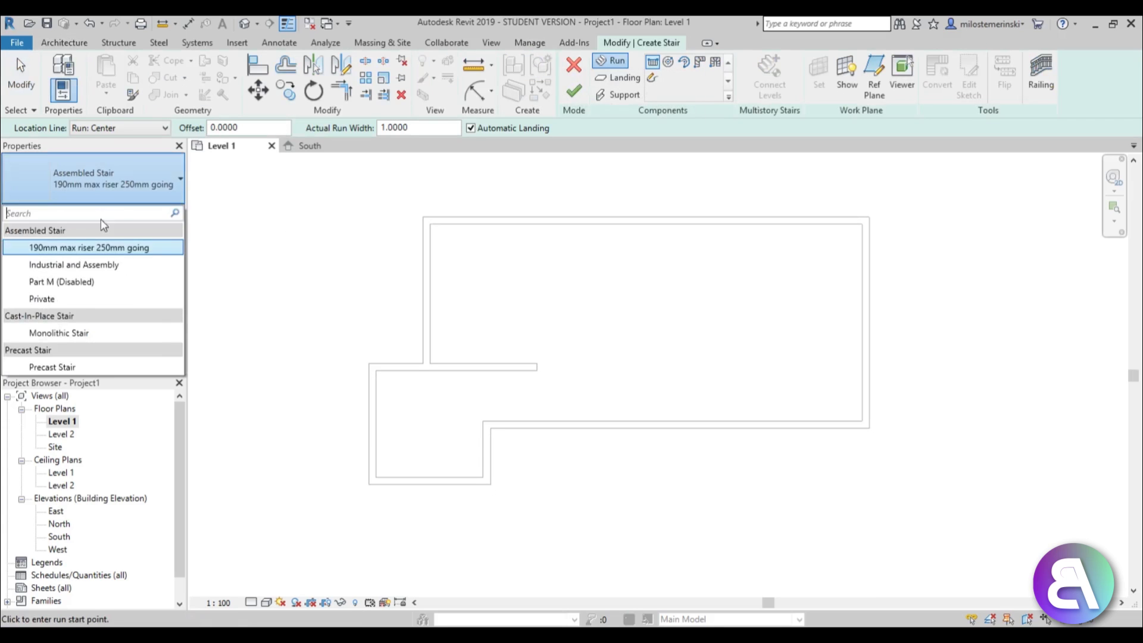
left_click(68, 333)
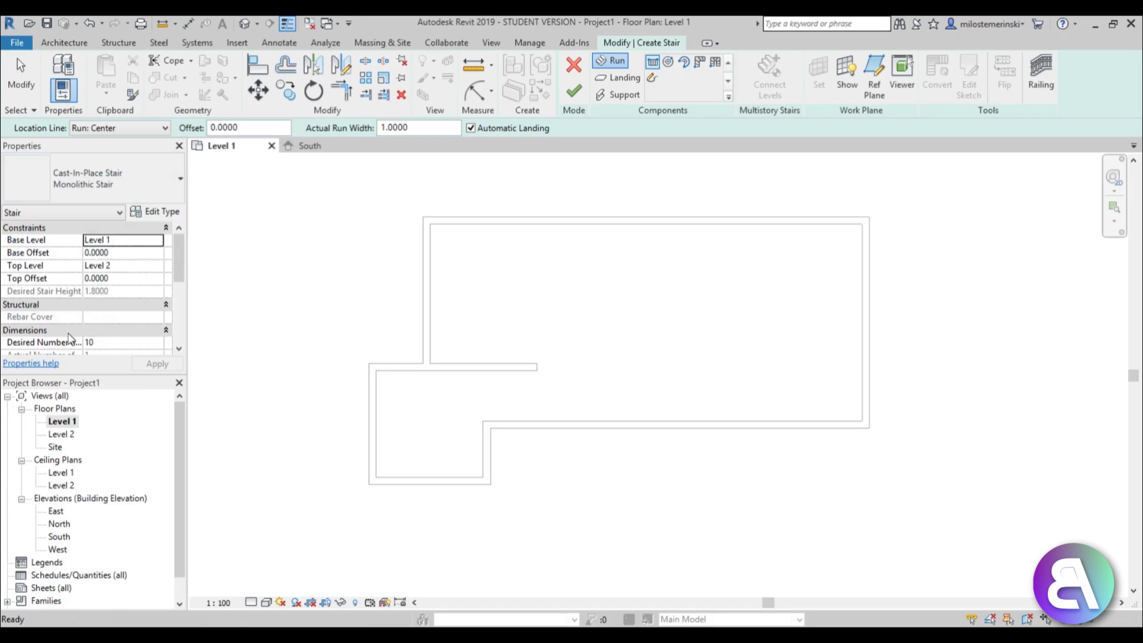
left_click(159, 213)
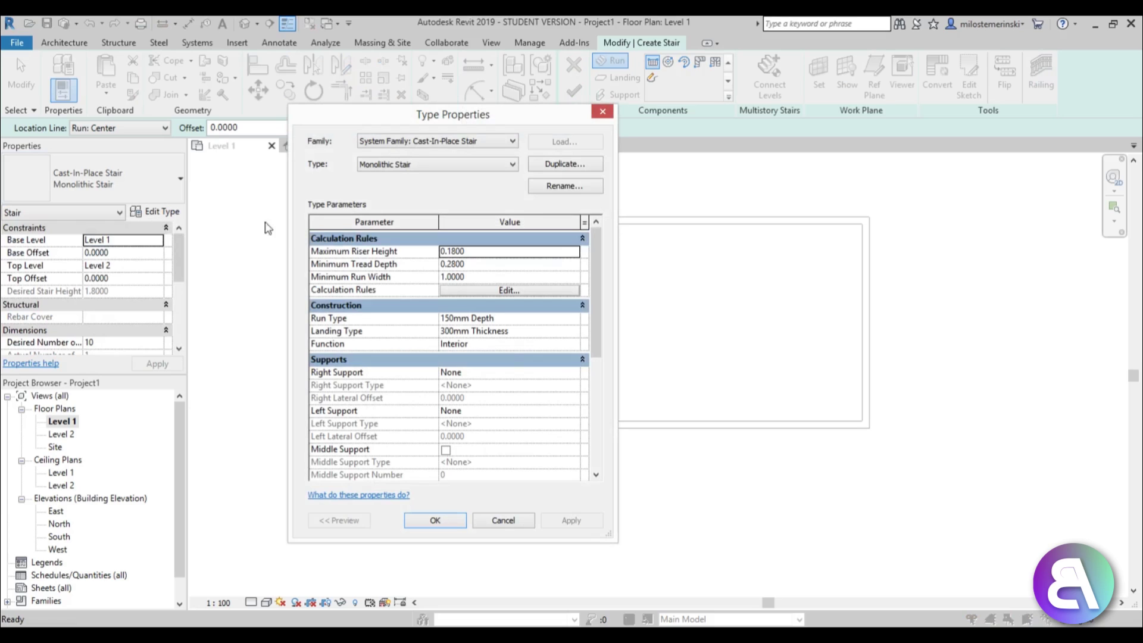
left_click(513, 526)
scroll(454, 276, "up", 2)
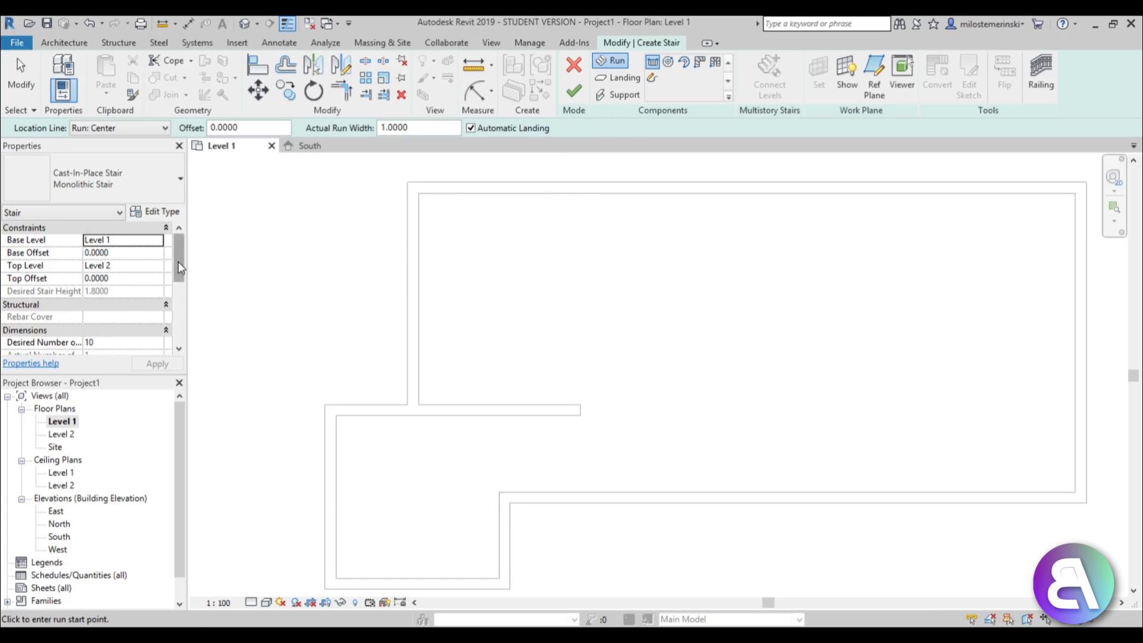
left_click_drag(179, 266, 177, 294)
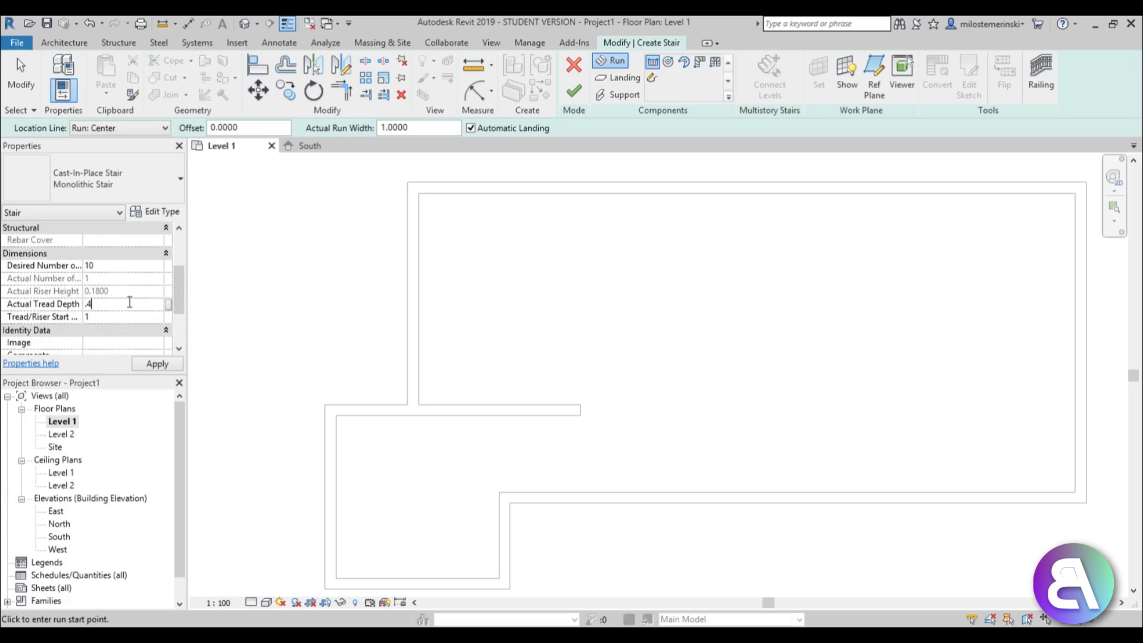
- Draw a straight 10-riser stair run rising toward the large rectangle's left wall and move it so its upper end meets that wall
left_click(582, 296)
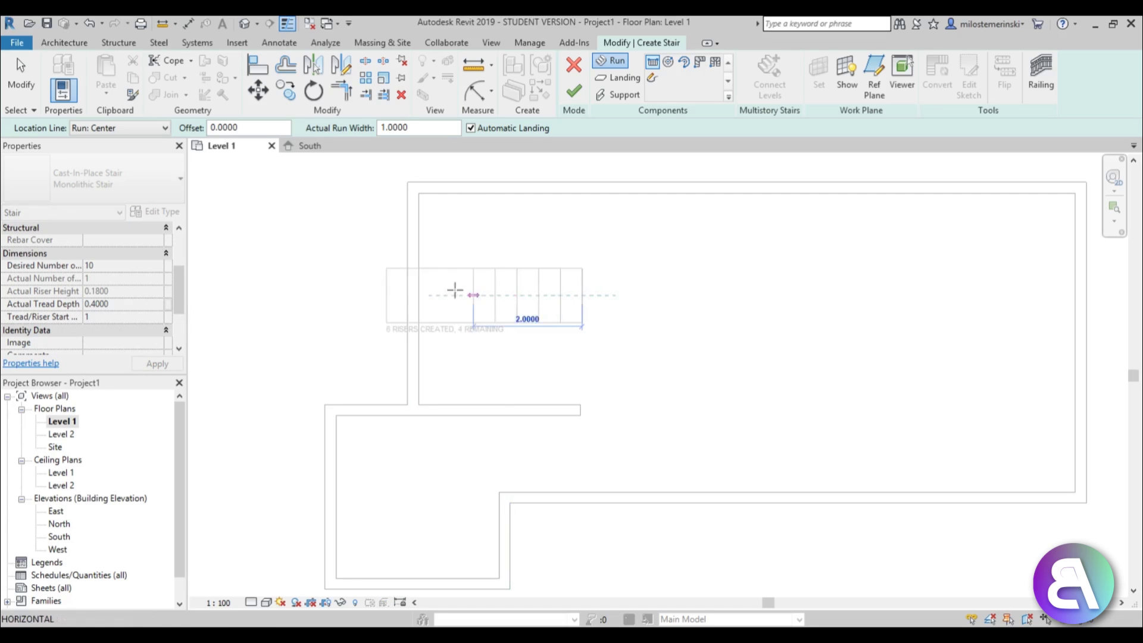
left_click(298, 295)
key("Escape")
left_click_drag(443, 323, 513, 406)
left_click(493, 379)
- Widen the stair run to about 3.9 m so it fills the space between the extended wall and the large rectangle's upper wall
left_click(515, 332)
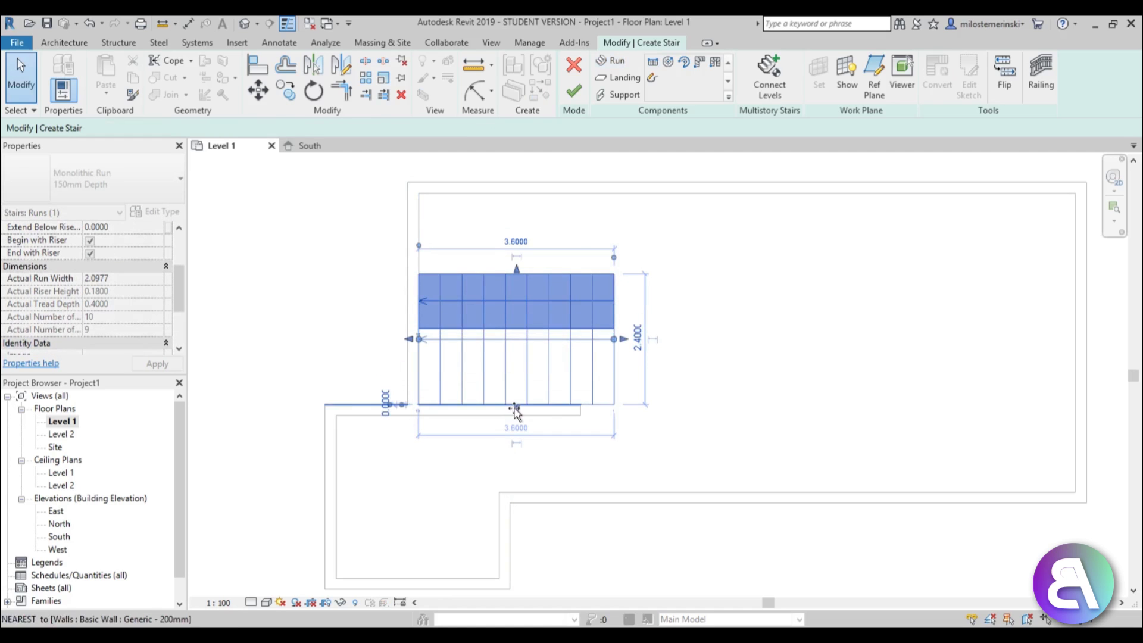
left_click_drag(517, 275, 518, 191)
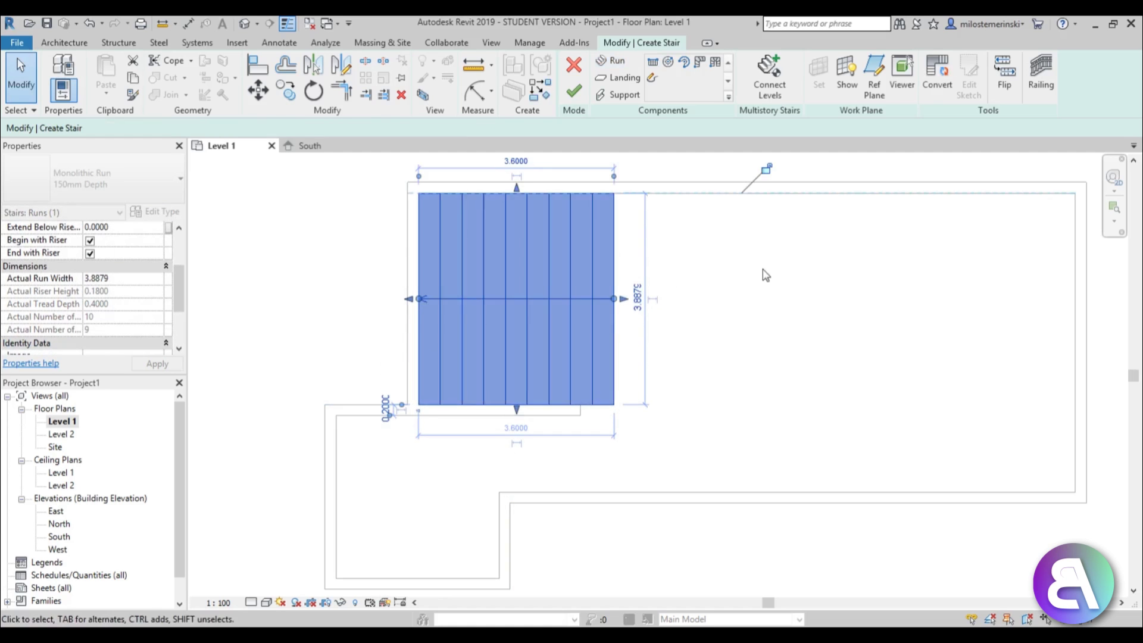
scroll(681, 289, "down", 4)
middle_click_drag(672, 289, 609, 283)
scroll(537, 245, "up", 5)
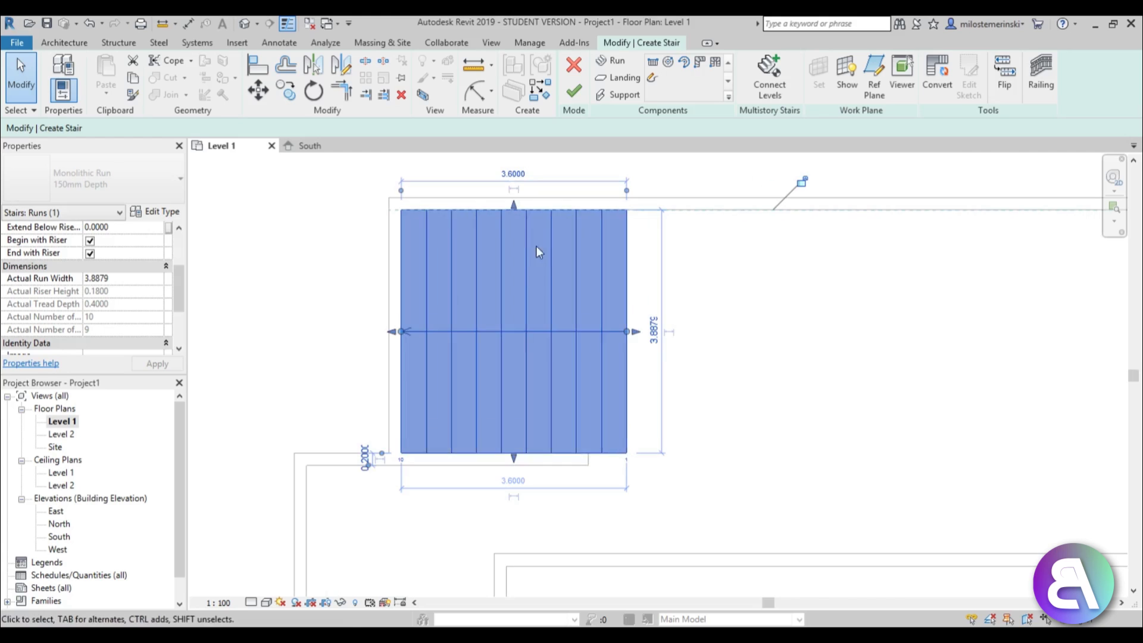
- Set the monolithic material of the run's 150mm Depth type to Tiles 25 x 25 from the AEC library and finish the stair
left_click(166, 213)
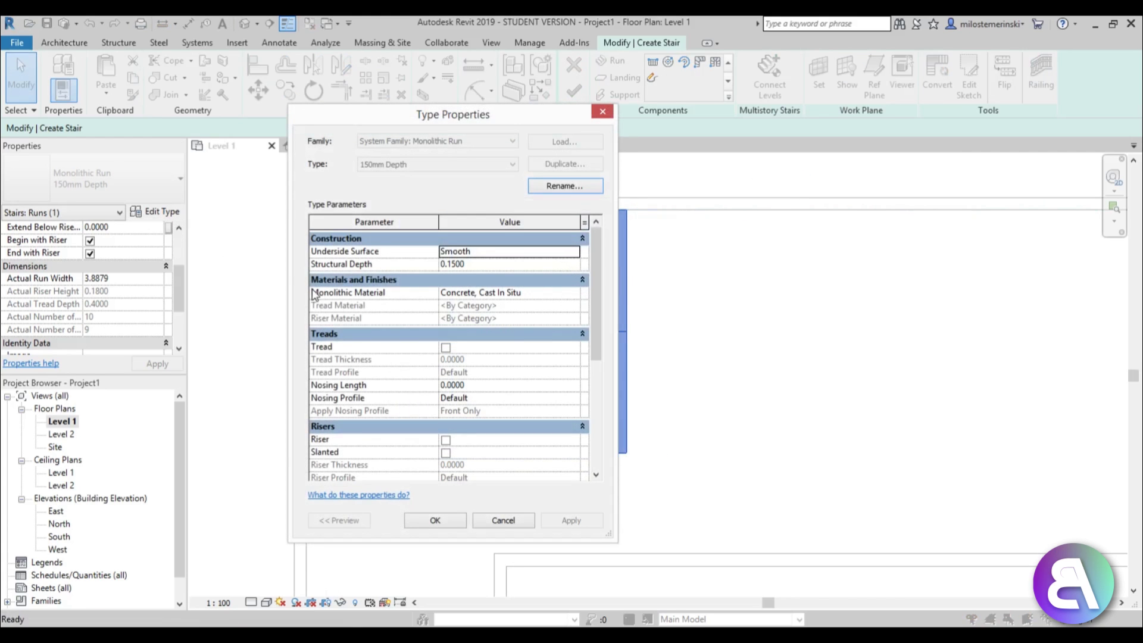
left_click(575, 294)
left_click(574, 293)
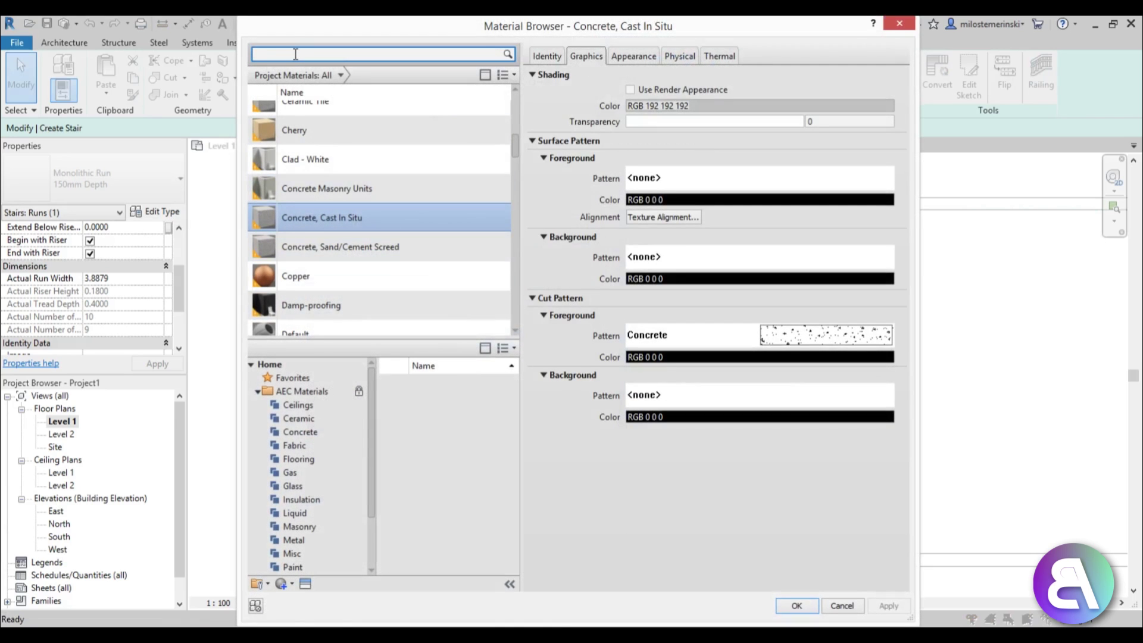
type("tile")
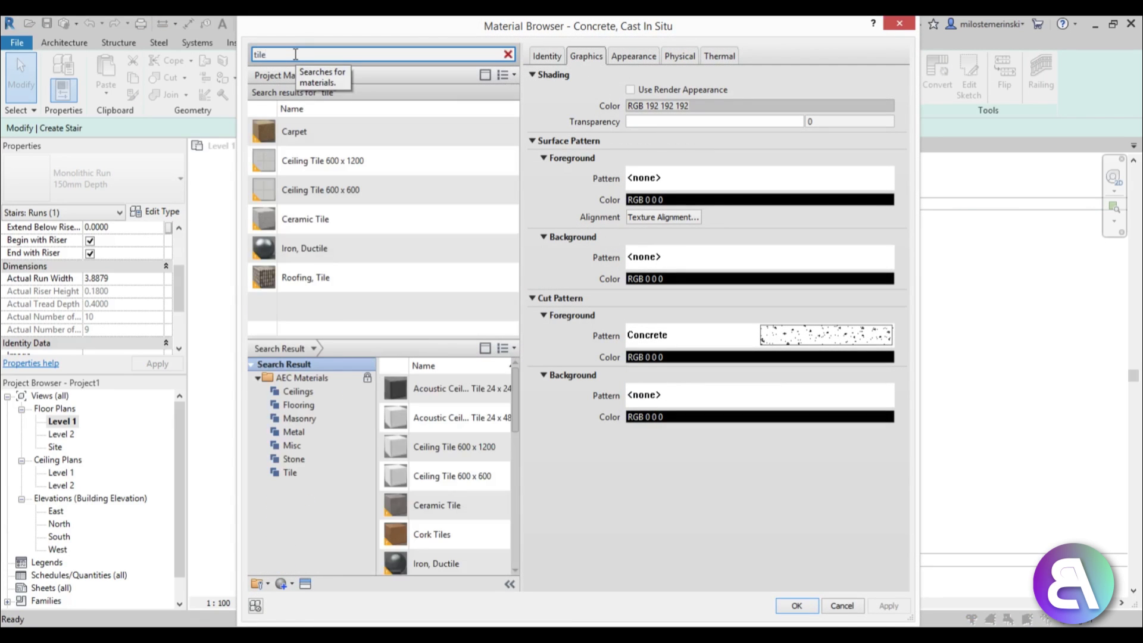
scroll(470, 419, "down", 3)
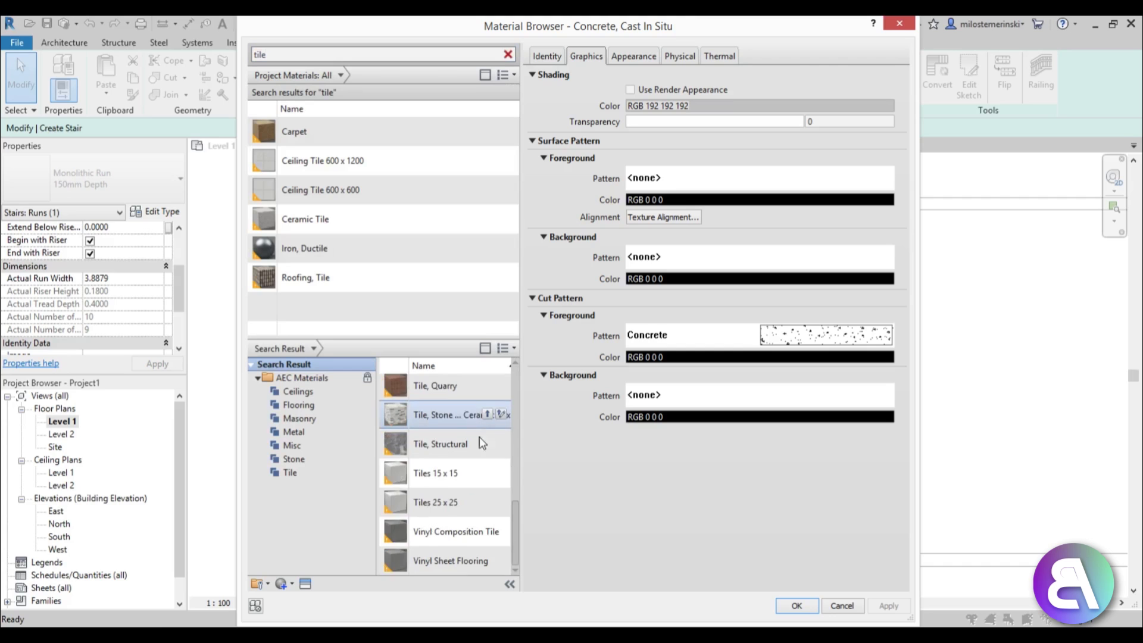
left_click(488, 503)
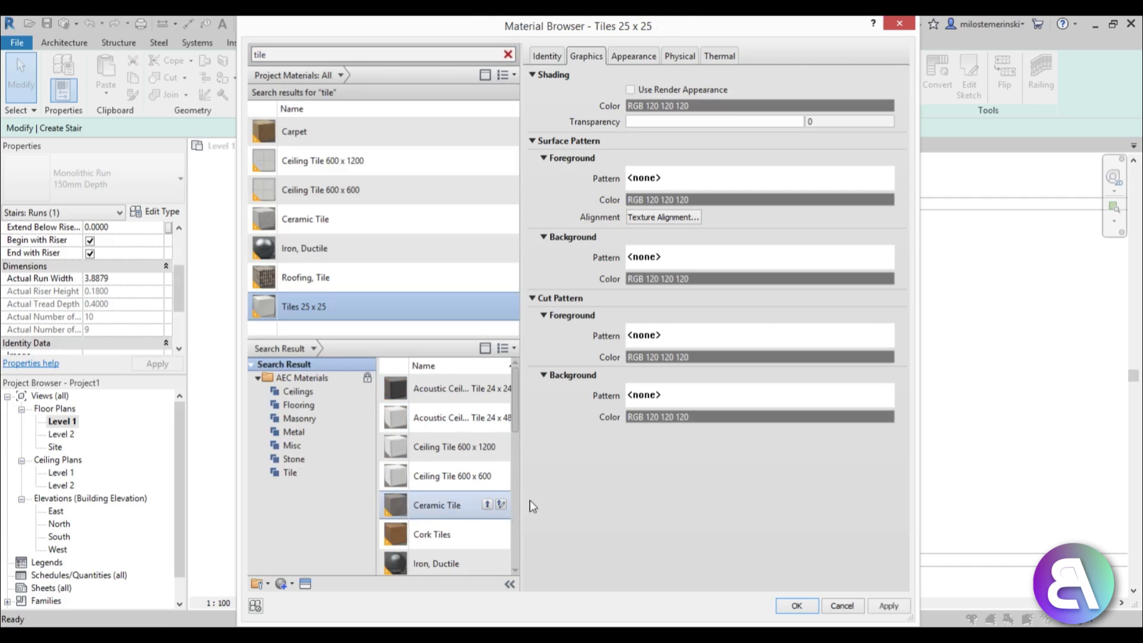
left_click(796, 605)
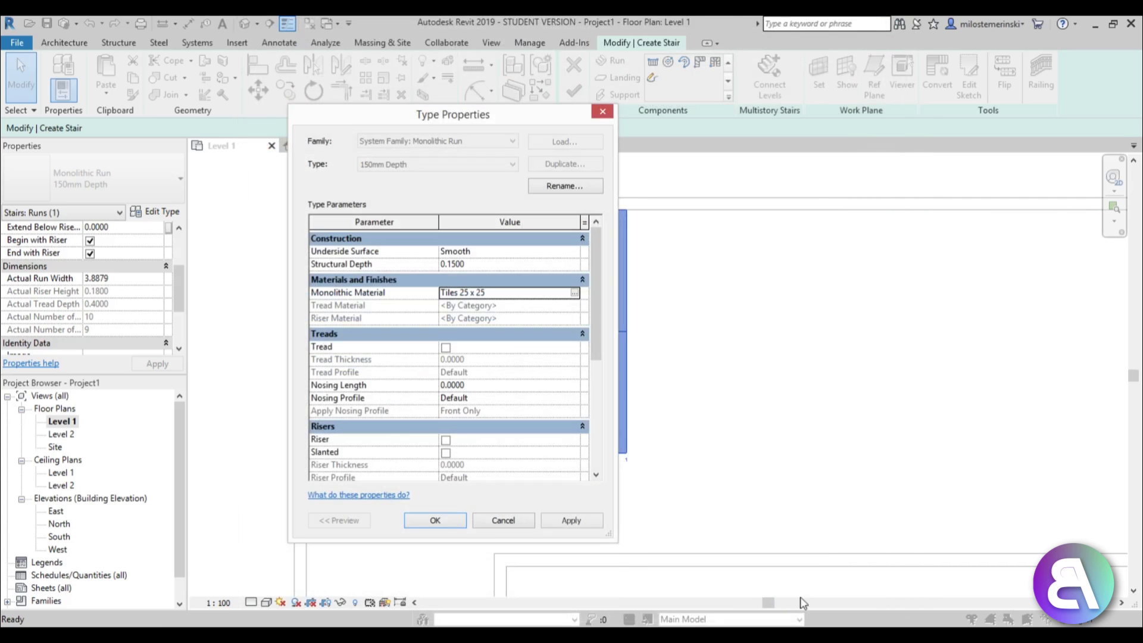
left_click(570, 523)
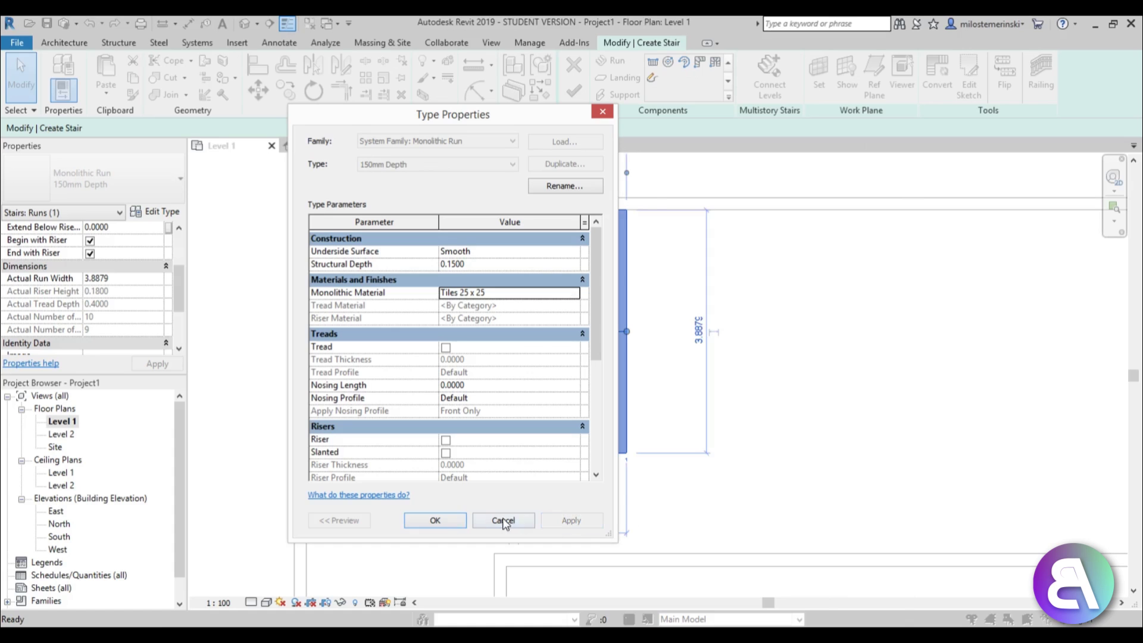
left_click(454, 521)
left_click(655, 408)
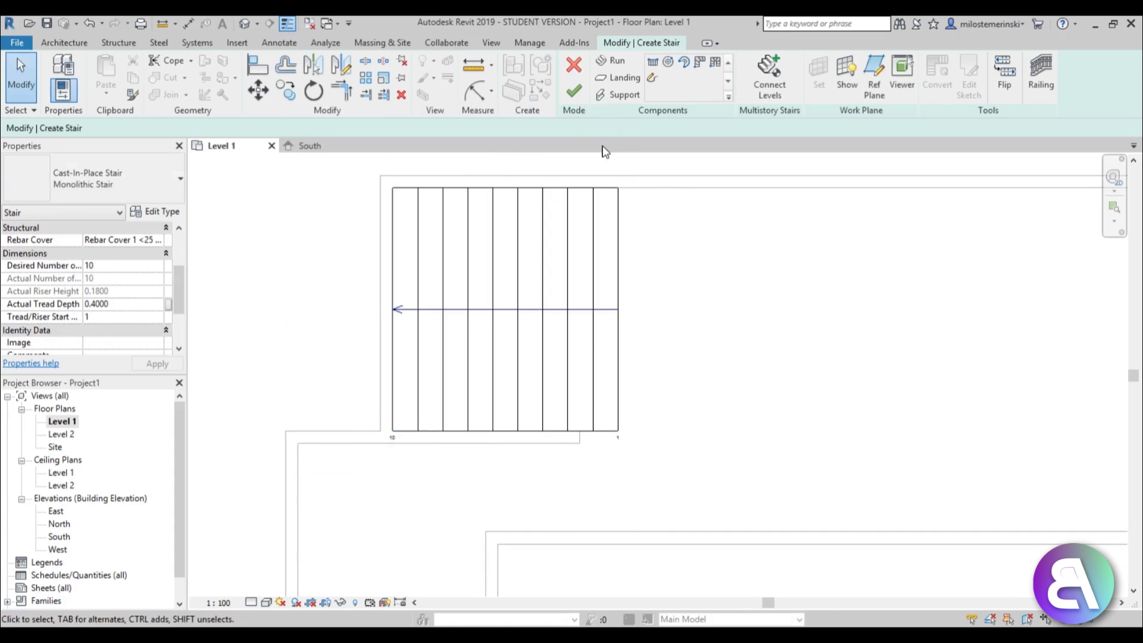
left_click(575, 91)
- Lengthen the wall beside the stair and align its free end flush with the stair's first riser
scroll(586, 439, "up", 3)
left_click(578, 440)
left_click_drag(572, 437, 629, 438)
left_click(615, 483)
key("a")
key("l")
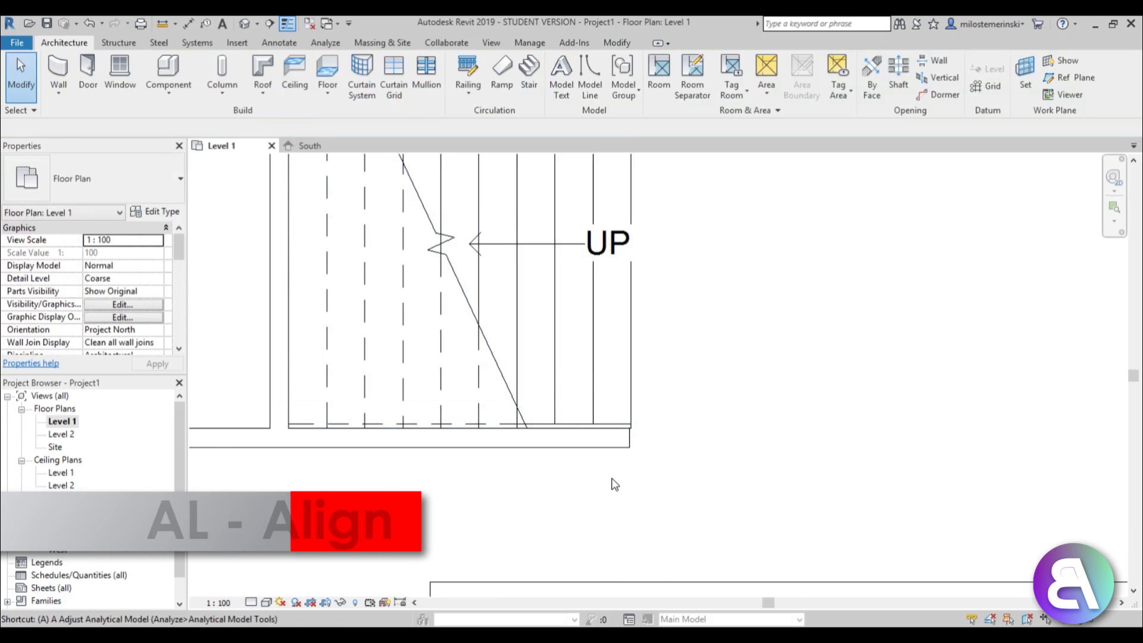
left_click(632, 392)
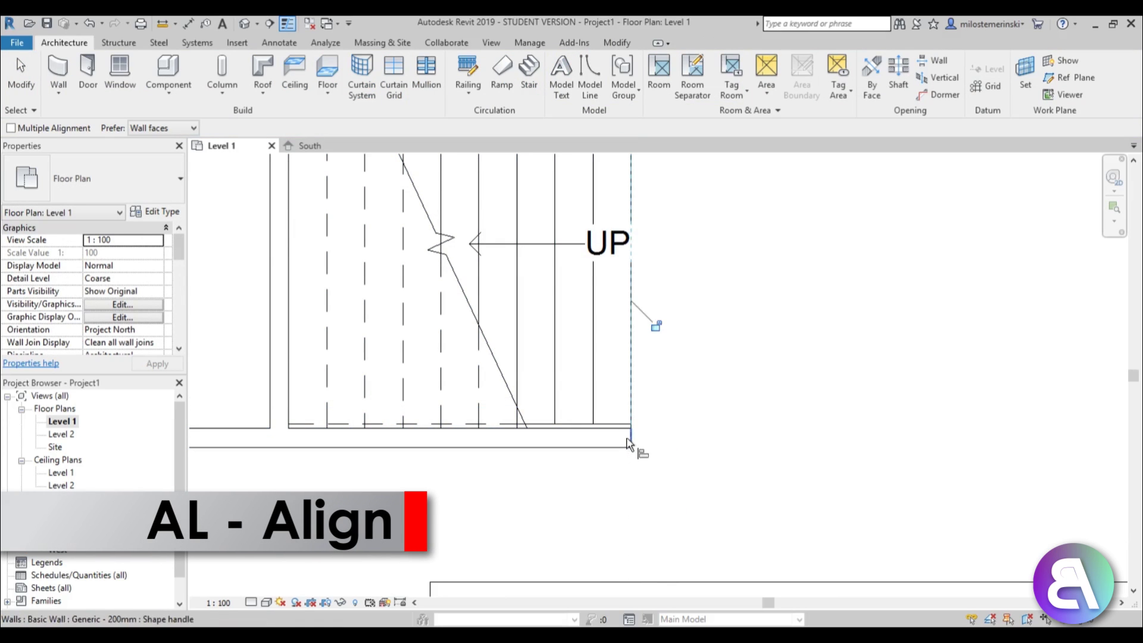
key("Escape")
key("Escape")
- Delete the stair's railings and the UP direction arrow from the floor plan
left_click(613, 425)
key("Delete")
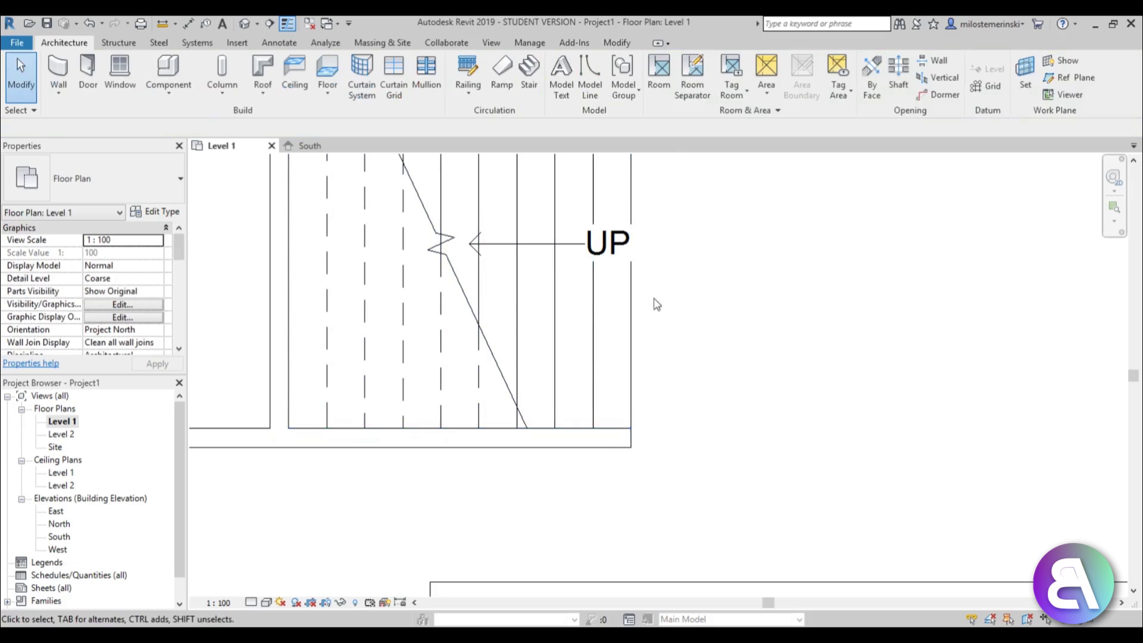
middle_click_drag(657, 304, 586, 543)
middle_click_drag(562, 452, 575, 188)
left_click(564, 332)
left_click(589, 327)
left_click(583, 324)
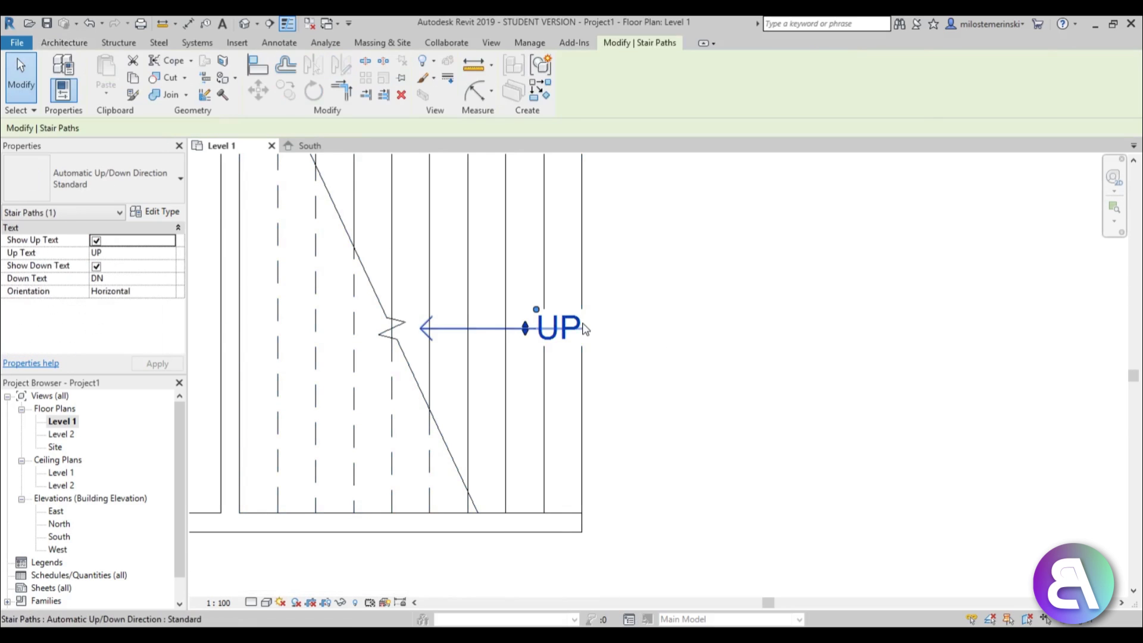
key("Delete")
- Lengthen the large rectangle by moving its right wall further outward
scroll(663, 296, "down", 3)
middle_click_drag(652, 295, 589, 250)
middle_click_drag(613, 310, 585, 328)
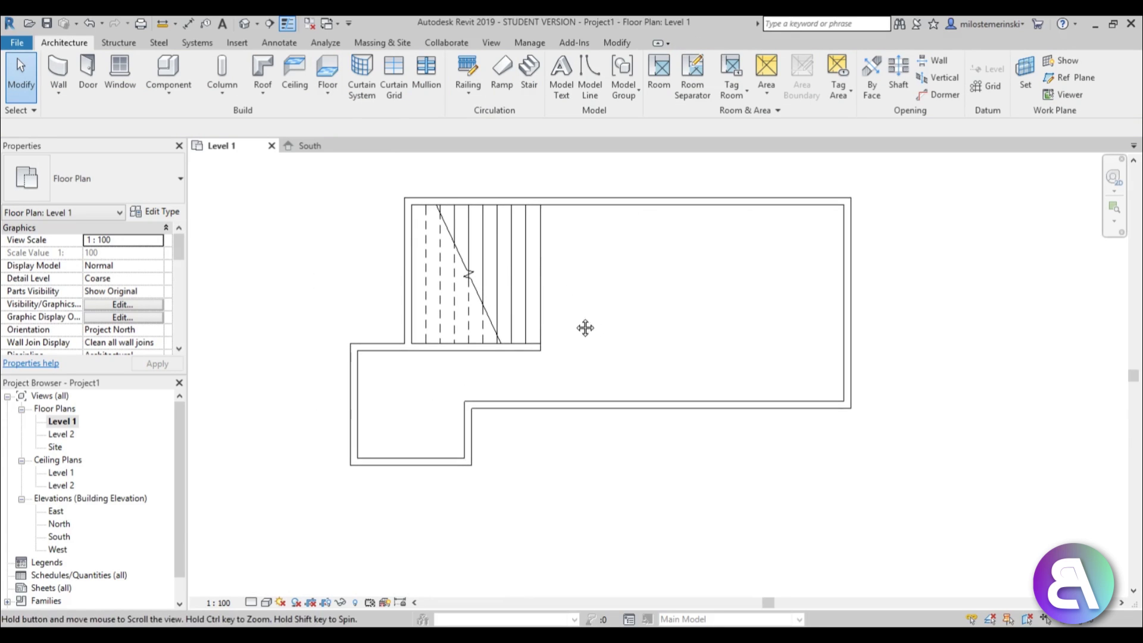
left_click(857, 319)
left_click_drag(857, 320, 915, 320)
left_click(788, 493)
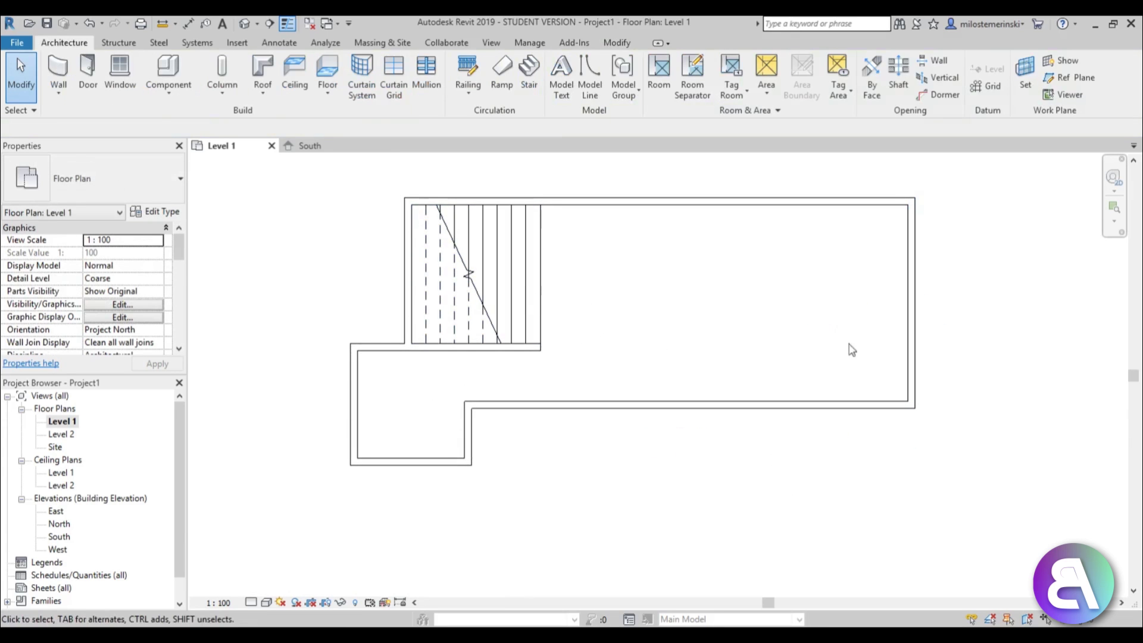
scroll(597, 451, "down", 2)
scroll(738, 342, "up", 1)
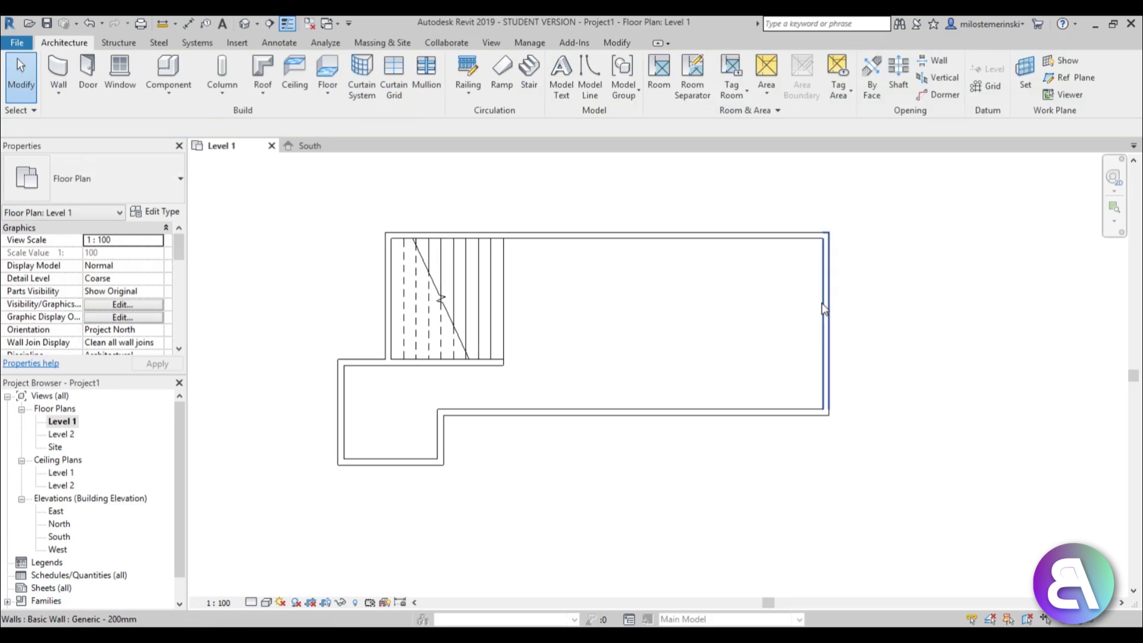
left_click(841, 302)
left_click(737, 555)
- Duplicate the Generic - 300mm basic wall type as Generic - 500mm and edit the thickness in its structure
scroll(384, 366, "down", 2)
middle_click_drag(356, 365, 384, 322)
scroll(383, 322, "up", 5)
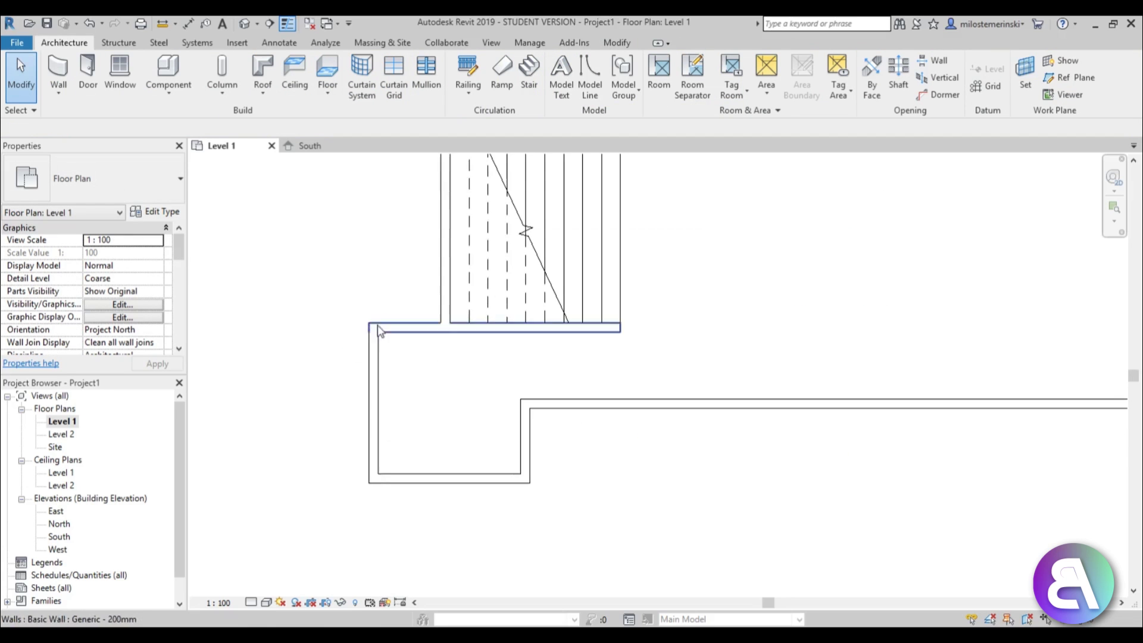
middle_click_drag(428, 381, 397, 361)
middle_click_drag(479, 378, 479, 398)
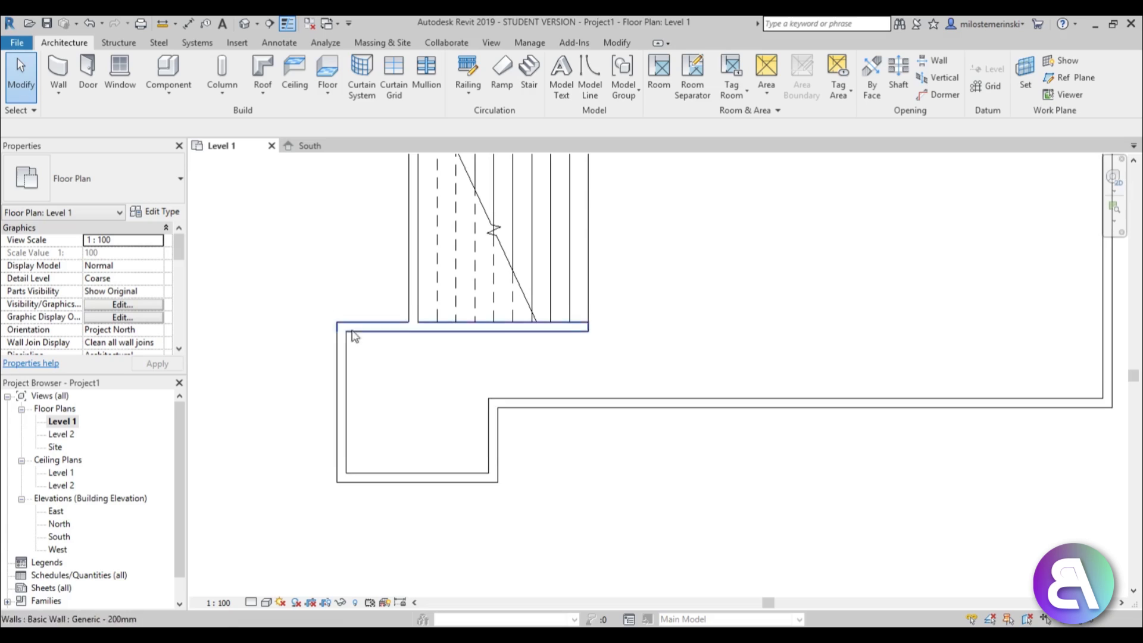
middle_click_drag(389, 364, 392, 367)
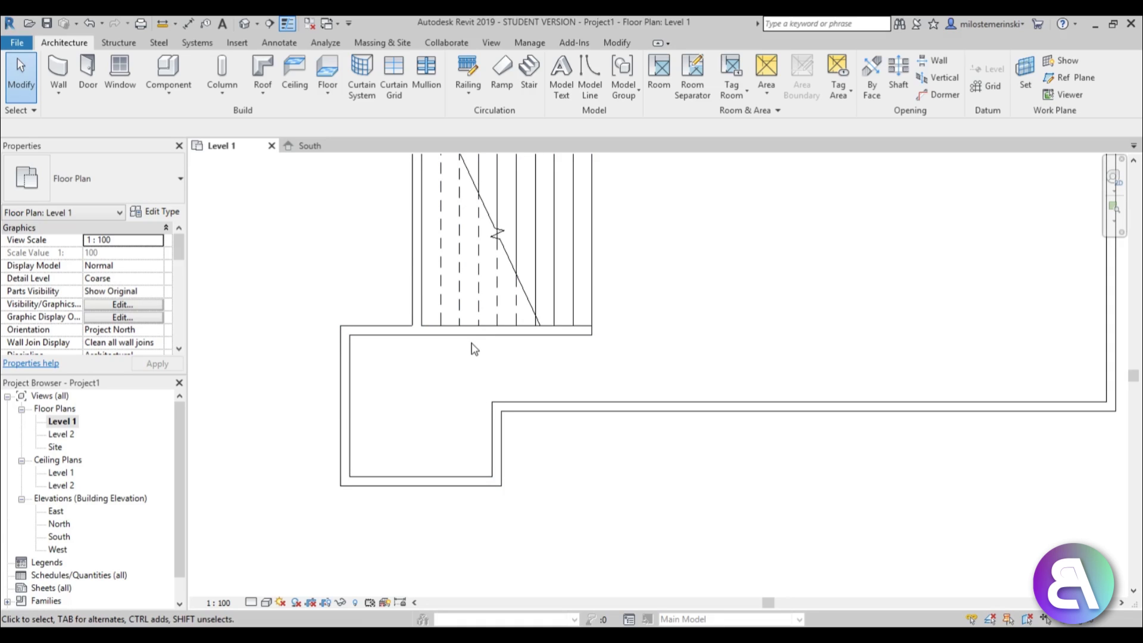
key("w")
key("a")
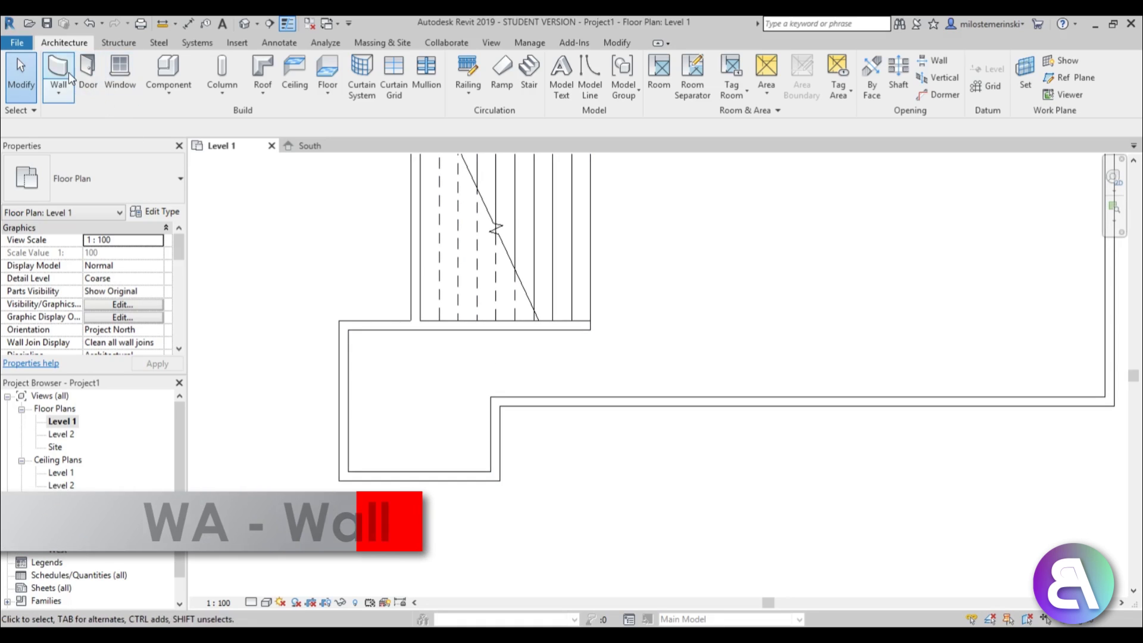
left_click(105, 178)
left_click(122, 308)
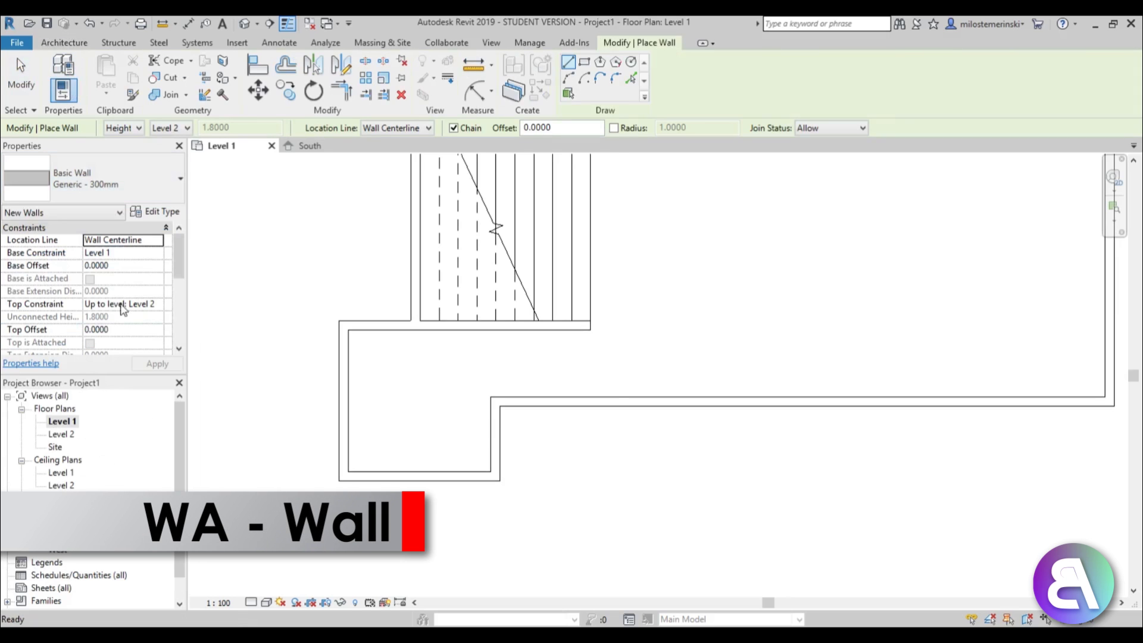
left_click(150, 211)
left_click(563, 165)
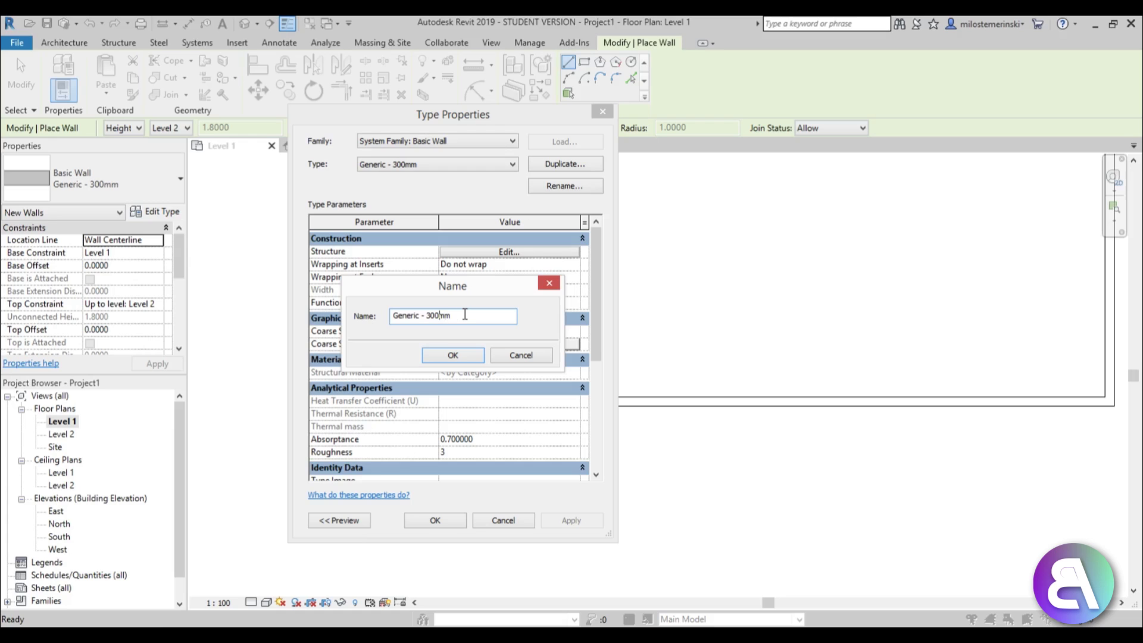
type("5")
key("Return")
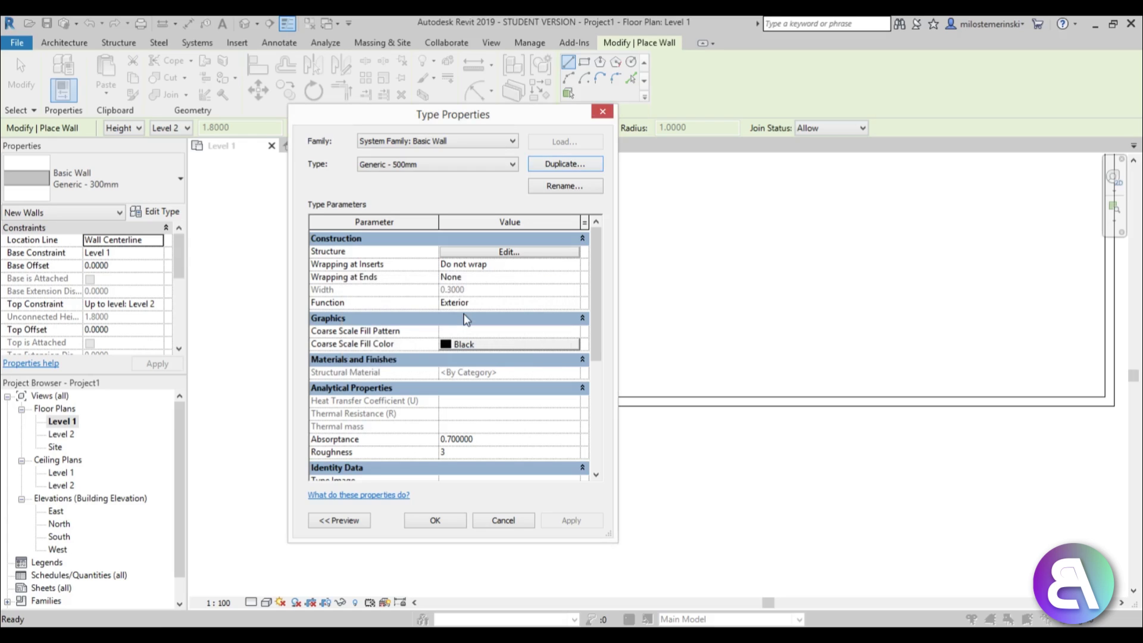
left_click(503, 254)
left_click(493, 282)
left_click(457, 526)
- Make the new walls' top constraint Unconnected and set their unconnected height to 1.2 m
left_click(157, 304)
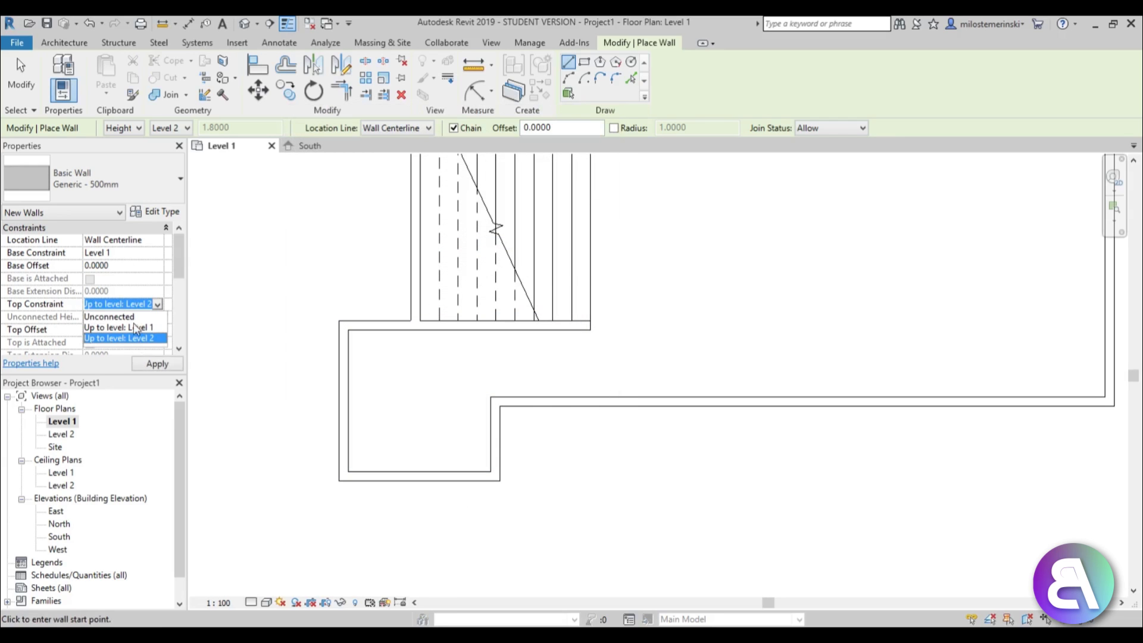
left_click(113, 316)
left_click(147, 317)
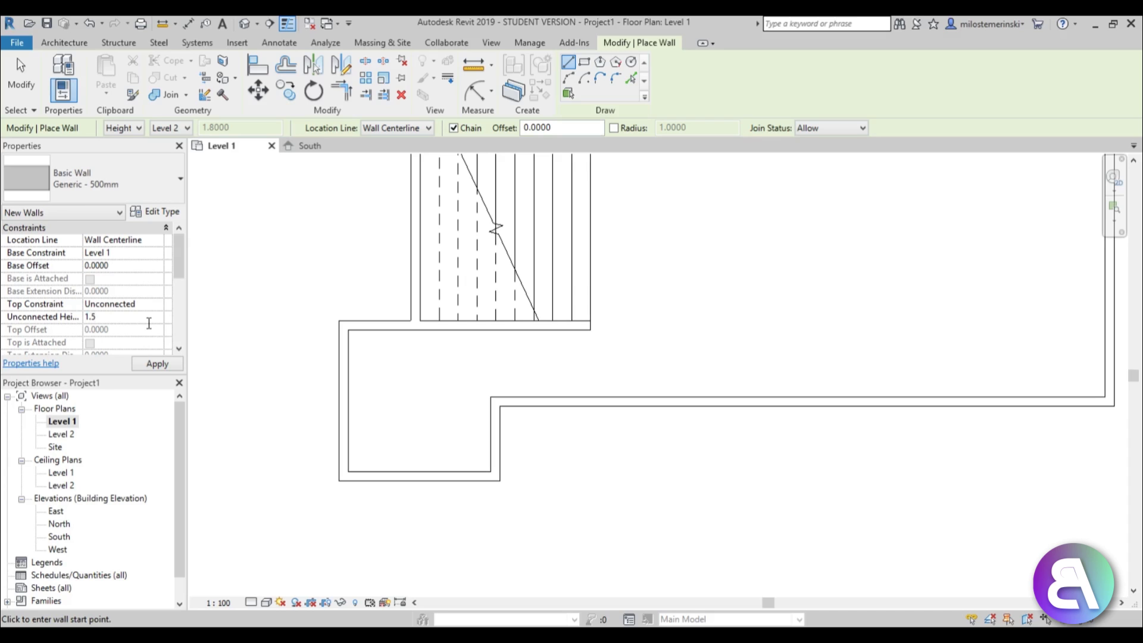
key("Return")
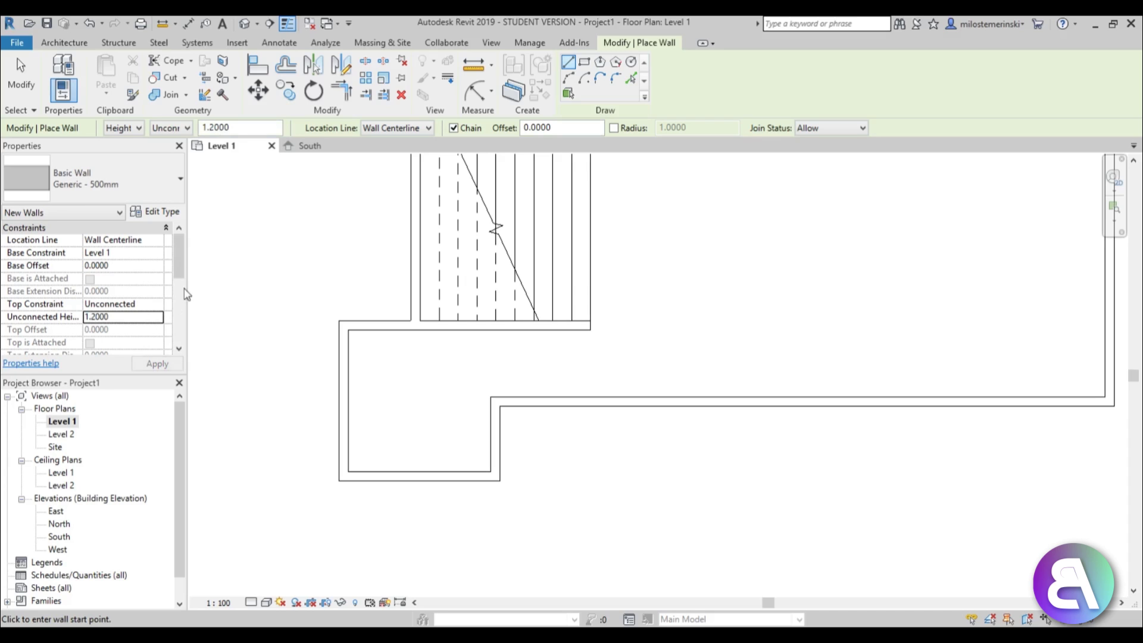
- Draw a chain of four 500 mm walls inside the small rectangle, starting with a segment about 4.8 m long along the stair-side wall
scroll(536, 356, "up", 1)
left_click(603, 351)
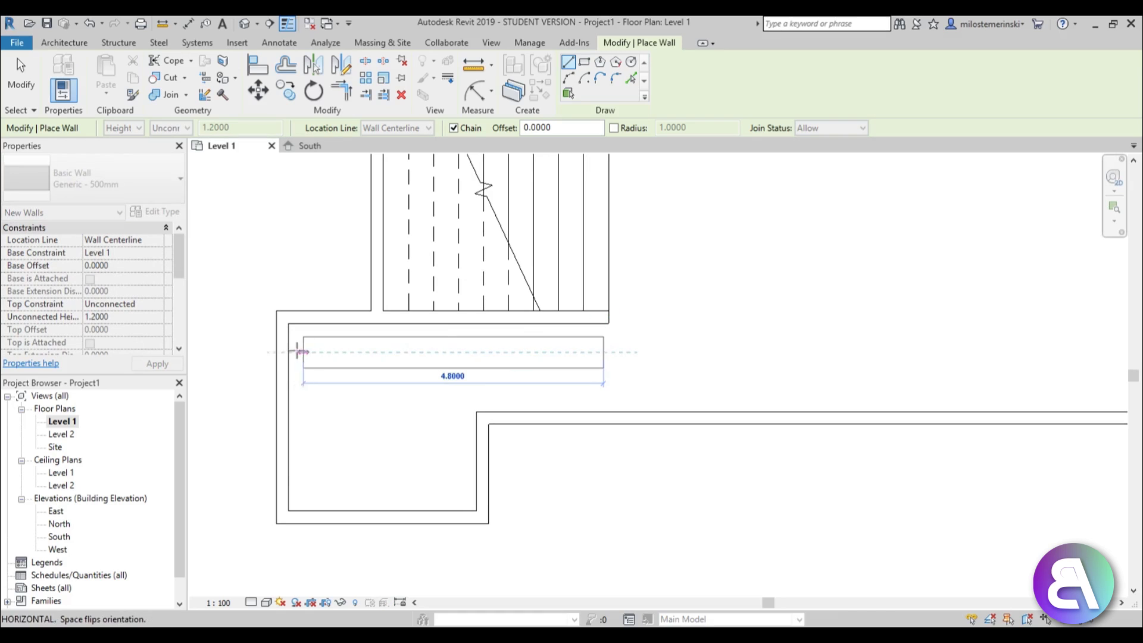
left_click(304, 351)
left_click(303, 496)
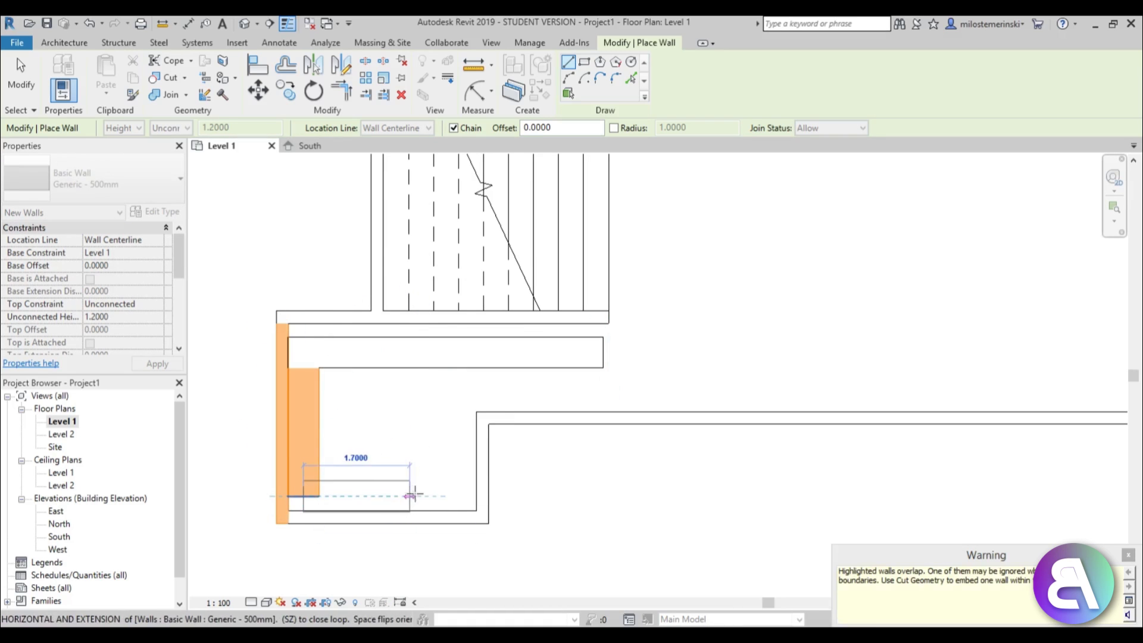
left_click(447, 496)
left_click(447, 421)
key("Escape")
key("Escape")
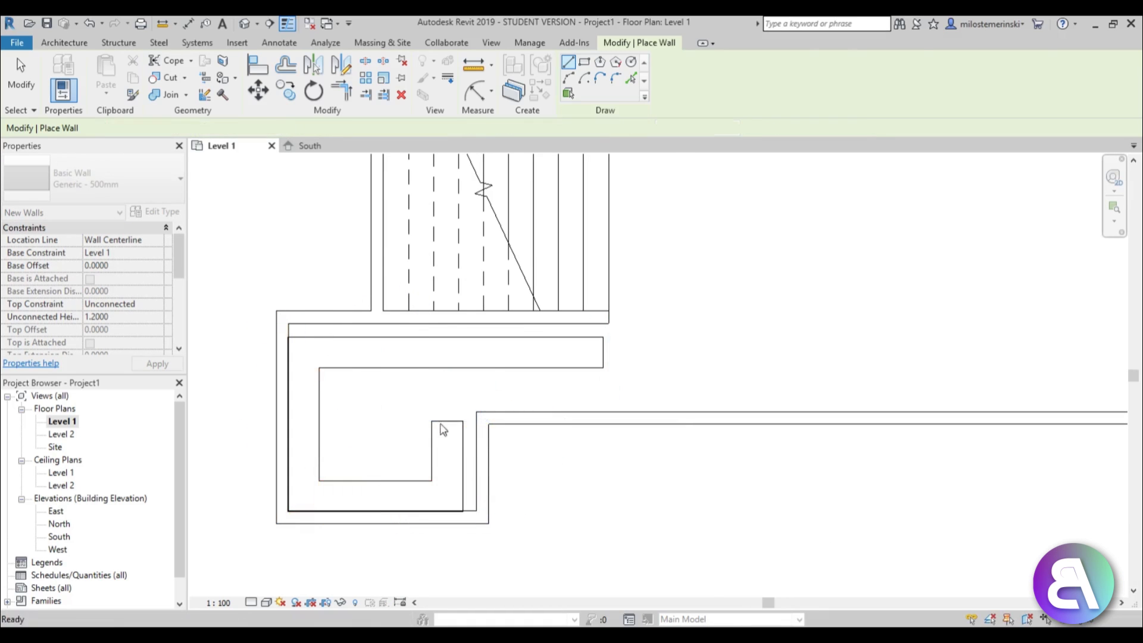
- Move the lower and left 500 mm walls inward, away from the overlapping 200 mm outer walls
scroll(359, 476, "up", 2)
left_click(357, 484)
left_click(278, 396)
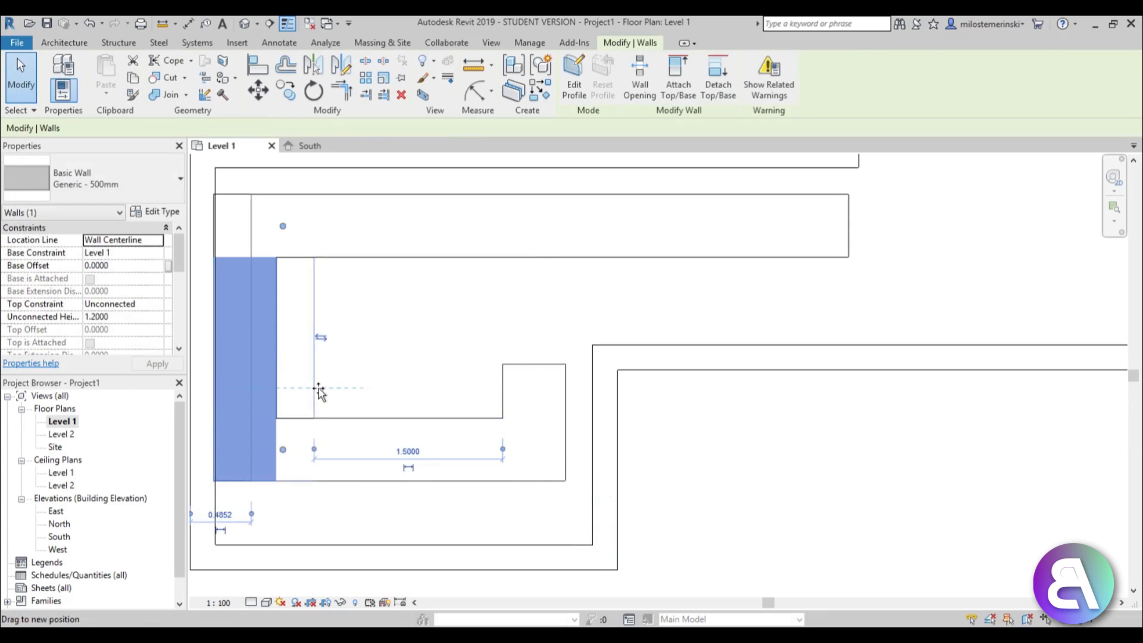
key("Escape")
scroll(441, 329, "down", 2)
scroll(342, 322, "up", 2)
middle_click_drag(440, 329, 367, 360)
scroll(476, 346, "down", 1)
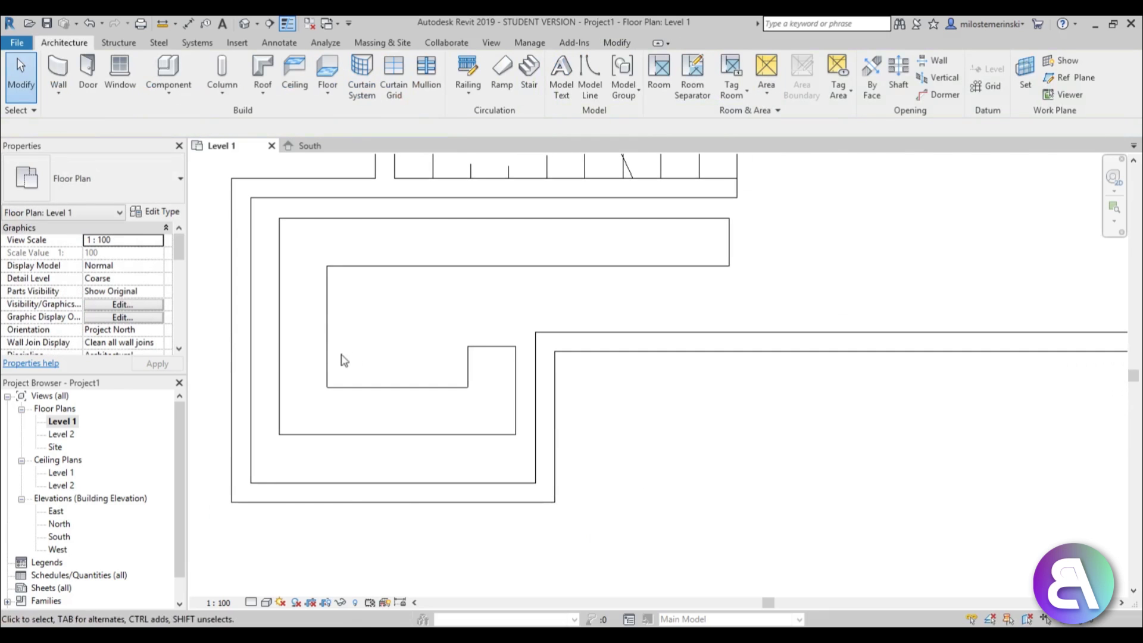
- Align the free end of the upper 500 mm wall with the end of the 200 mm wall beside the stair
key("a")
key("l")
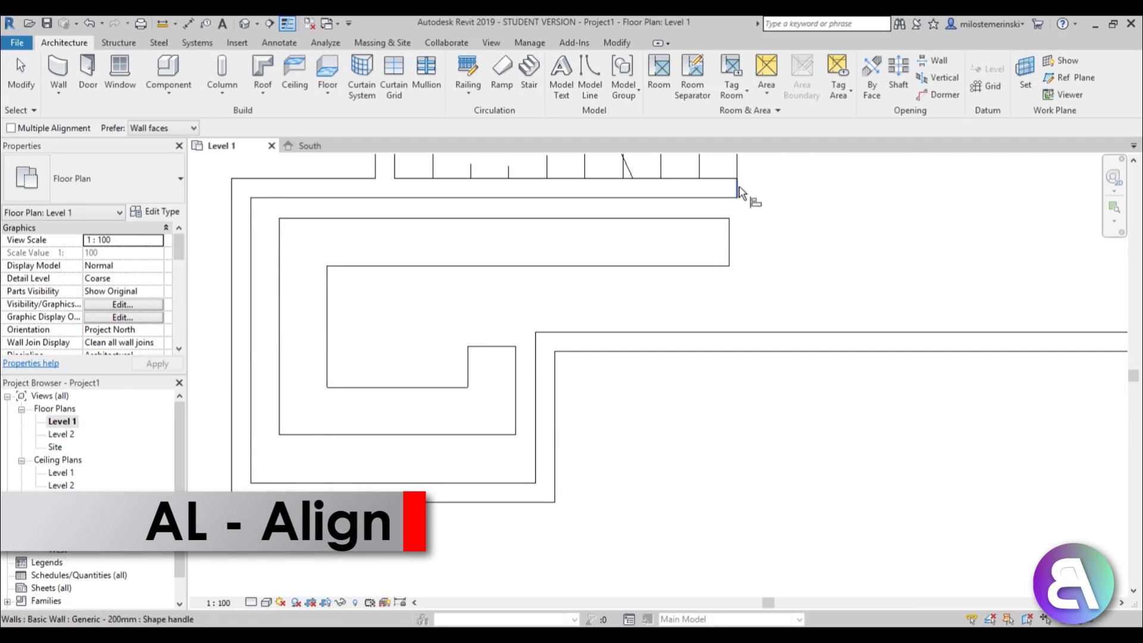
left_click(739, 192)
left_click(729, 238)
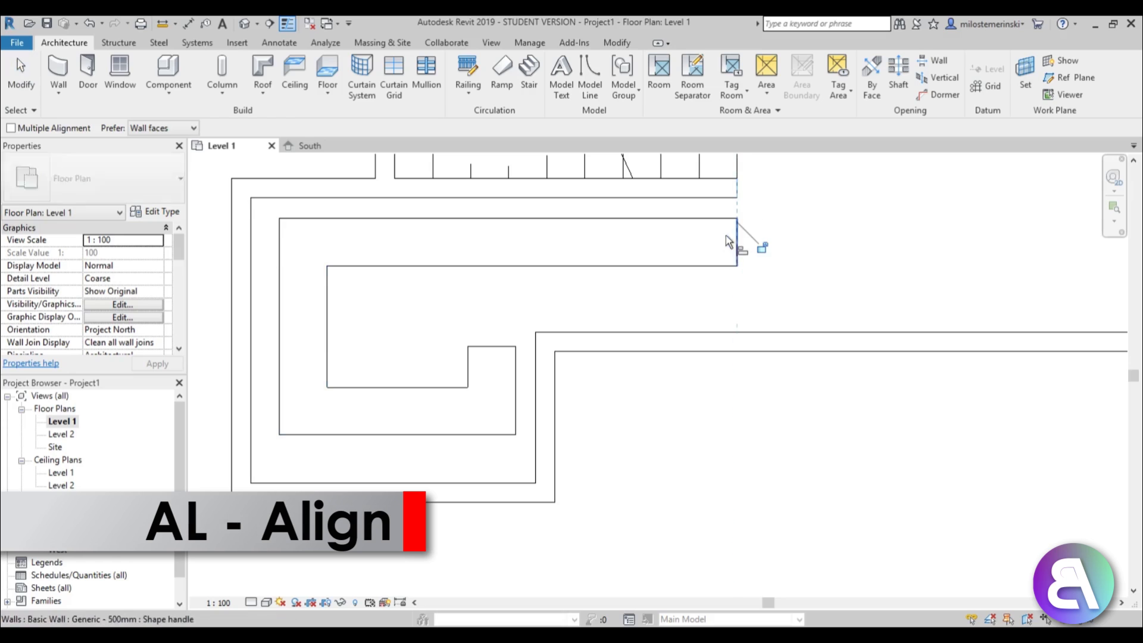
- Align the outer faces of all four 500 mm walls with the inner faces of the surrounding 200 mm walls
left_click(534, 385)
left_click(516, 387)
left_click(383, 482)
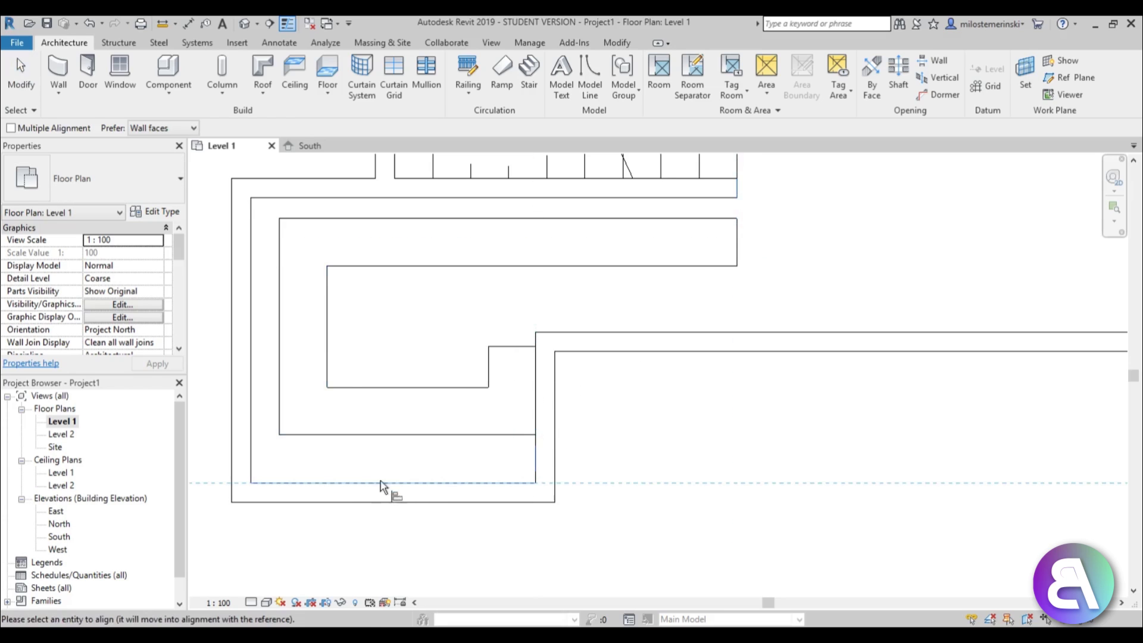
left_click(391, 436)
left_click(252, 391)
left_click(279, 383)
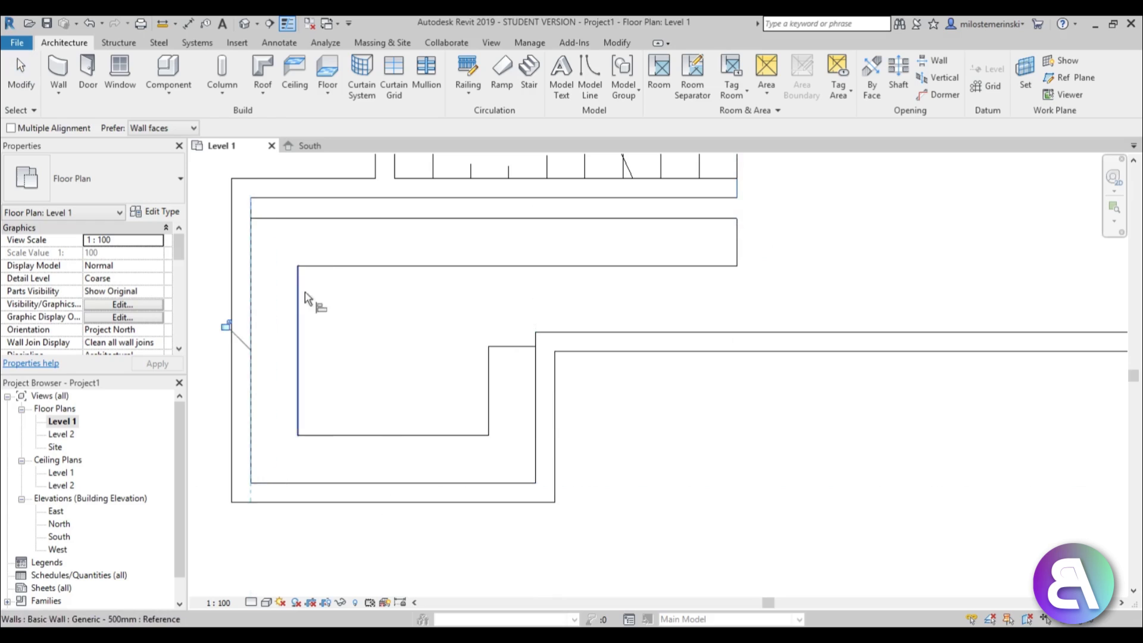
left_click(348, 195)
left_click(350, 217)
scroll(520, 267, "down", 5)
key("Escape")
key("Escape")
scroll(513, 279, "up", 4)
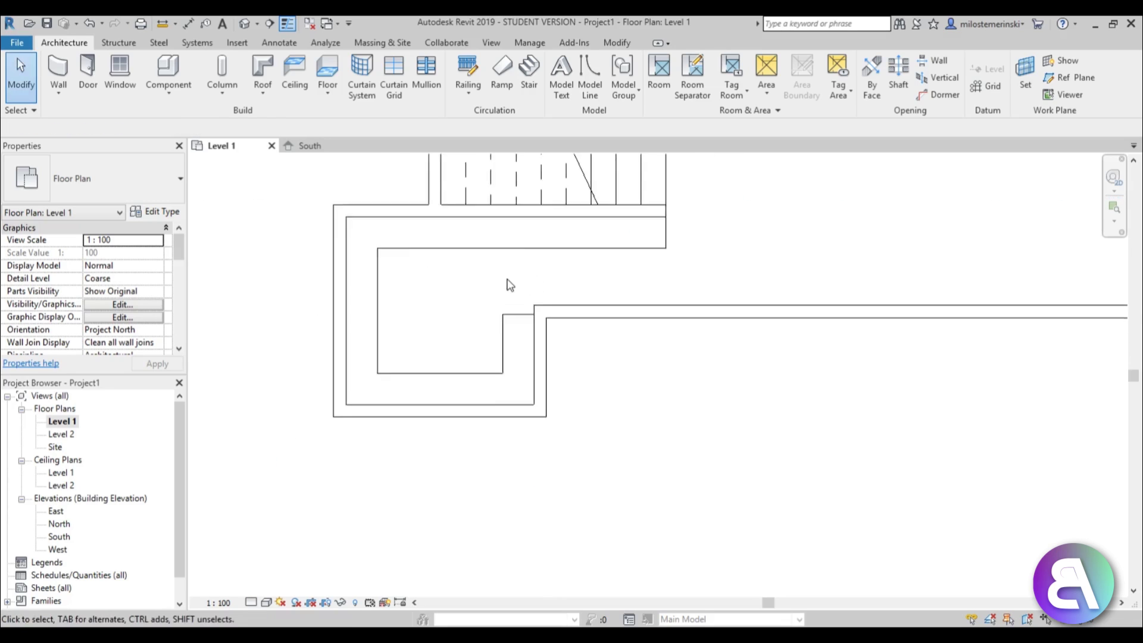
- Align the end of the short right 500 mm wall with the inner face of the large rectangle's lower wall
key("l")
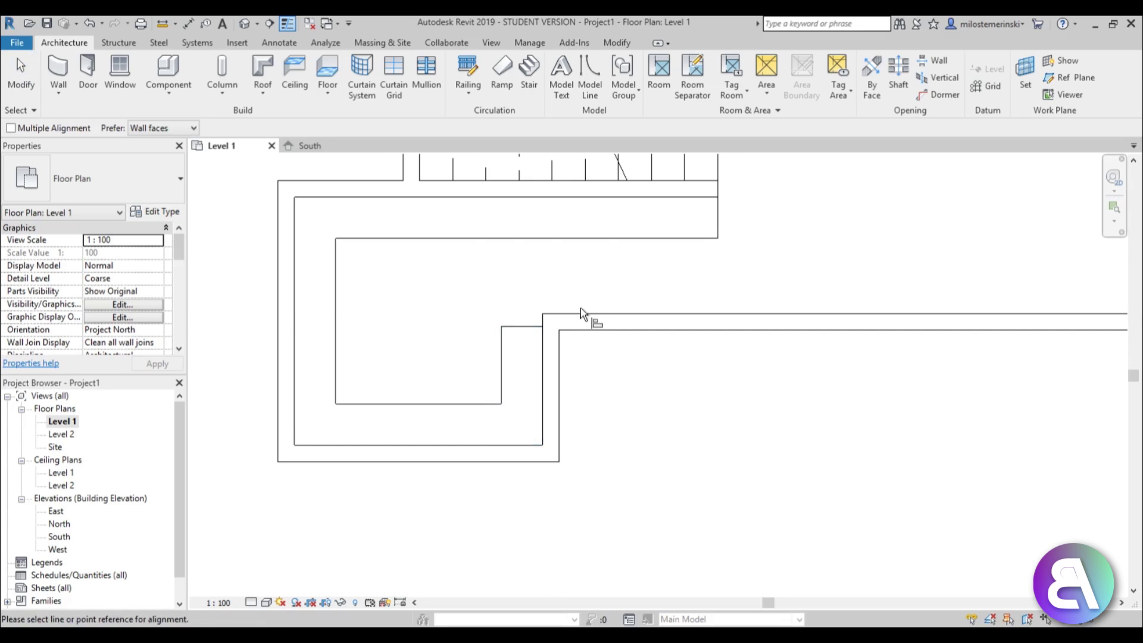
left_click(550, 314)
left_click(521, 326)
key("Escape")
key("Escape")
scroll(554, 273, "down", 5)
middle_click_drag(555, 274, 541, 244)
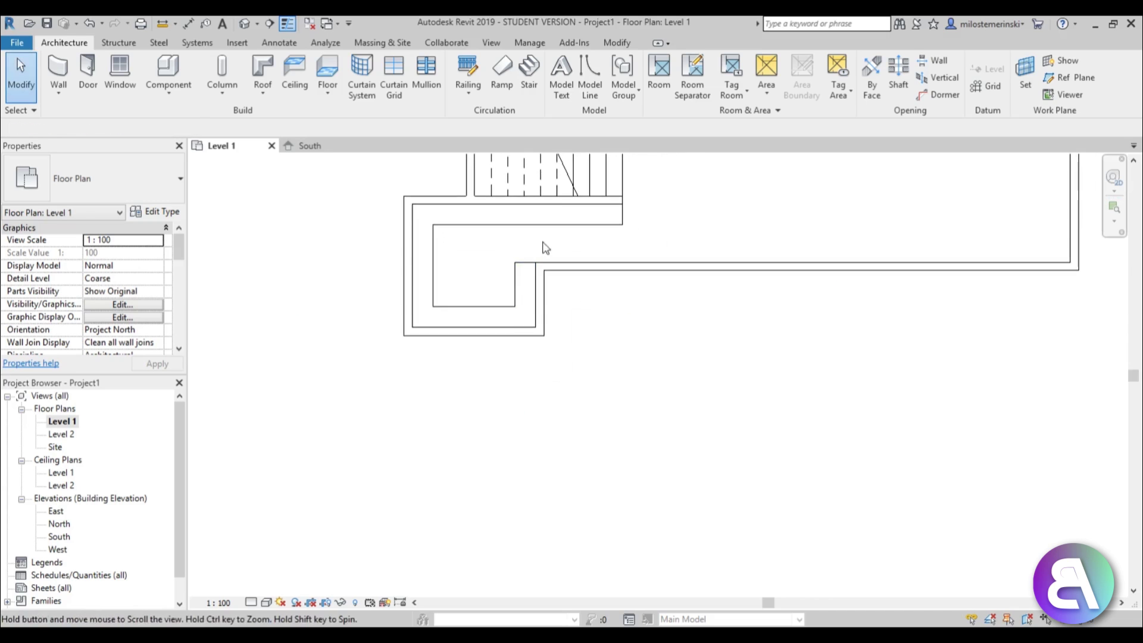
- Open the 3D view and examine the 500 mm walls and the passage between them beside the stair
scroll(501, 269, "up", 5)
scroll(442, 235, "down", 1)
scroll(378, 281, "down", 1)
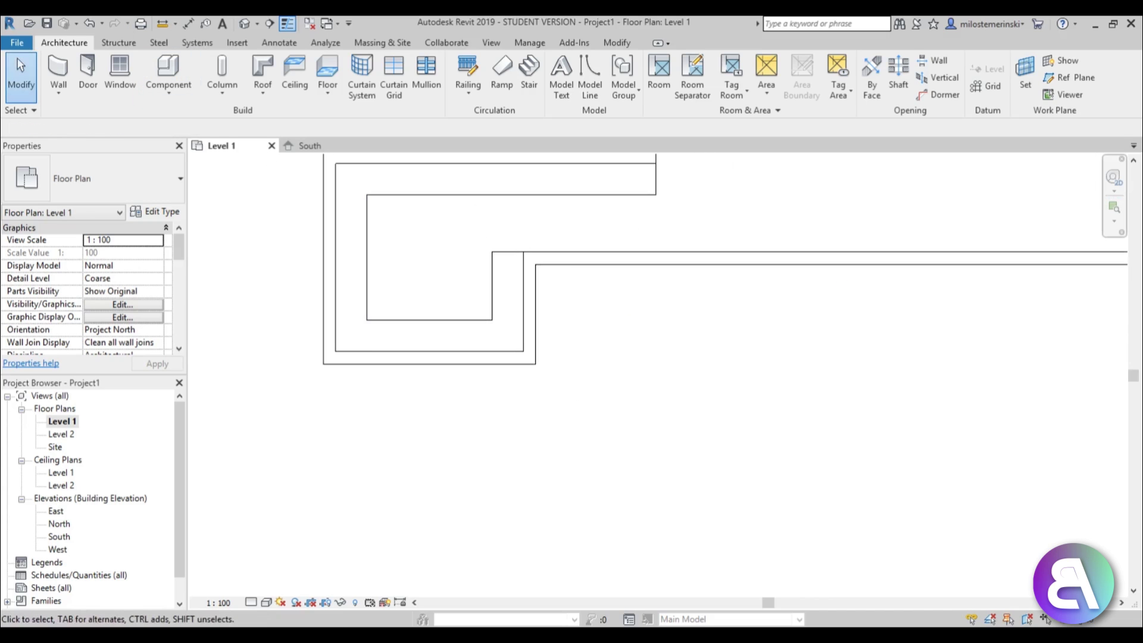
left_click(241, 26)
scroll(704, 351, "up", 5)
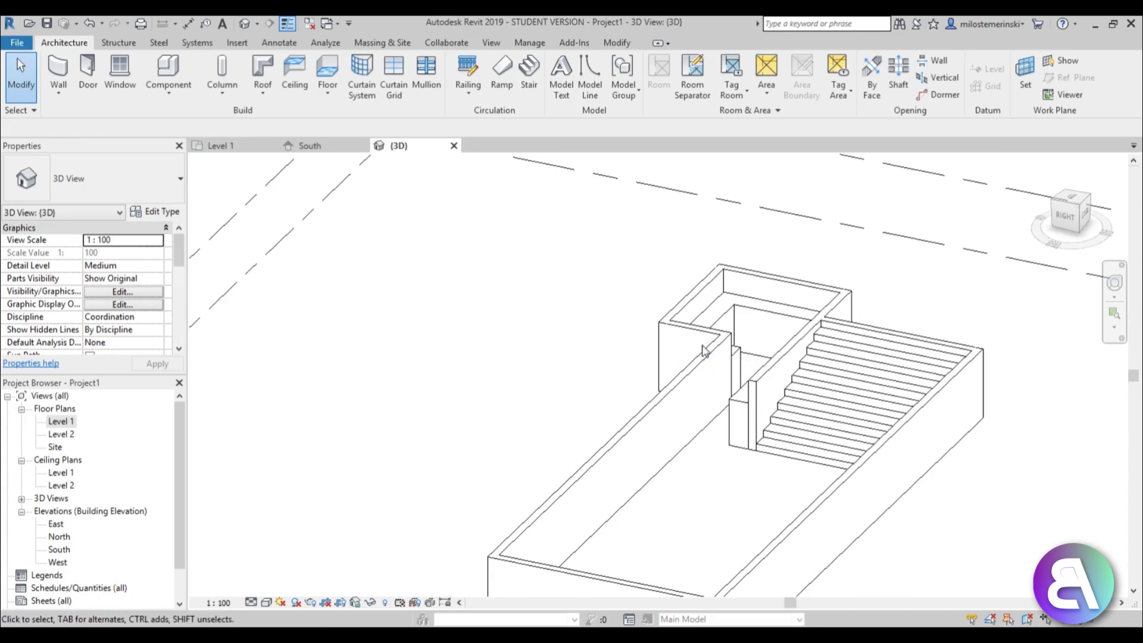
scroll(704, 351, "up", 2)
scroll(669, 293, "down", 2)
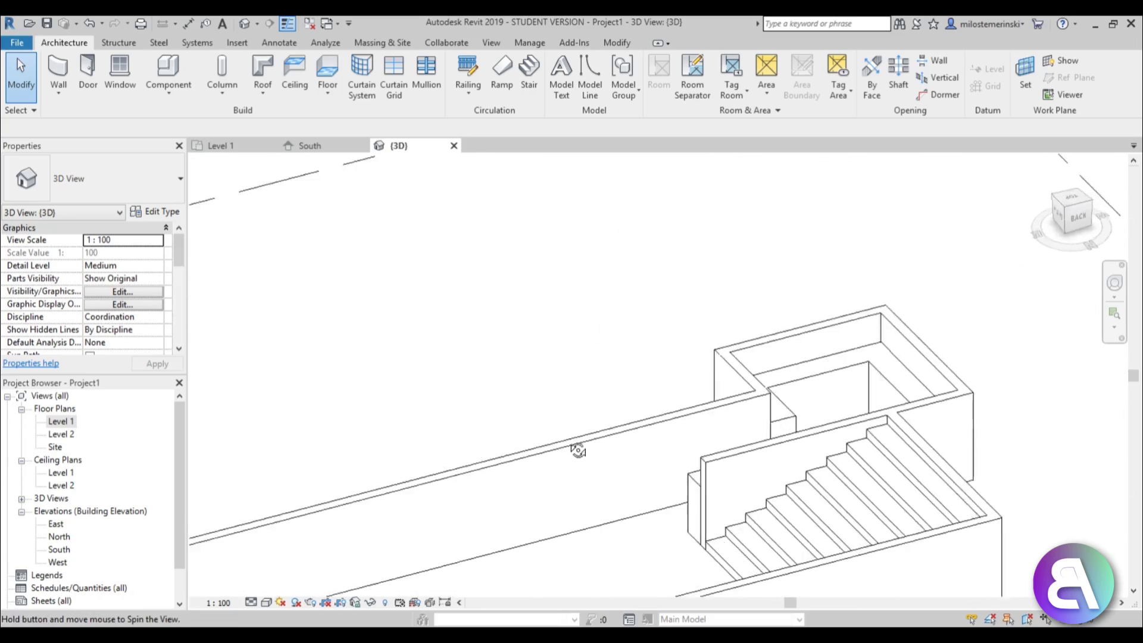
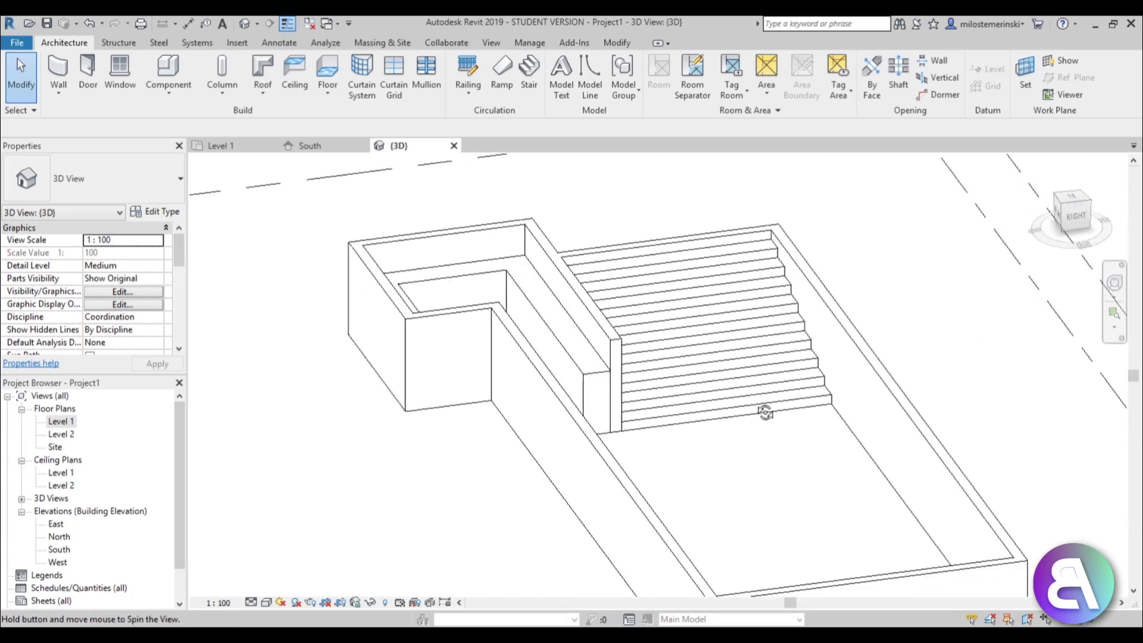
scroll(614, 403, "up", 3)
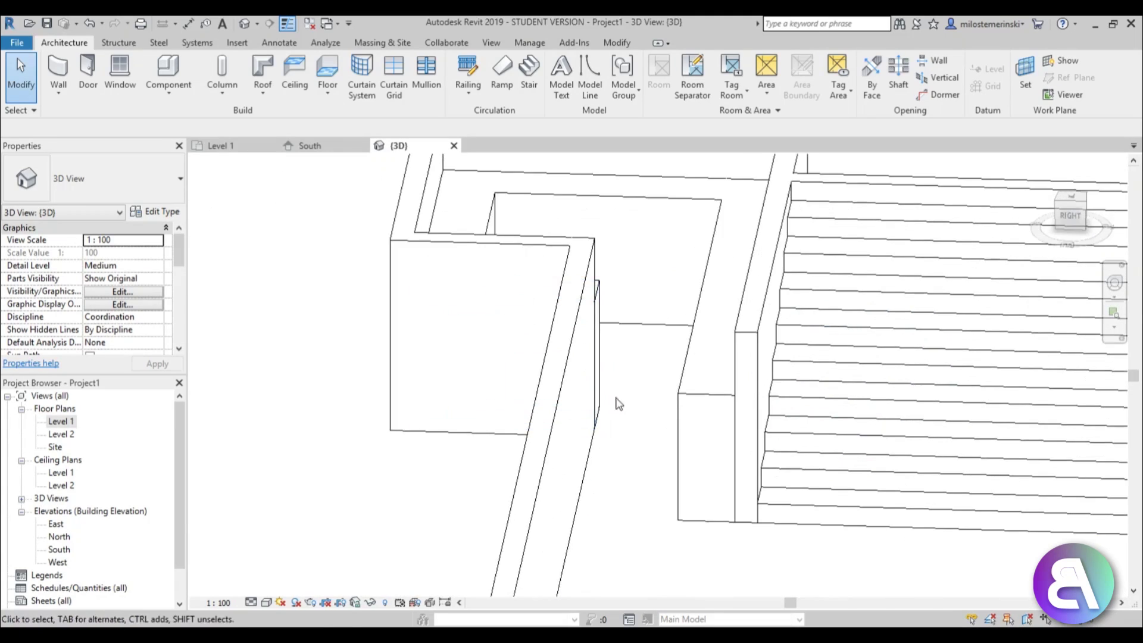
left_click(677, 389)
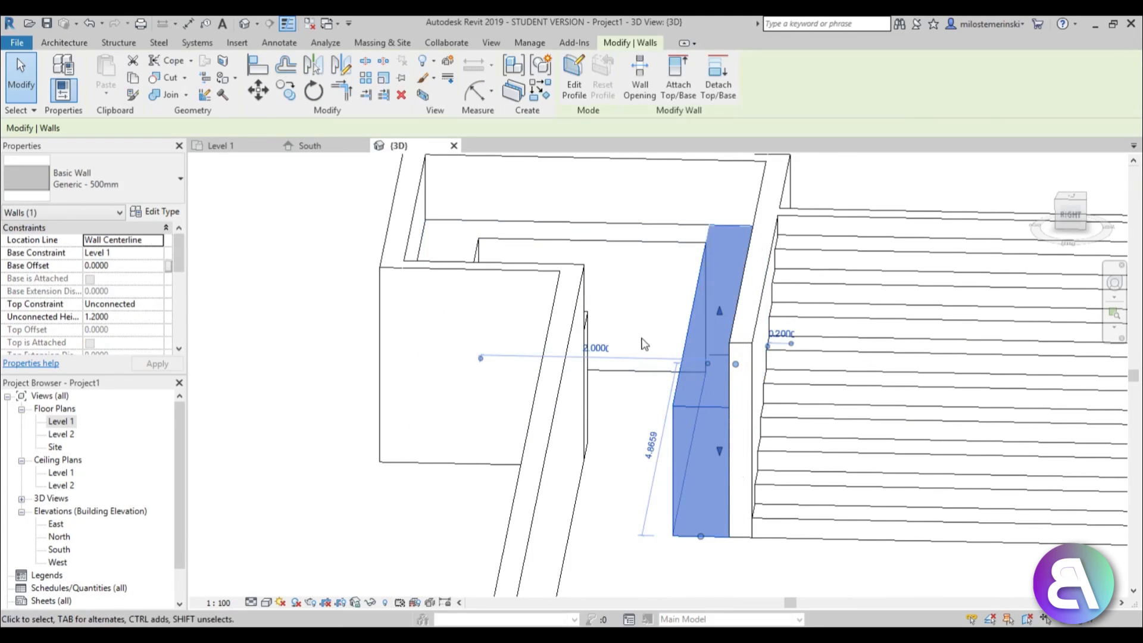
middle_click_drag(615, 439, 623, 336)
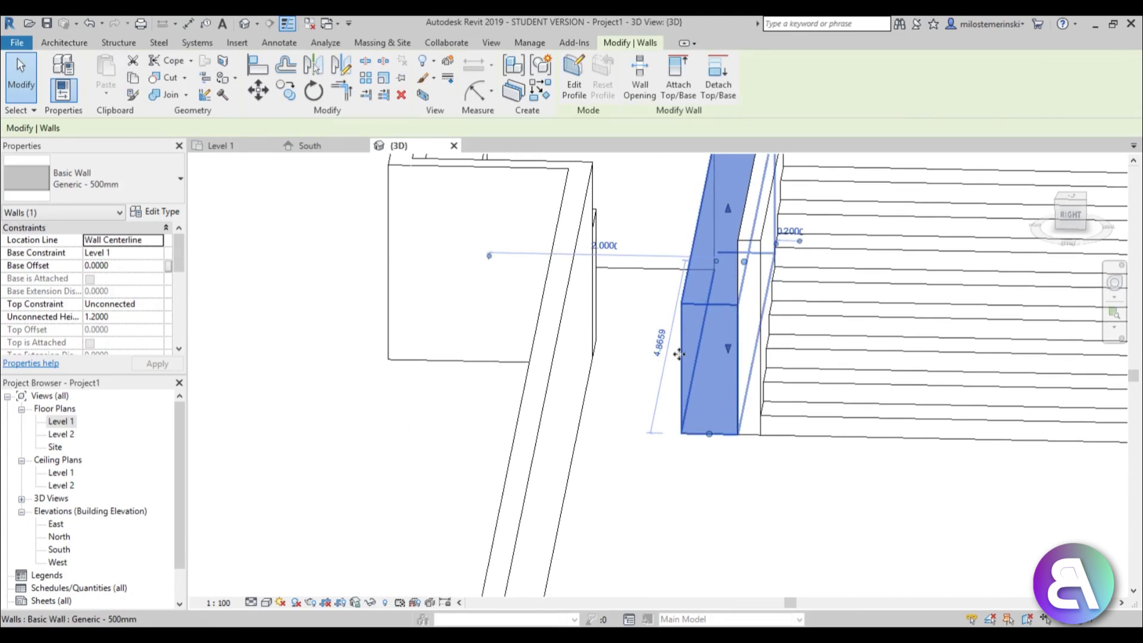
scroll(633, 341, "up", 2)
scroll(633, 341, "down", 2)
scroll(666, 291, "down", 1)
middle_click_drag(658, 325, 622, 446)
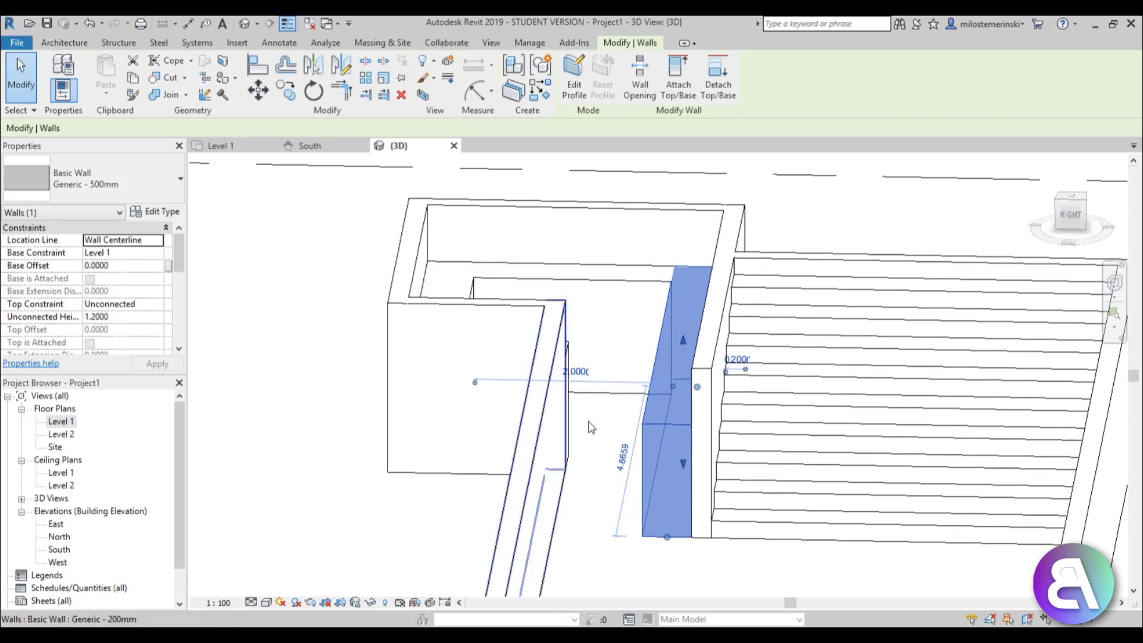
left_click(632, 370)
- Start a new monolithic stair in the Level 1 plan with its top level at Level 1 and a 0.8 m top offset
double_click(61, 421)
scroll(580, 221, "down", 1)
middle_click_drag(580, 250, 568, 390)
scroll(491, 306, "up", 1)
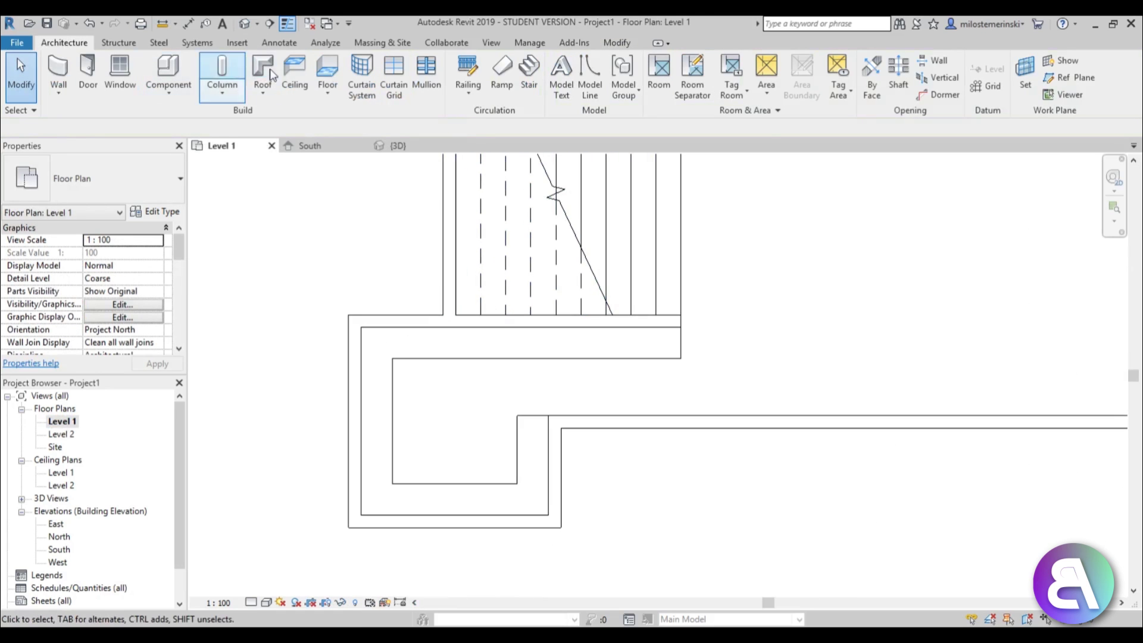
left_click(528, 74)
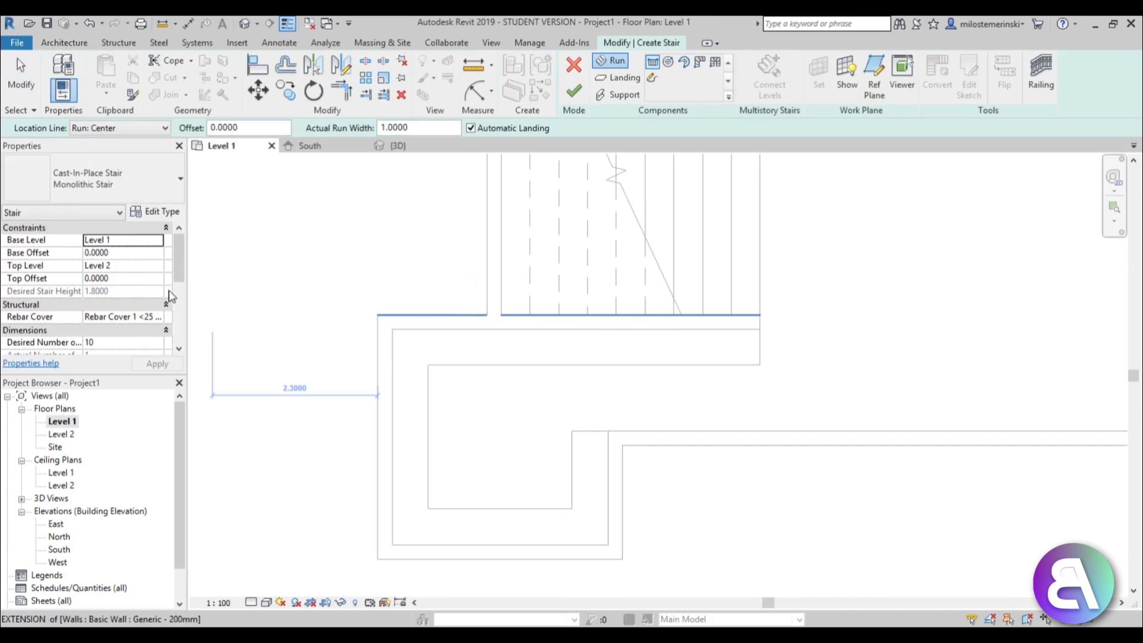
scroll(154, 306, "down", 2)
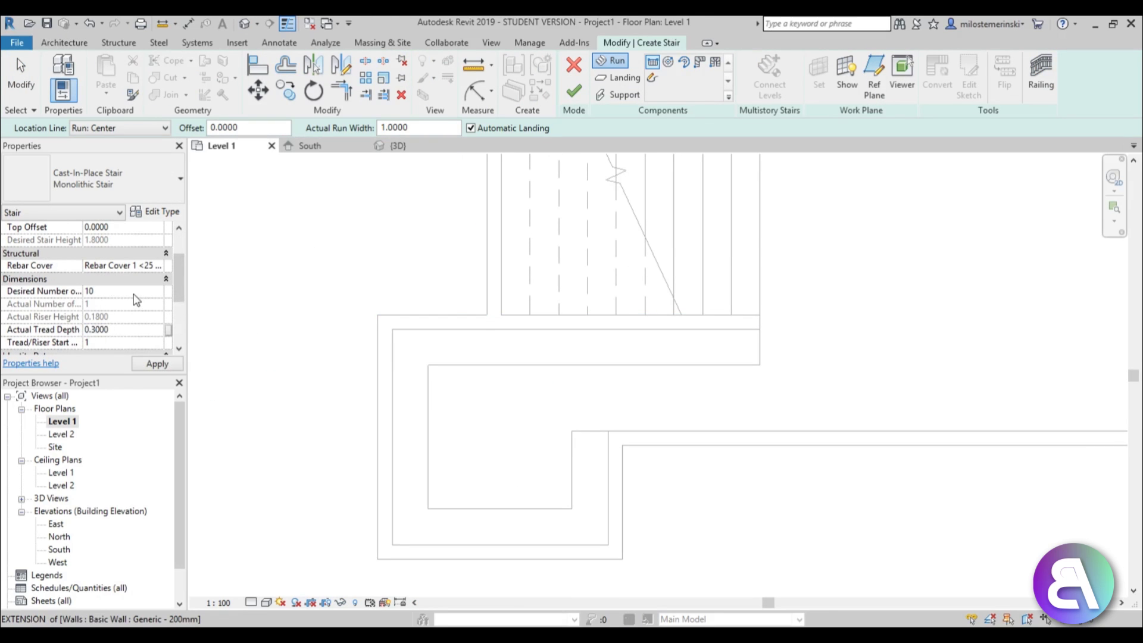
scroll(141, 274, "up", 2)
left_click(158, 266)
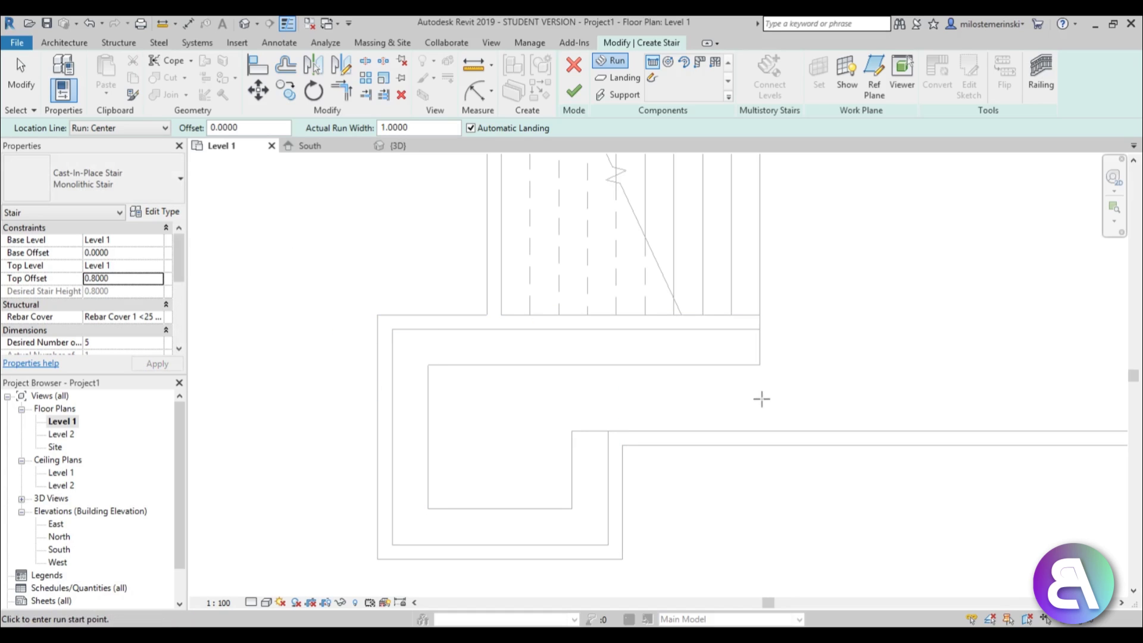
- Draw a straight five-riser stair run in the passage toward the small room and fit its width between the passage walls
left_click_drag(175, 273, 180, 302)
left_click(814, 396)
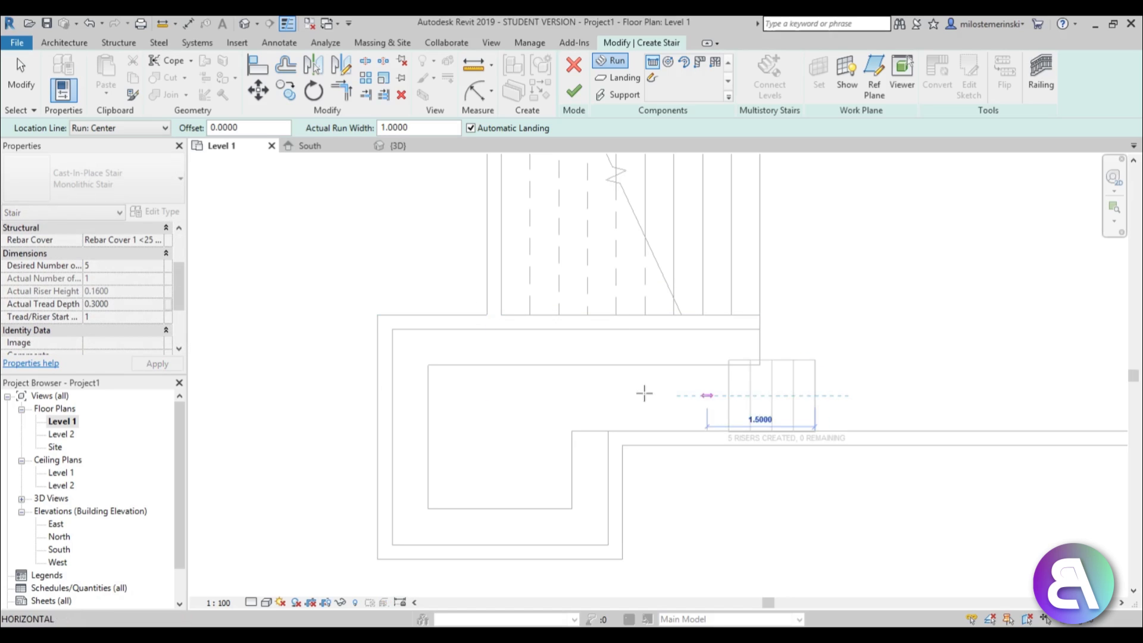
left_click(505, 394)
scroll(827, 393, "up", 2)
left_click(798, 387)
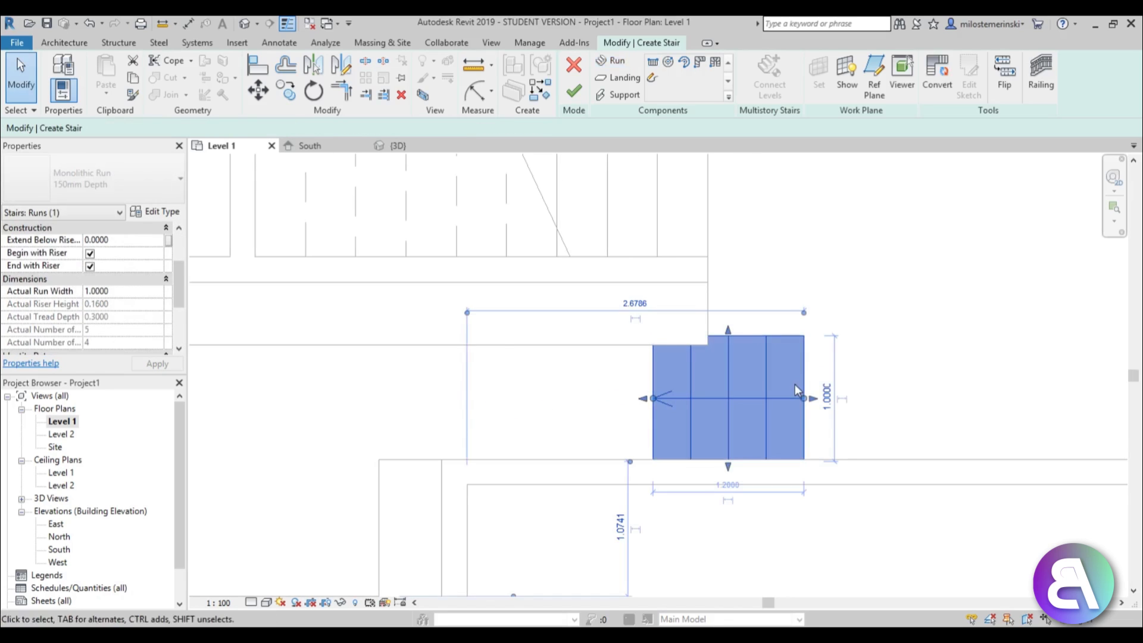
left_click_drag(725, 346, 727, 346)
left_click_drag(728, 467, 728, 460)
left_click(933, 408)
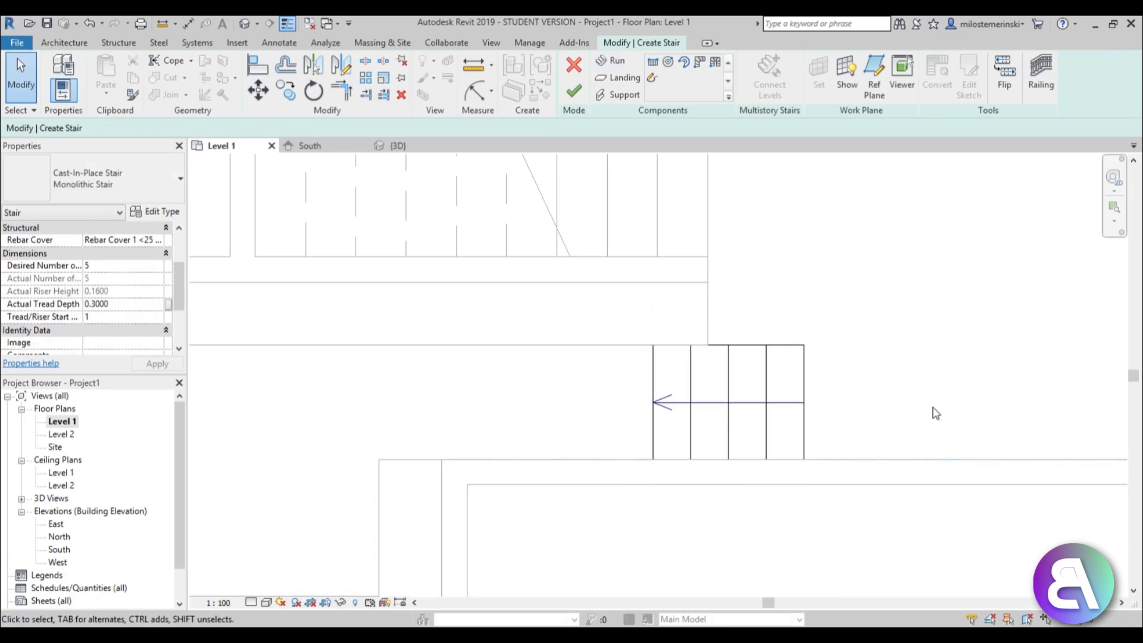
- Align the run's starting riser with the end face of the upper 500 mm wall and finish the stair
key("a")
key("l")
left_click(707, 317)
left_click(801, 364)
scroll(735, 289, "down", 2)
key("Escape")
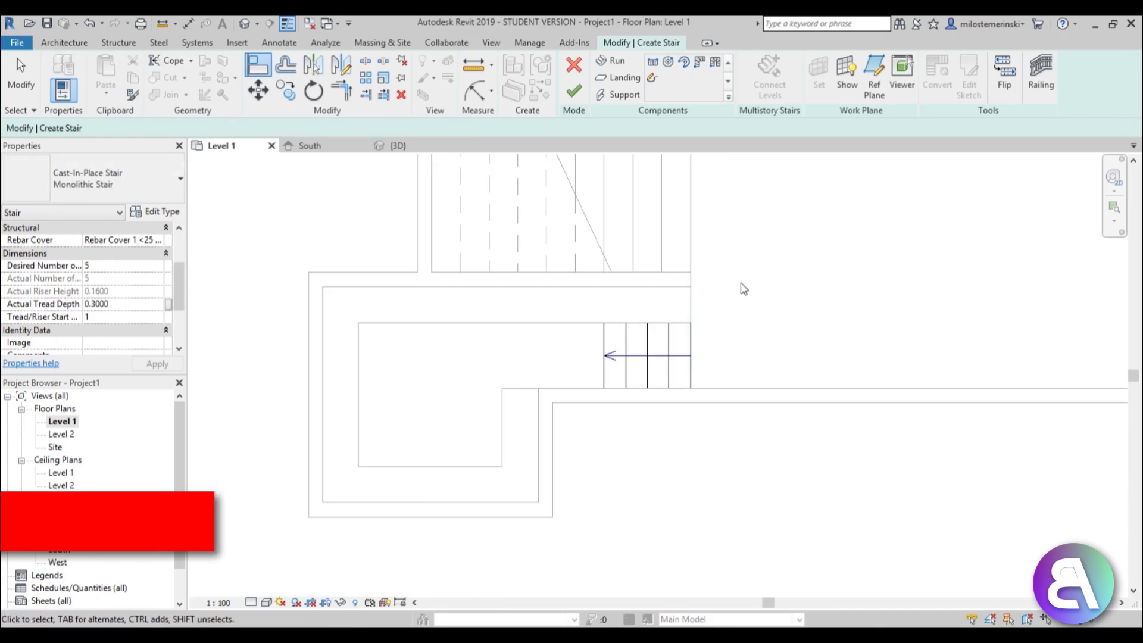
middle_click_drag(604, 368, 671, 339)
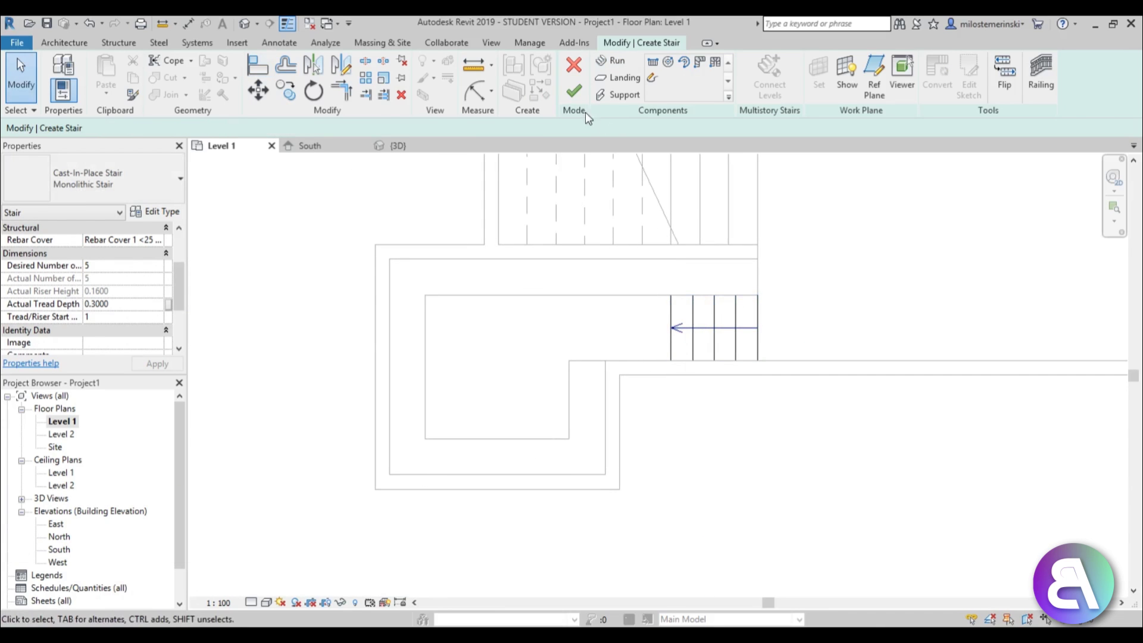
left_click(573, 91)
- Delete the small stair's DN direction arrow and the railings along both of its sides
left_click(645, 333)
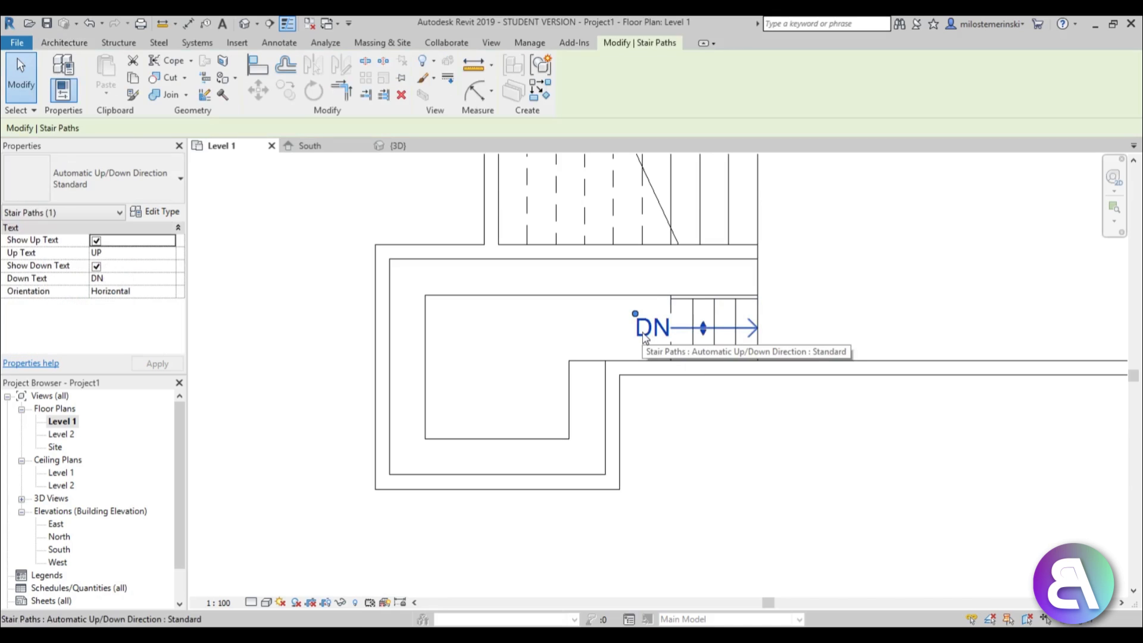
key("Escape")
scroll(664, 316, "up", 2)
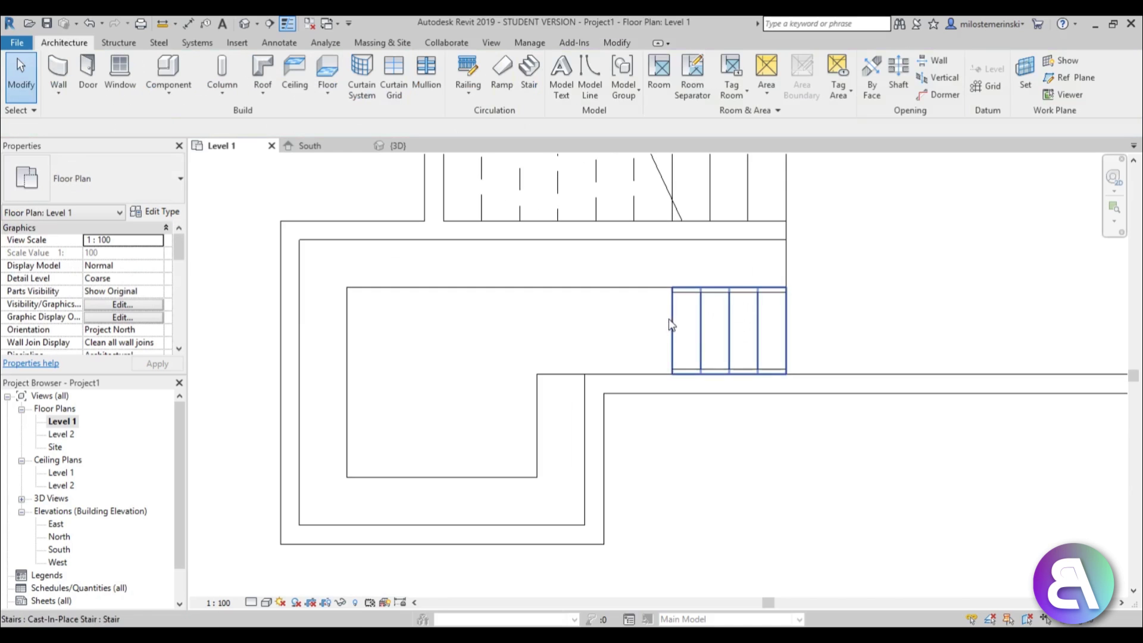
left_click(689, 292)
key("Escape")
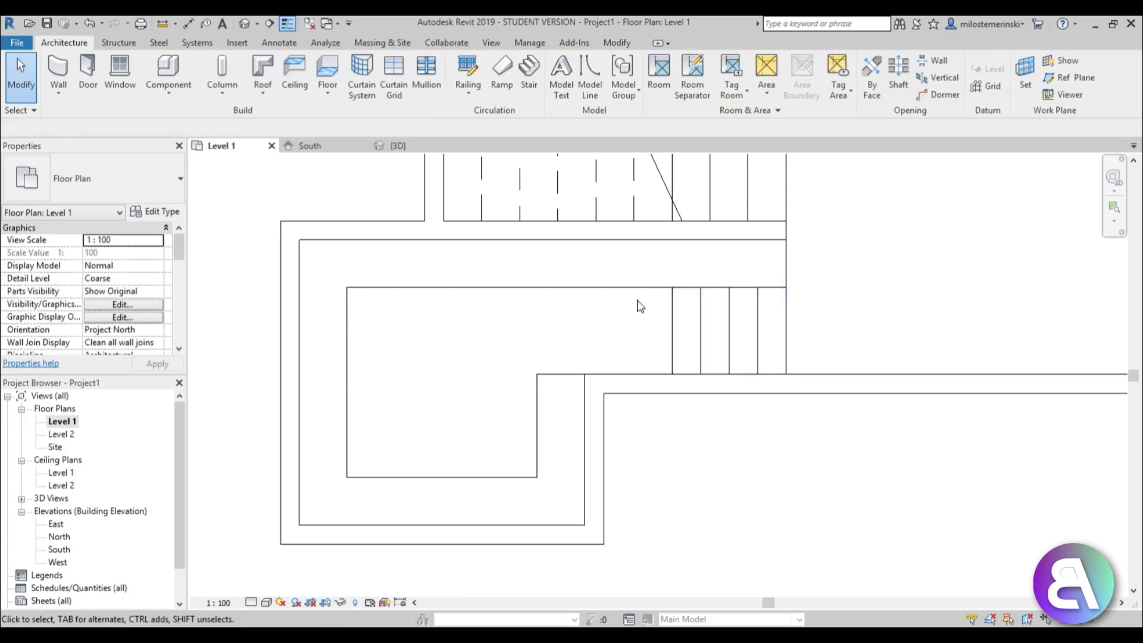
- Check the type properties of the small monolithic stair
scroll(638, 306, "down", 2)
left_click(644, 334)
left_click(569, 334)
left_click(678, 338)
left_click(160, 212)
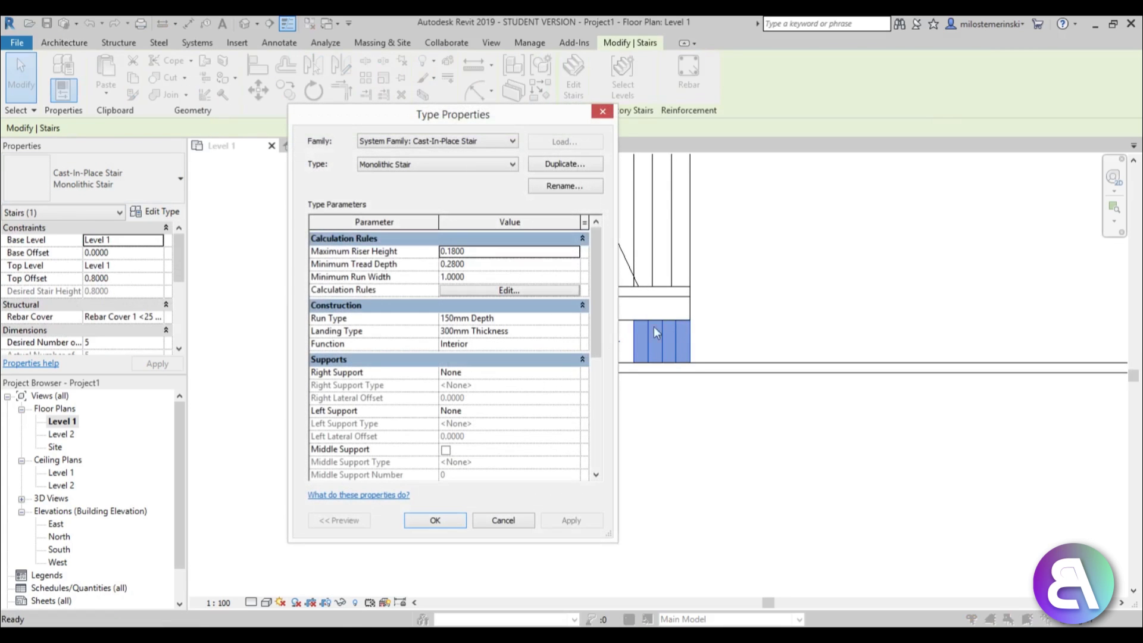
key("Escape")
key("Escape")
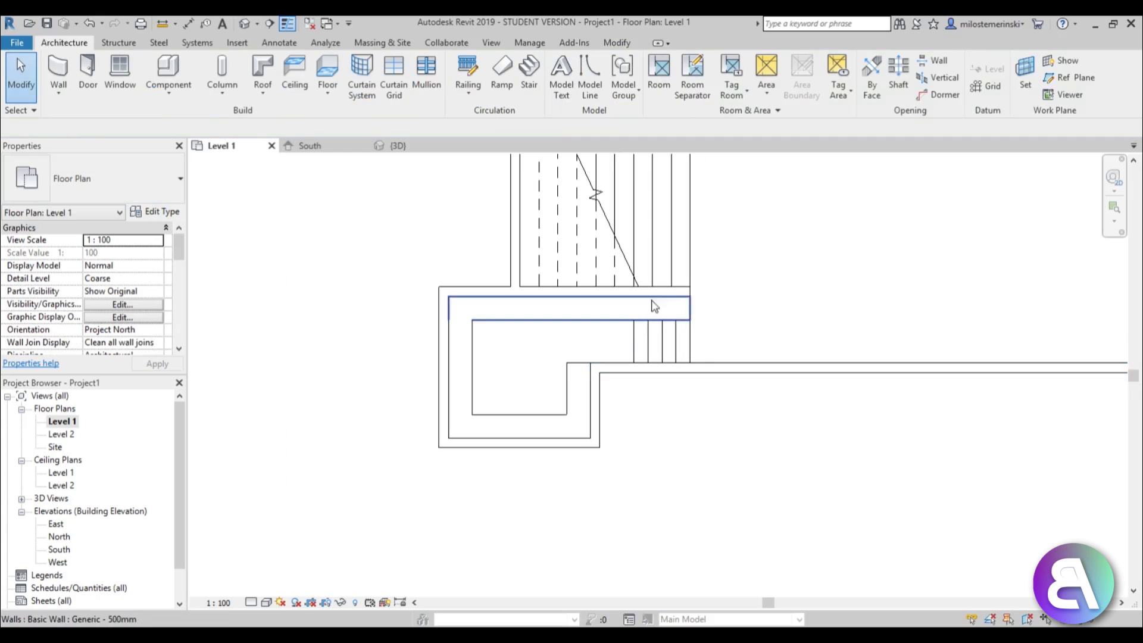
- Start a Generic 150mm floor on Level 1 with a 0.8 m height offset and sketch a rectangle inside the thick-walled room
scroll(595, 333, "up", 2)
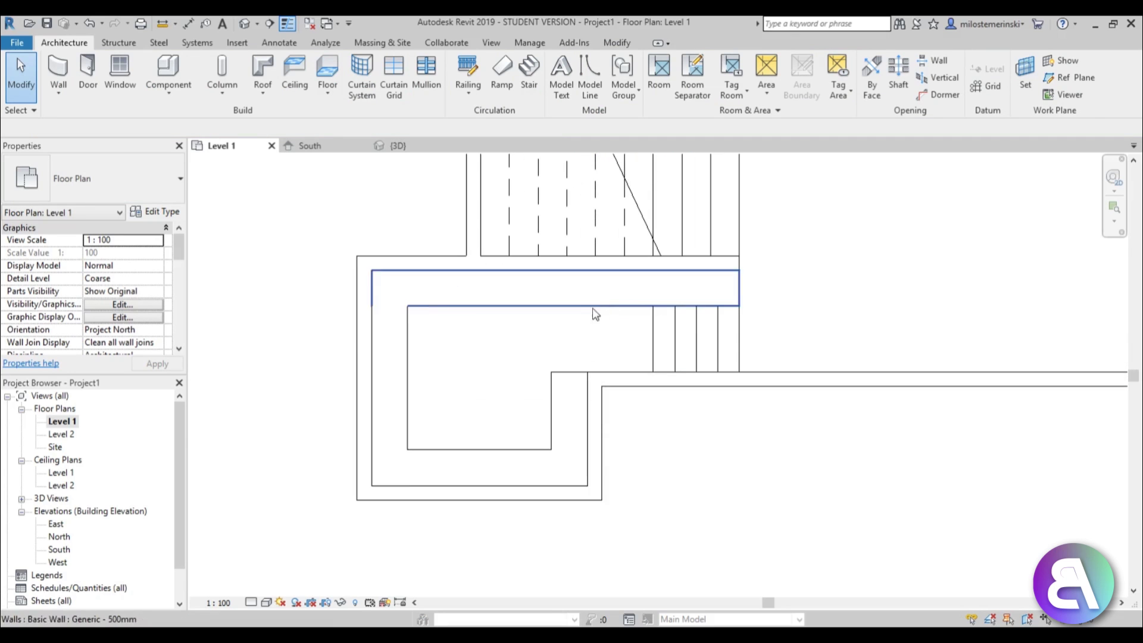
left_click(327, 68)
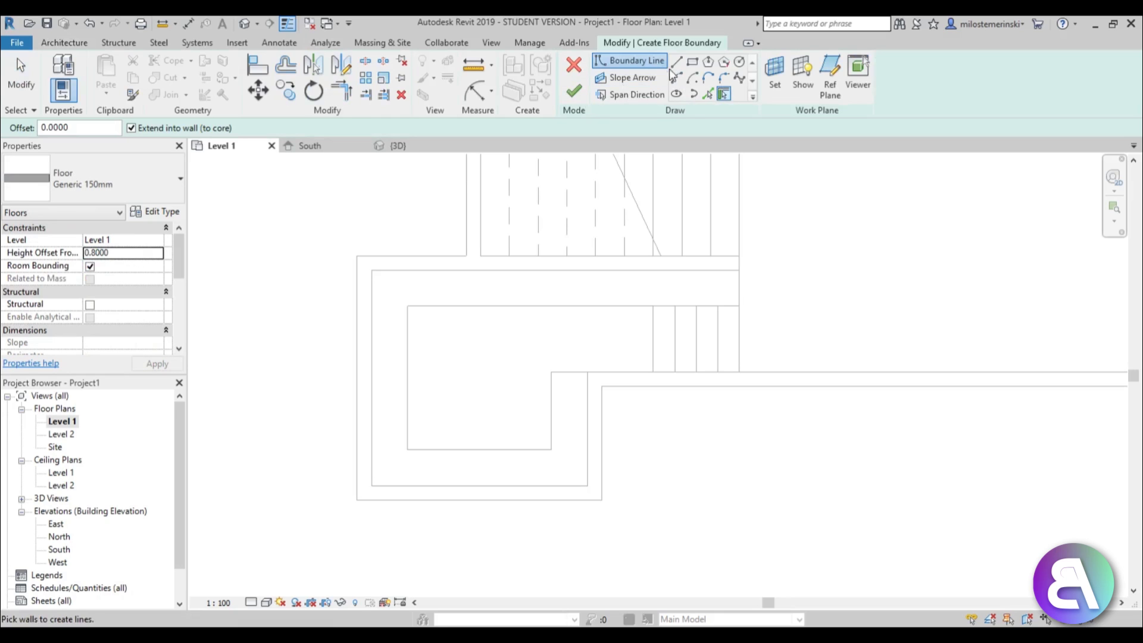
left_click(692, 66)
left_click(551, 450)
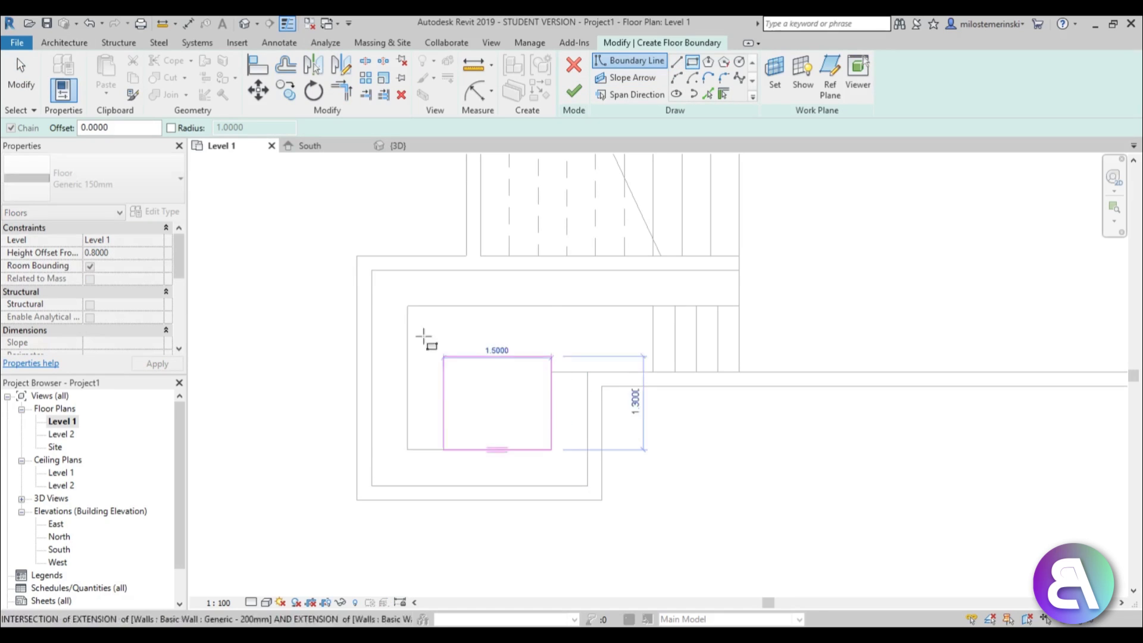
left_click(407, 306)
- Pick the passage's lower wall edge and the small stair's uppermost riser as additional floor boundary lines
left_click(707, 94)
left_click(583, 384)
left_click(651, 362)
- Trim and extend the boundary lines into one closed L-shaped outline reaching the small stair, and finish the floor
key("t")
key("r")
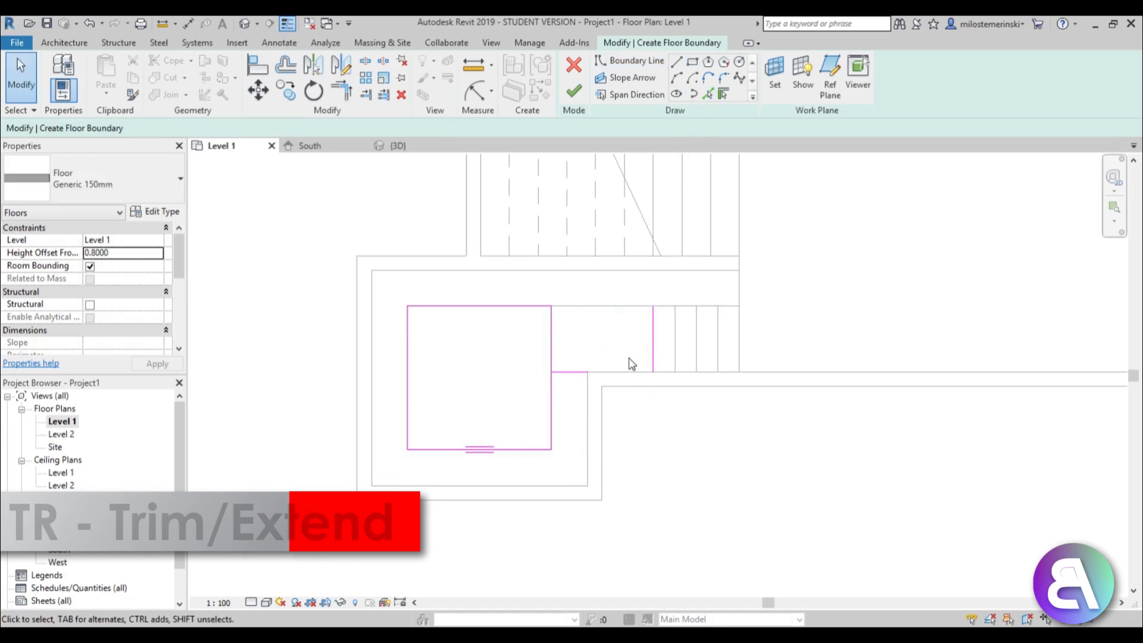
left_click(557, 385)
left_click(530, 307)
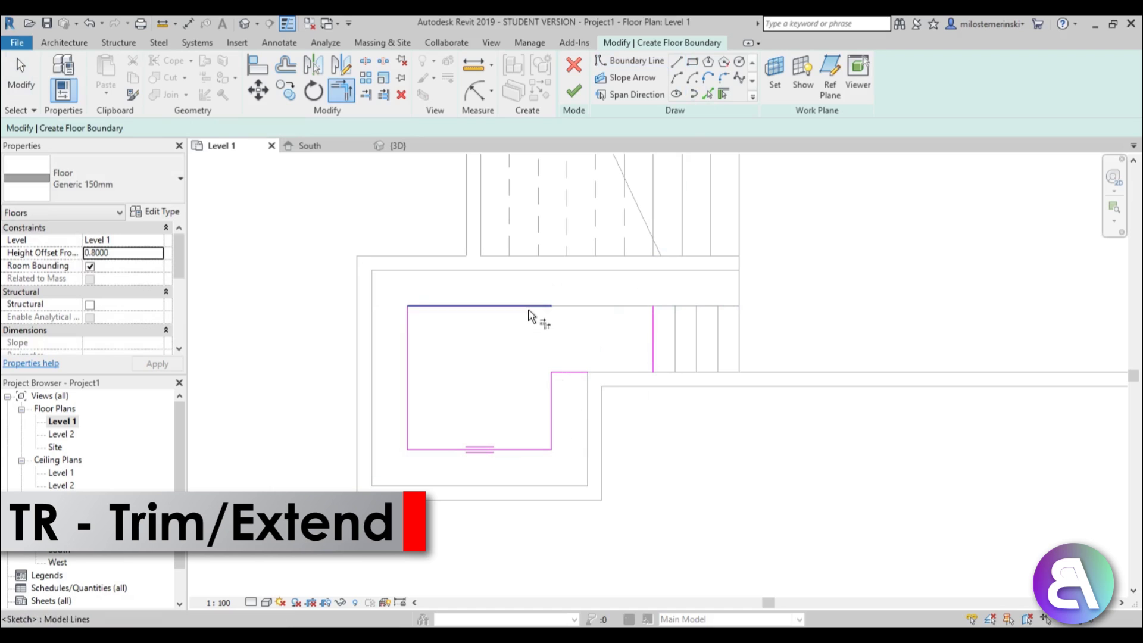
left_click(654, 343)
left_click(587, 380)
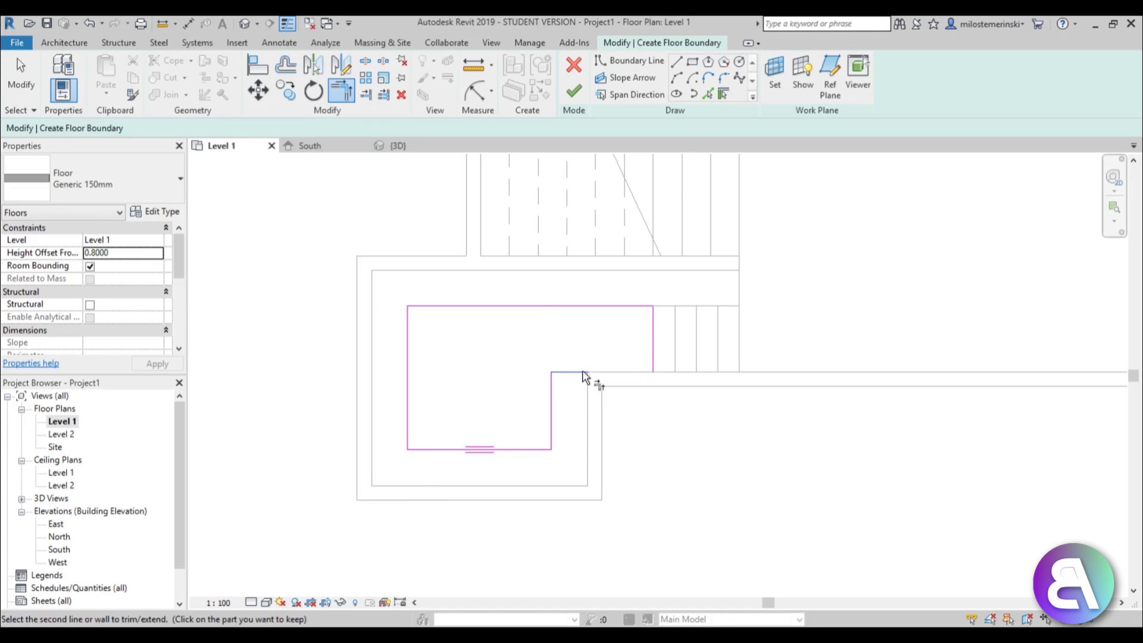
left_click(657, 358)
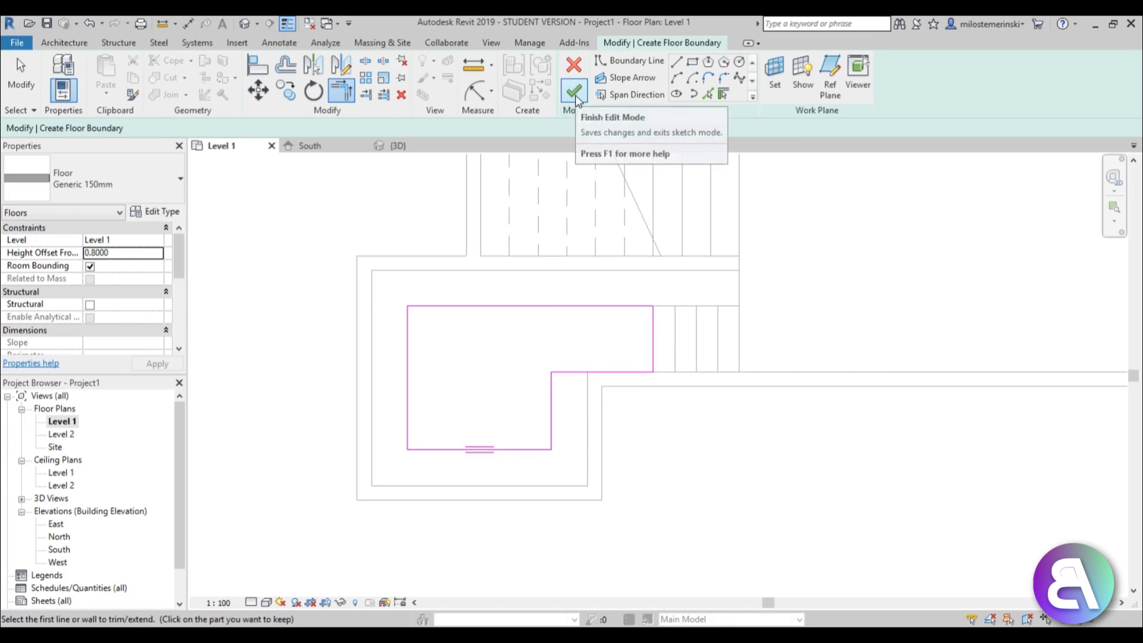
left_click(575, 92)
- Assign the Tiles 25 x 25 material to the structure layer of the Generic 150mm floor type
scroll(490, 388, "down", 4)
scroll(362, 395, "up", 3)
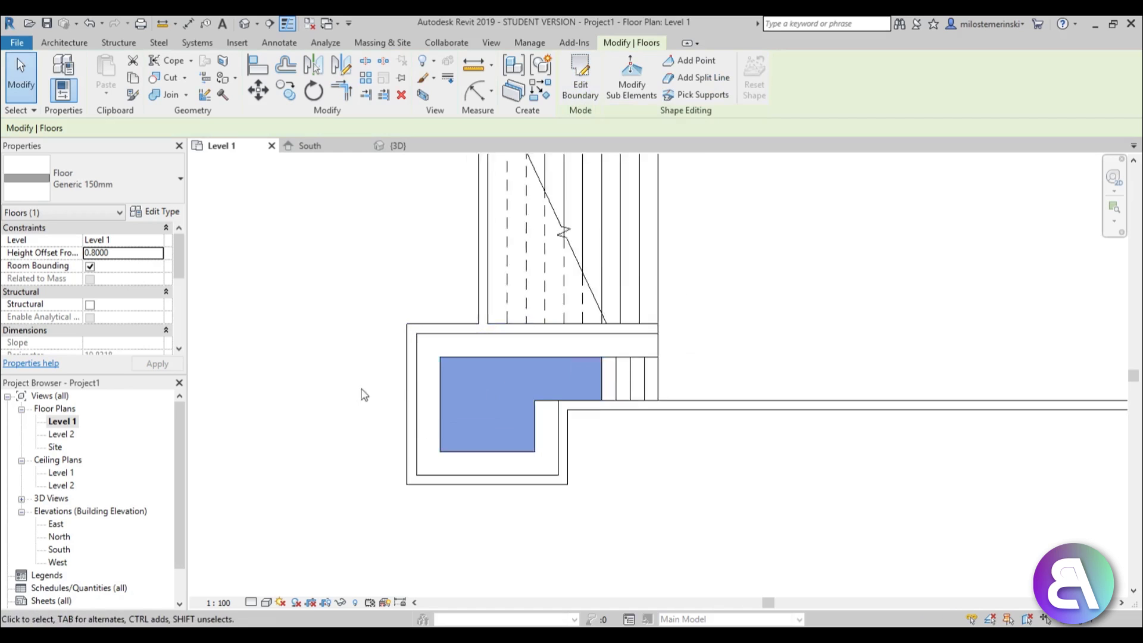
left_click(159, 213)
left_click(560, 253)
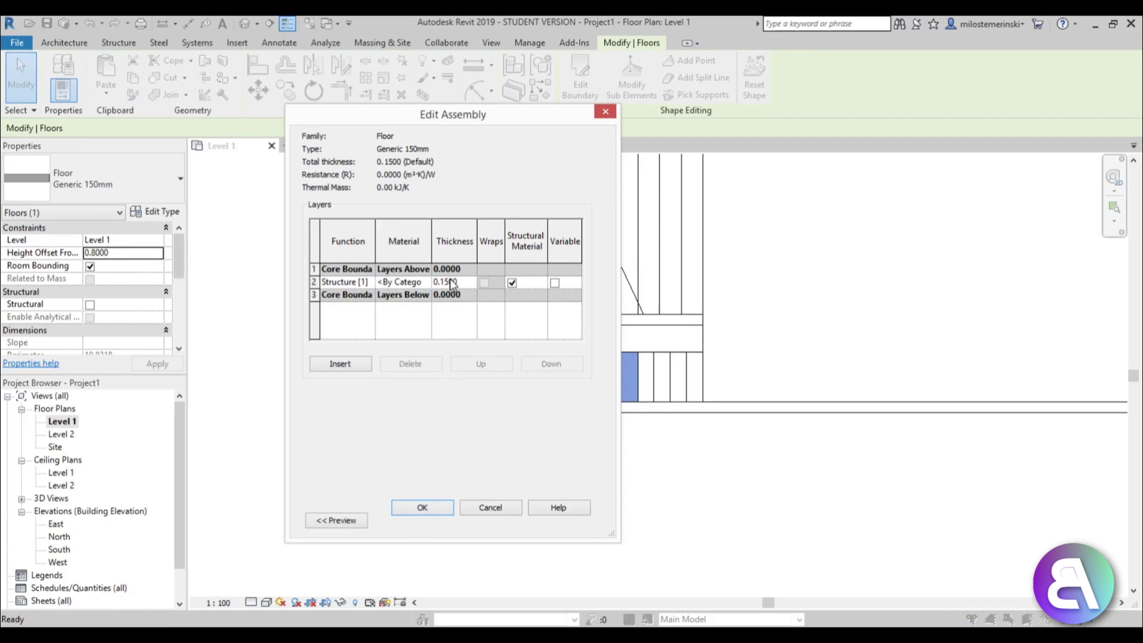
left_click(427, 282)
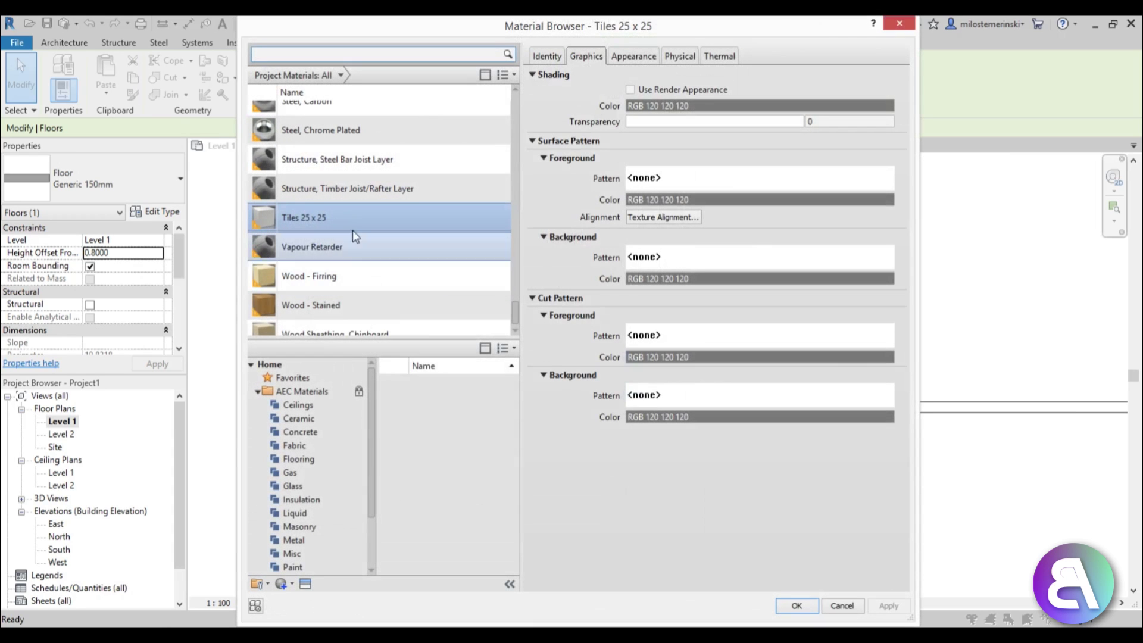
left_click(796, 605)
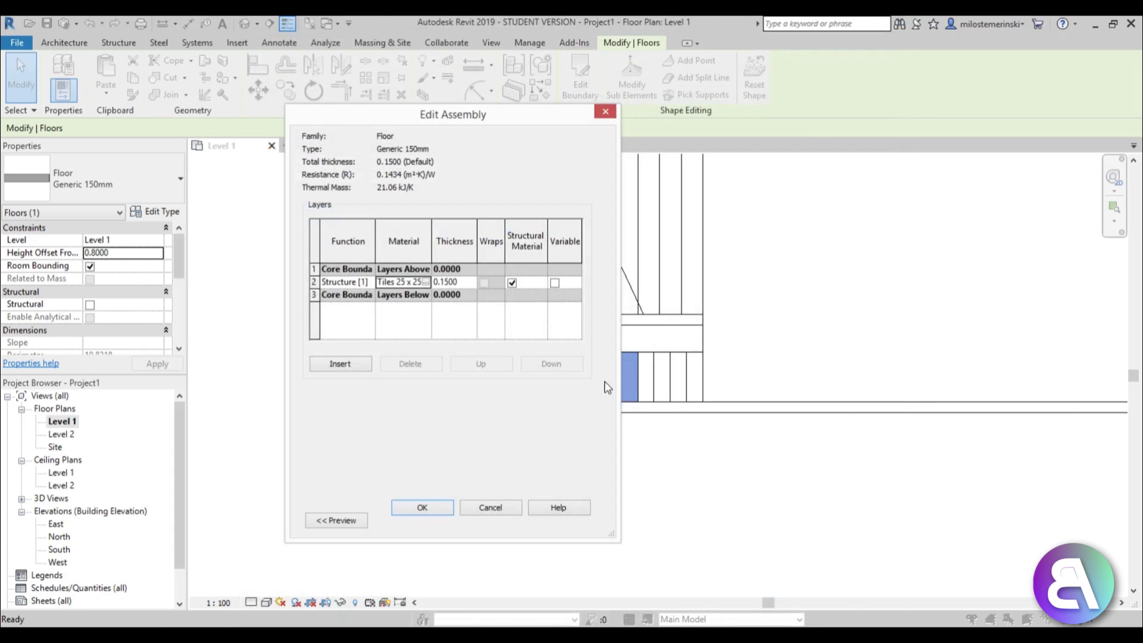
left_click(422, 507)
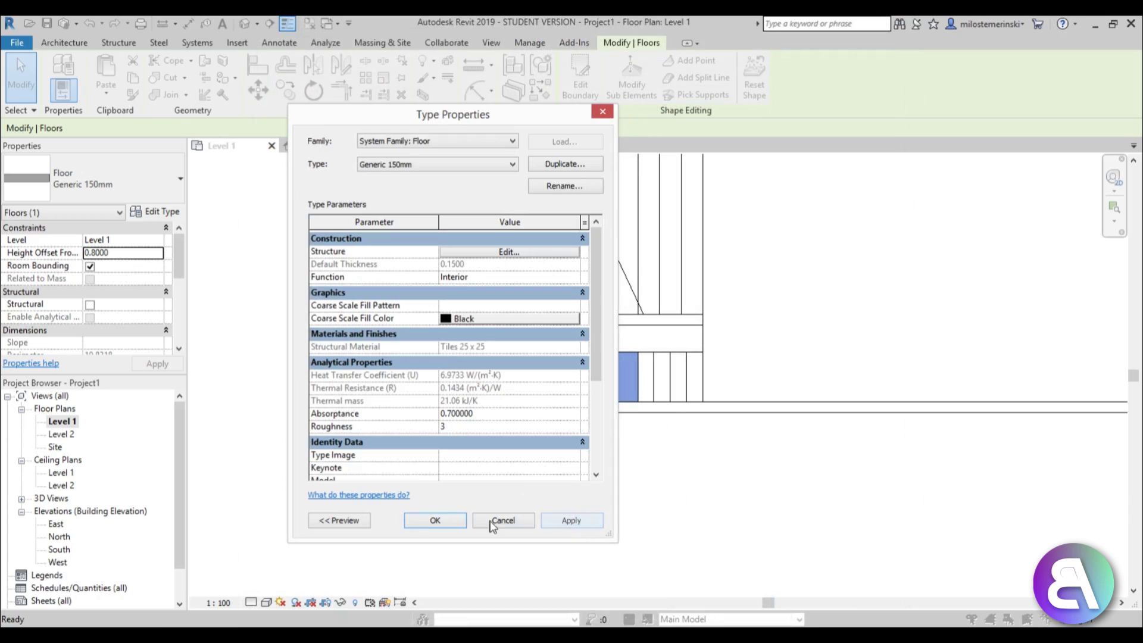
left_click(418, 524)
left_click(539, 546)
- Assign the Tiles 25 x 25 material to the structure layer of the Generic - 200mm wall type
left_click(522, 501)
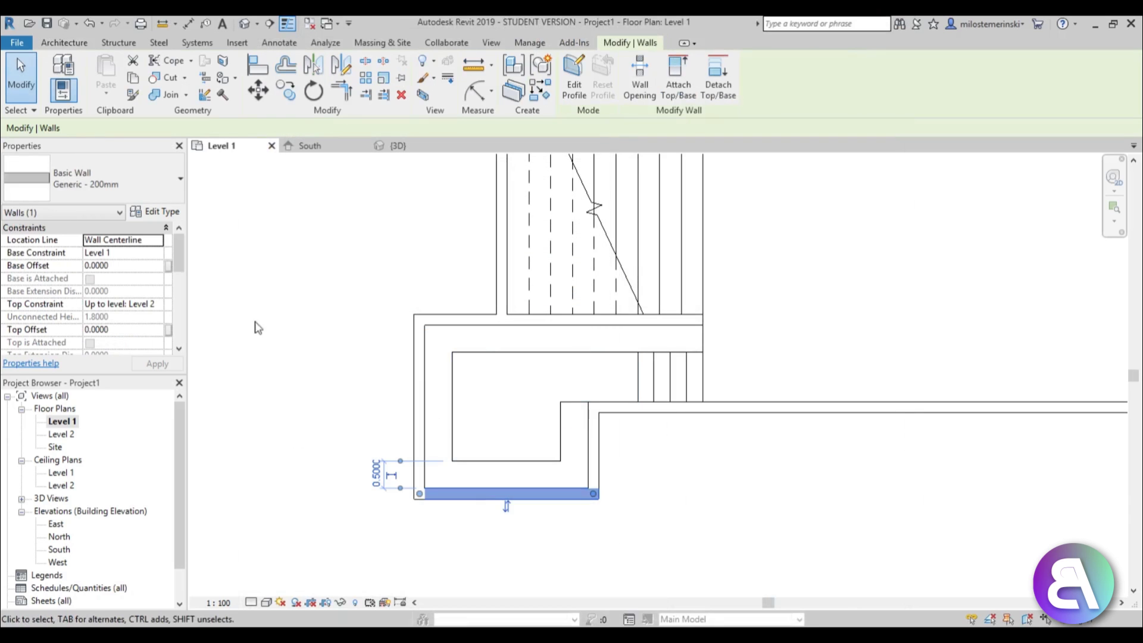
left_click(156, 211)
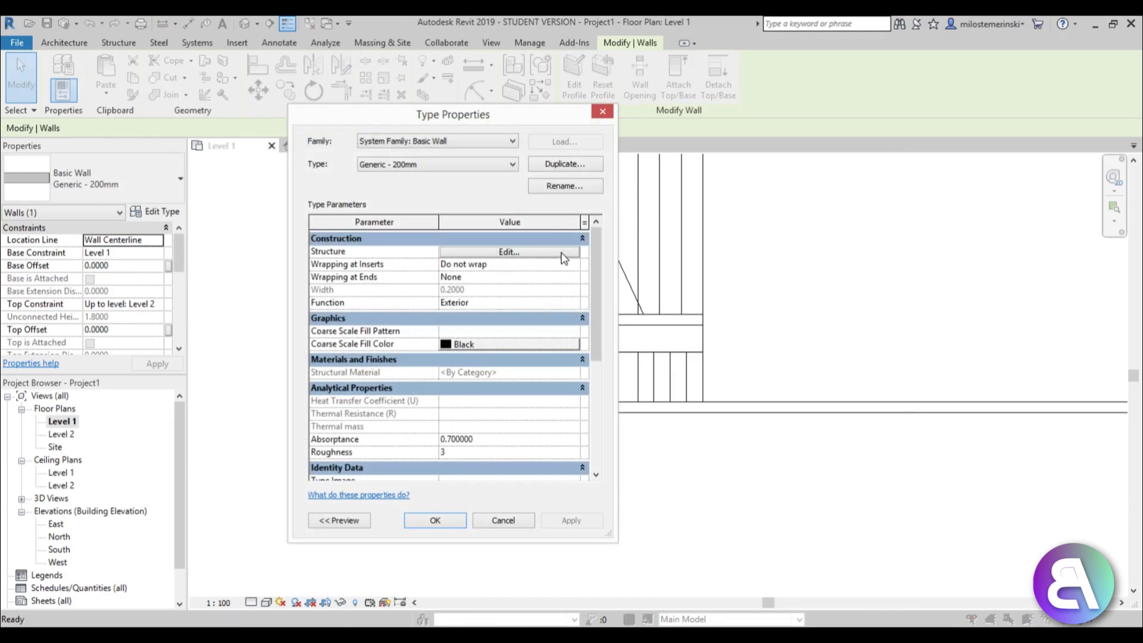
left_click(563, 255)
left_click(442, 283)
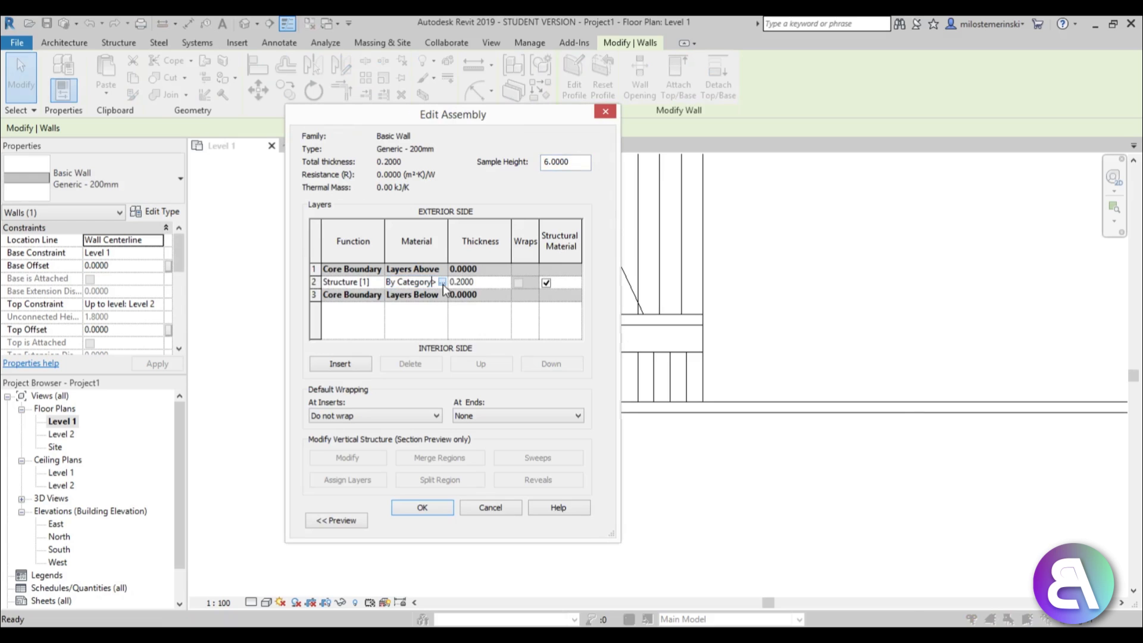
left_click(443, 282)
left_click(790, 605)
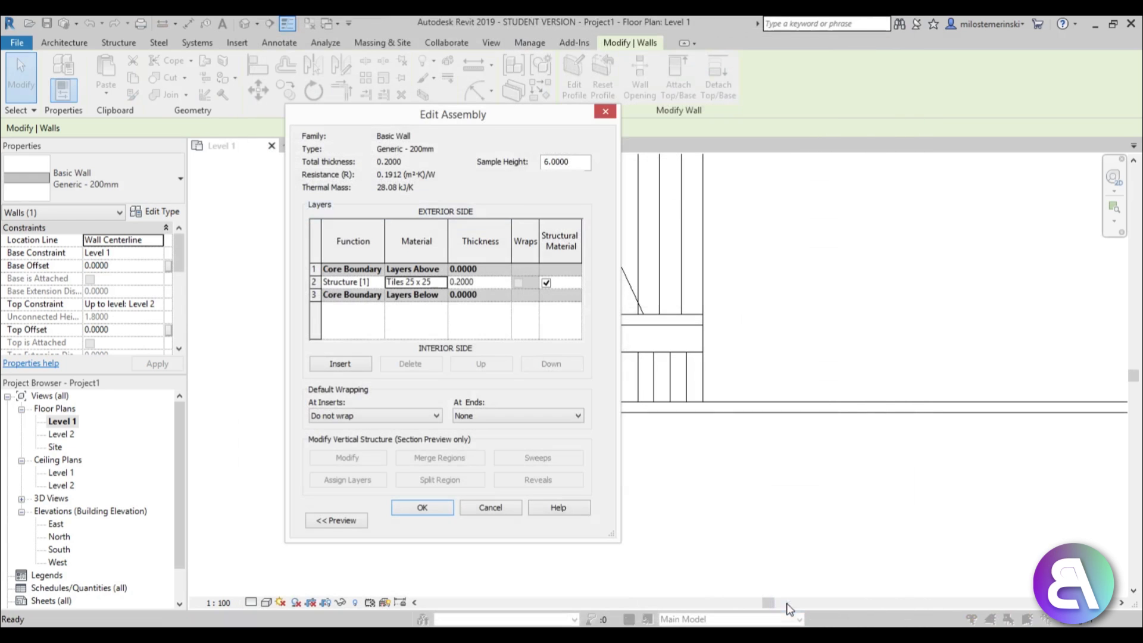
left_click(422, 508)
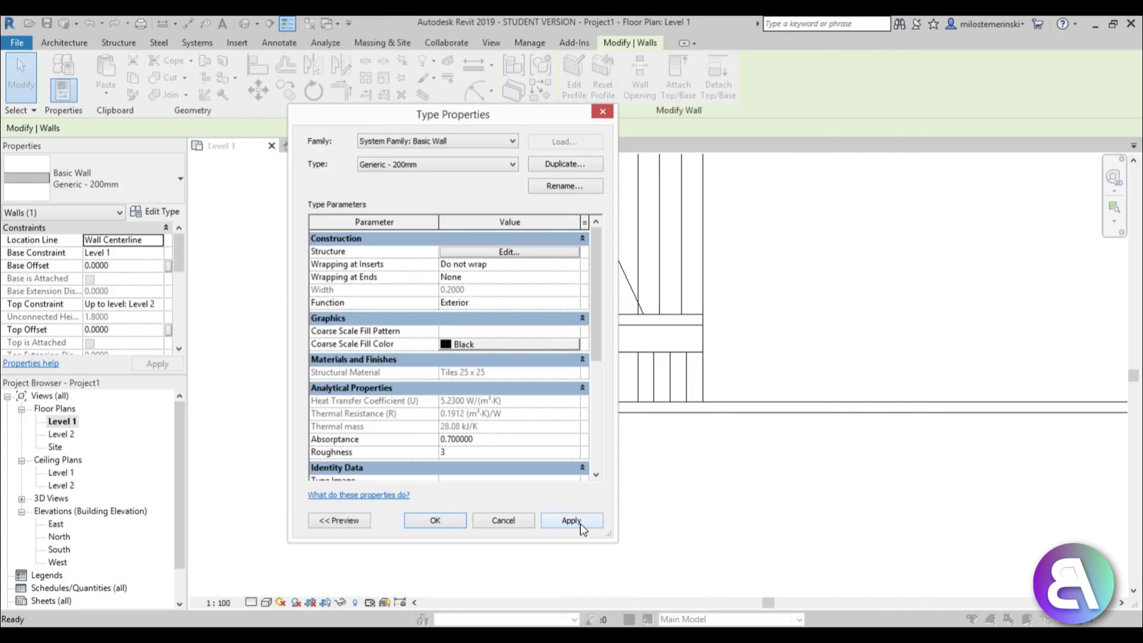
left_click(434, 520)
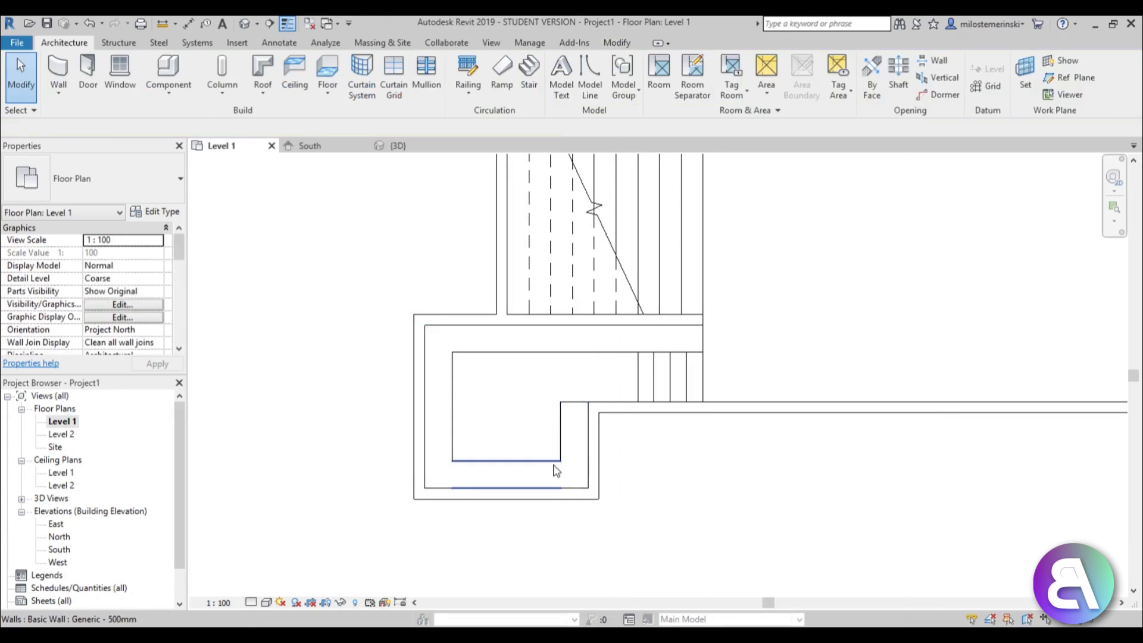
- Assign the Tiles 25 x 25 material to the structure layer of the Generic - 500mm wall type
left_click(506, 473)
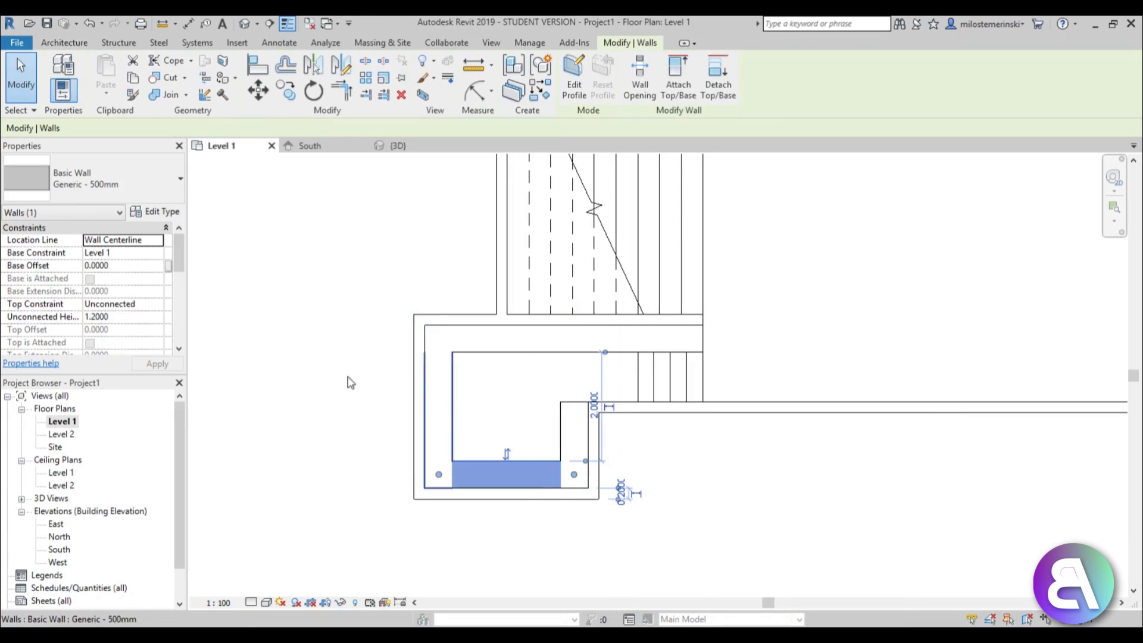
left_click(176, 217)
left_click(510, 250)
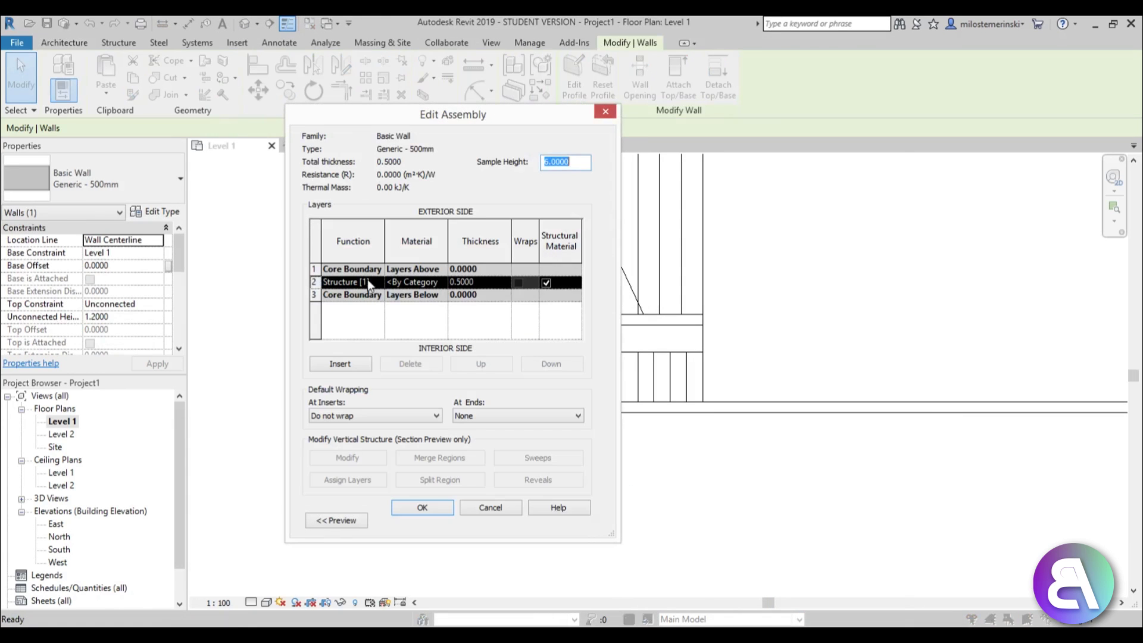
left_click(441, 284)
left_click(440, 284)
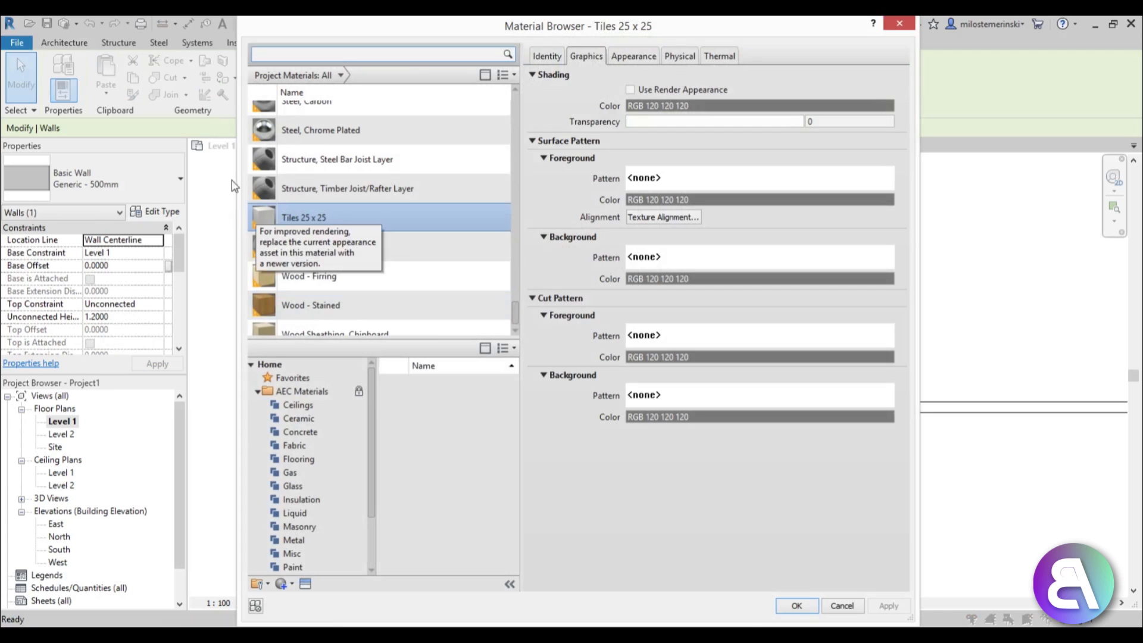
left_click(796, 607)
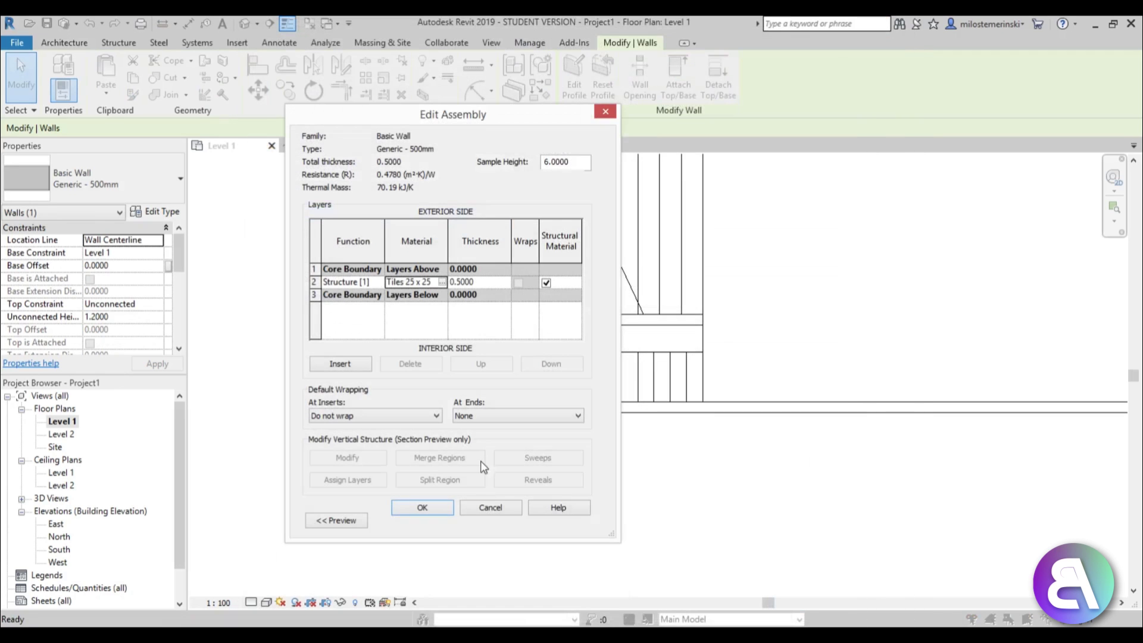
left_click(439, 505)
left_click(596, 522)
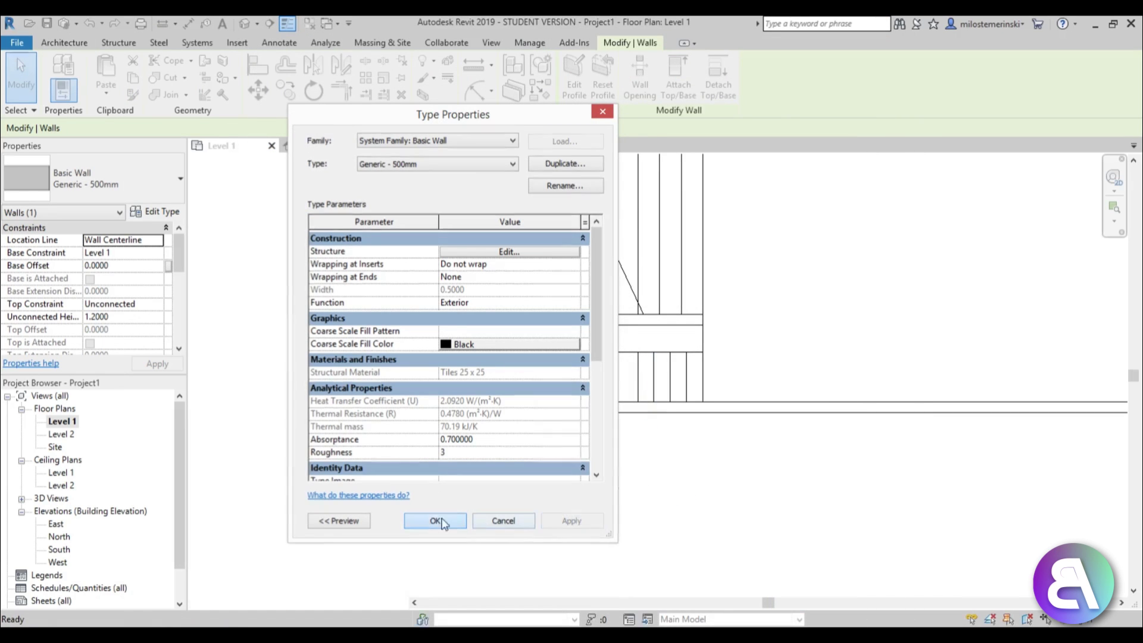
left_click(441, 521)
left_click(718, 460)
- Start a new Generic 150mm floor sketch on Level 1
scroll(557, 367, "down", 3)
middle_click_drag(534, 370, 416, 419)
scroll(418, 424, "up", 3)
scroll(502, 429, "down", 4)
scroll(772, 300, "up", 3)
scroll(666, 379, "down", 3)
scroll(493, 337, "up", 2)
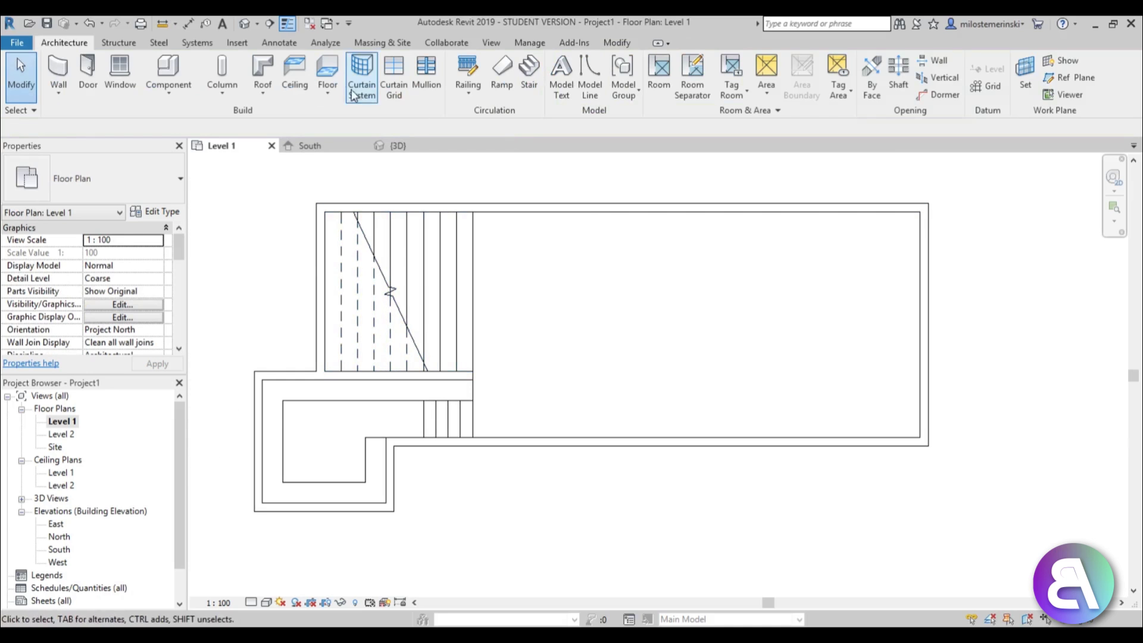
left_click(327, 69)
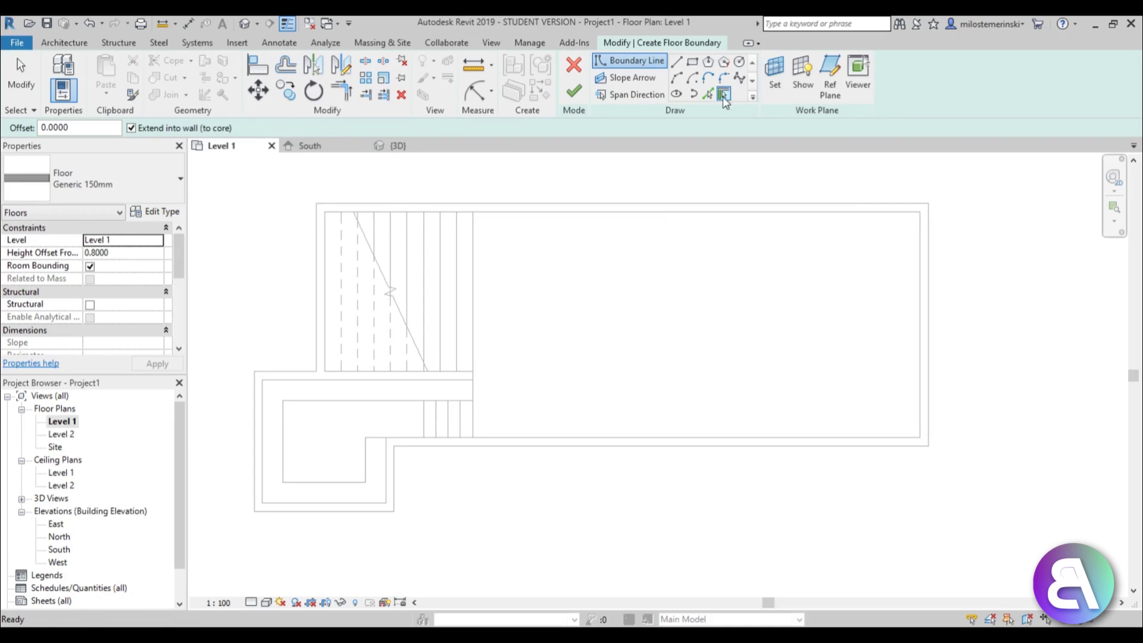
- Sketch the floor boundary along the inner faces of the perimeter walls and trim the corner below the wide stair
key("Tab")
left_click(657, 216)
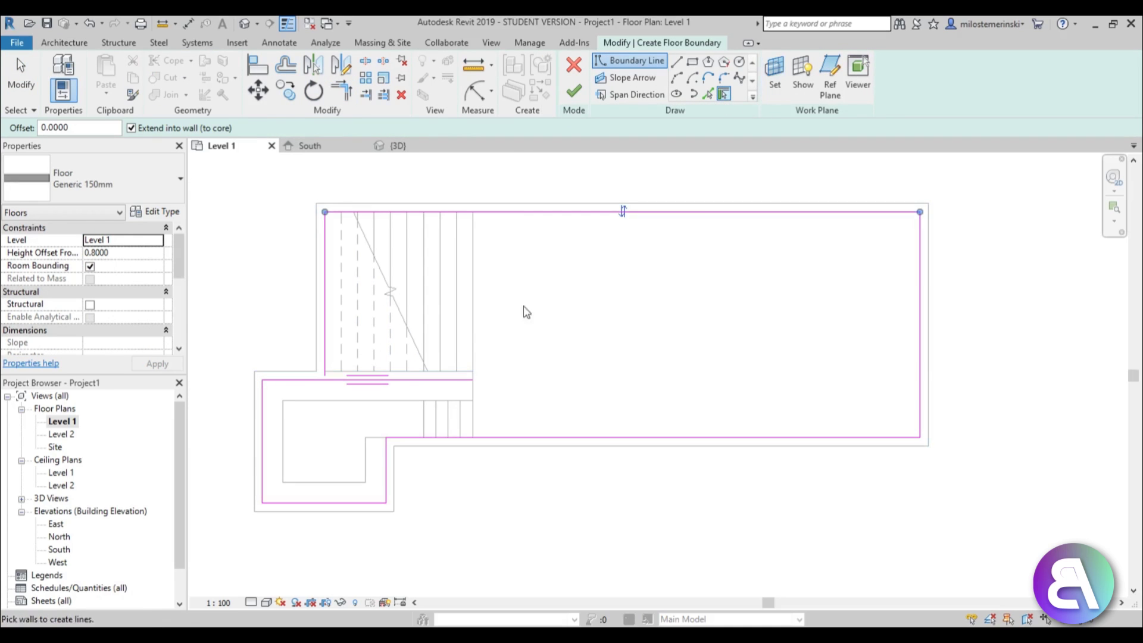
key("Escape")
key("t")
key("r")
left_click(307, 379)
left_click(325, 352)
scroll(571, 260, "down", 3)
key("Escape")
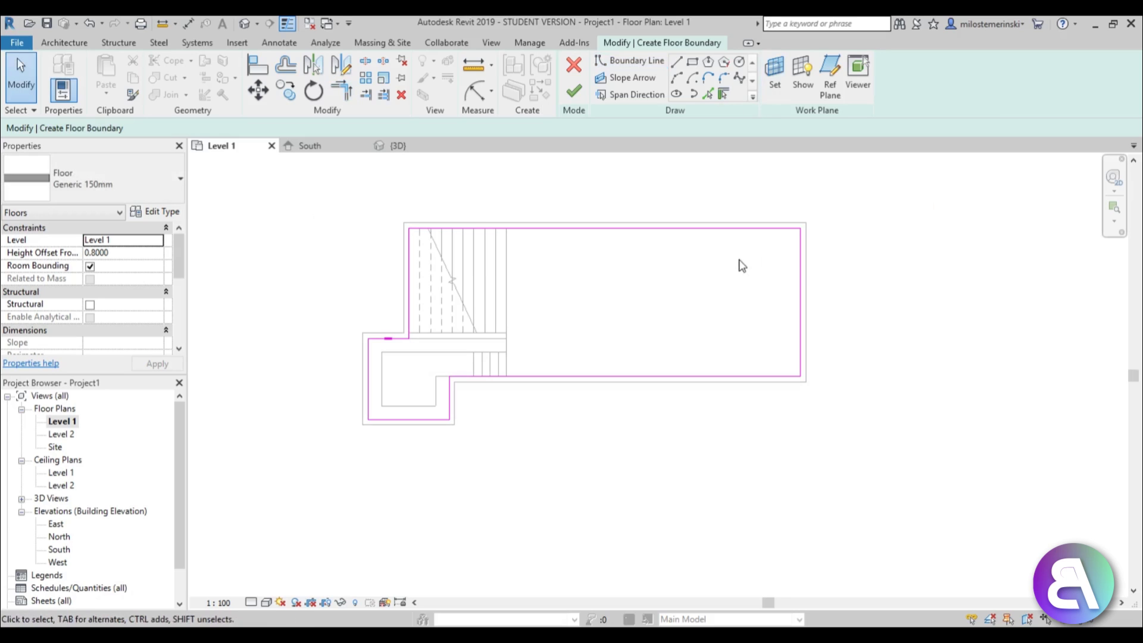
- Delete the entire chain of floor boundary lines running along the inner wall faces
scroll(790, 256, "up", 4)
scroll(780, 246, "down", 2)
scroll(261, 238, "up", 1)
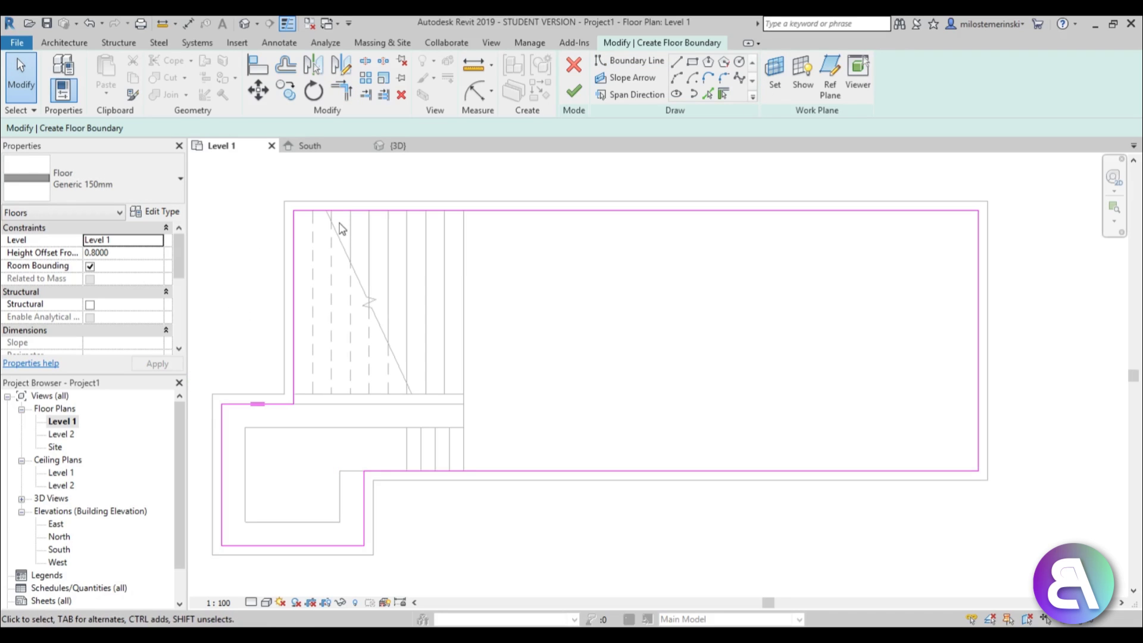
key("Tab")
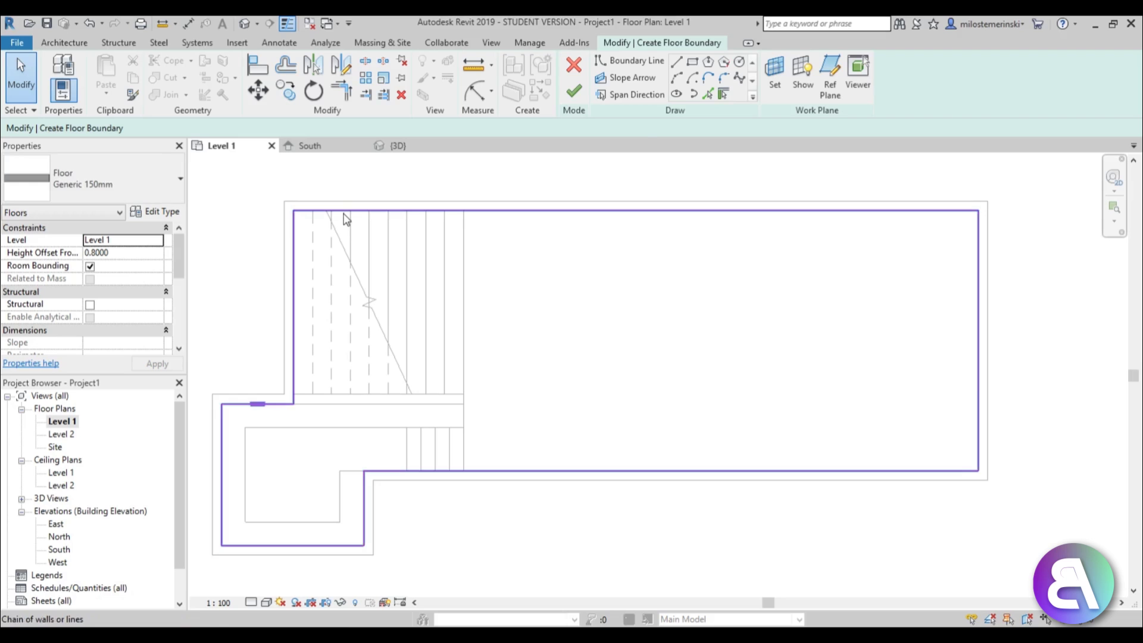
left_click(344, 212)
left_click(475, 230)
left_click(477, 214)
left_click(483, 238)
key("Tab")
left_click(483, 214)
key("Delete")
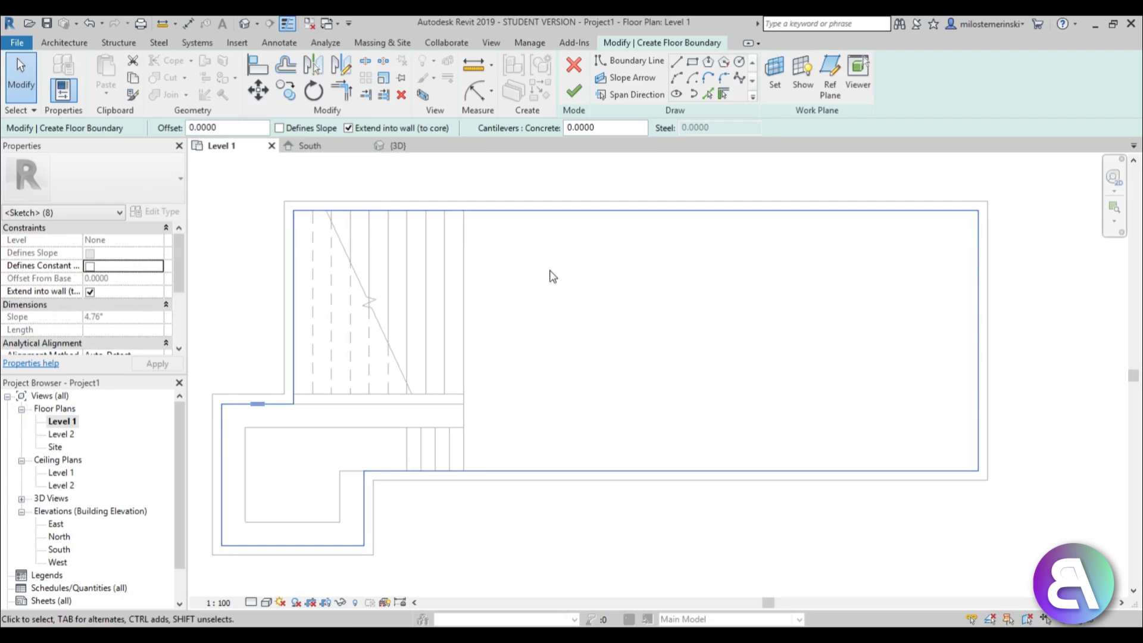
- Sketch the floor boundary along the outer wall faces, trim its open corner, set the height offset to 0, and finish the floor
left_click(718, 98)
key("Tab")
left_click(605, 204)
key("Escape")
key("t")
key("r")
left_click(284, 366)
left_click(279, 394)
scroll(464, 319, "down", 2)
key("Escape")
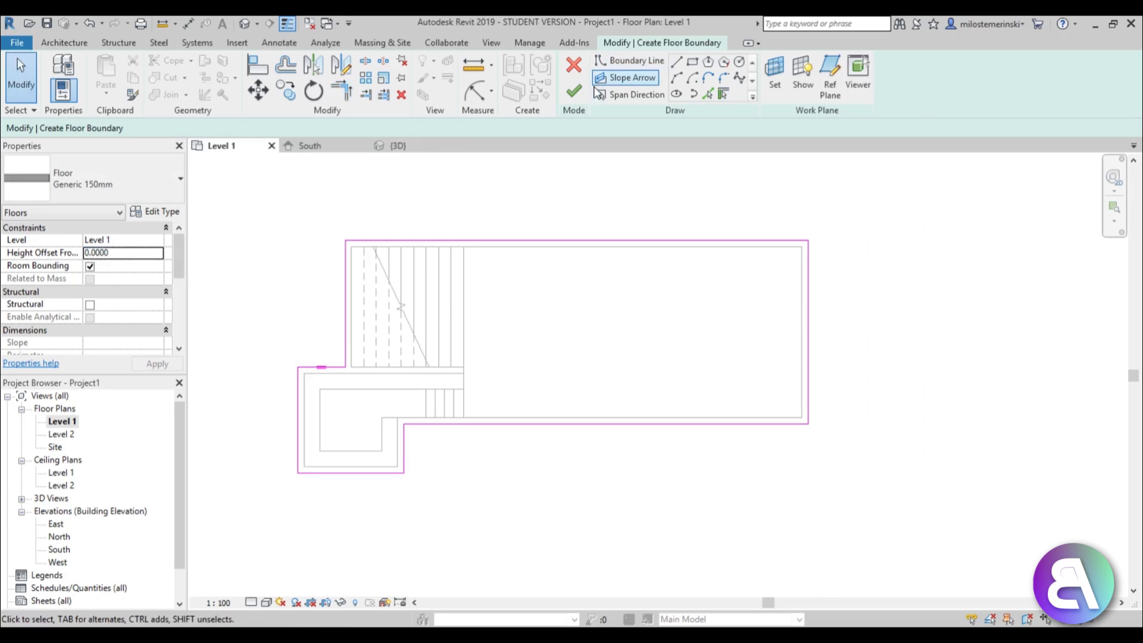
left_click(574, 91)
left_click(559, 186)
- Delete the short end wall opposite the stairs
left_click(805, 329)
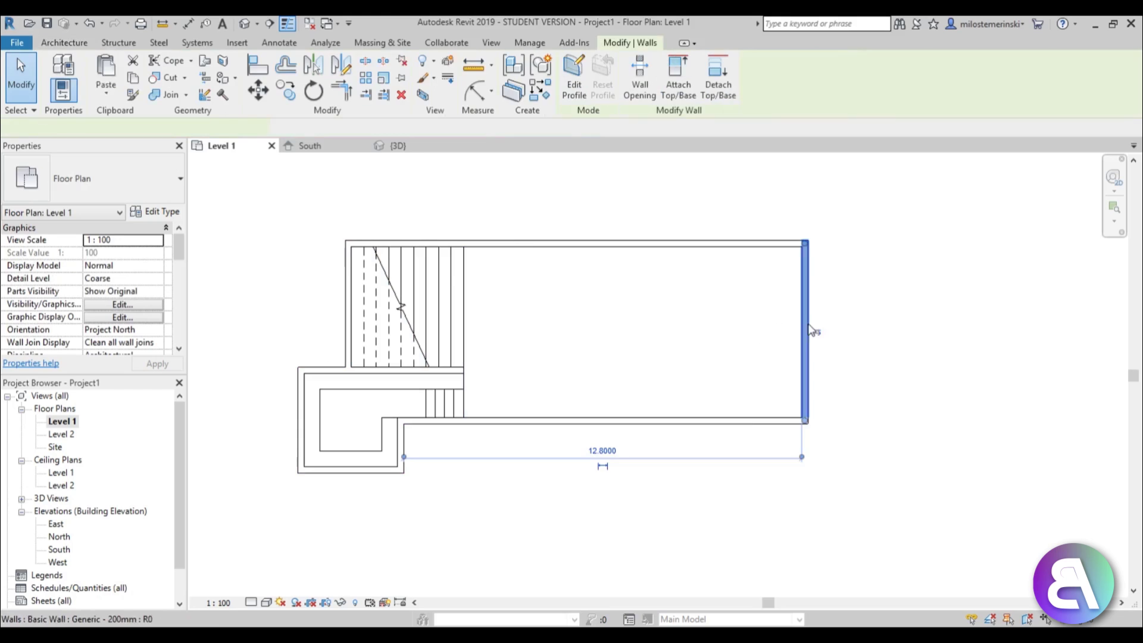
scroll(891, 320, "up", 2)
middle_click_drag(794, 275, 755, 291)
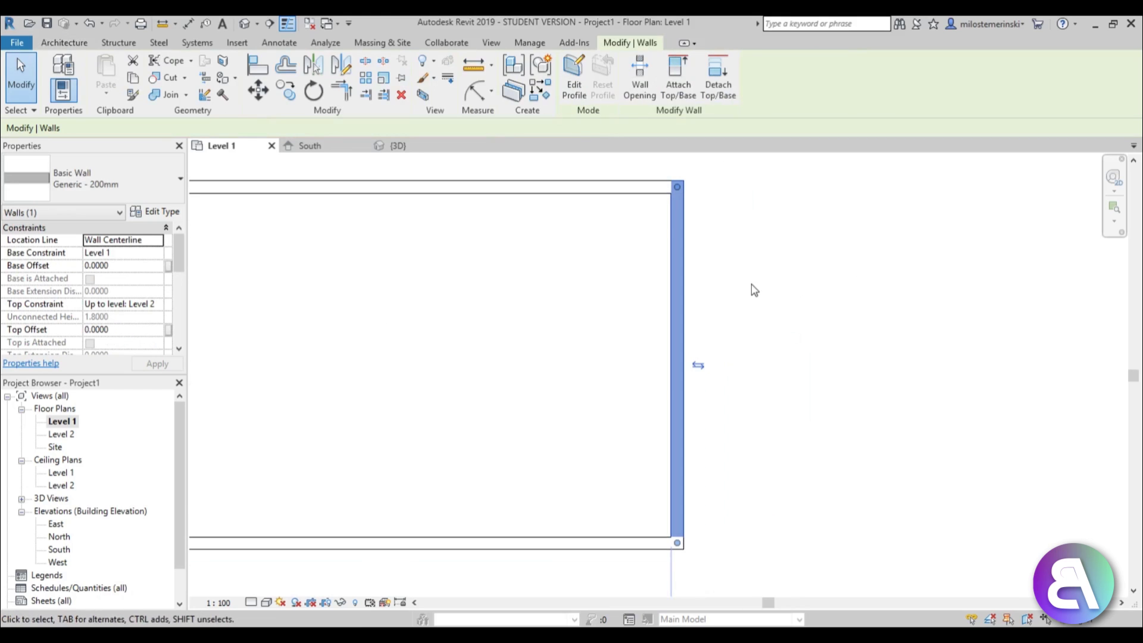
left_click(751, 284)
- Extend the open ends of both long walls to the floor's outer edge
scroll(681, 154, "up", 2)
left_click(659, 214)
left_click_drag(674, 220, 686, 219)
left_click(716, 363)
scroll(717, 402, "down", 2)
middle_click_drag(720, 409, 674, 163)
scroll(643, 330, "up", 2)
left_click(649, 358)
left_click_drag(652, 373, 667, 373)
left_click(705, 367)
scroll(705, 368, "down", 2)
middle_click_drag(704, 370, 670, 483)
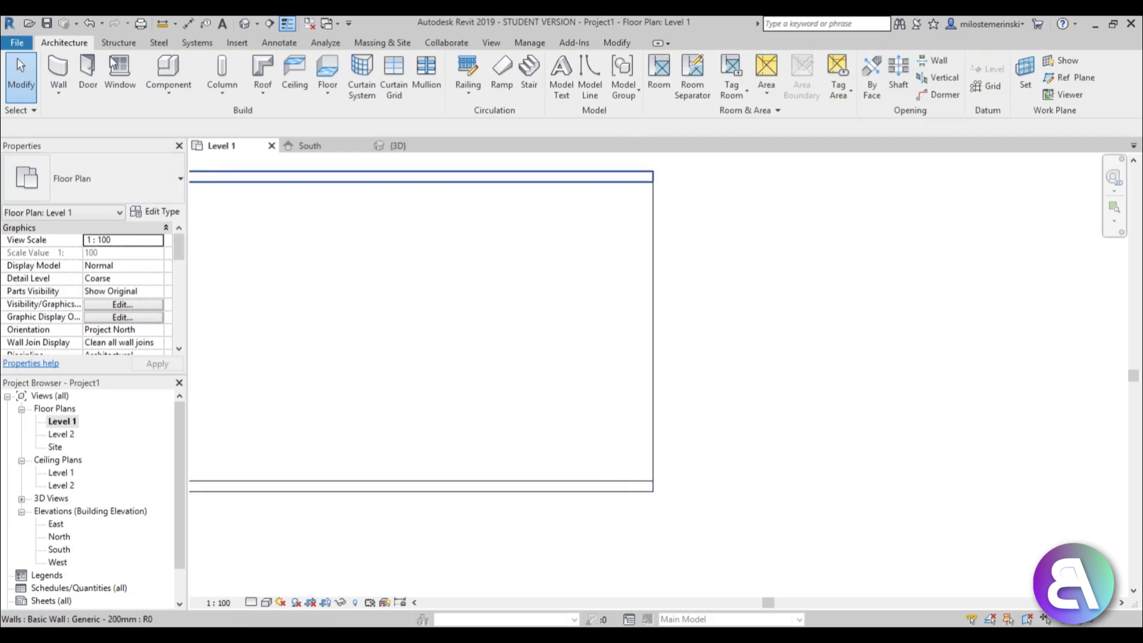
- Duplicate the Generic - 500mm wall type as glass wall and set its structure layer thickness to 0.05
left_click(55, 69)
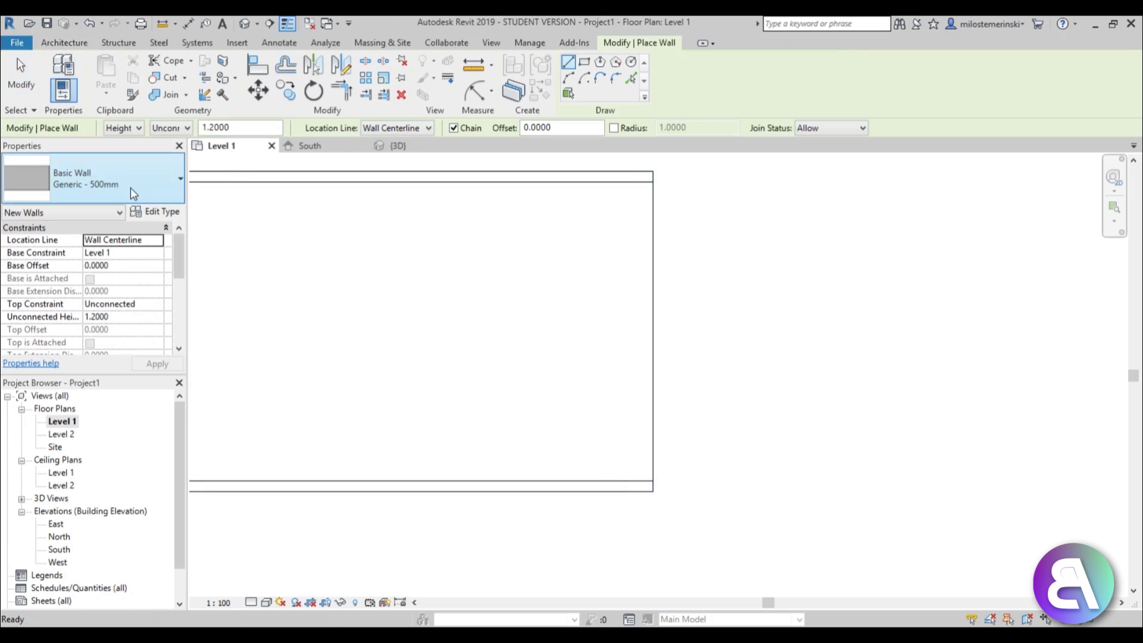
left_click(155, 211)
left_click(565, 164)
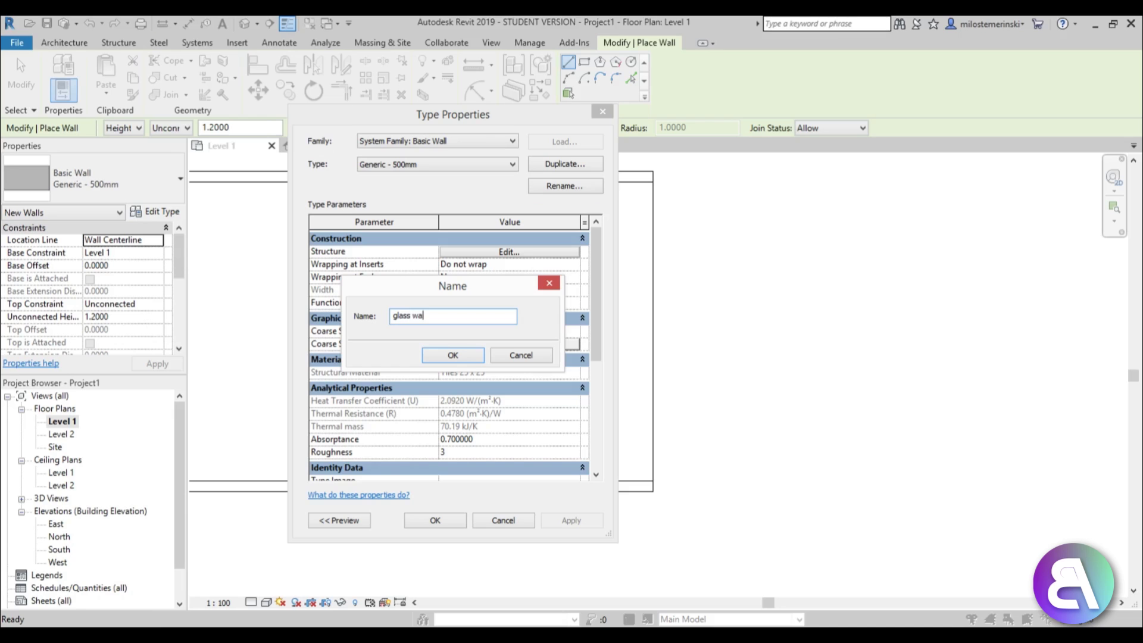
type("glass wall")
key("Return")
left_click(508, 252)
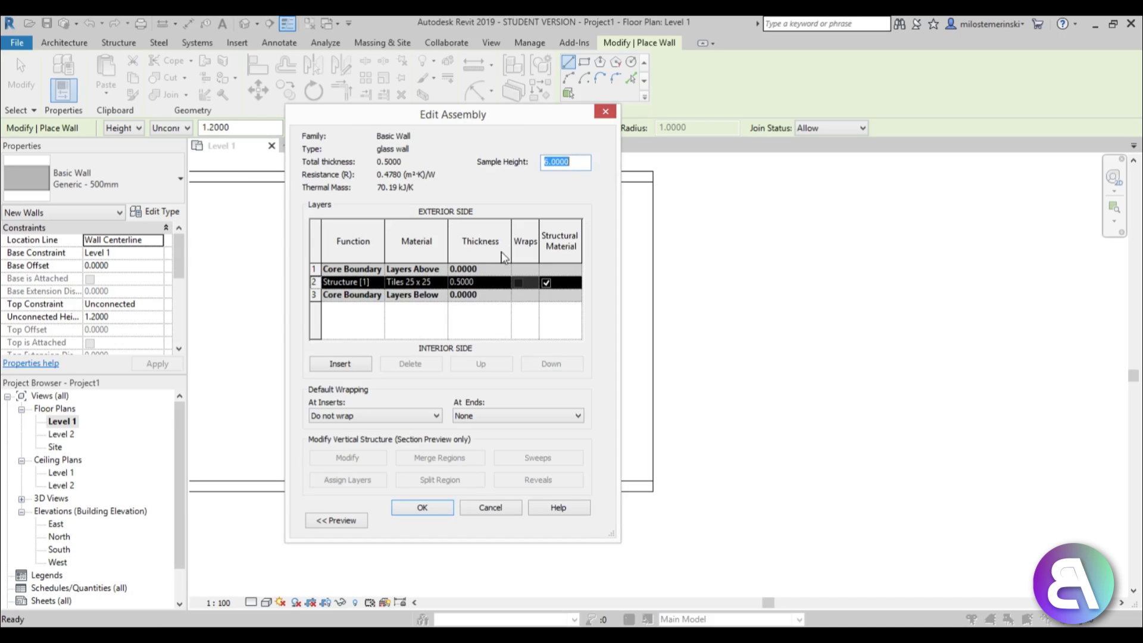
left_click(484, 281)
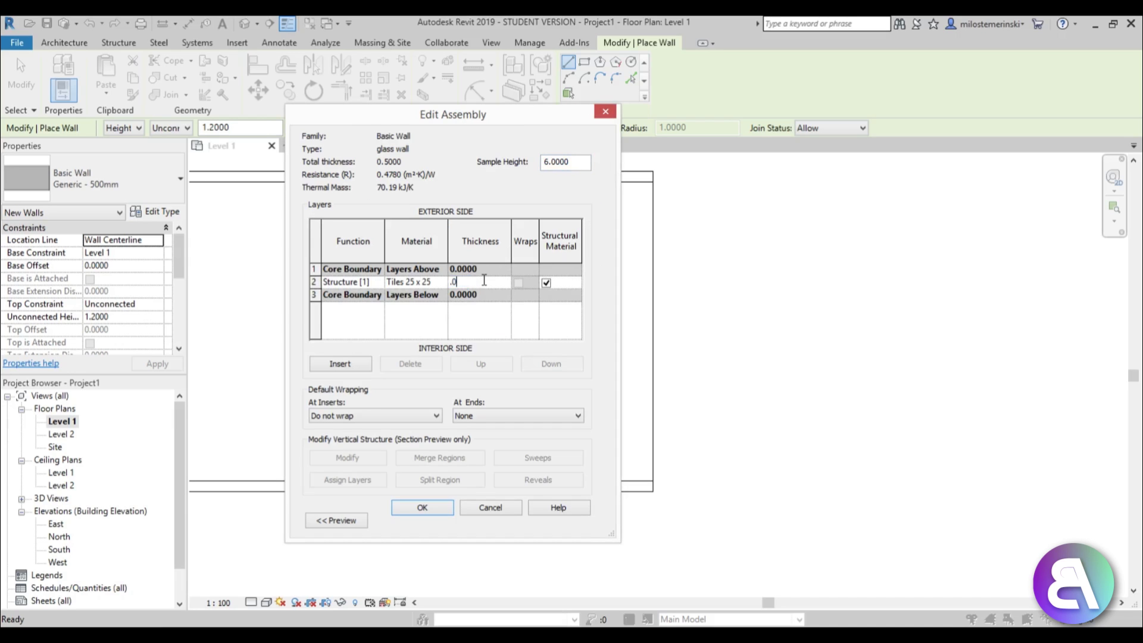
- Assign the Glass material to the structure layer of the glass wall type and confirm the type
left_click(441, 282)
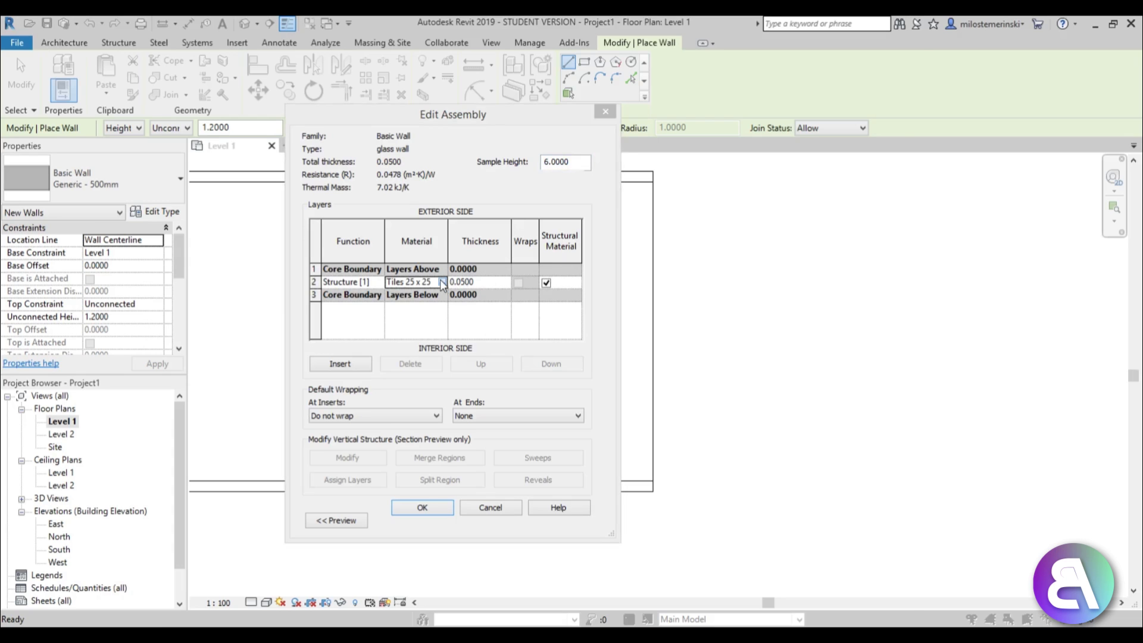
left_click(441, 281)
left_click(367, 61)
type("g")
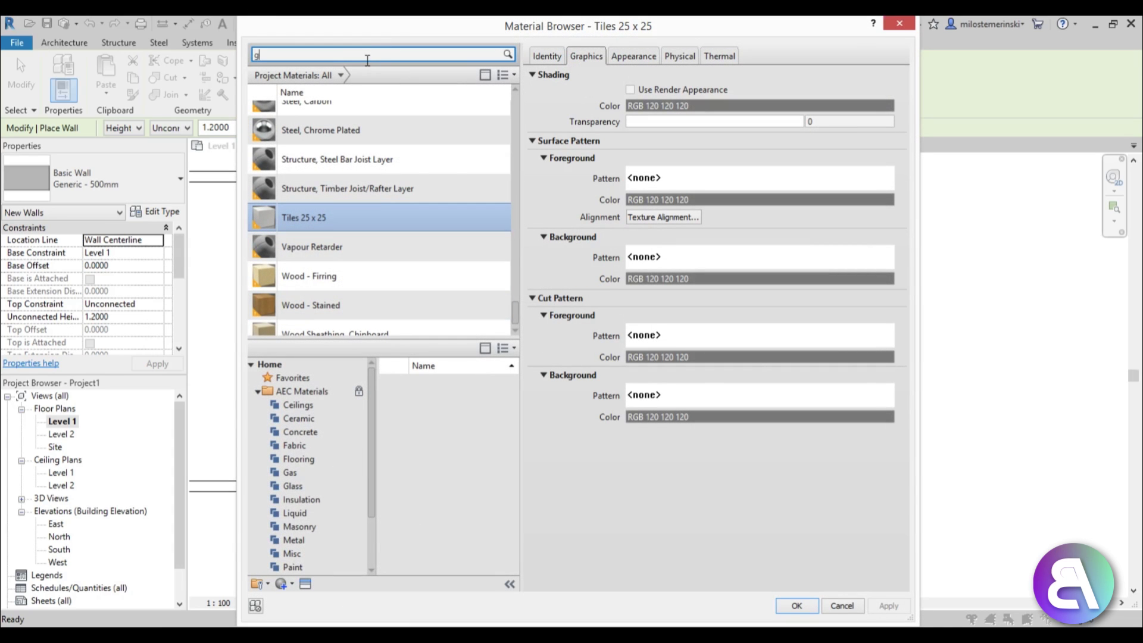
type("lass")
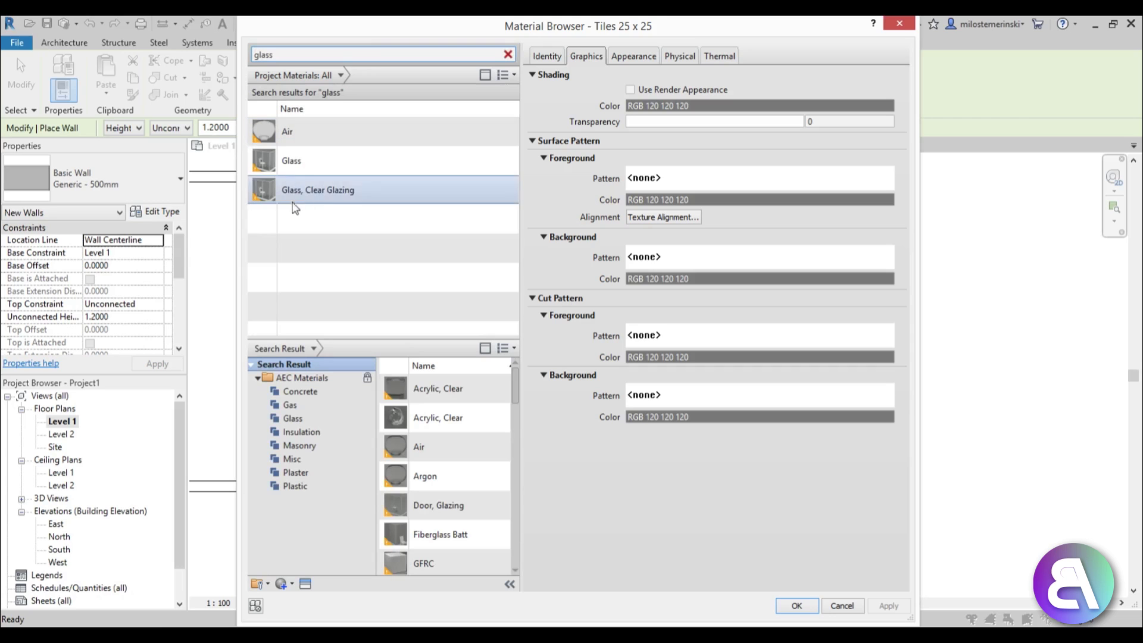
left_click(309, 173)
left_click(796, 605)
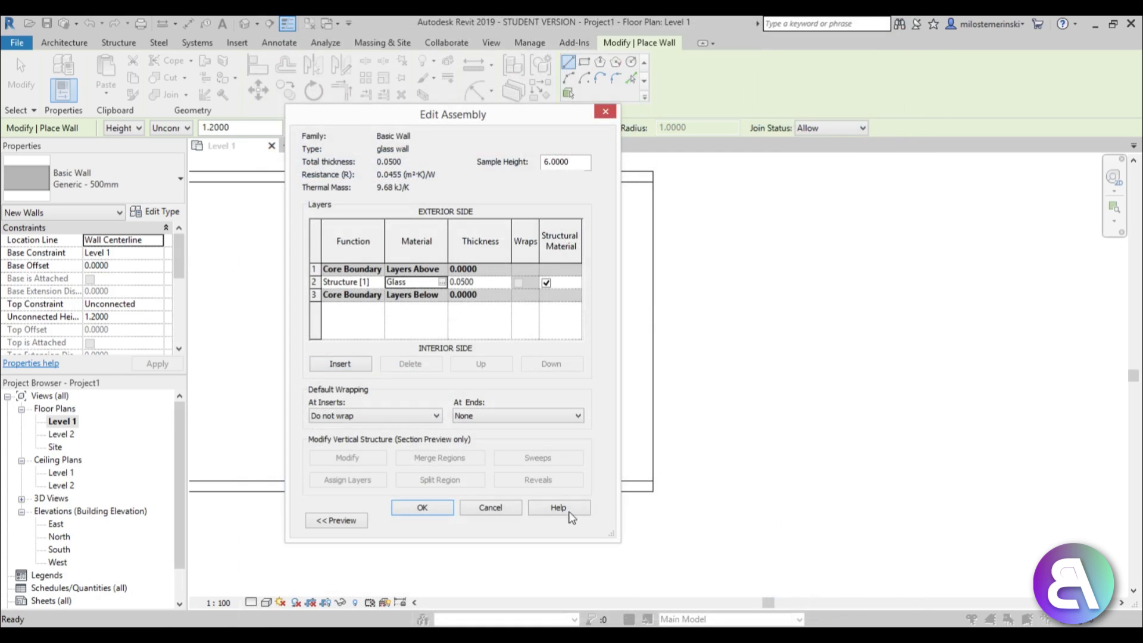
left_click(420, 508)
left_click(436, 524)
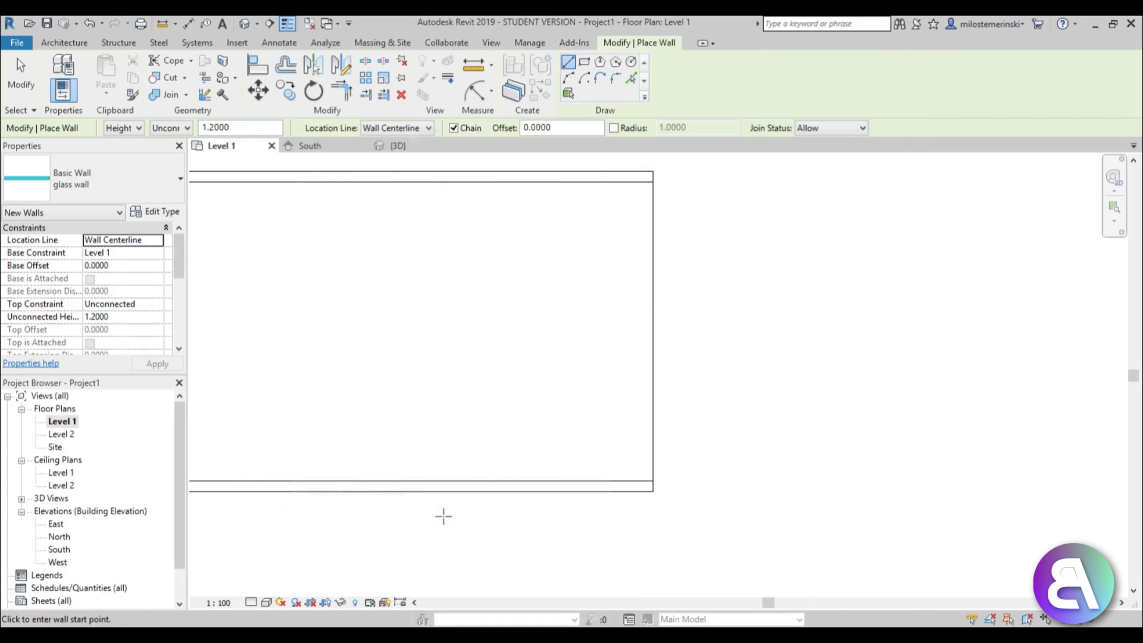
- Draw a glass wall across the open end between the two long walls
scroll(619, 206, "up", 2)
left_click(672, 172)
scroll(677, 327, "down", 2)
middle_click_drag(684, 324, 688, 174)
left_click(677, 407)
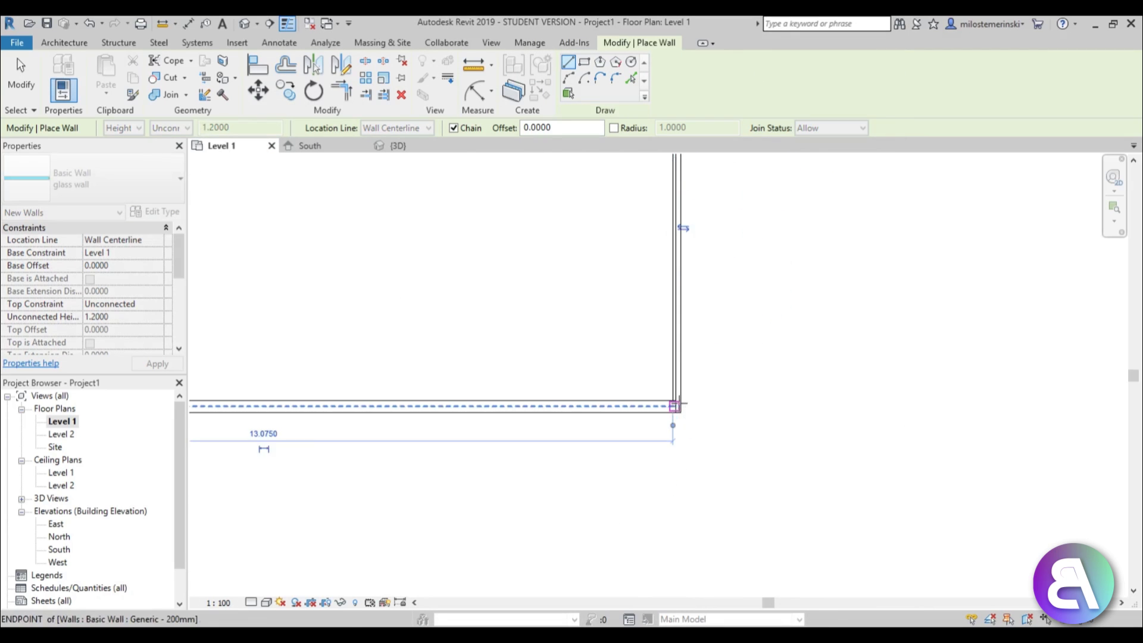
key("Escape")
scroll(681, 407, "up", 3)
left_click(681, 407)
key("Escape")
key("Escape")
- Pull the glass wall's lower end back to the long wall's inner face and extend that long wall to the floor edge
left_click(661, 370)
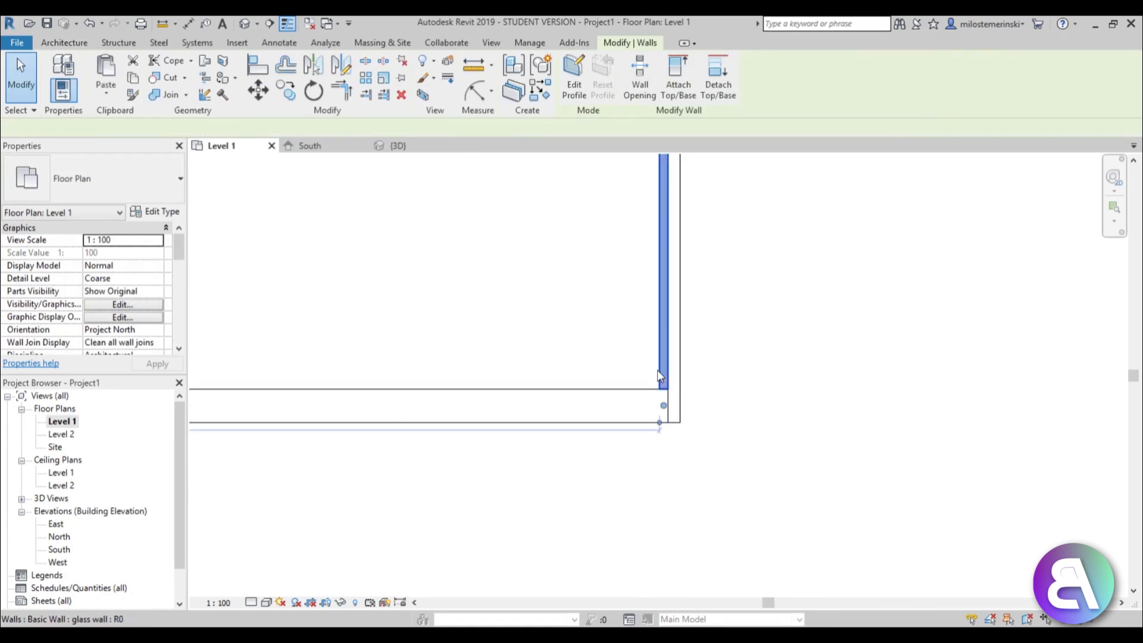
left_click_drag(664, 405, 664, 359)
left_click(664, 391)
left_click_drag(664, 406, 680, 406)
left_click(662, 358)
left_click(663, 361)
left_click(663, 388)
key("Escape")
- In the 3D view, constrain the glass wall's top up to Level 2 with a top offset of -0.1
scroll(683, 469, "down", 3)
middle_click_drag(683, 470, 666, 537)
middle_click_drag(677, 178, 666, 447)
middle_click_drag(665, 403, 687, 320)
scroll(566, 360, "down", 4)
middle_click_drag(585, 381, 848, 292)
left_click(244, 25)
middle_click_drag(484, 166, 570, 411, "shift")
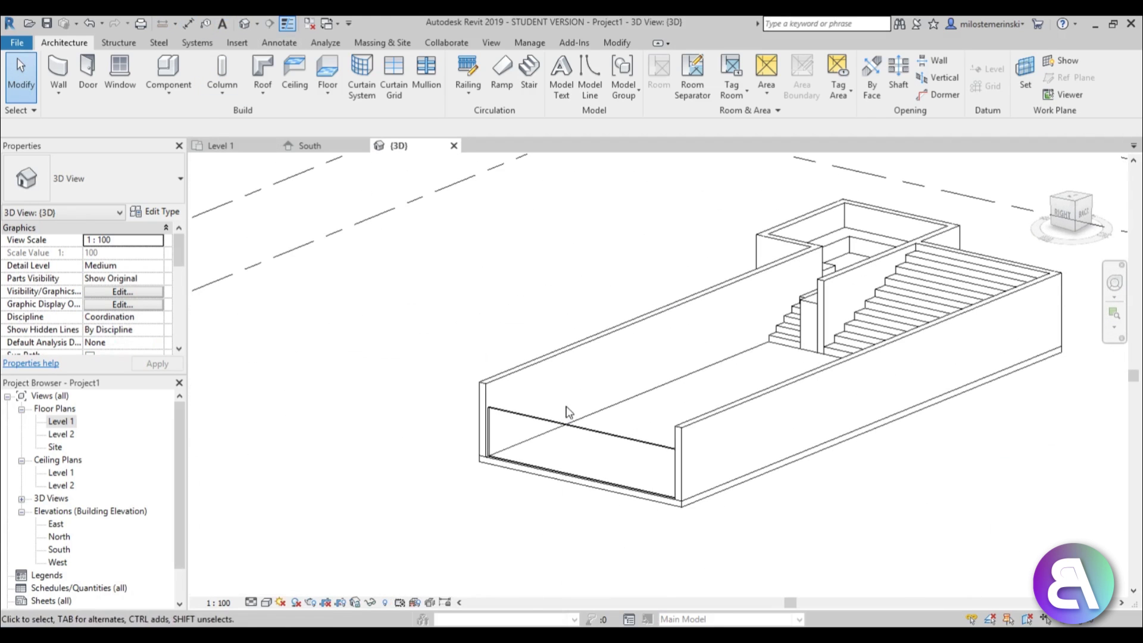
left_click(572, 443)
left_click(156, 305)
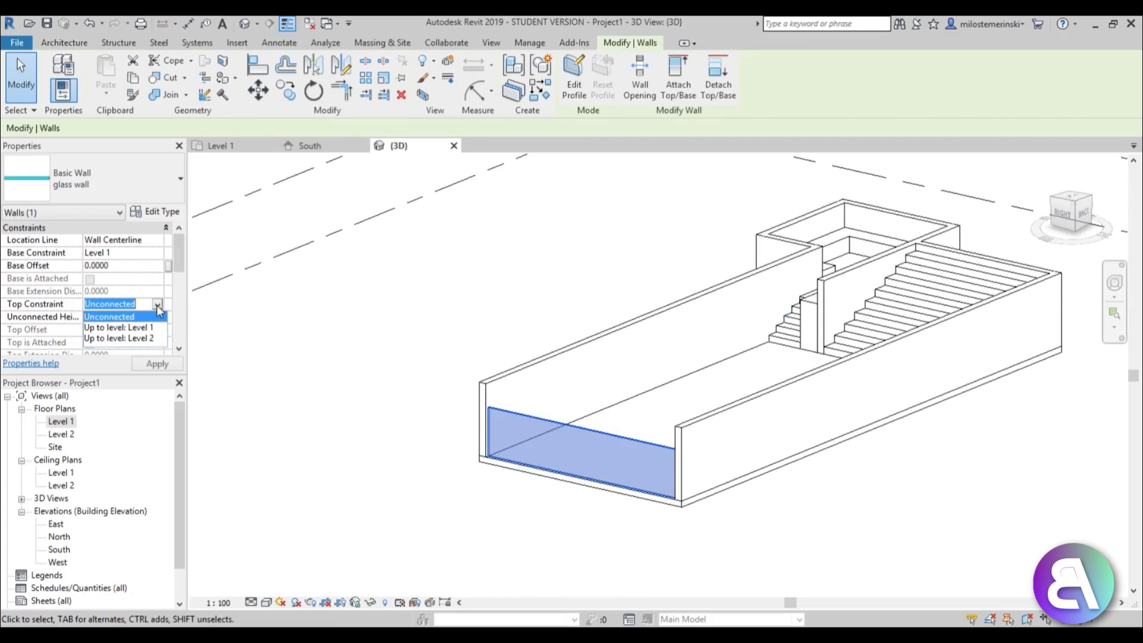
left_click(141, 338)
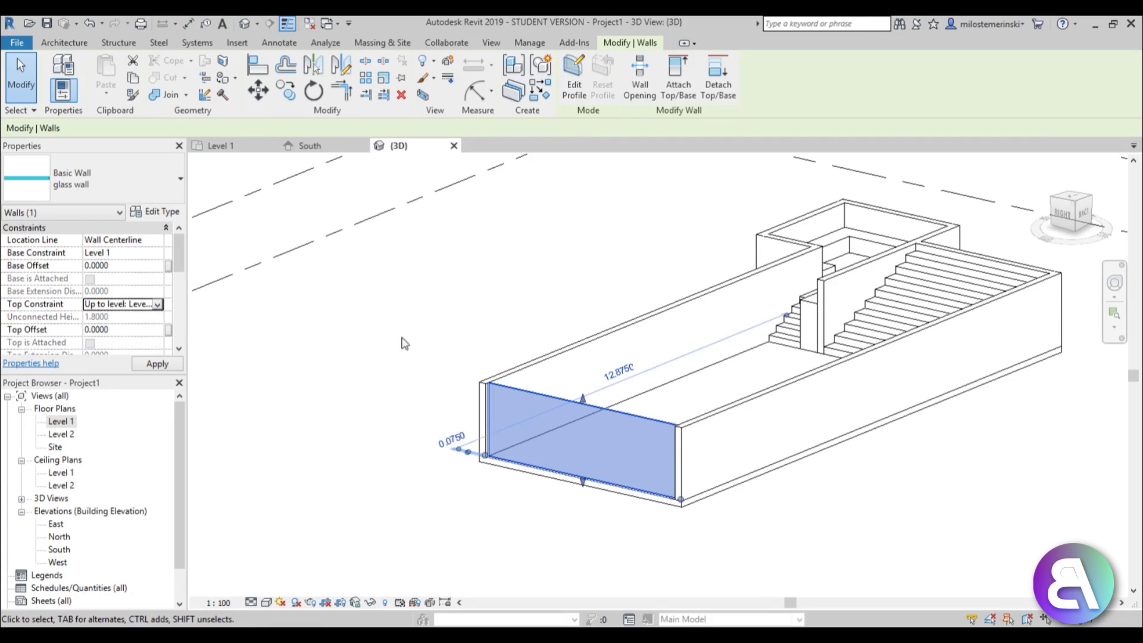
left_click(145, 328)
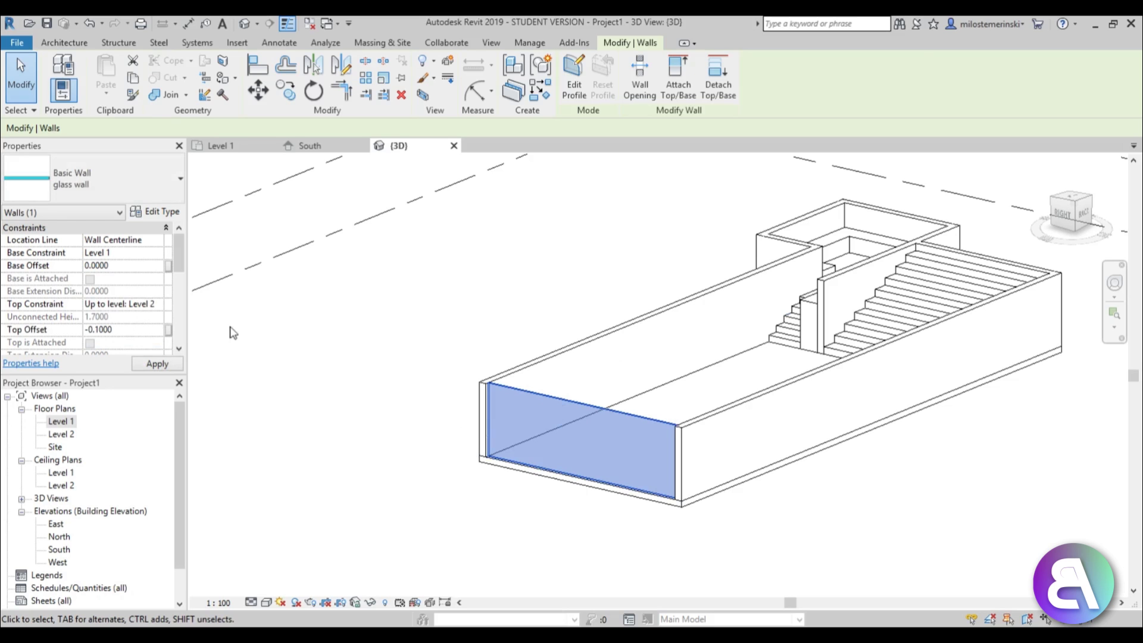
left_click(405, 290)
- Start a Generic 150mm floor in the Level 2 plan and create boundary lines from the existing perimeter walls
scroll(530, 402, "up", 3)
scroll(423, 360, "up", 2)
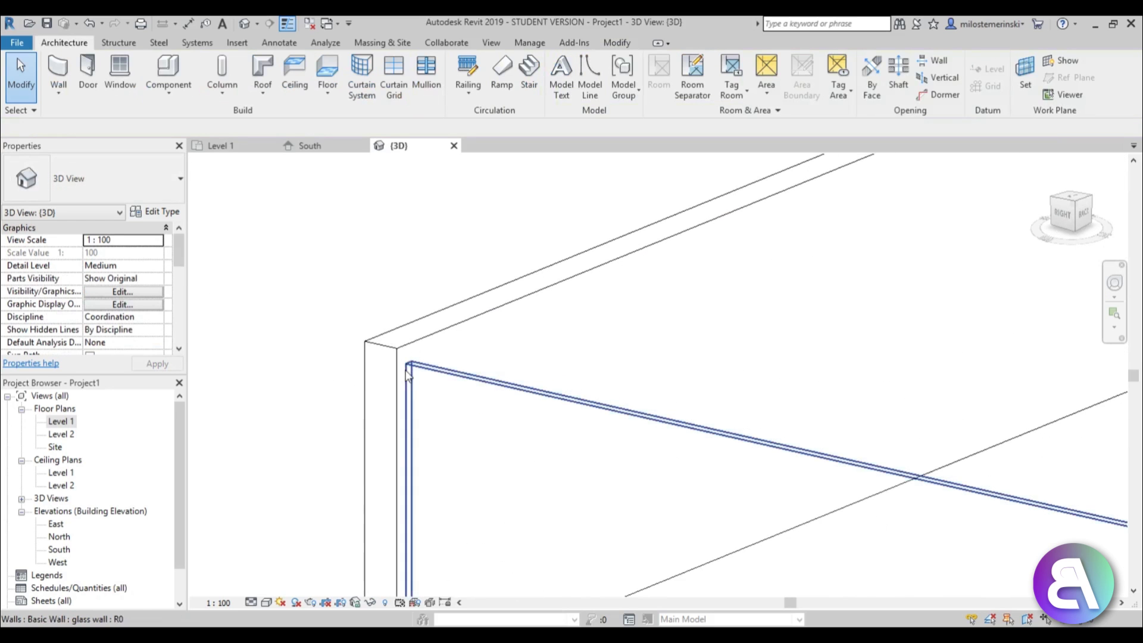
scroll(403, 352, "down", 8)
middle_click_drag(454, 340, 570, 441, "shift")
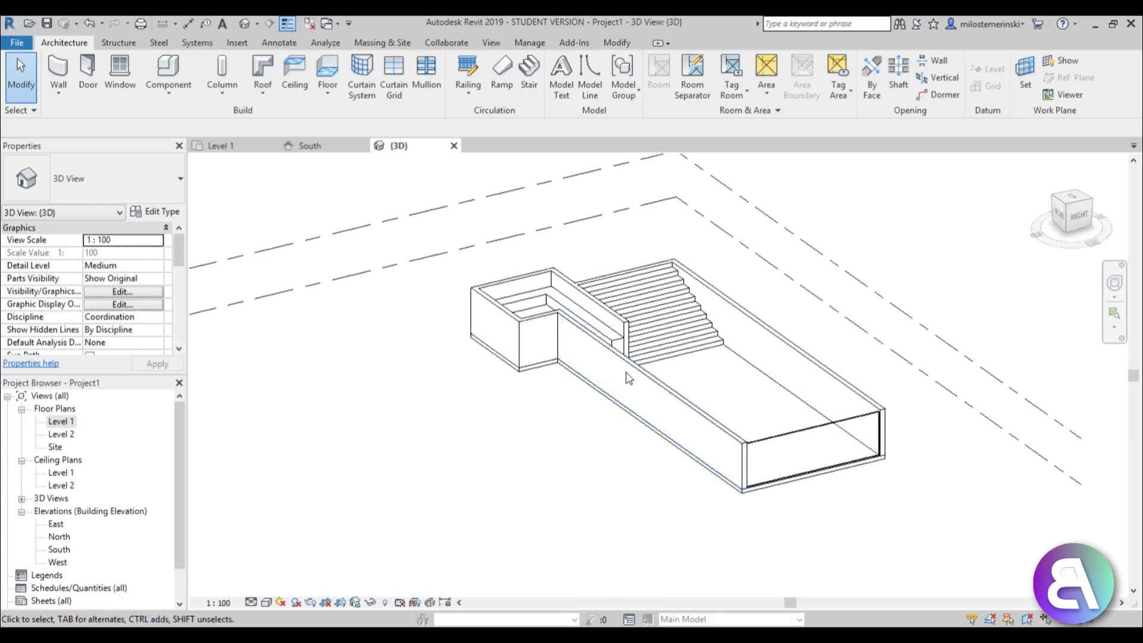
double_click(58, 433)
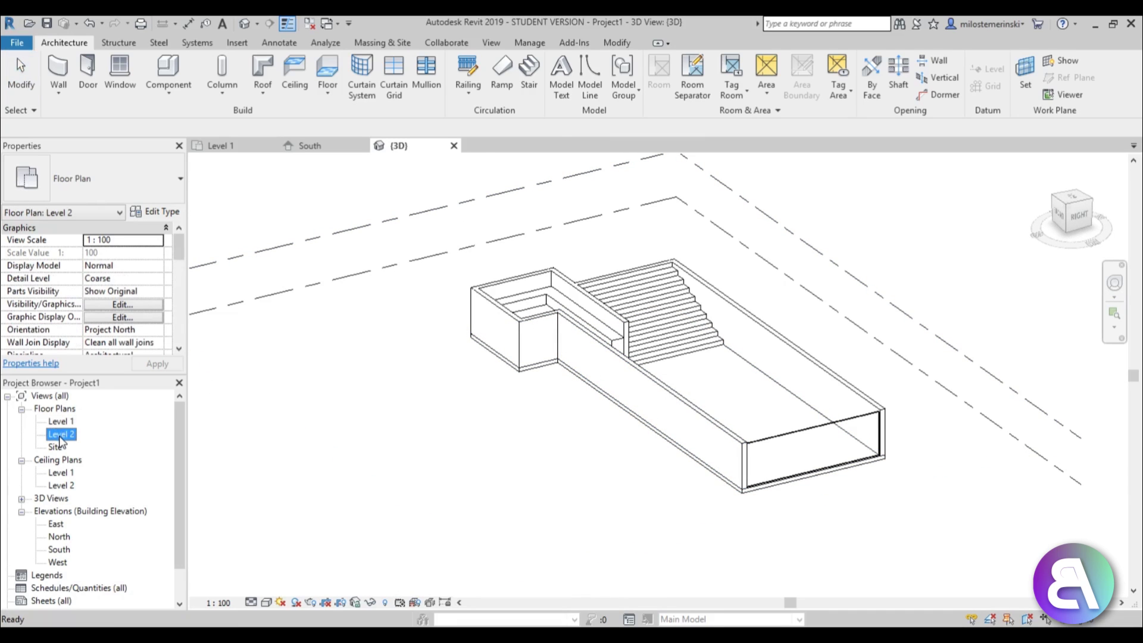
scroll(723, 335, "up", 3)
scroll(528, 299, "up", 2)
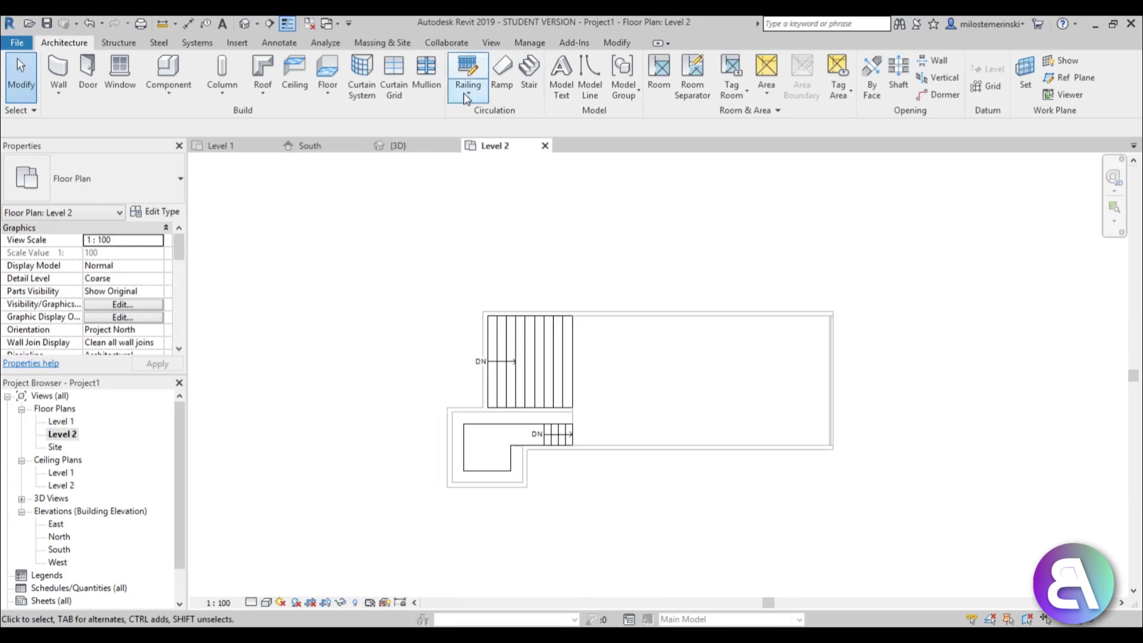
left_click(327, 68)
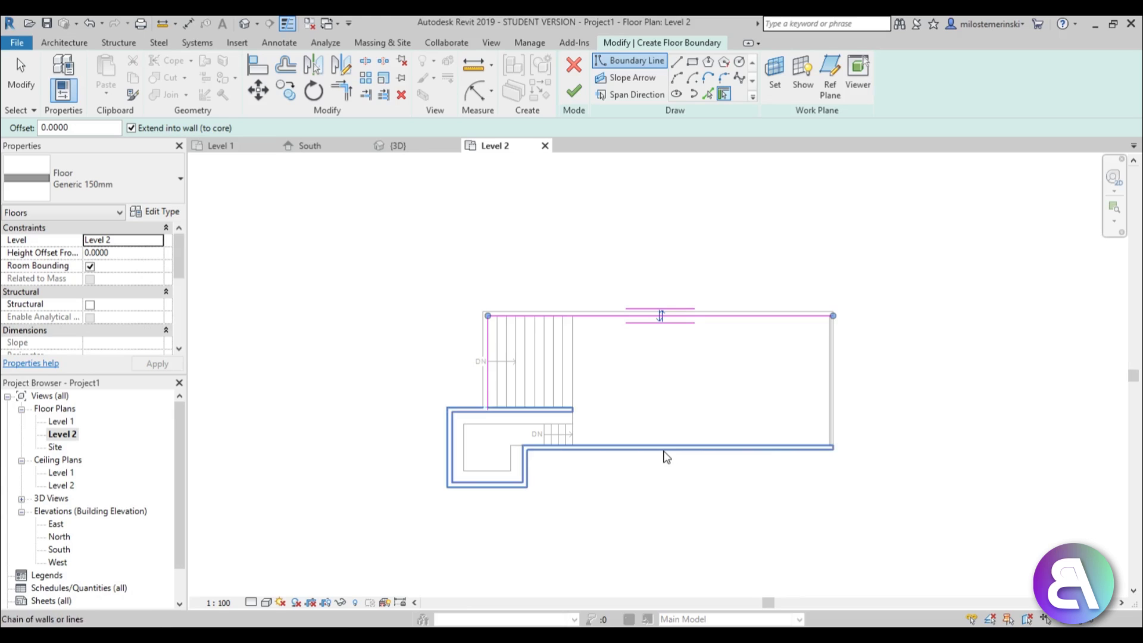
scroll(495, 387, "up", 2)
key("Escape")
key("Escape")
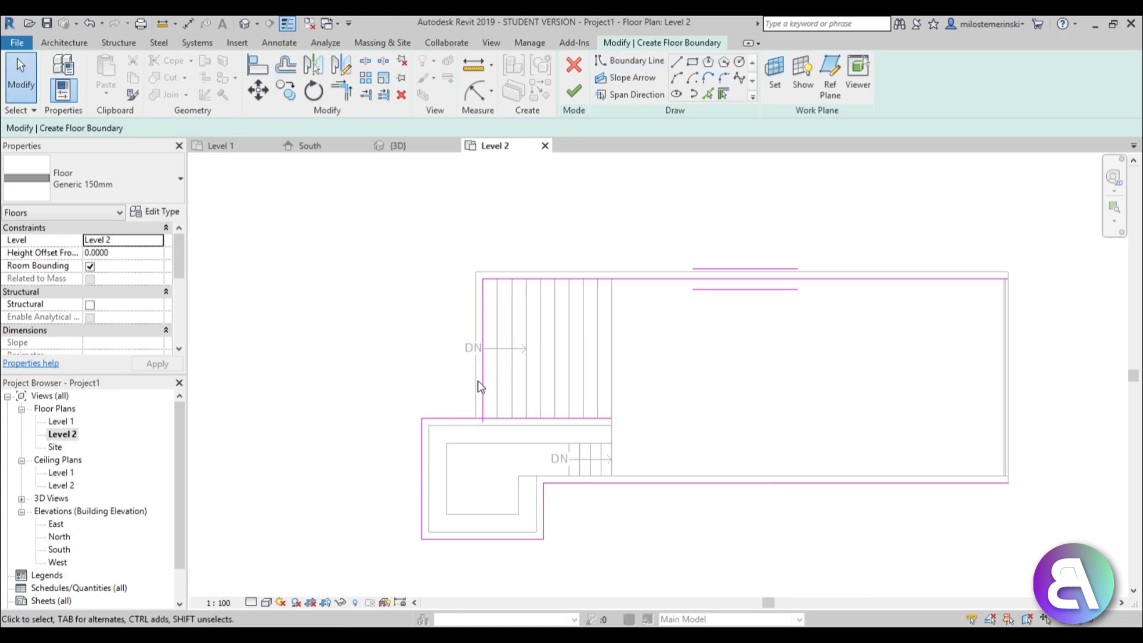
- Shift the boundary lines behind the wide stair and along the adjoining long wall to the walls' outer faces
left_click(481, 381)
left_click(527, 272)
left_click(719, 295)
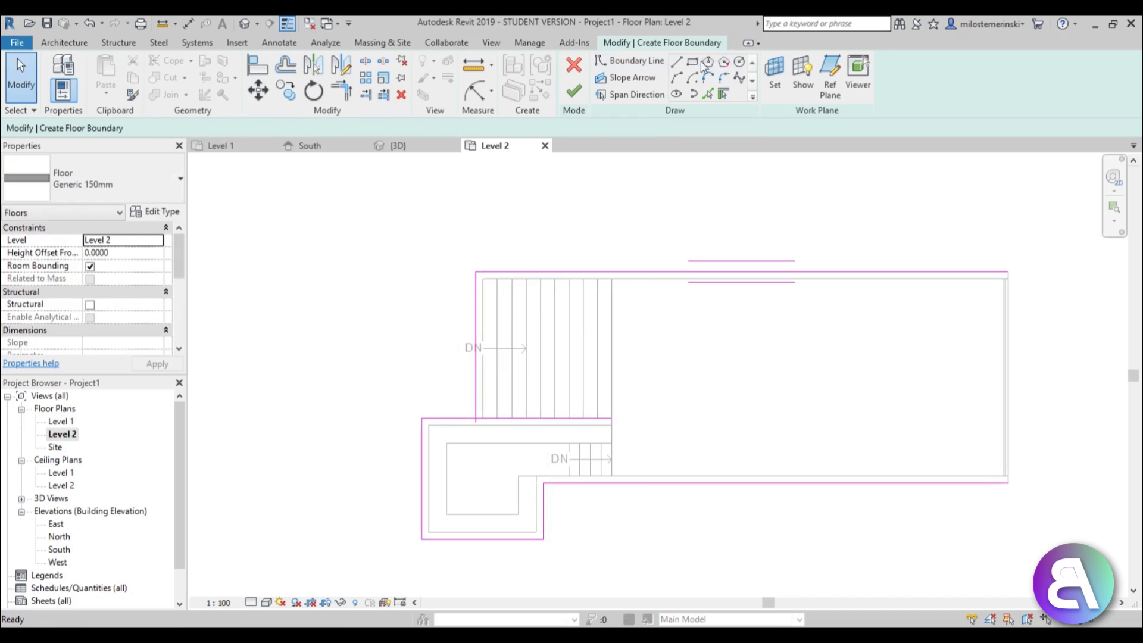
- Draw a large rectangular floor boundary enclosing both stairs and crossing the long walls partway along the sunken area
left_click(692, 62)
scroll(839, 344, "down", 3)
left_click(815, 200)
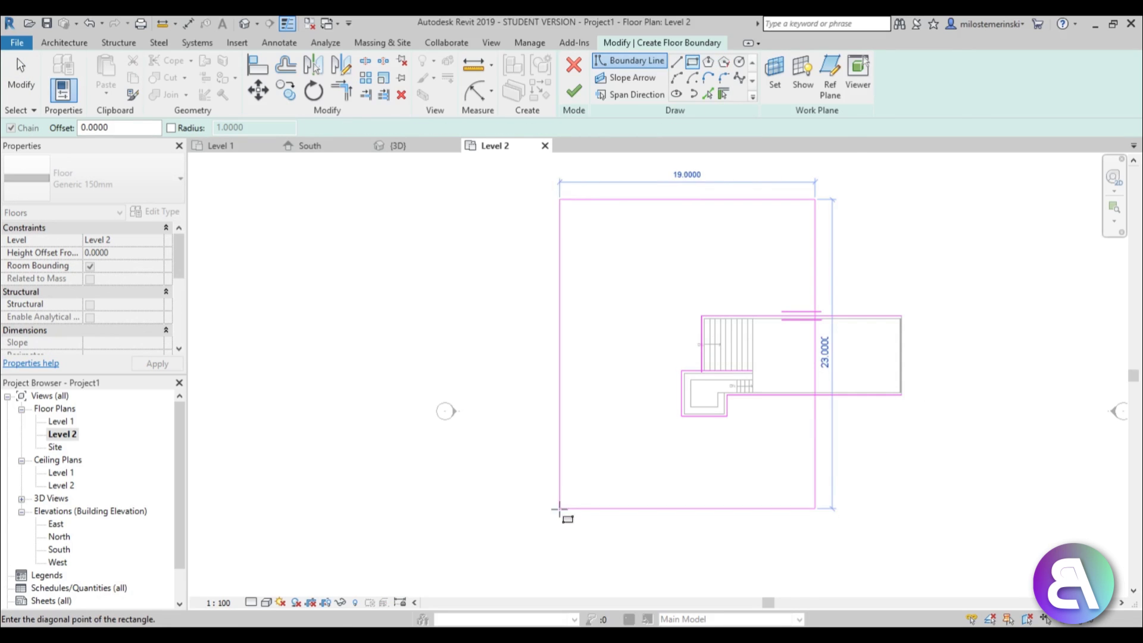
left_click(570, 537)
key("Escape")
key("Escape")
scroll(762, 438, "up", 2)
middle_click_drag(763, 438, 495, 390)
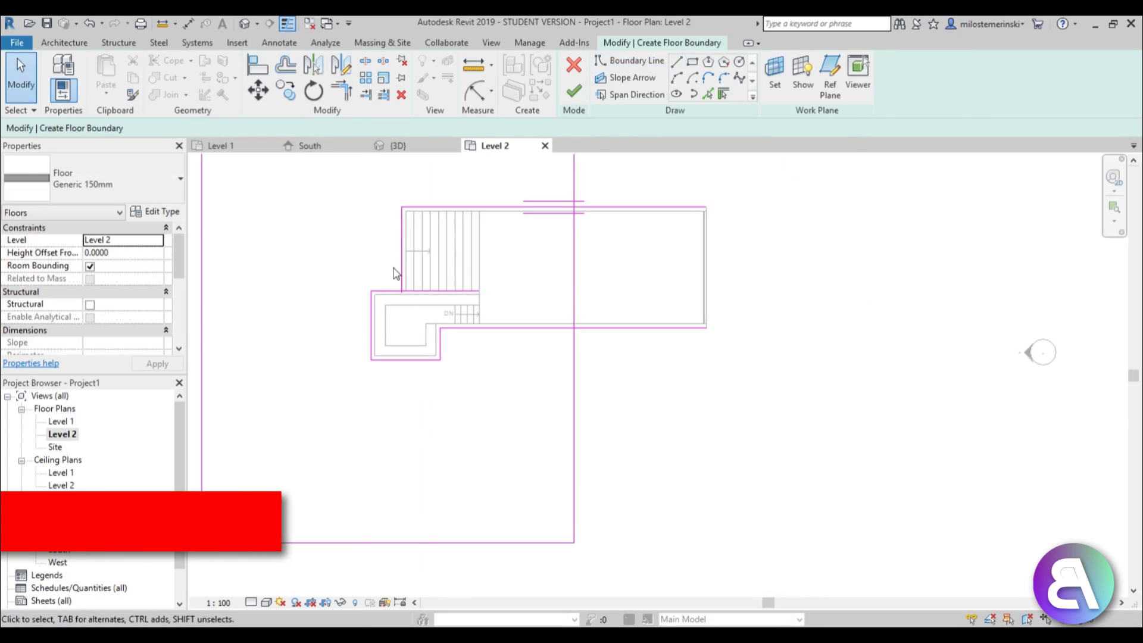
- Split the rectangle's edge between the long walls and trim both halves to the wall lines, forming one continuous floor outline around the sunken area
middle_click_drag(390, 273, 389, 283)
key("t")
key("r")
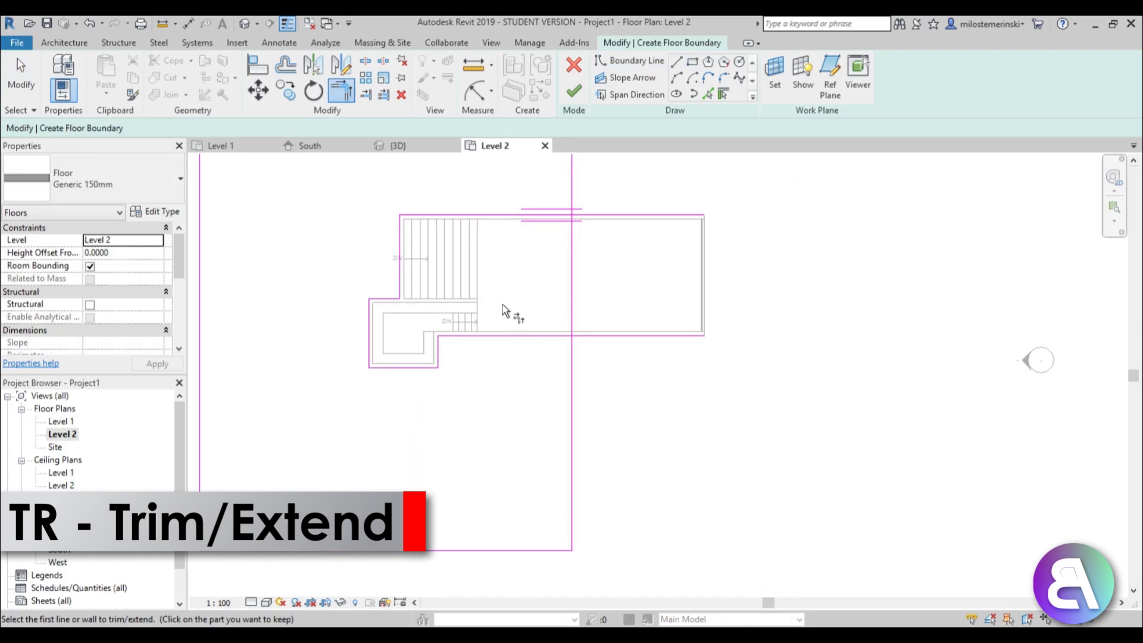
key("s")
key("l")
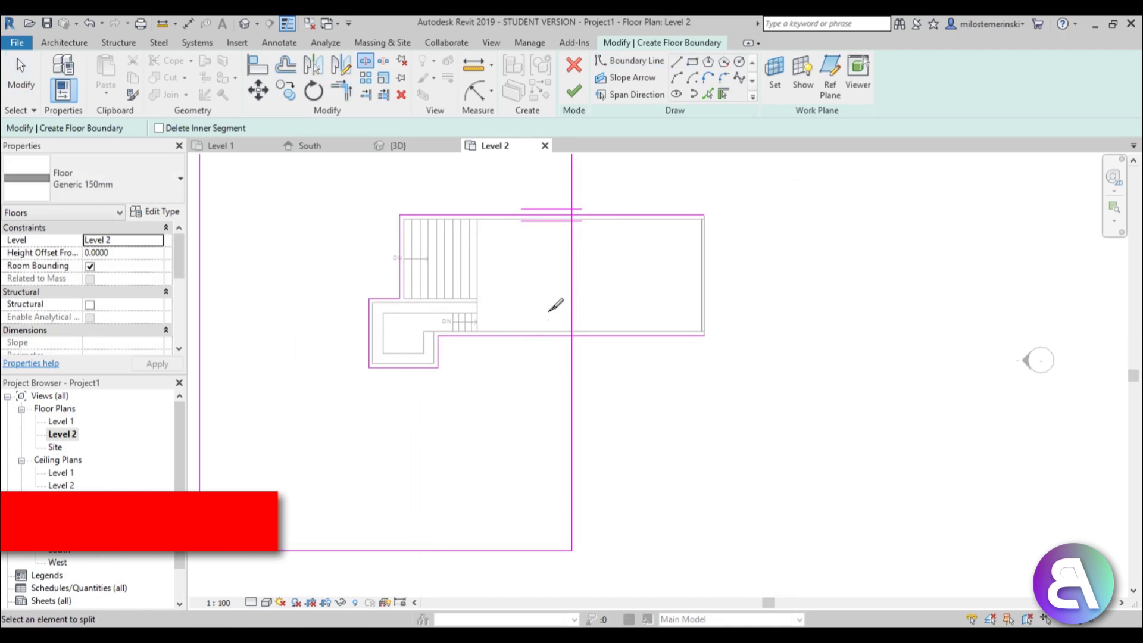
left_click(573, 276)
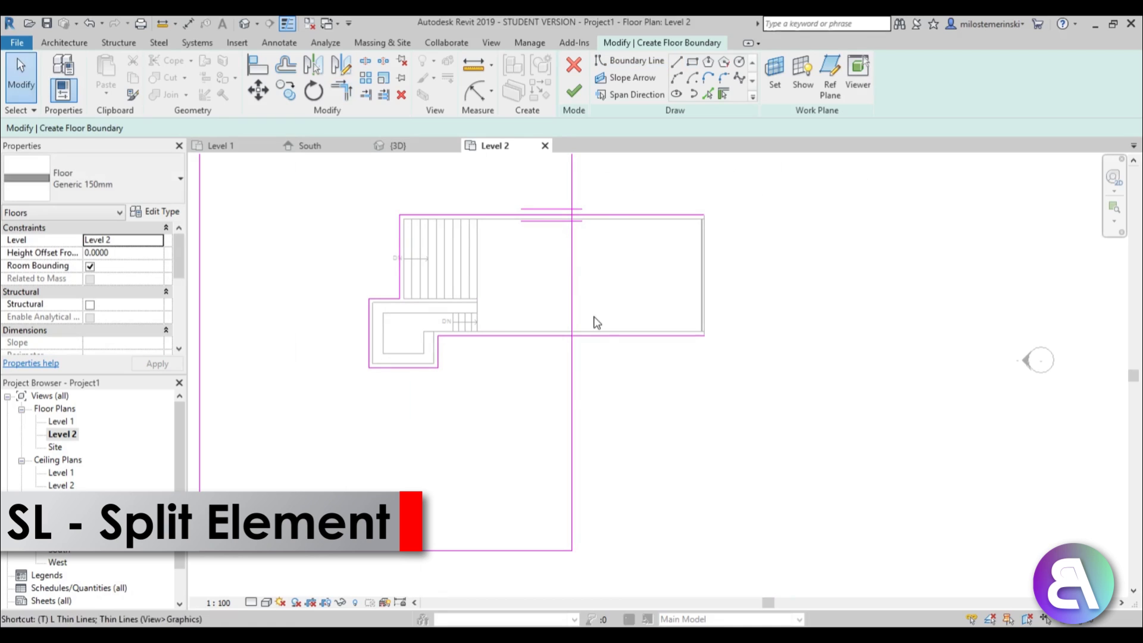
left_click(562, 336)
left_click(572, 353)
left_click(563, 215)
left_click(572, 201)
scroll(634, 308, "down", 3)
middle_click_drag(659, 306, 712, 312)
key("Escape")
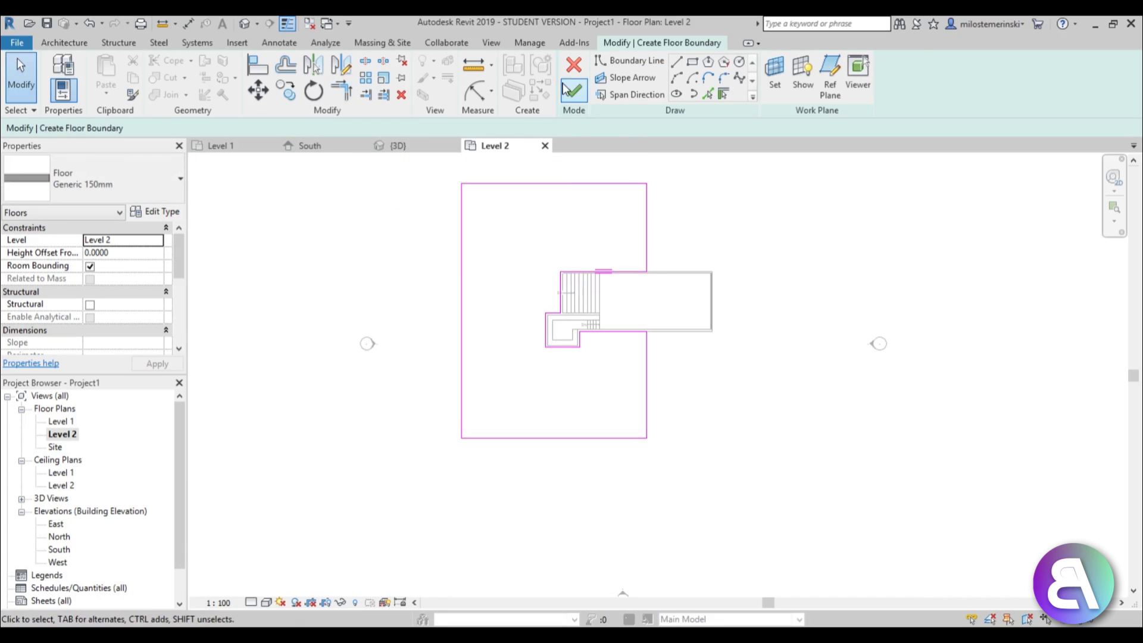
- Finish the Level 2 floor without attaching the walls to its bottom, and inspect it in the 3D view
left_click(573, 92)
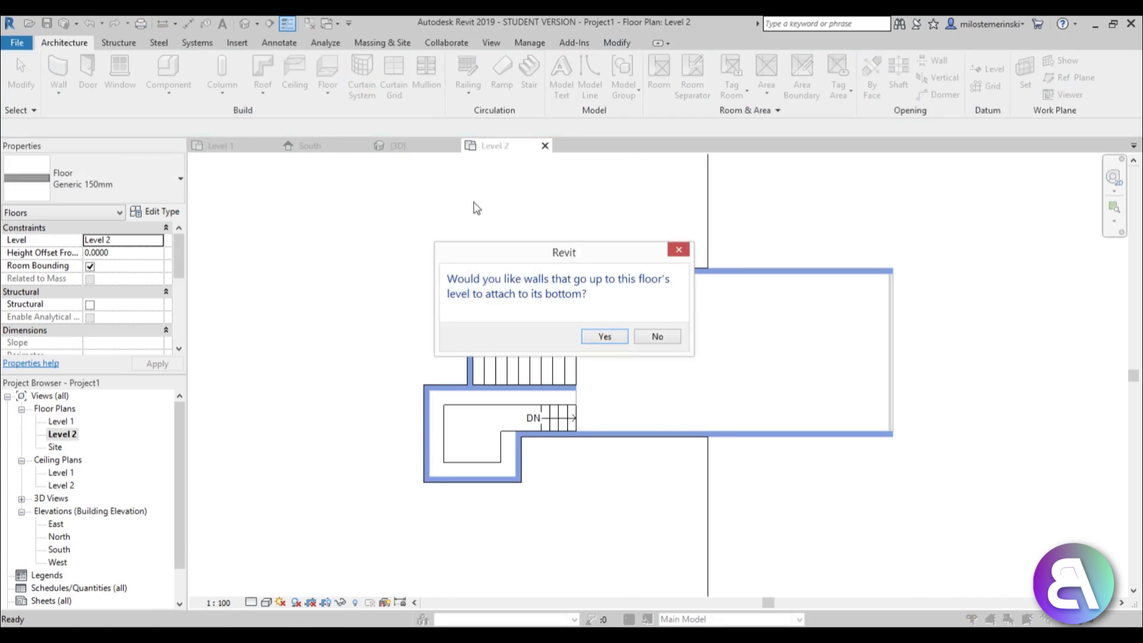
left_click(657, 336)
left_click(658, 338)
key("Escape")
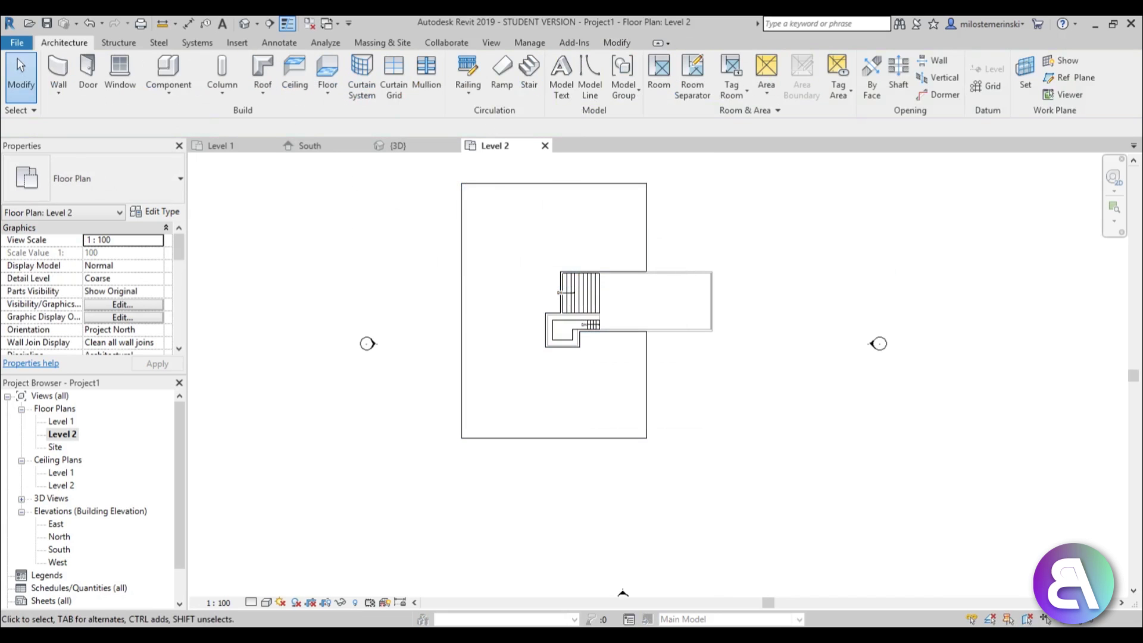
left_click(245, 23)
middle_click_drag(677, 500, 548, 424, "shift")
middle_click_drag(386, 511, 582, 439, "shift")
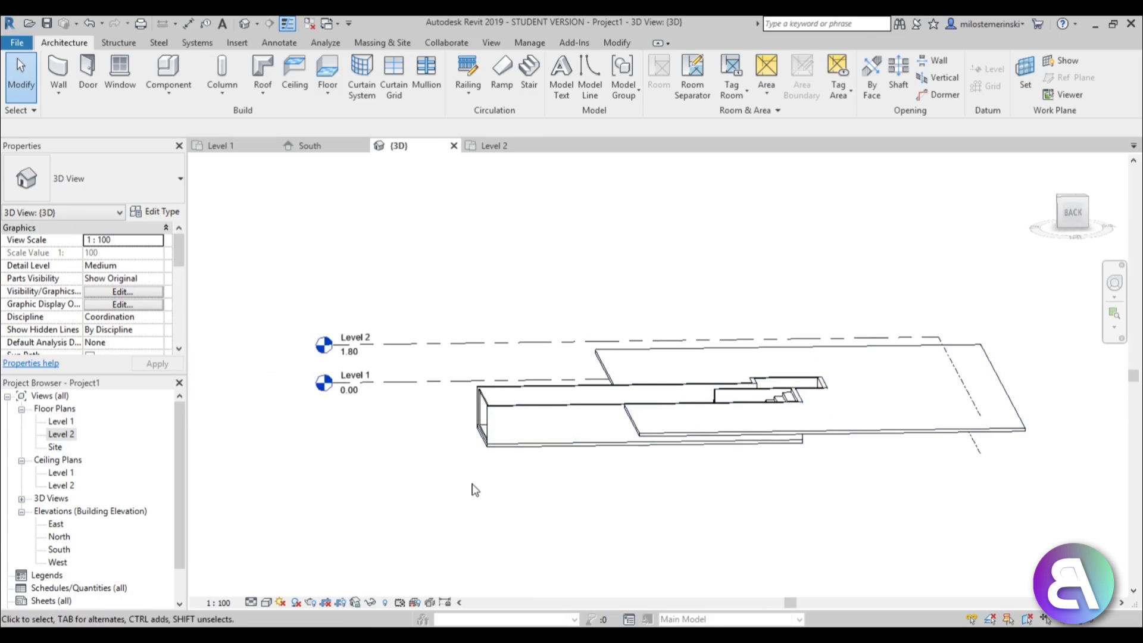
middle_click_drag(471, 429, 596, 331, "shift")
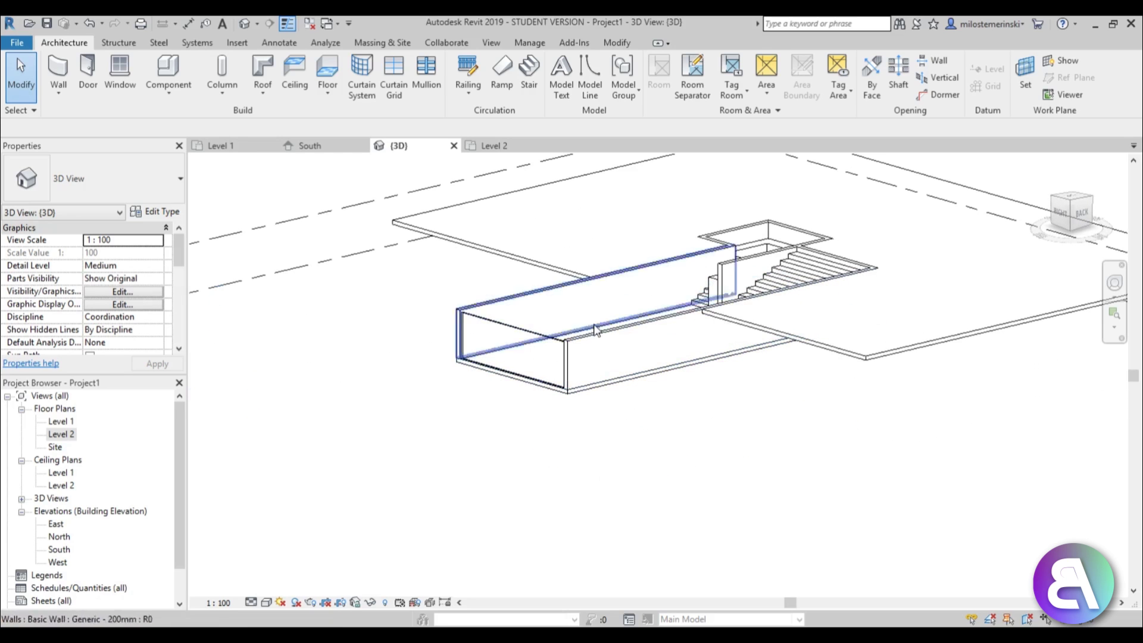
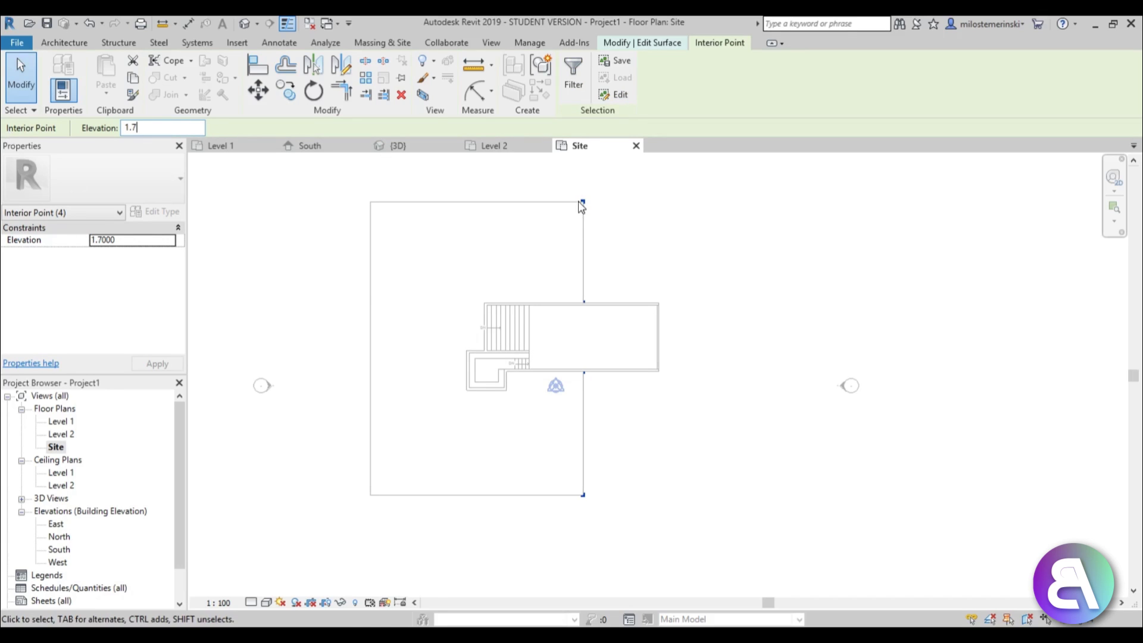
- Copy the four surface points along the Level 2 floor edge outward four times, the first about 1.5 m and the last about 10.2 m onward
key("m")
key("v")
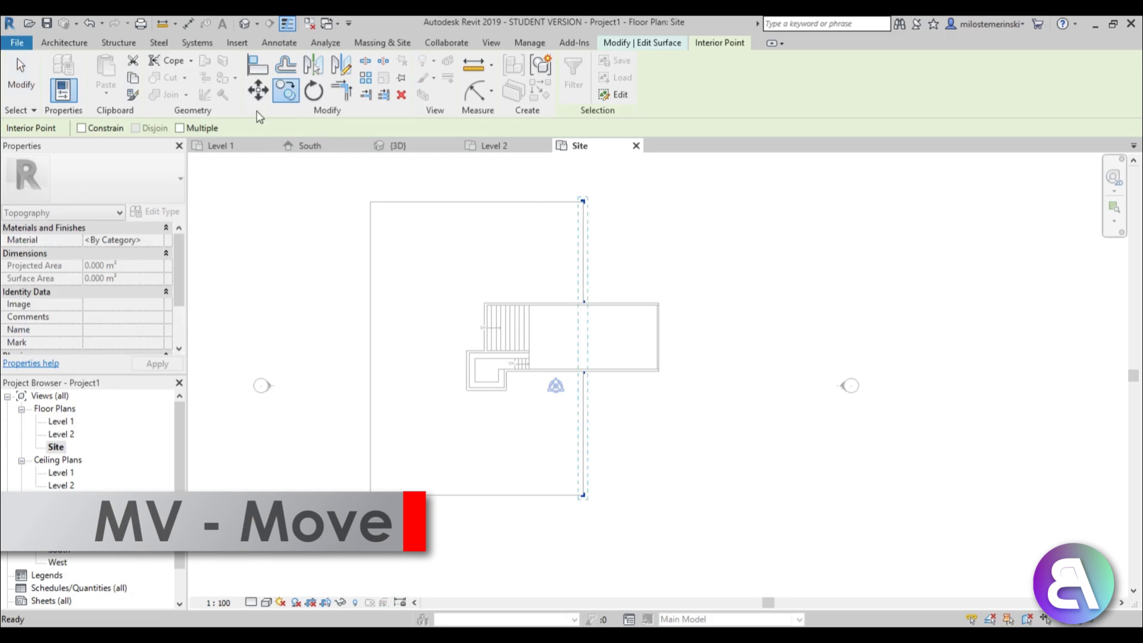
scroll(575, 295, "up", 2)
left_click(596, 290)
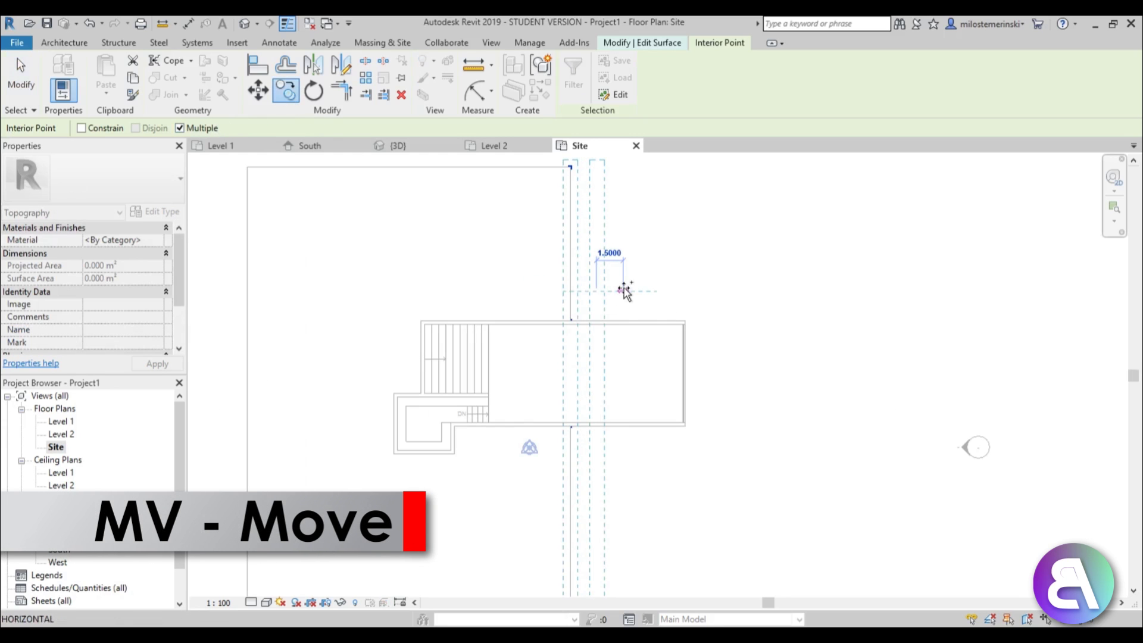
left_click(624, 292)
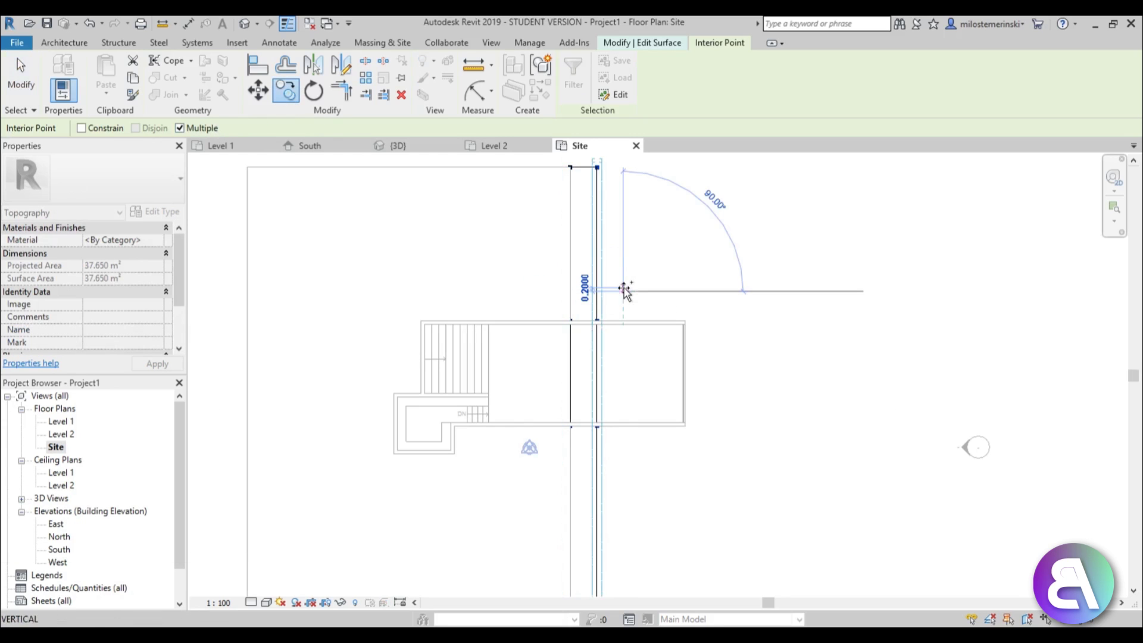
left_click(695, 291)
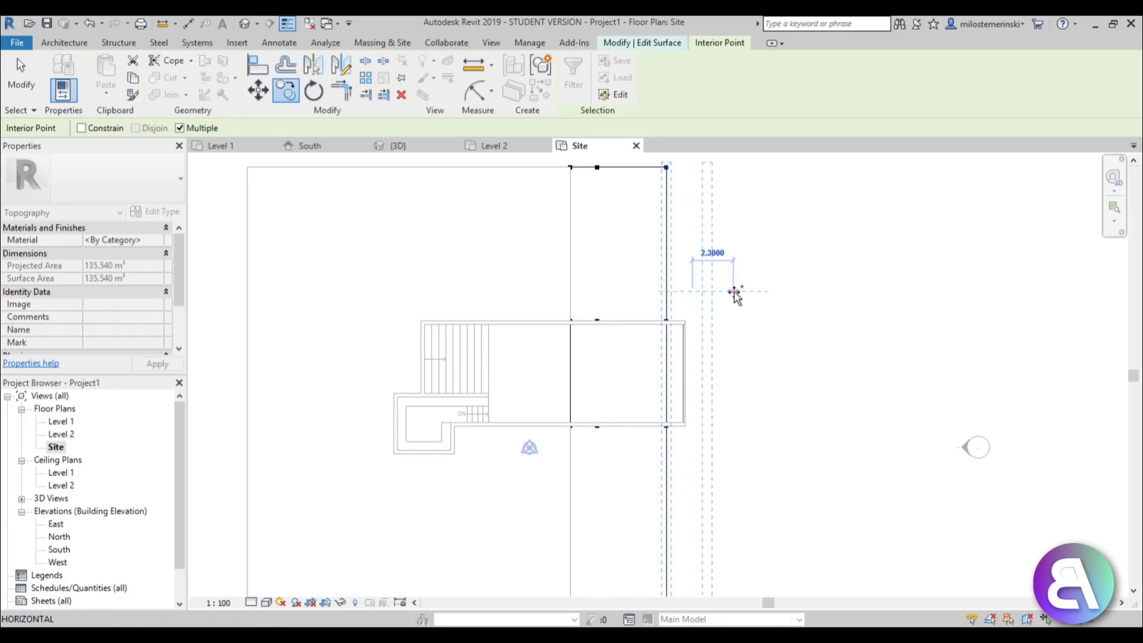
left_click(732, 291)
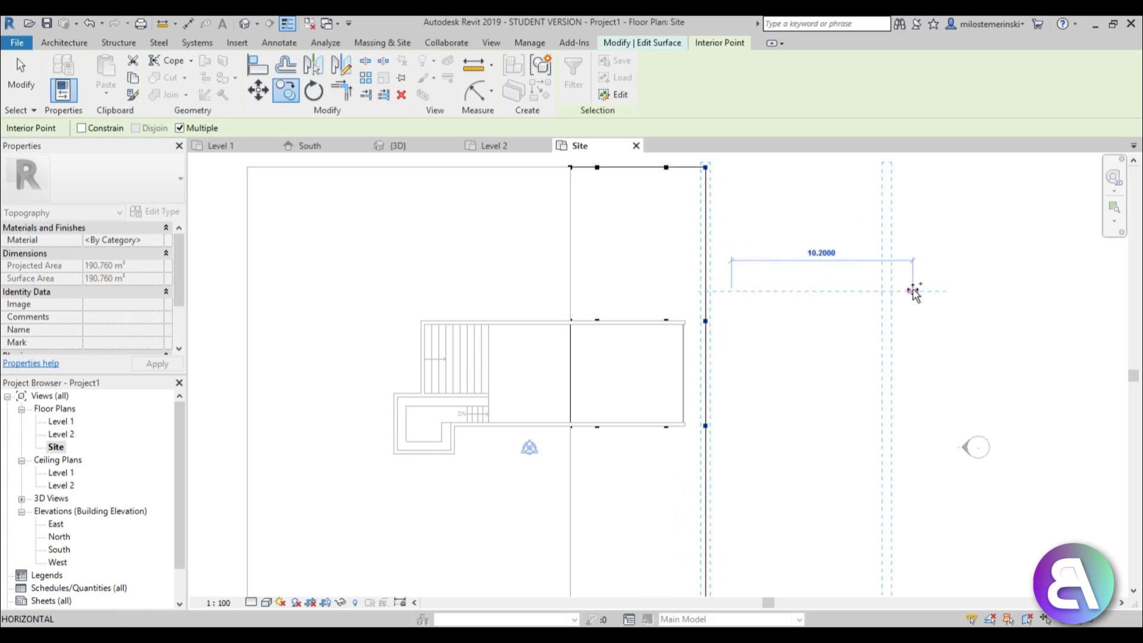
left_click(913, 291)
key("Escape")
key("Escape")
- Set the elevation of the first copied row of points to 1.3 and the second copied row to -0.1
scroll(671, 288, "down", 2)
left_click_drag(620, 208, 652, 485)
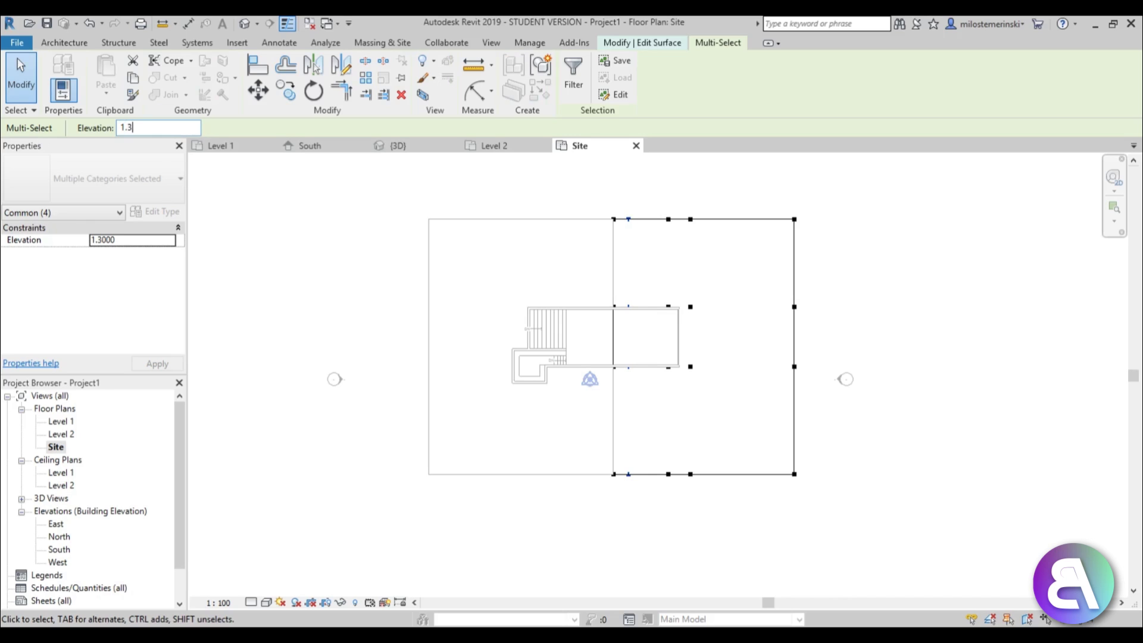
left_click(656, 212)
left_click_drag(653, 194, 684, 587)
type("-.1")
left_click(759, 221)
- Set the elevation of the third copied row of points, just beyond the glass end wall, to -0.4
left_click_drag(679, 198, 716, 597)
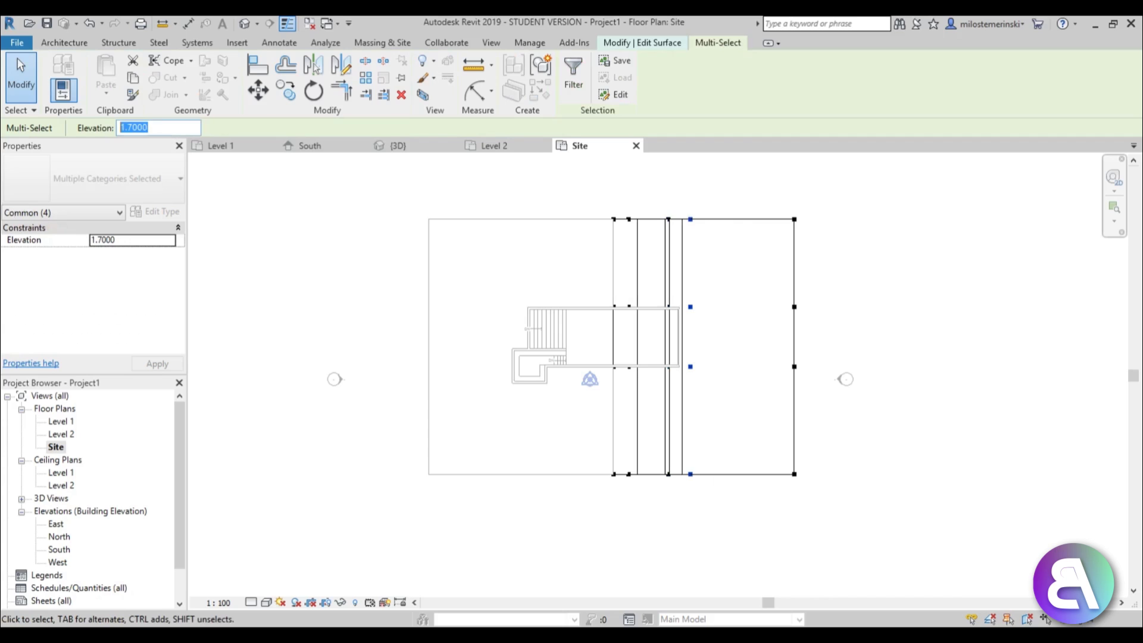
type("-.3")
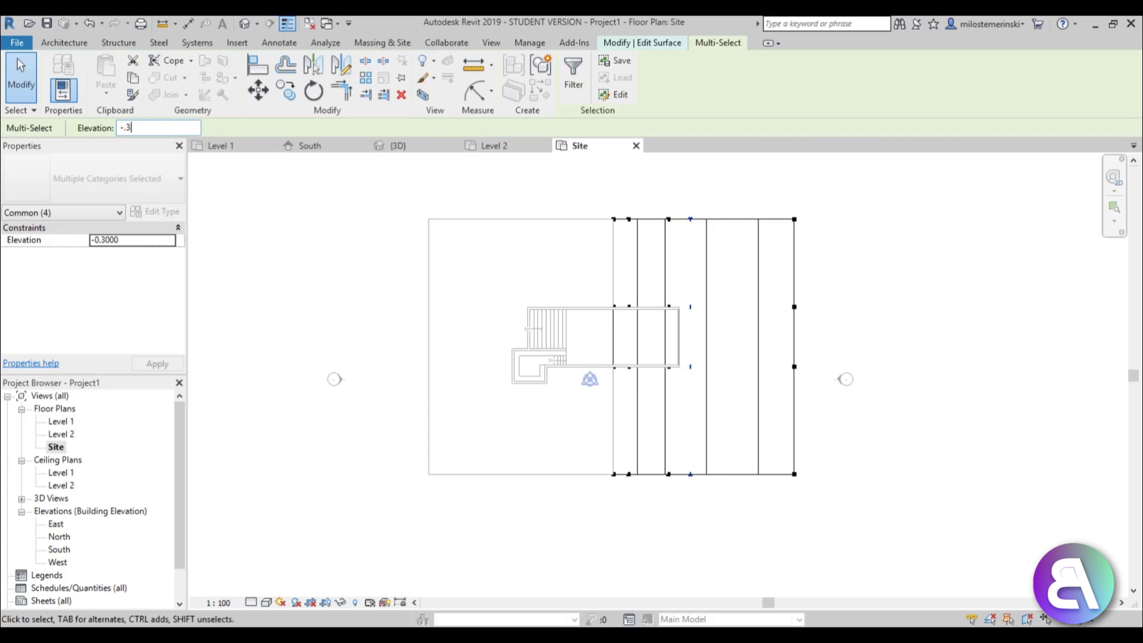
left_click(756, 214)
left_click_drag(761, 183, 713, 274)
left_click_drag(685, 203, 718, 597)
type("-.4")
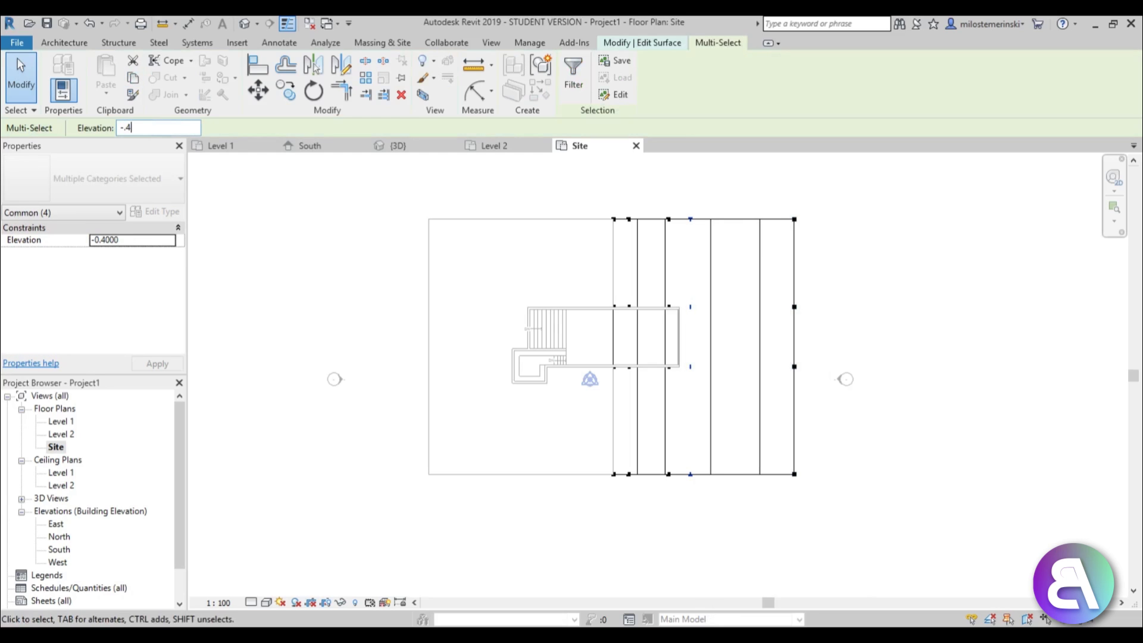
left_click(359, 237)
- Set the outermost row of boundary points to an elevation of -1 and finish the surface edit from the 3D view
left_click_drag(762, 184, 872, 590)
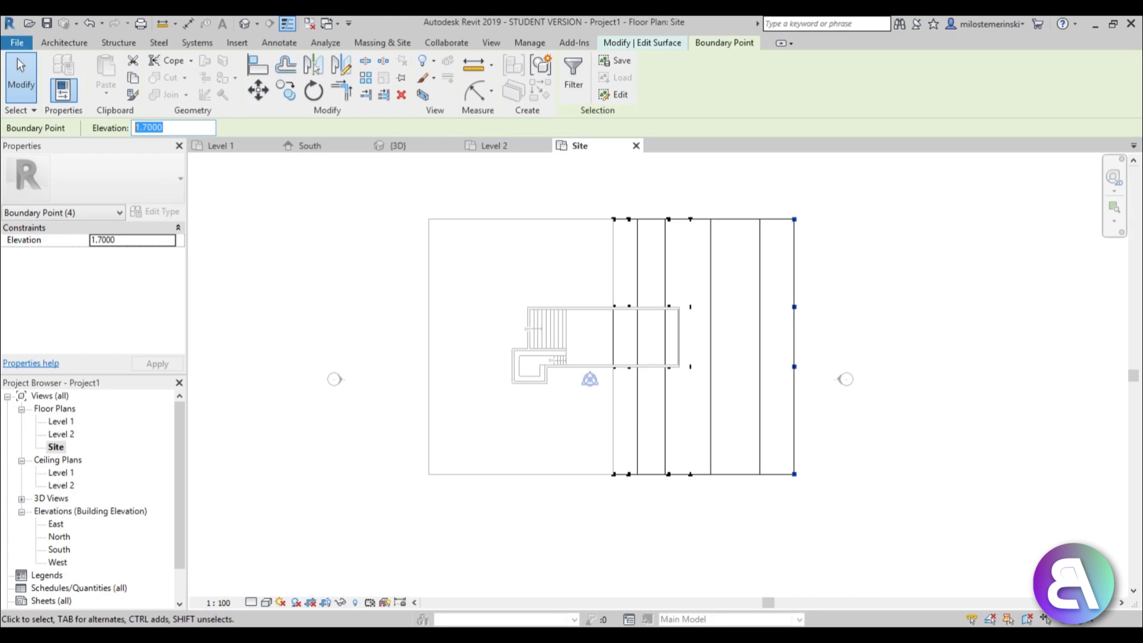
type("-1")
key("Return")
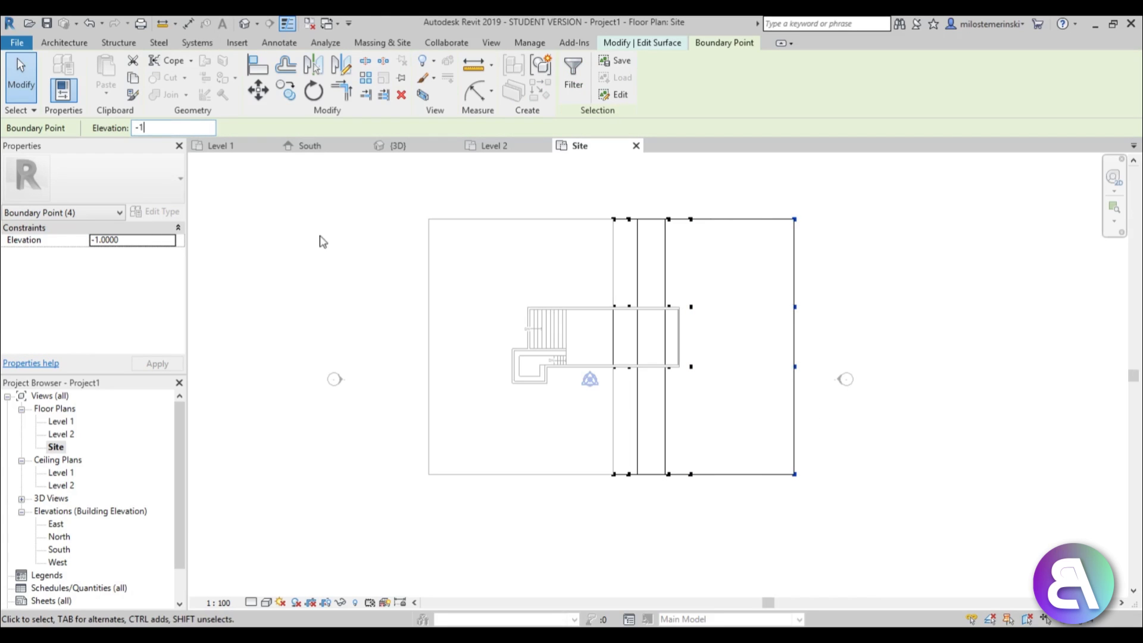
left_click(231, 234)
left_click(245, 23)
middle_click_drag(827, 400, 736, 317, "shift")
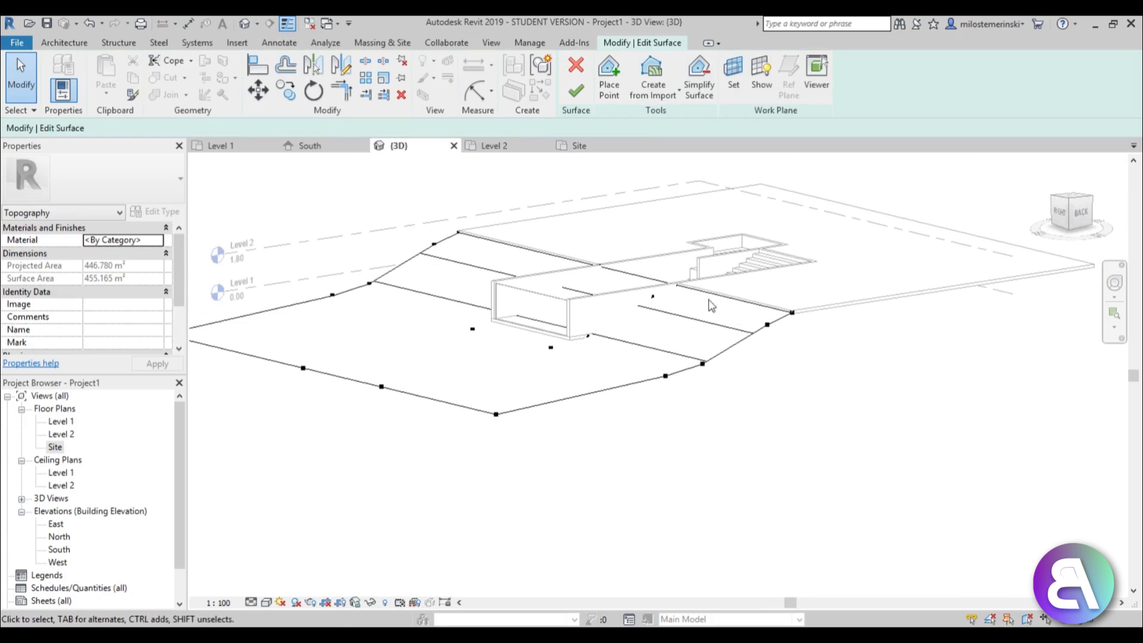
left_click(576, 90)
- Search the material library for grass and assign the Plant material to the topography
left_click(437, 263)
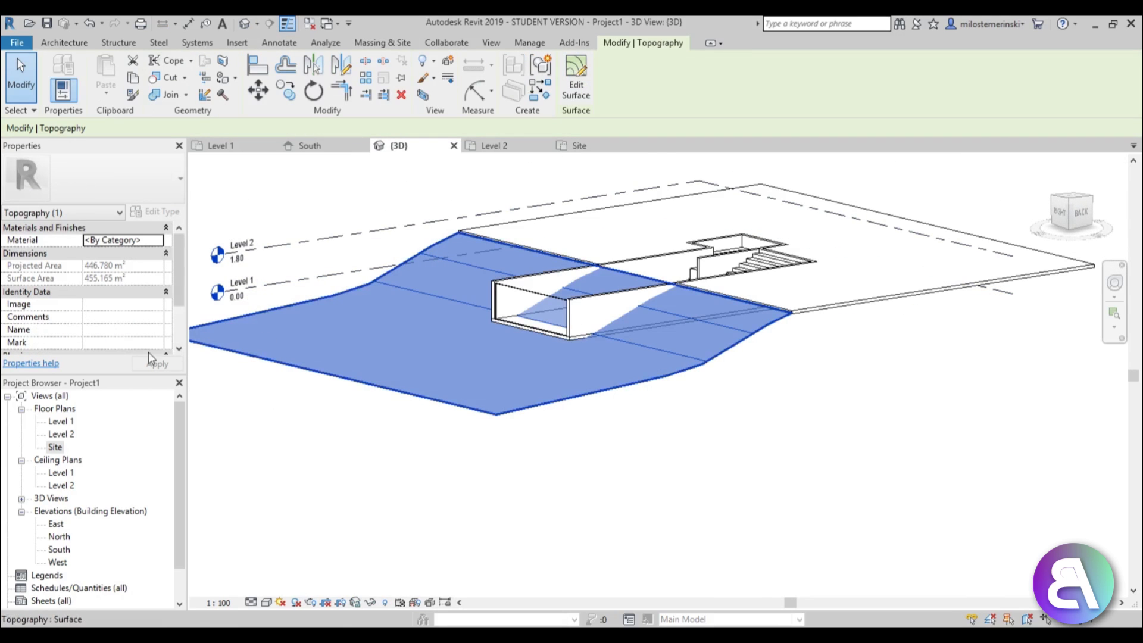
left_click(155, 243)
left_click(158, 241)
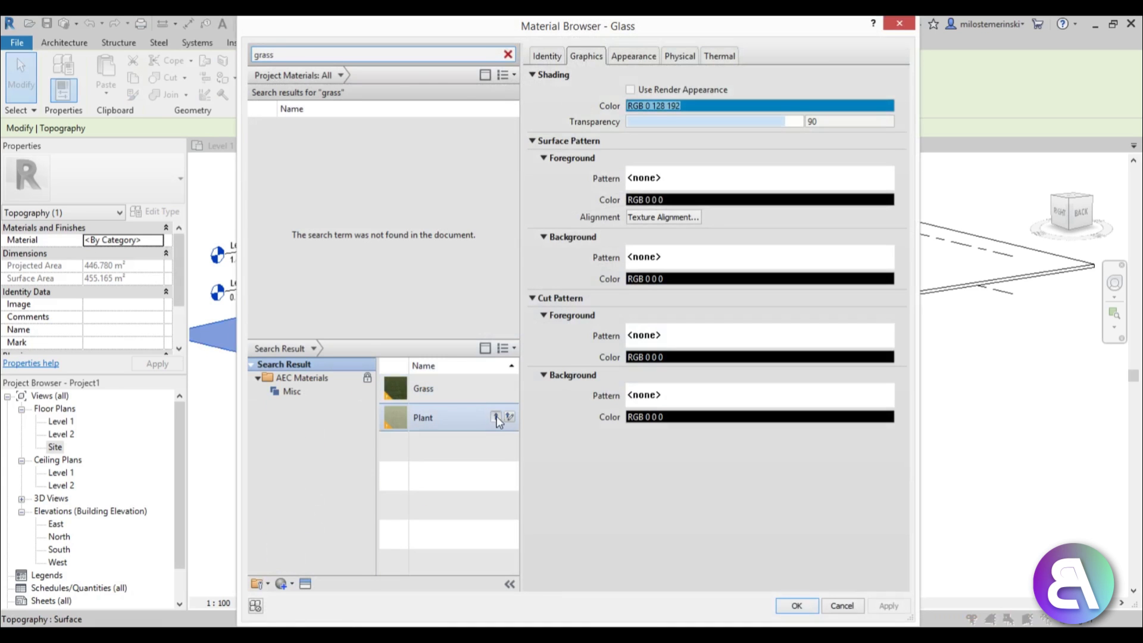
left_click(502, 418)
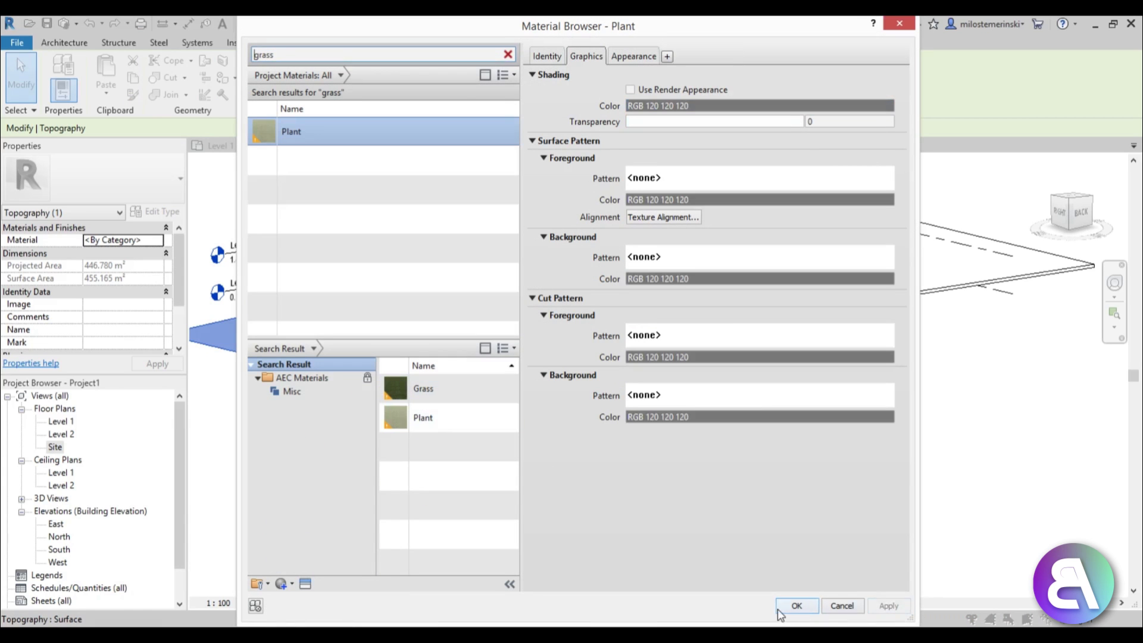
left_click(796, 605)
key("Escape")
- Start splitting the topography surface and pick split lines along both long walls and the glass end of the sunken area
middle_click_drag(676, 339, 561, 438, "shift")
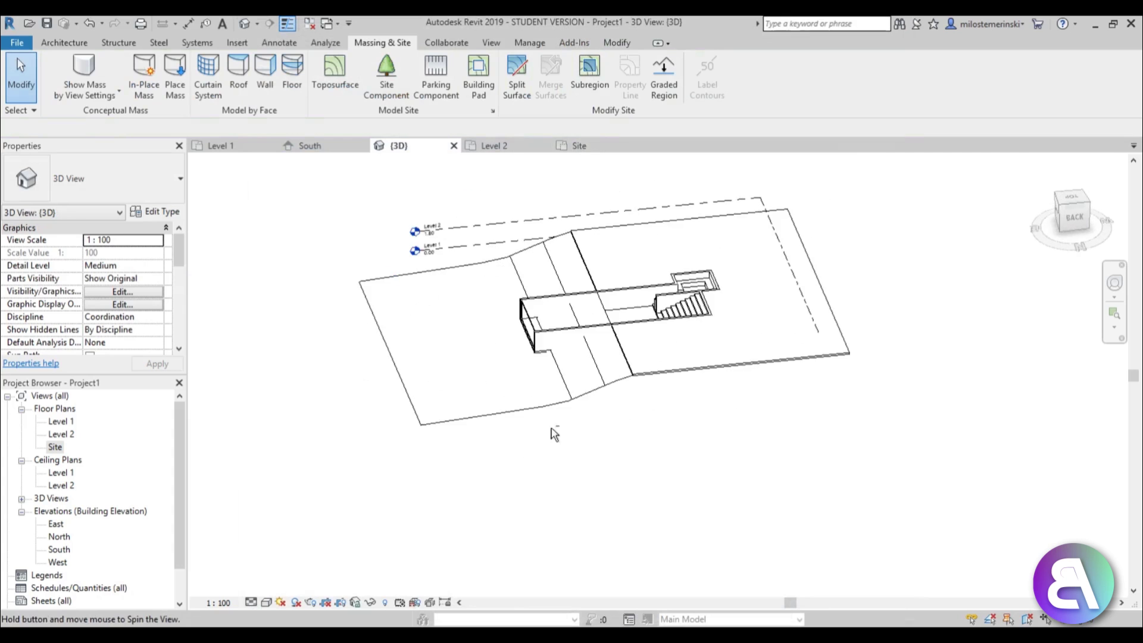
scroll(576, 326, "up", 4)
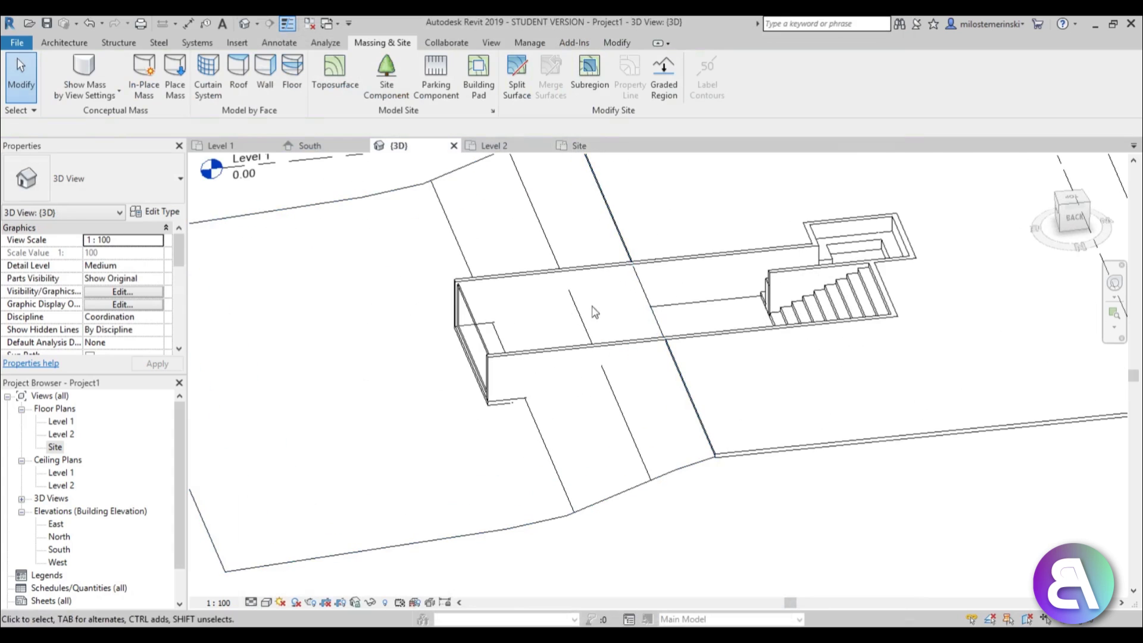
left_click(648, 309)
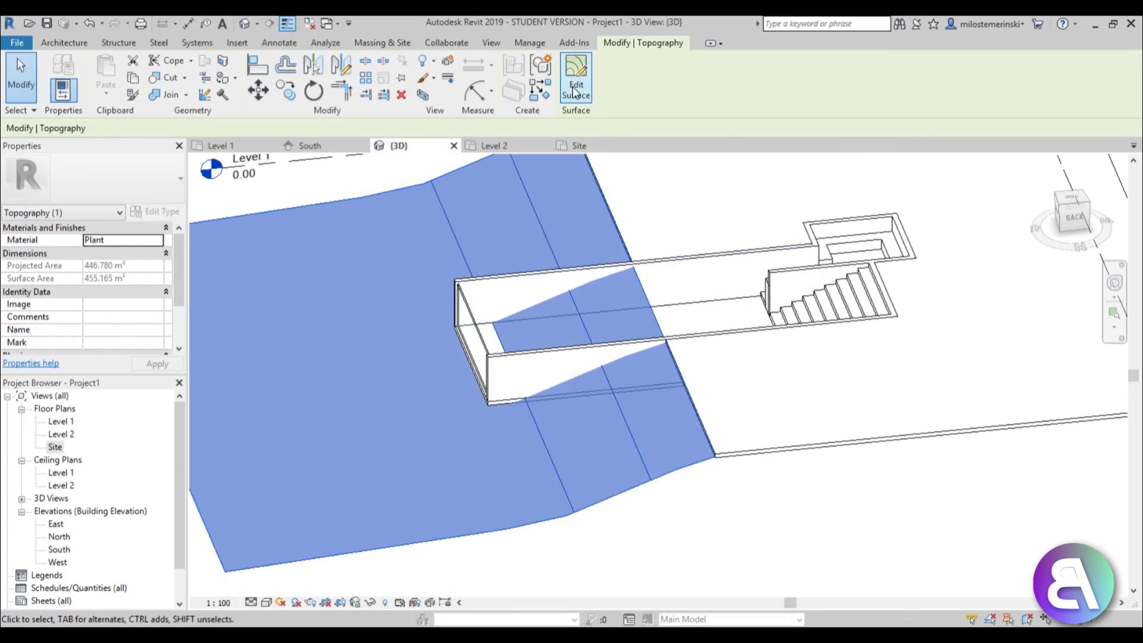
left_click(372, 43)
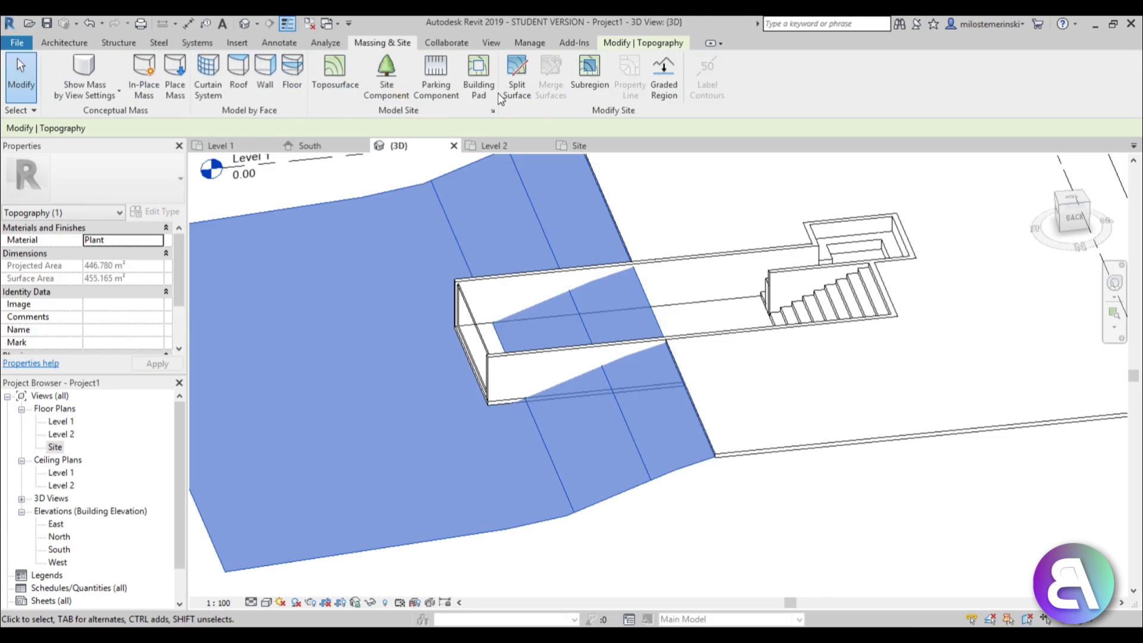
left_click(517, 77)
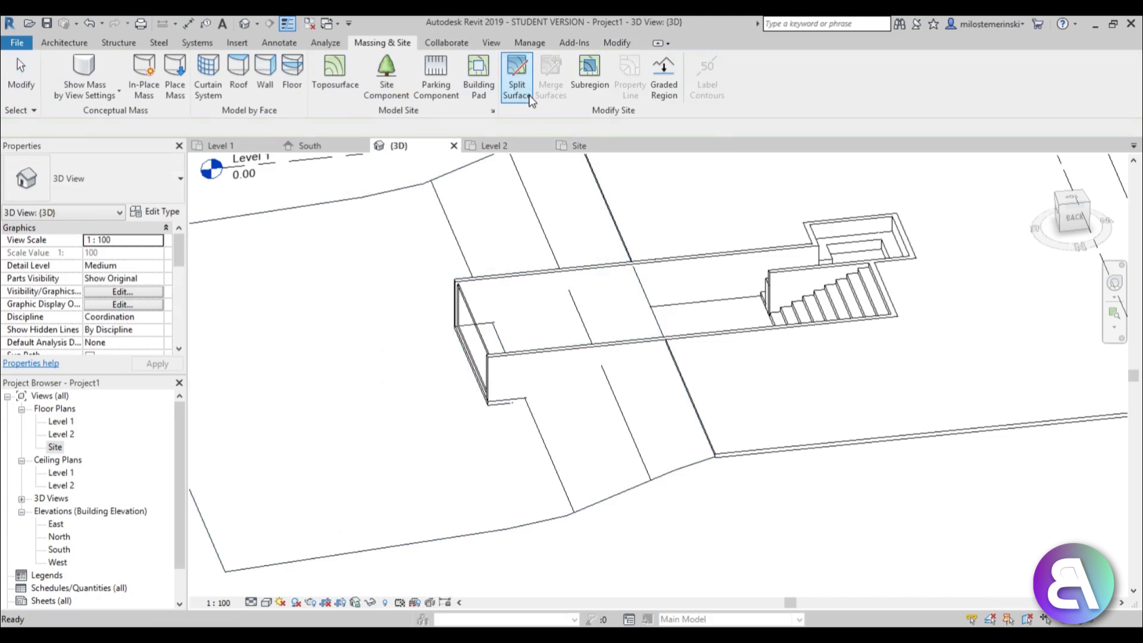
left_click(683, 364)
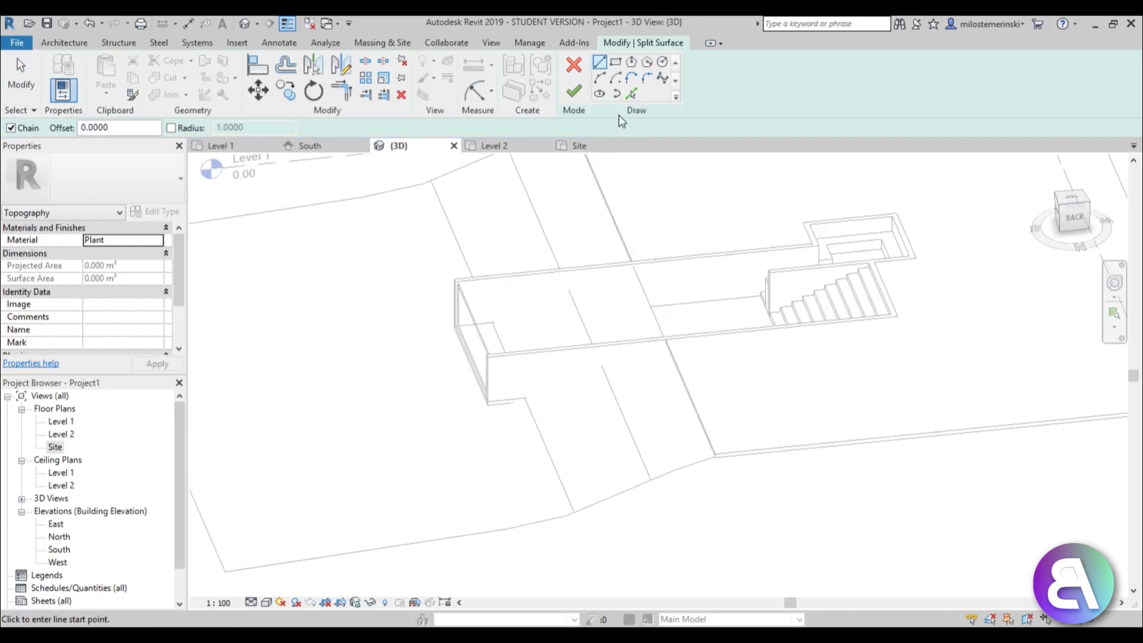
left_click(632, 93)
left_click(509, 277)
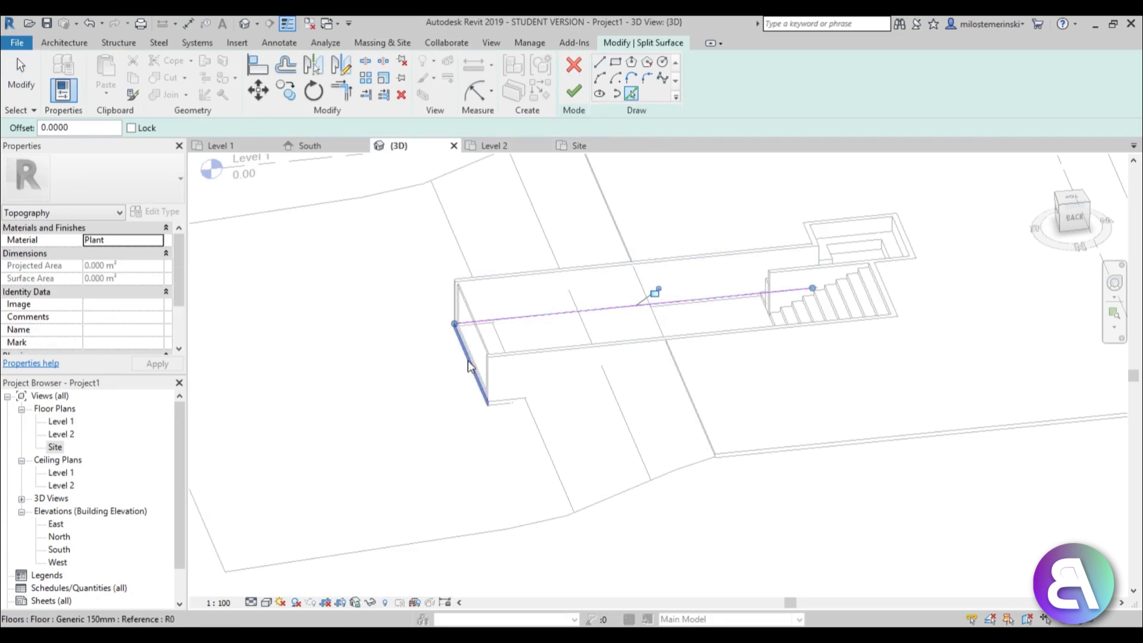
left_click(478, 397)
left_click(543, 363)
- Move the short split line at the glass end inward along the sunken area, short of where the terrain meets the side walls
key("Escape")
scroll(531, 365, "up", 3)
scroll(531, 365, "up", 1)
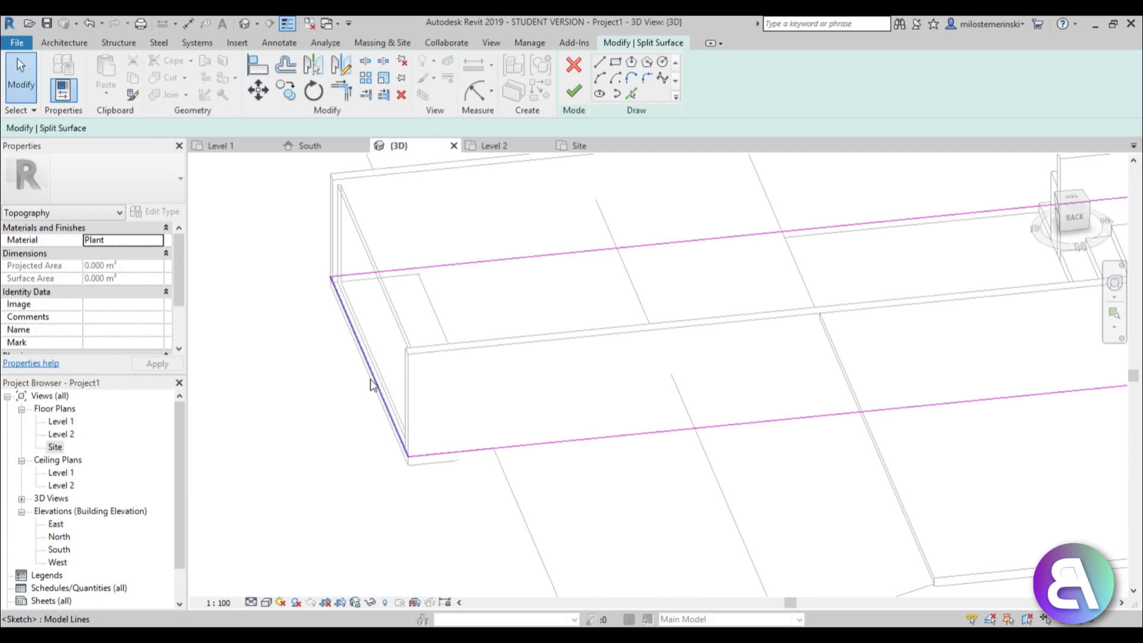
mouse_move(375, 382)
left_mouse_down()
mouse_move(426, 375)
mouse_move(502, 411)
left_mouse_up()
middle_click_drag(503, 410, 520, 345, "shift")
scroll(512, 350, "up", 2)
mouse_move(502, 351)
left_mouse_down()
mouse_move(444, 349)
mouse_move(429, 371)
left_mouse_up()
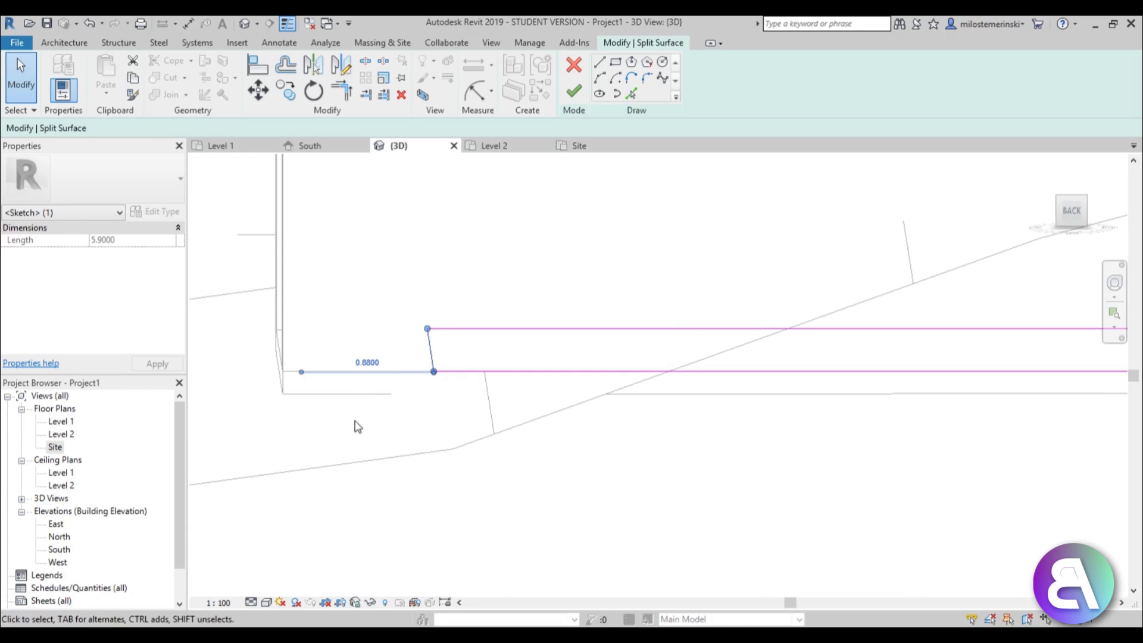
- Finish the surface split and remove the piece of topography lying inside the sunken area
left_click(573, 91)
mouse_move(395, 288)
middle_mouse_down("shift")
mouse_move(484, 439)
mouse_move(762, 187)
mouse_move(631, 448)
mouse_move(890, 431)
mouse_move(635, 503)
mouse_move(767, 392)
mouse_move(716, 381)
mouse_move(732, 410)
mouse_move(703, 484)
middle_mouse_up("shift")
left_click(685, 216)
left_click(785, 180)
middle_click_drag(638, 510, 610, 507)
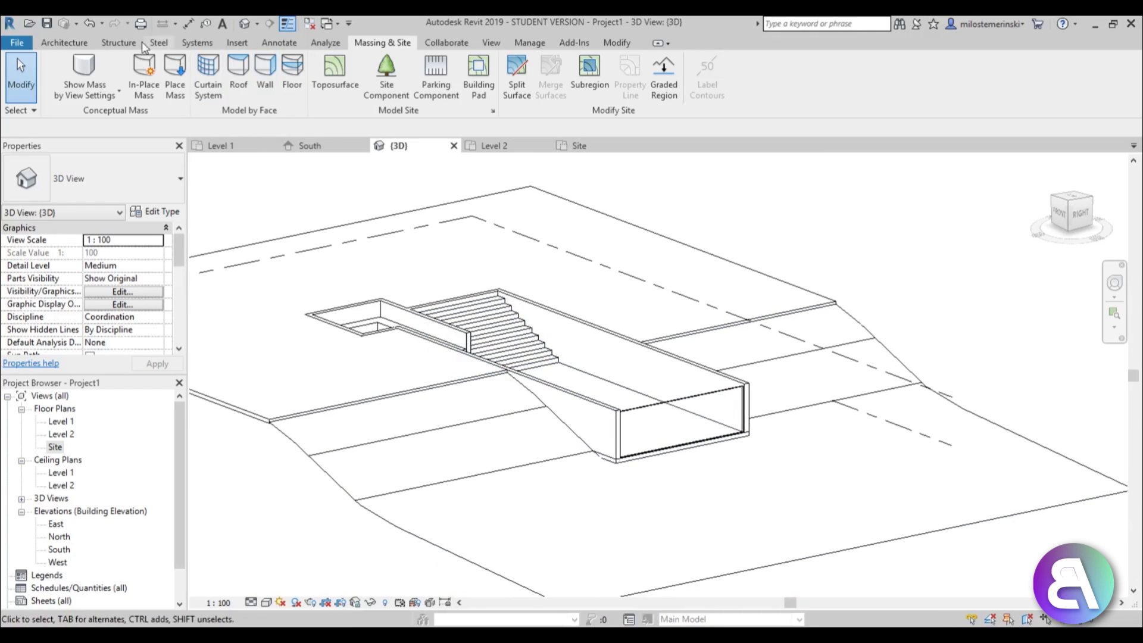
left_click(64, 43)
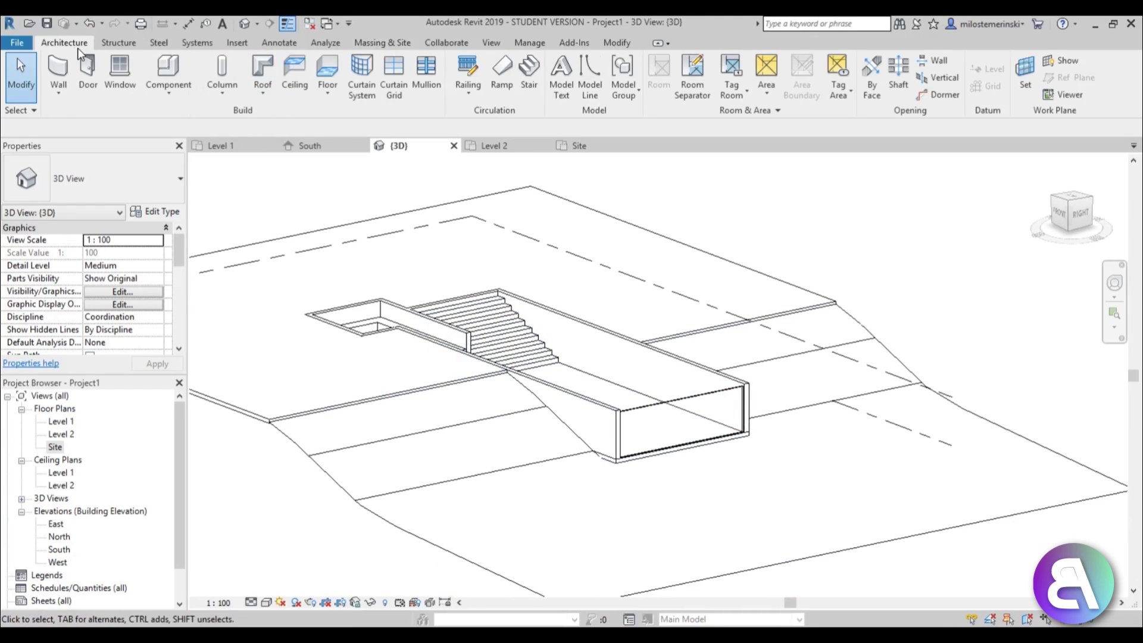
- Create an in-place model in the Generic Models category and name it water
left_click(178, 98)
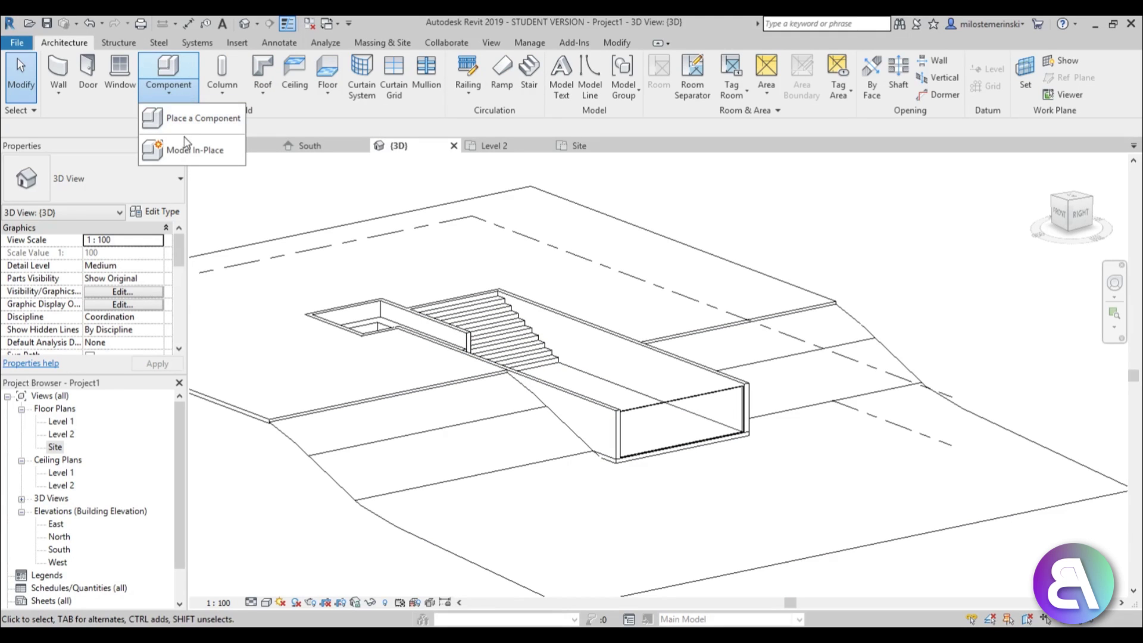
left_click(191, 153)
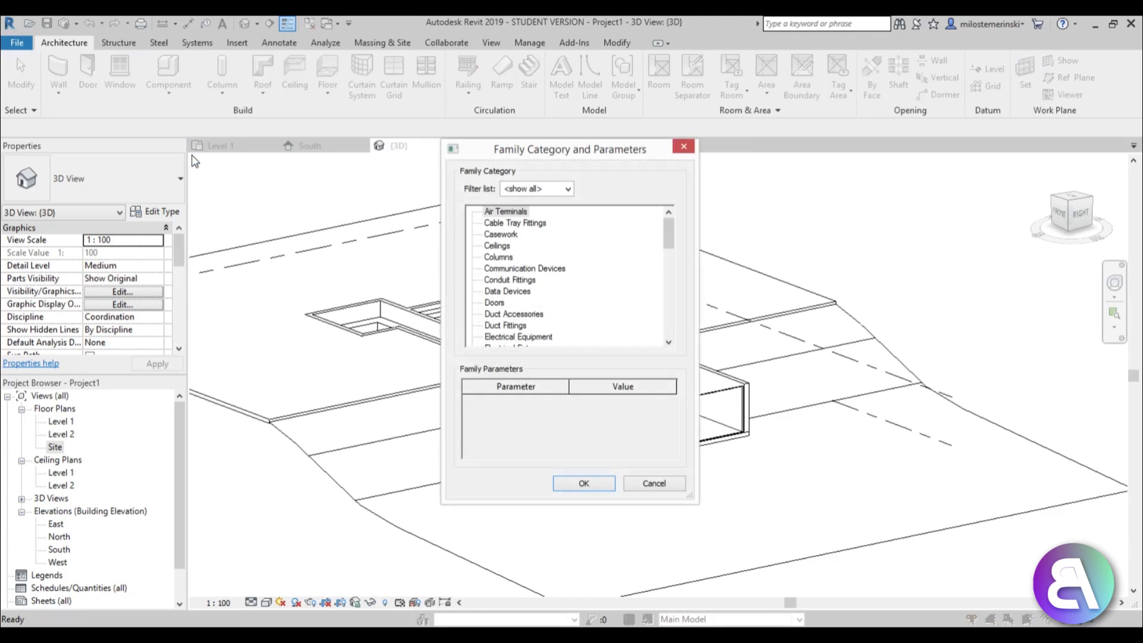
left_click_drag(668, 240, 668, 257)
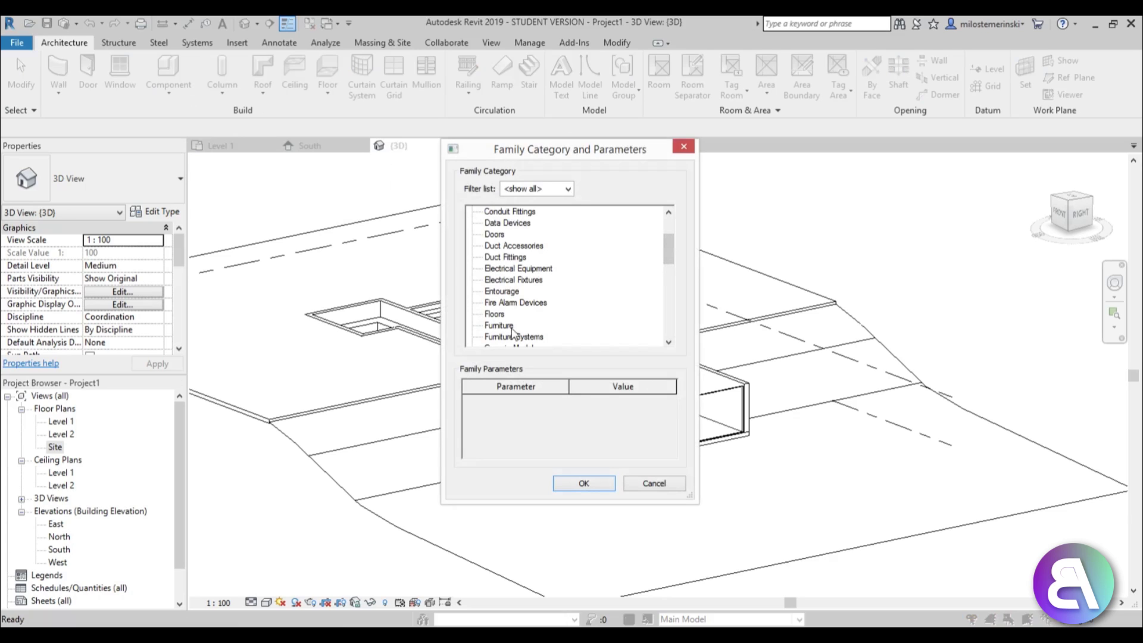
scroll(559, 279, "up", 1)
scroll(558, 283, "down", 3)
double_click(537, 291)
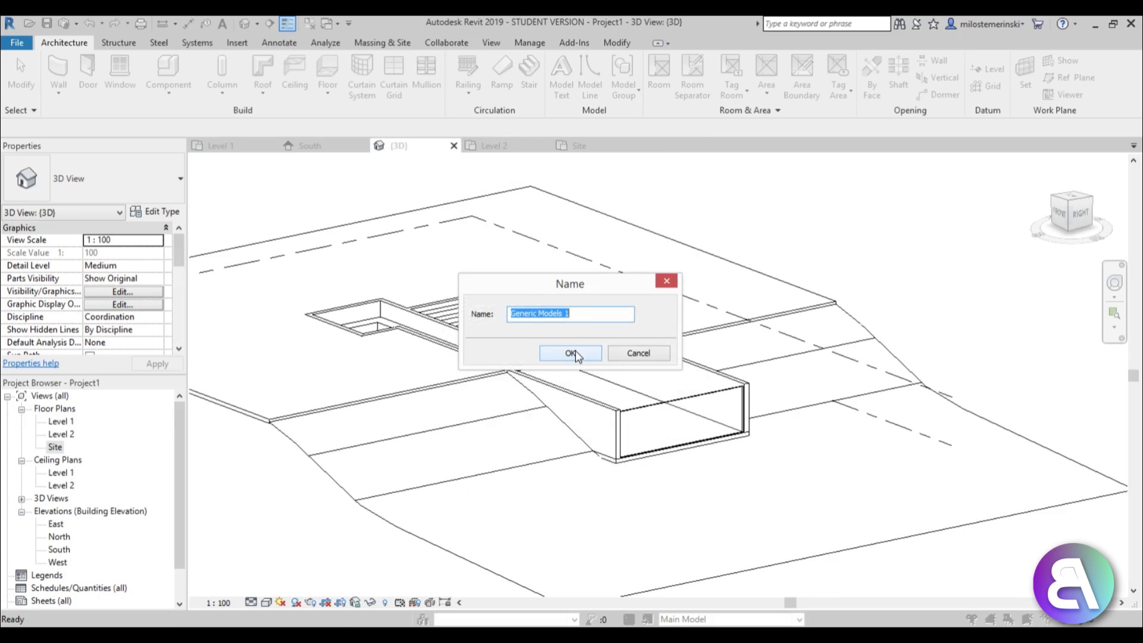
type("water")
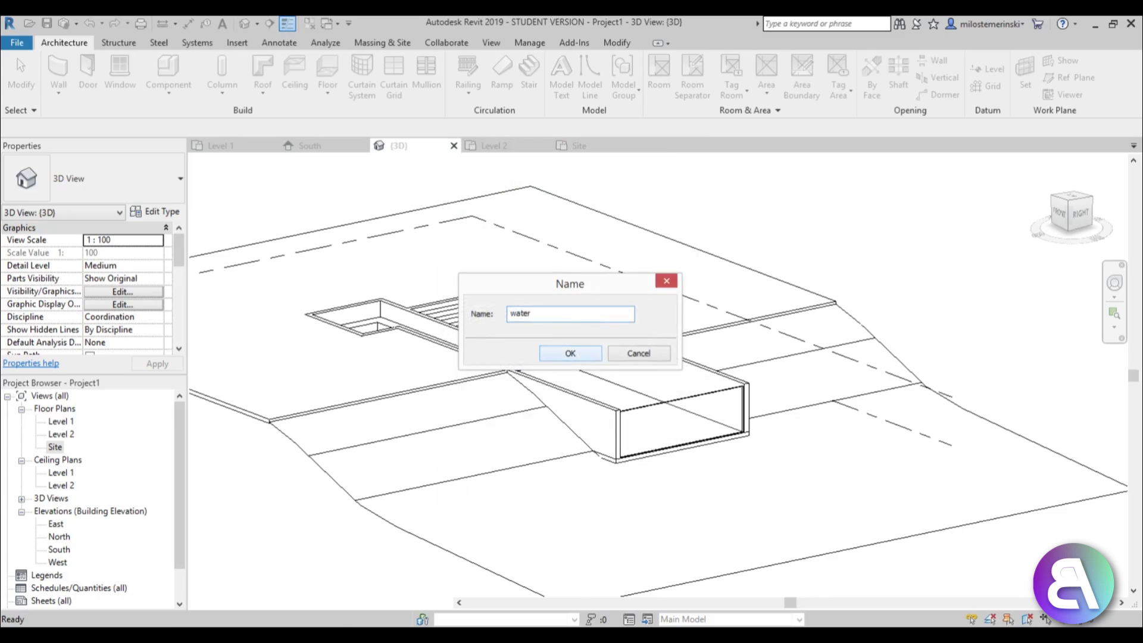
left_click(575, 351)
- Set the work plane by picking the inner face of the far long wall of the sunken area
scroll(589, 262, "up", 5)
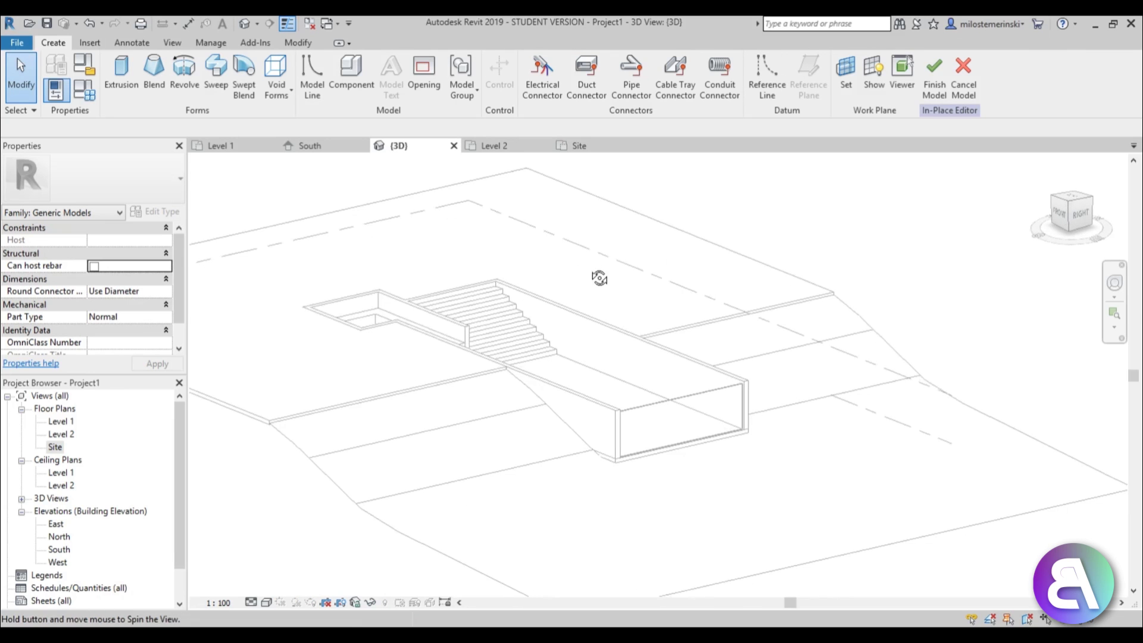
scroll(535, 280, "down", 1)
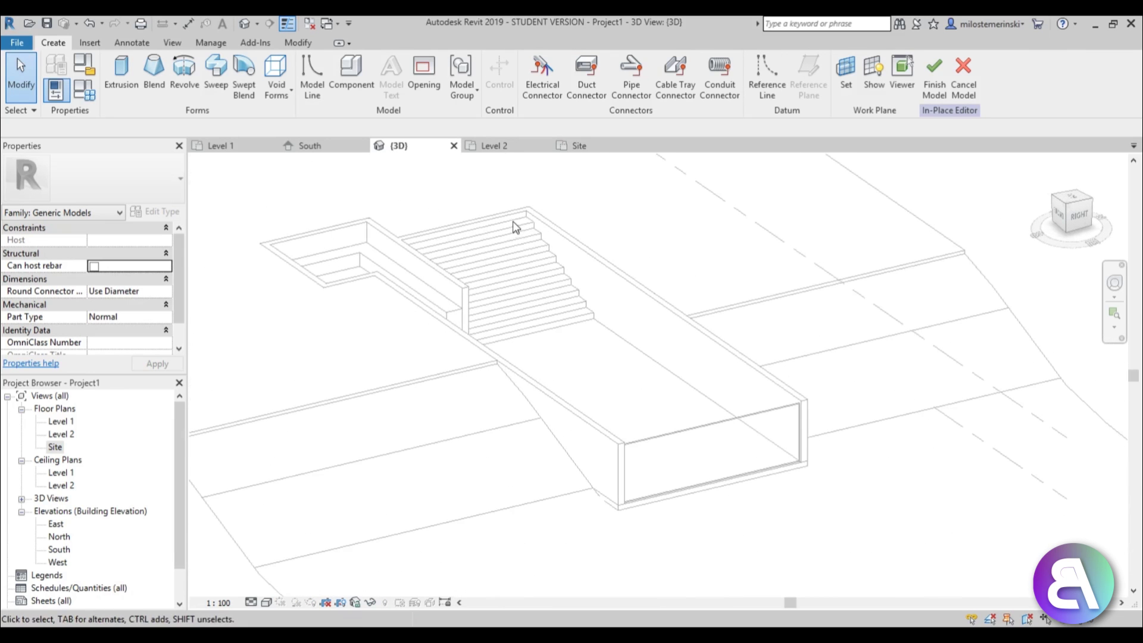
middle_click_drag(569, 328, 576, 275)
scroll(579, 316, "down", 1)
scroll(557, 281, "down", 1)
scroll(554, 292, "up", 1)
scroll(500, 305, "up", 1)
scroll(500, 306, "up", 1)
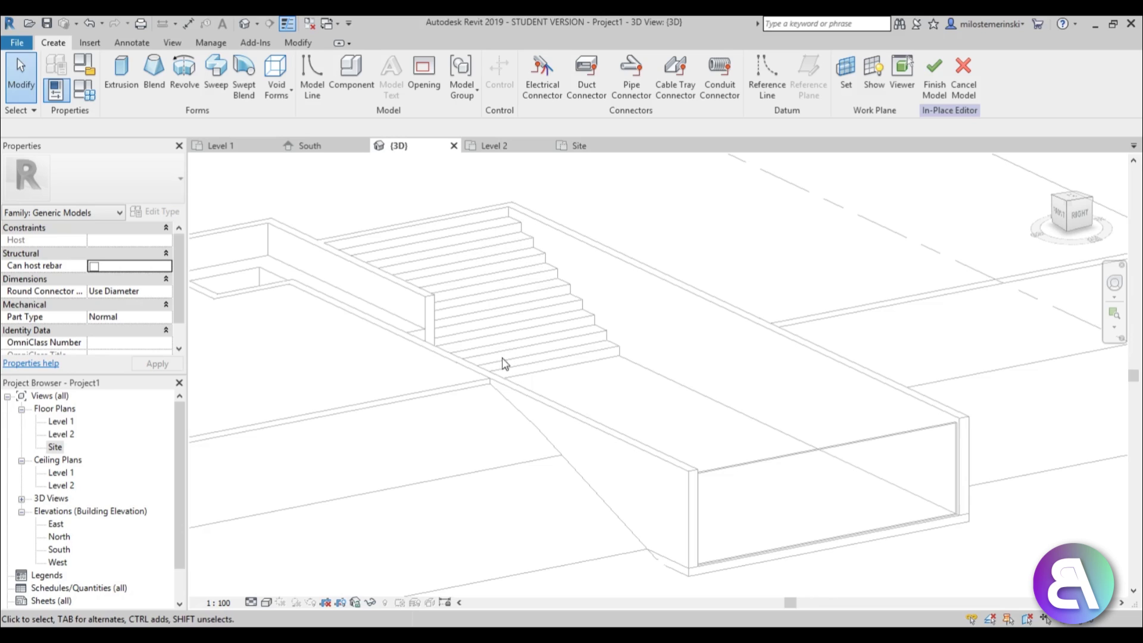
middle_click_drag(546, 367, 627, 293, "shift")
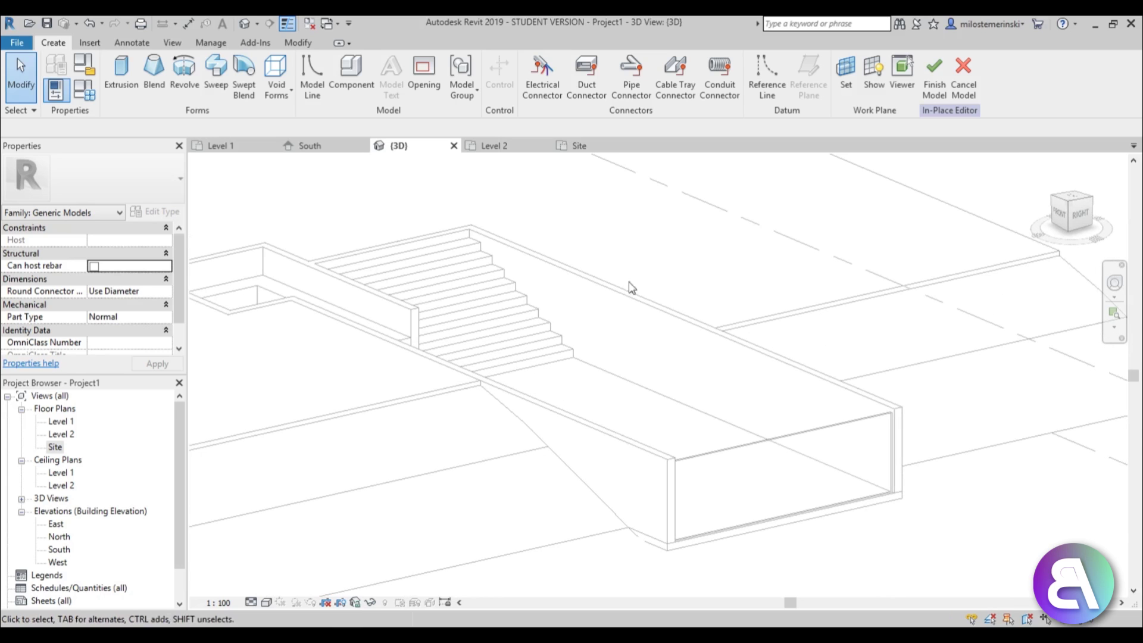
left_click(845, 74)
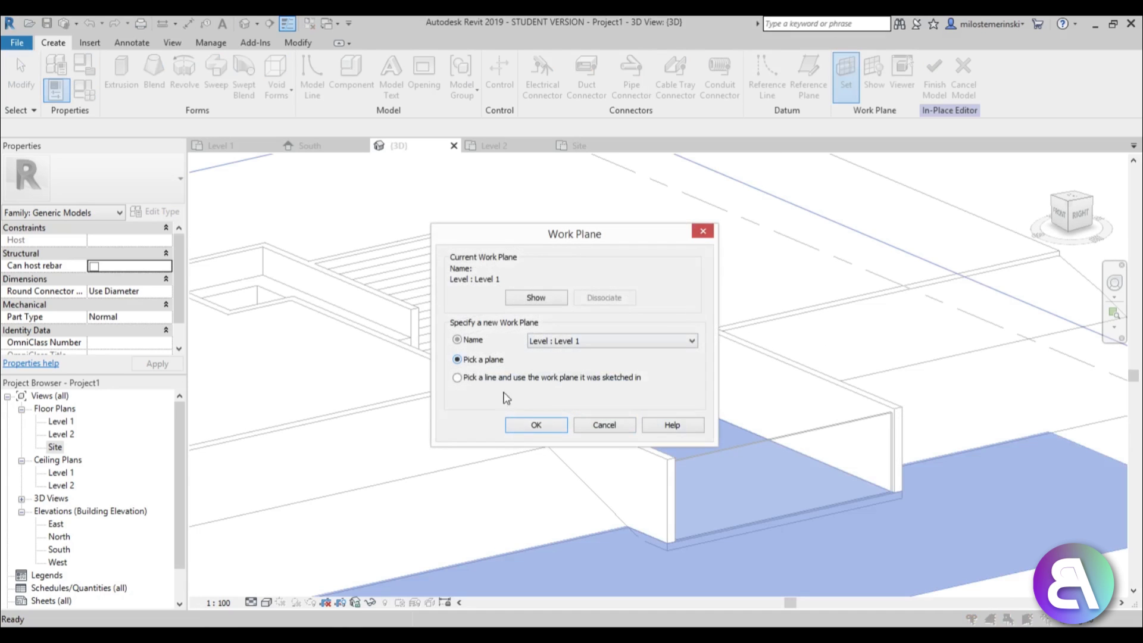
left_click(535, 425)
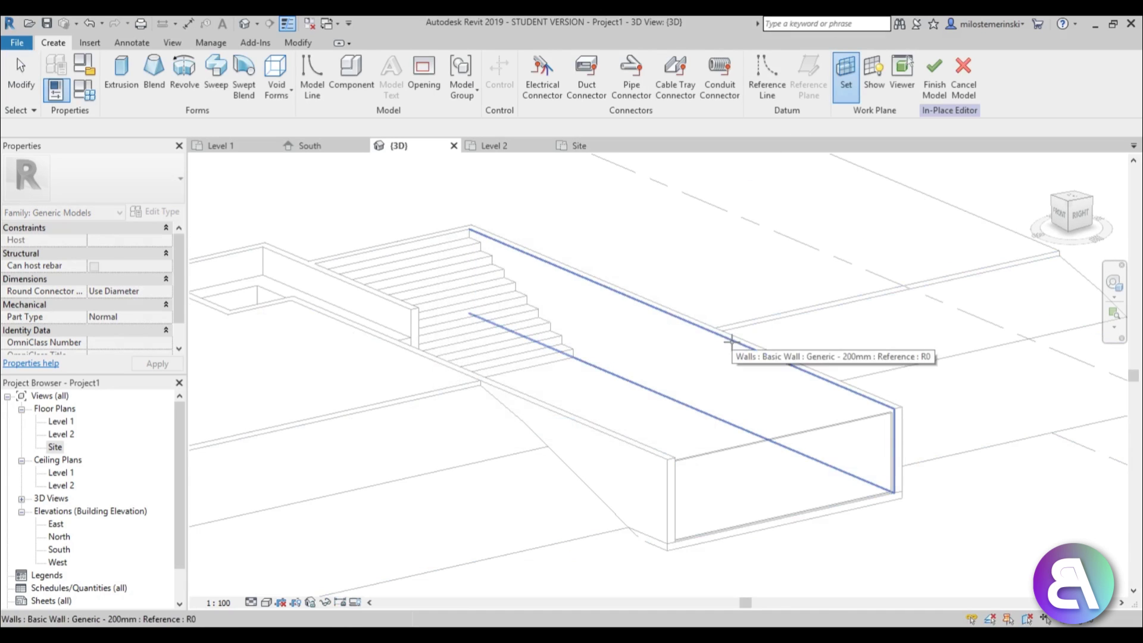
left_click(732, 339)
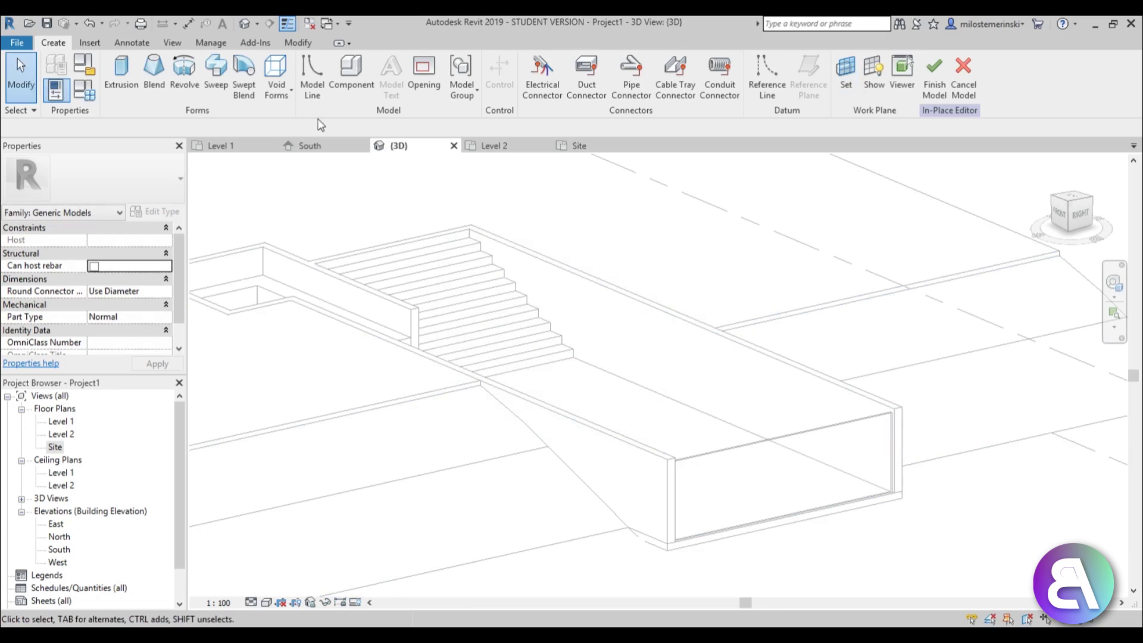
- Start an extrusion in the 3D view and pick the top stair riser, the tread below it and the next riser as sketch lines
left_click(121, 76)
left_click(549, 97)
scroll(584, 333, "up", 3)
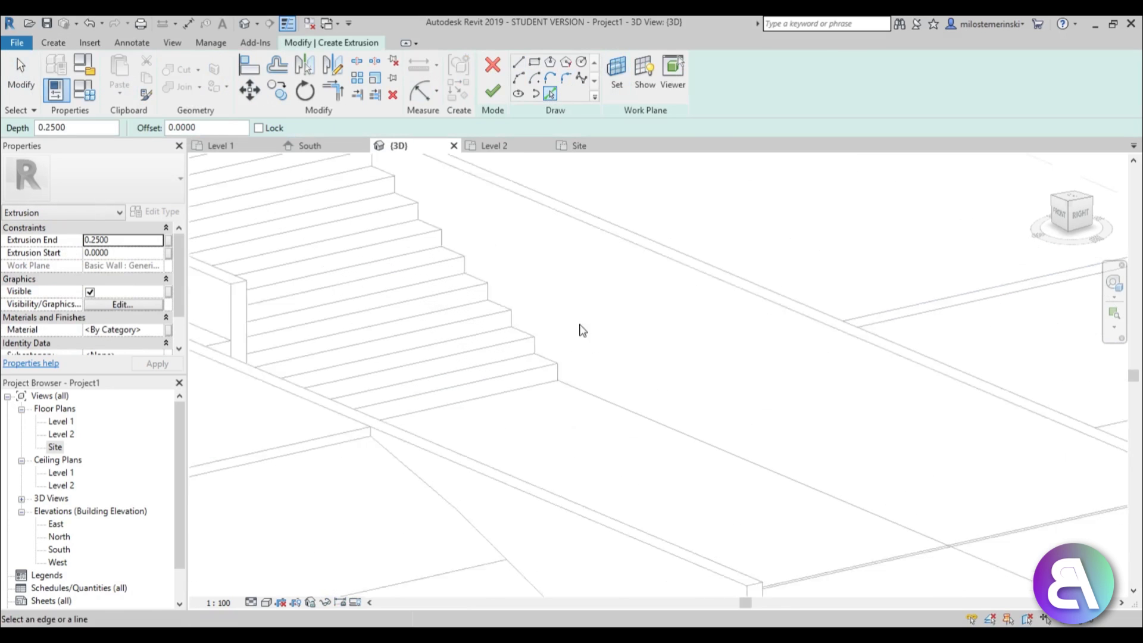
left_click(454, 146)
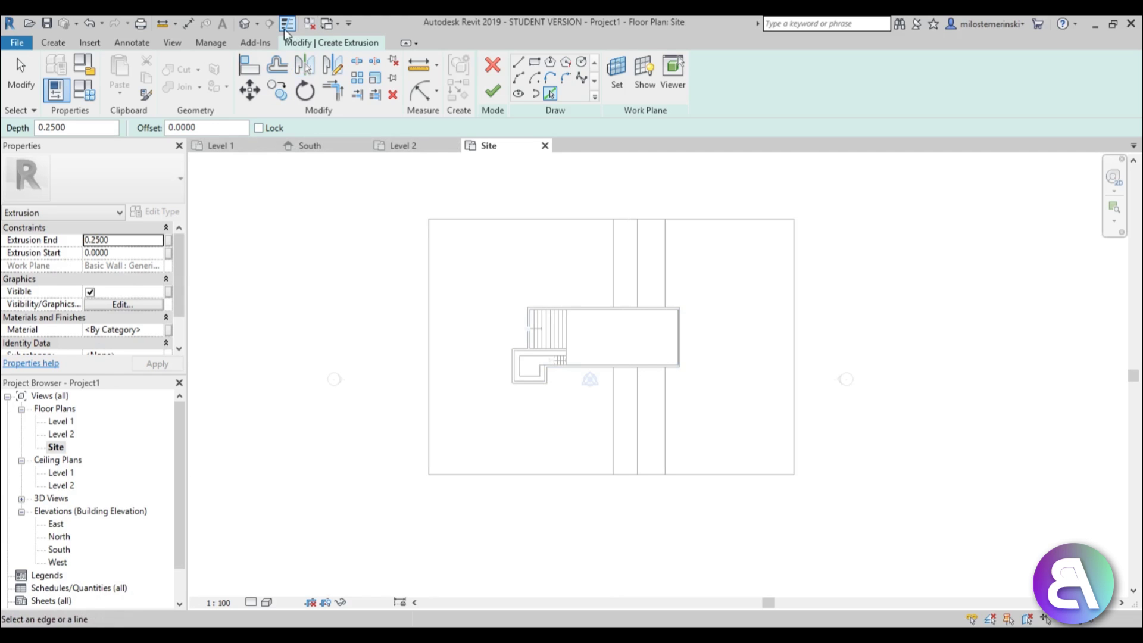
left_click(245, 24)
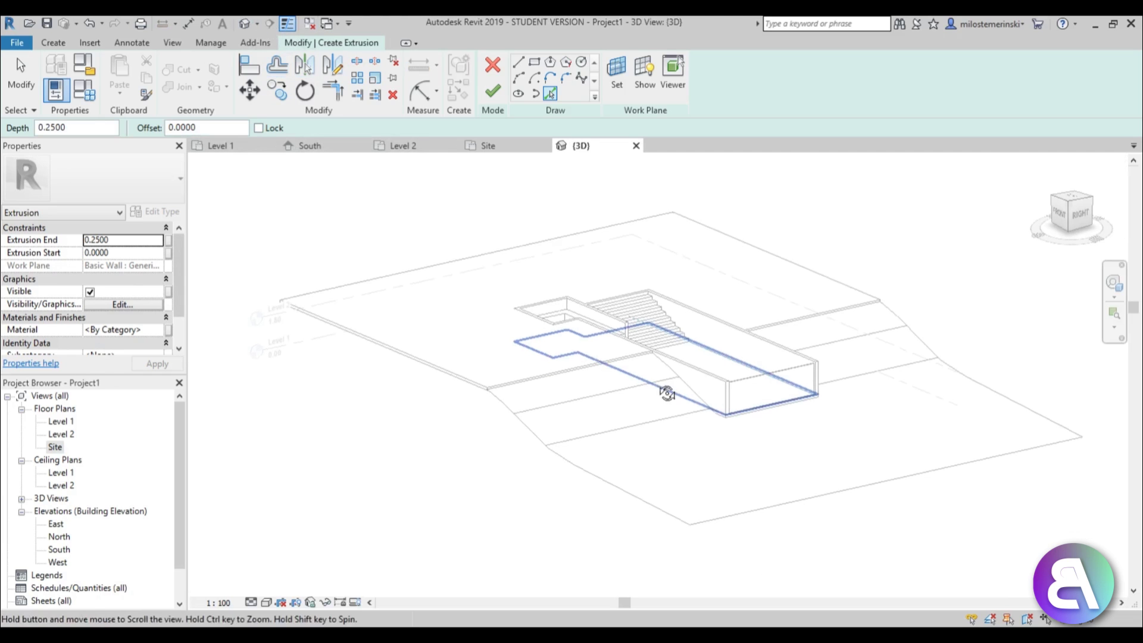
middle_click_drag(720, 354, 652, 400)
scroll(651, 400, "up", 3)
scroll(399, 304, "up", 4)
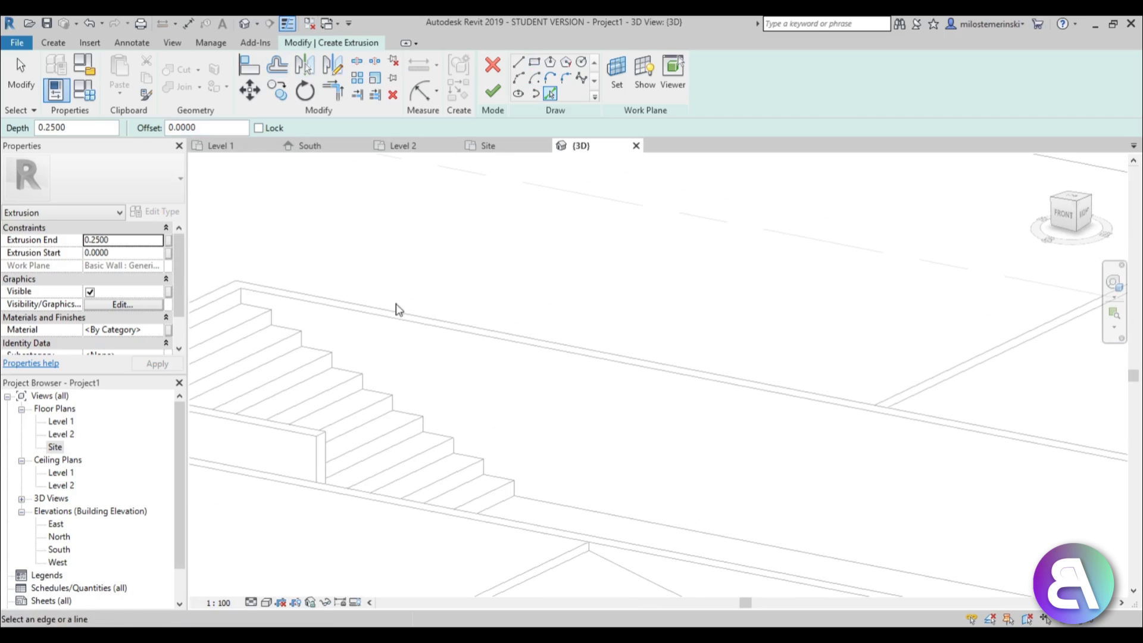
left_click(271, 319)
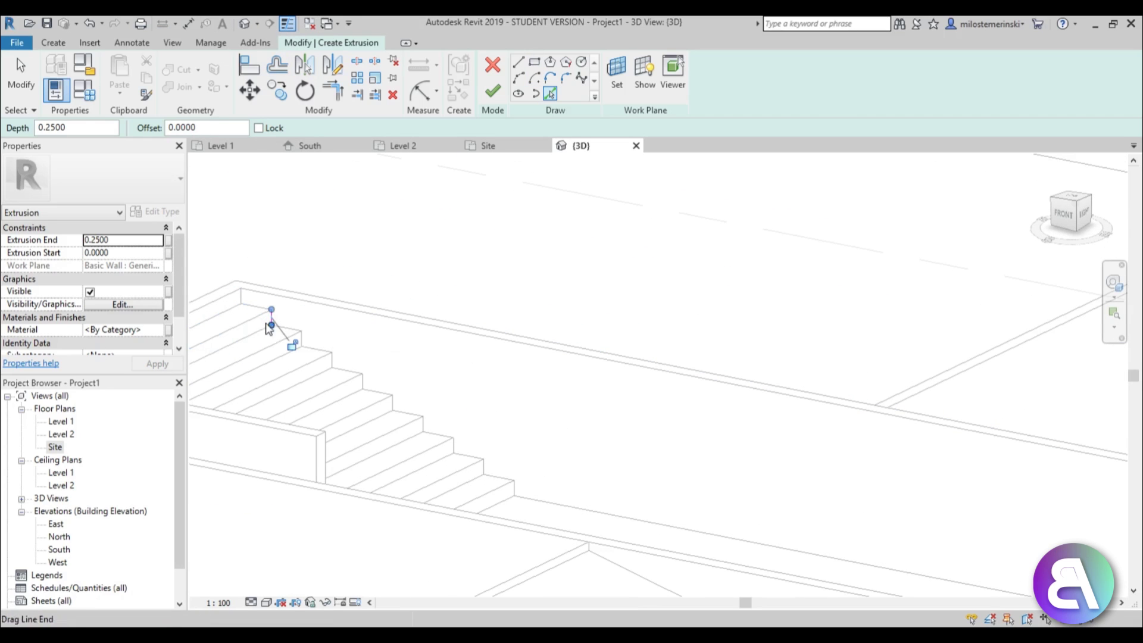
left_click(286, 328)
left_click(301, 340)
- Copy the sketched tread and riser pair repeatedly down the stairs until the profile reaches the pool floor
scroll(259, 332, "up", 3)
scroll(258, 333, "up", 1)
key("Escape")
key("Escape")
left_click_drag(395, 351, 345, 315)
key("c")
key("c")
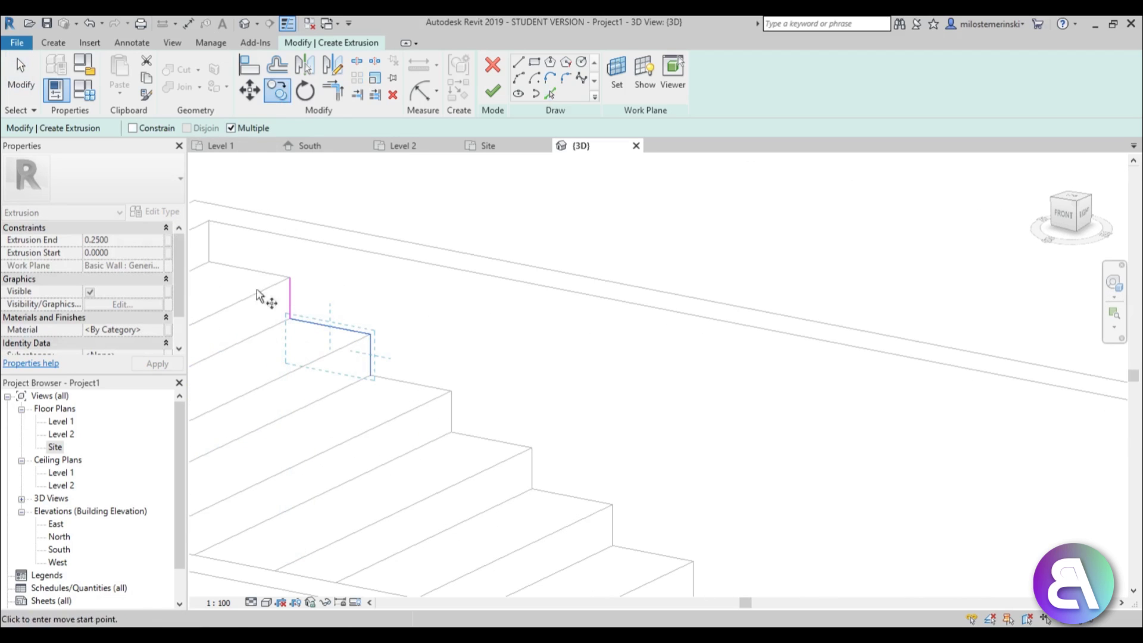
left_click(290, 318)
left_click(370, 374)
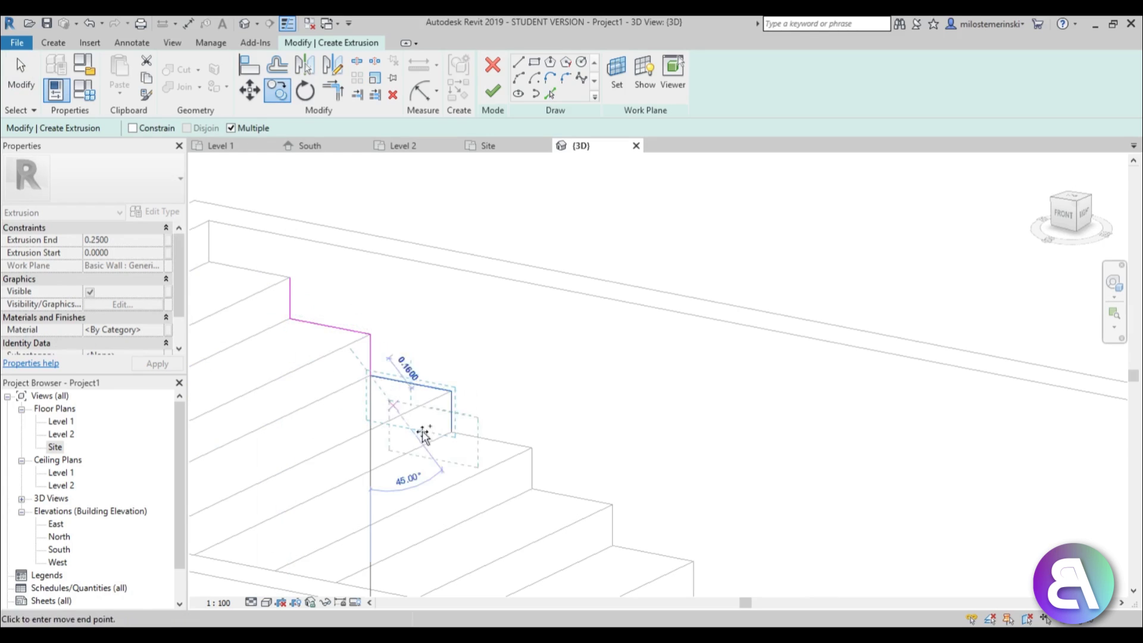
left_click(451, 432)
left_click(530, 488)
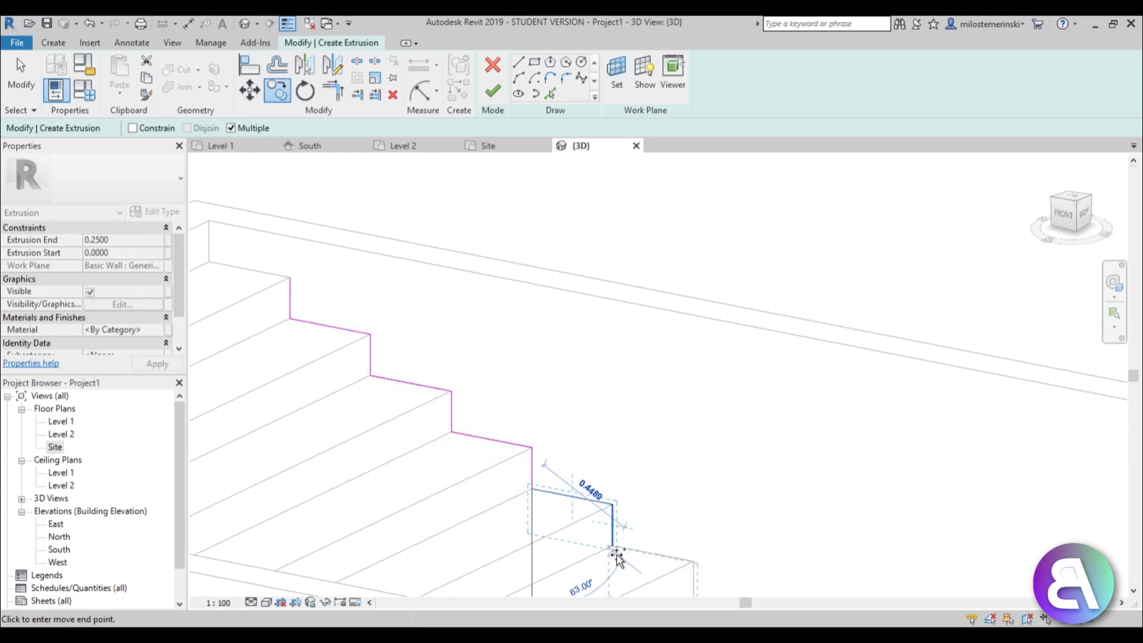
middle_click_drag(520, 509, 368, 213)
left_click(541, 306)
left_click(619, 360)
left_click(703, 418)
key("Escape")
key("Escape")
- Pick the pool floor edge along the wall and the vertical and top edges of the glass end wall as sketch lines
scroll(667, 399, "up", 5)
scroll(452, 261, "up", 4)
scroll(451, 267, "down", 6)
scroll(449, 273, "down", 3)
left_click(550, 93)
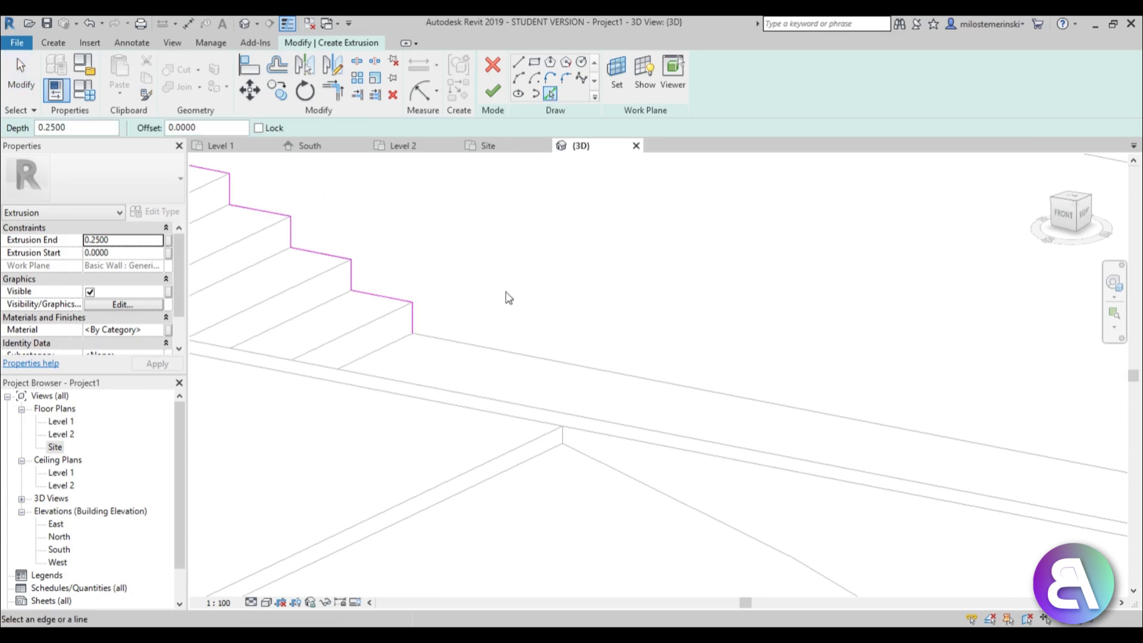
left_click(490, 352)
scroll(206, 274, "down", 6)
scroll(789, 350, "up", 4)
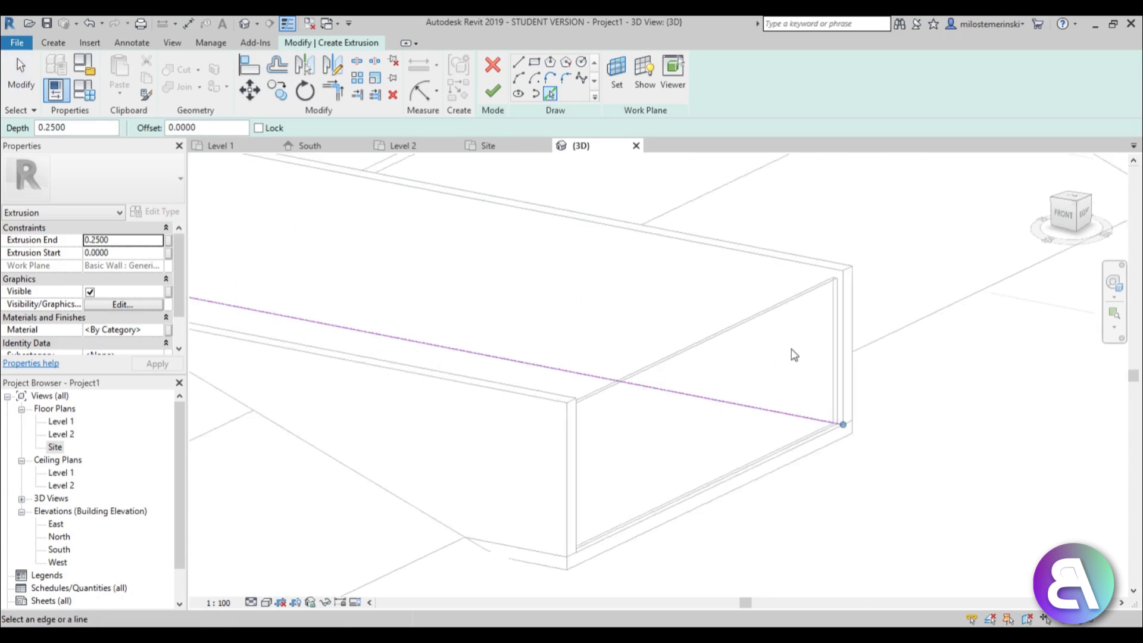
left_click(844, 370)
scroll(835, 278, "up", 2)
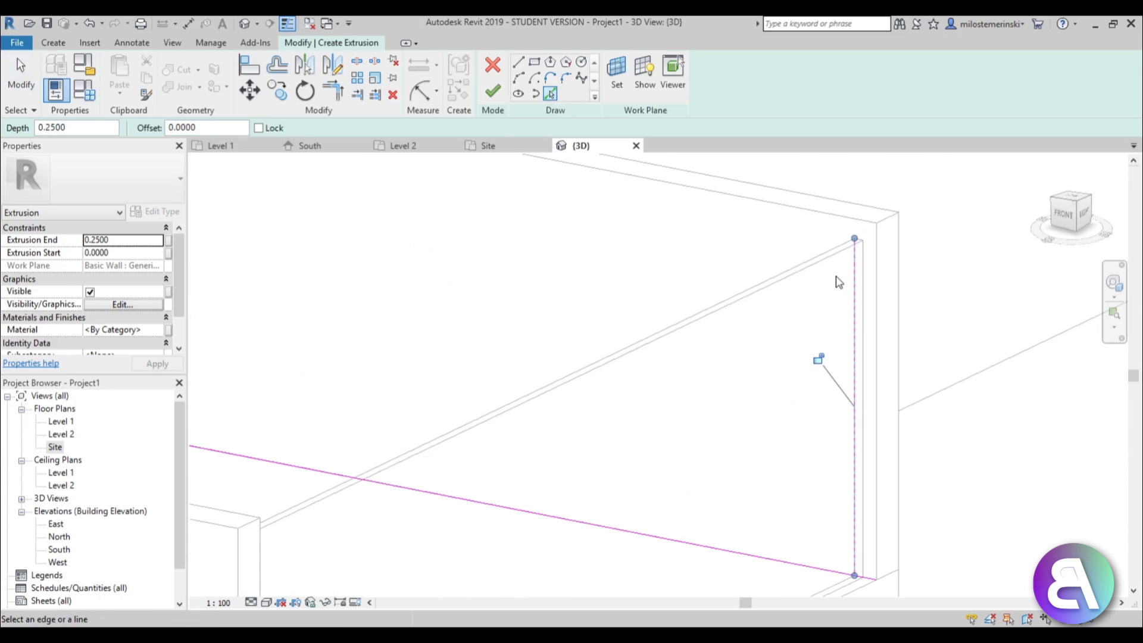
left_click(857, 239)
scroll(950, 285, "down", 4)
key("Escape")
- Move the short horizontal sketch line at the glass wall down slightly below the top of the glass
scroll(941, 282, "up", 5)
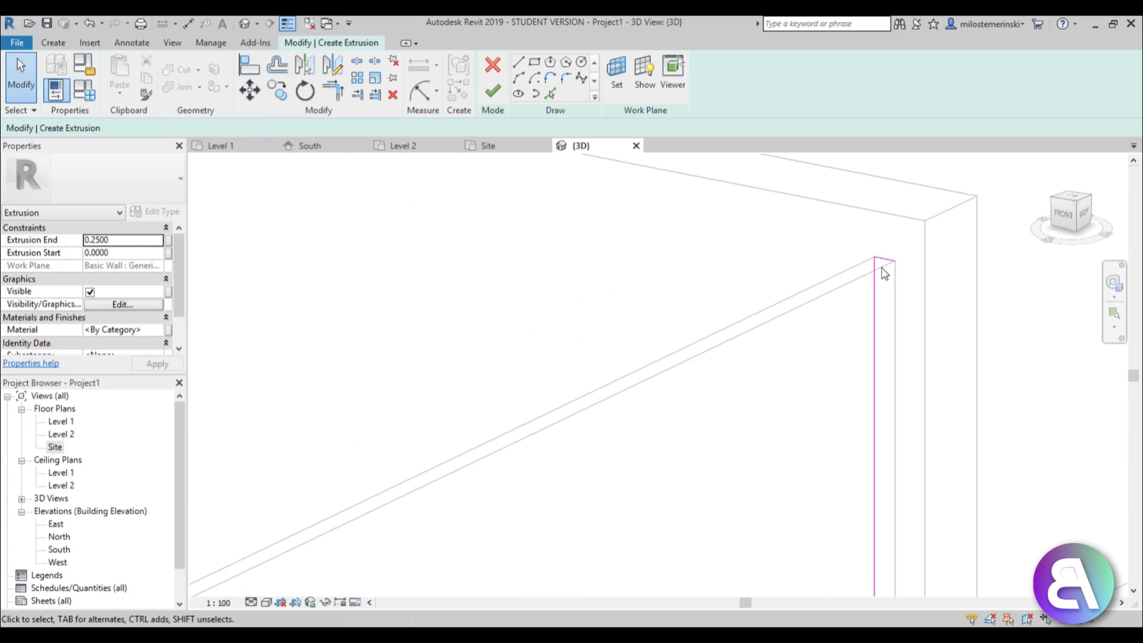
left_click(875, 298)
left_click_drag(875, 298, 874, 297)
scroll(885, 241, "down", 3)
scroll(887, 249, "up", 4)
scroll(911, 270, "down", 7)
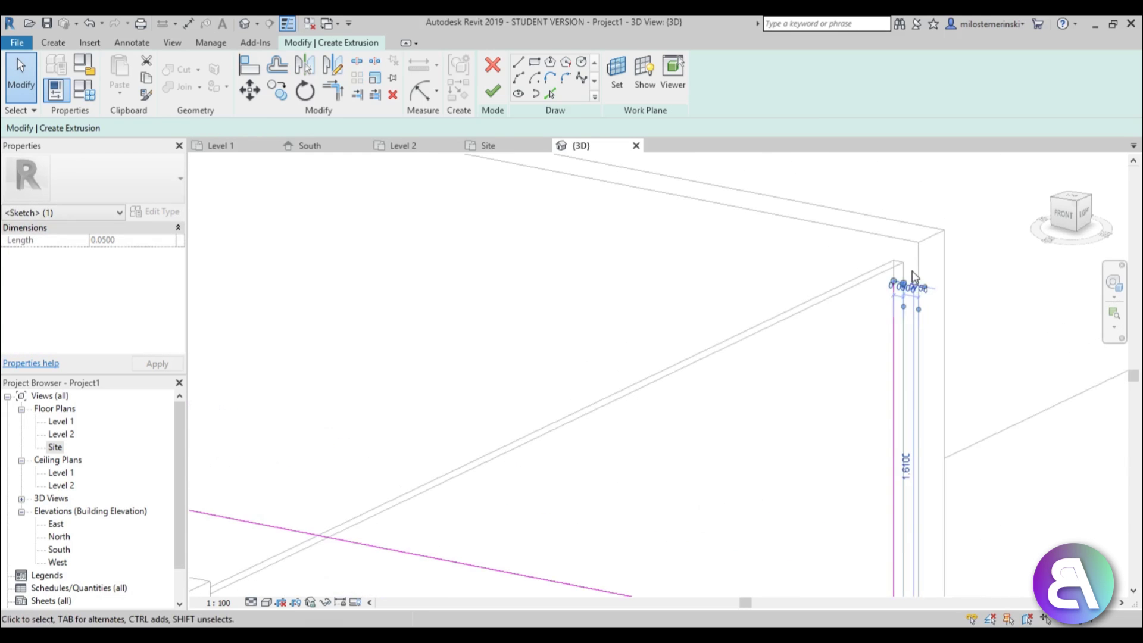
left_click(875, 320)
- Trim the short horizontal line at the glass to the top stair riser to form the water surface line
key("t")
key("r")
scroll(922, 295, "up", 3)
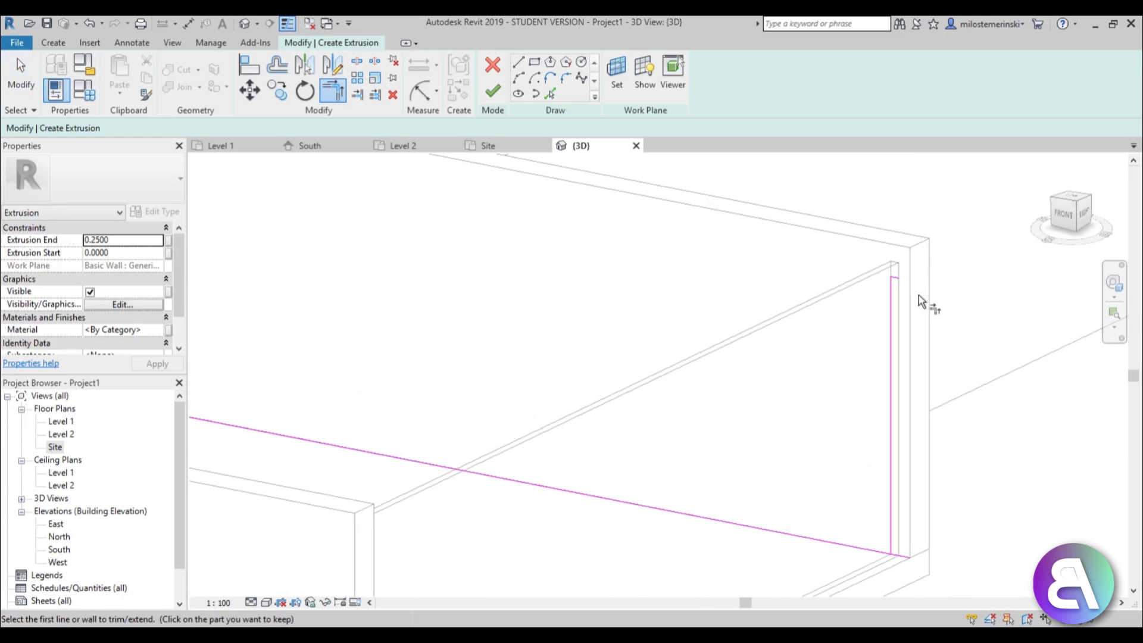
left_click(894, 277)
scroll(939, 354, "down", 5)
left_click(318, 219)
scroll(319, 219, "up", 5)
key("Escape")
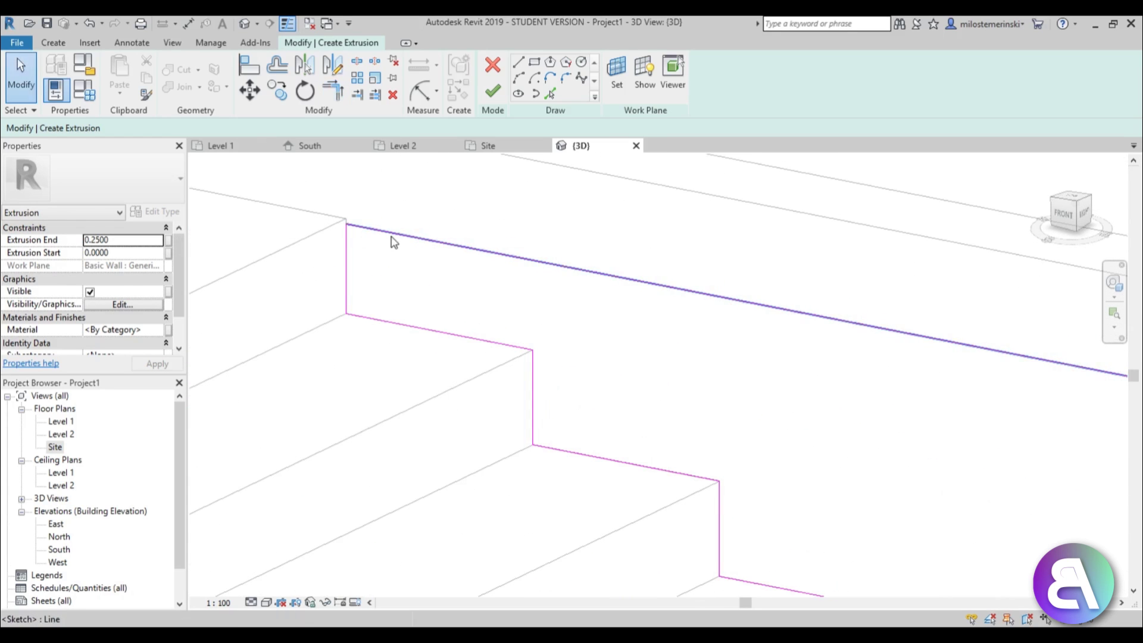
left_click(388, 244)
scroll(291, 204, "down", 3)
key("Escape")
scroll(326, 239, "down", 3)
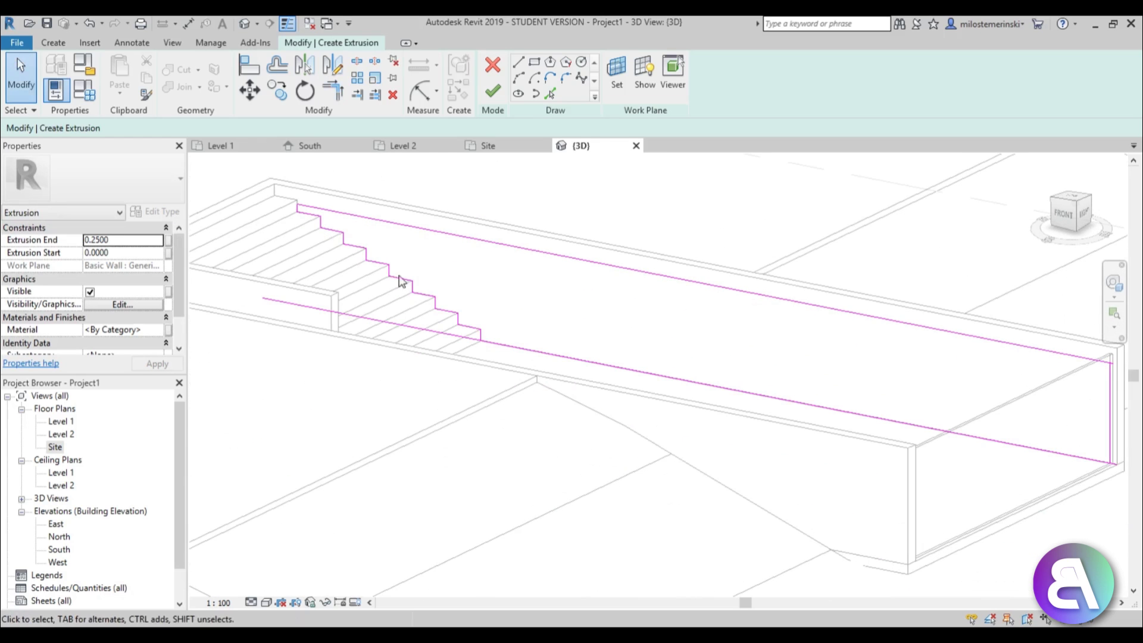
- Trim the floor line to the lowest riser, close the corners at the glass wall and finish the water extrusion
scroll(489, 334, "up", 3)
key("t")
key("r")
left_click(489, 341)
scroll(327, 262, "down", 5)
scroll(833, 387, "up", 5)
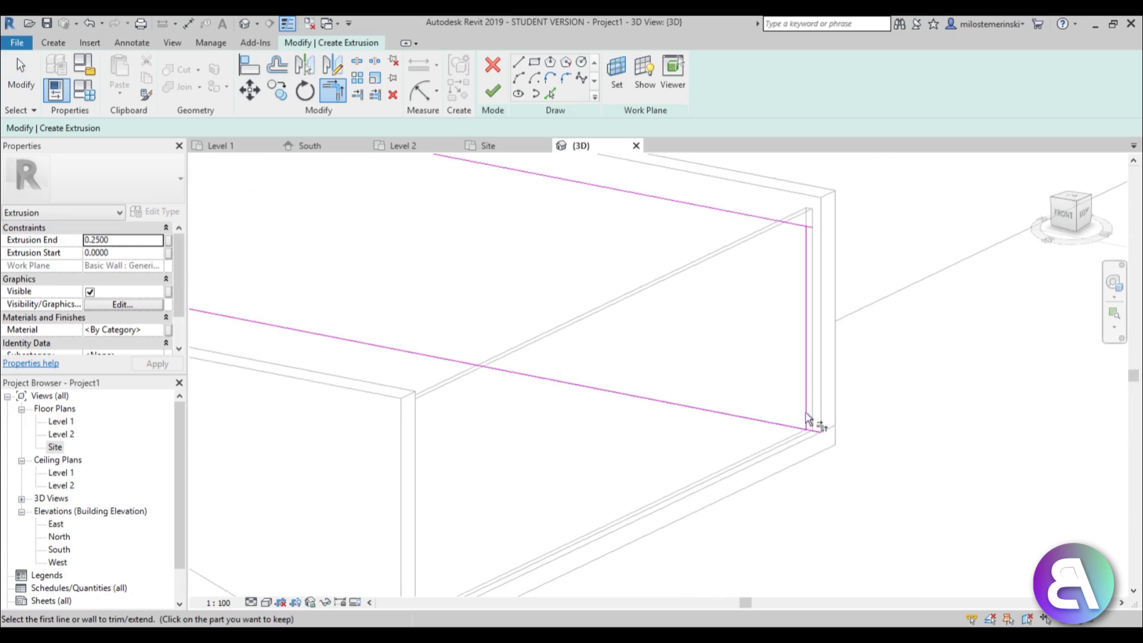
left_click(783, 426)
left_click(806, 251)
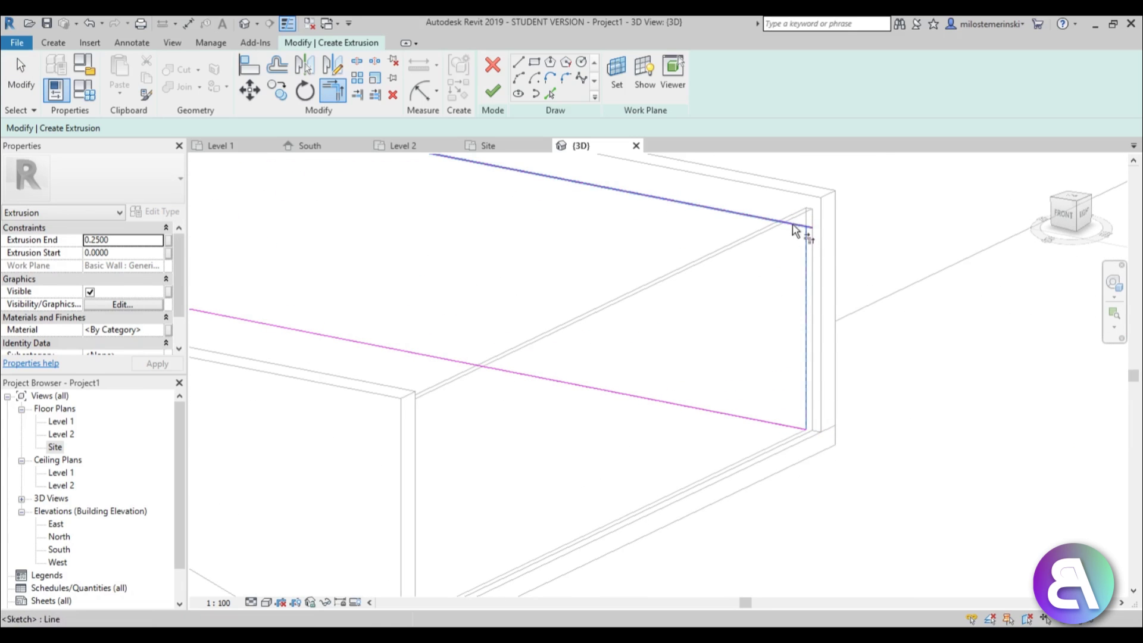
left_click(793, 225)
scroll(913, 257, "down", 4)
left_click(491, 91)
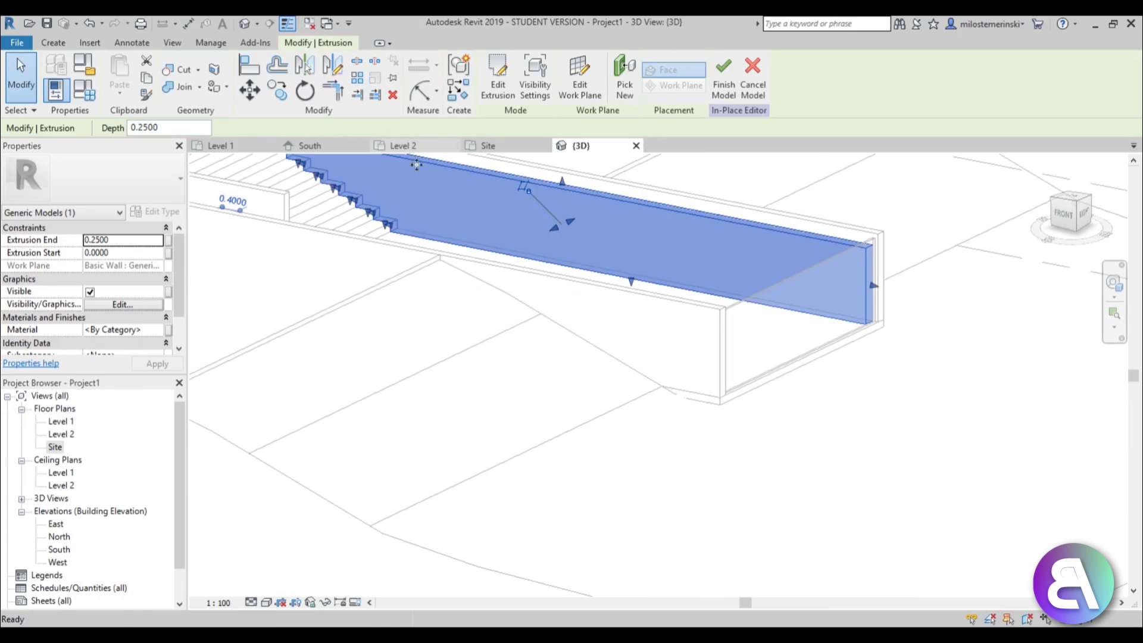
- Stretch the water extrusion from the far long wall across the stairs to the short wall beside them
middle_click_drag(597, 223, 573, 349, "shift")
left_click_drag(407, 374, 417, 370)
middle_click_drag(417, 373, 492, 290, "shift")
scroll(495, 283, "up", 3)
middle_click_drag(470, 206, 488, 304)
middle_click_drag(488, 303, 607, 415, "shift")
scroll(570, 351, "down", 5)
left_click(707, 249)
scroll(708, 249, "up", 2)
middle_click_drag(490, 284, 530, 209)
- Start a new water extrusion with its work plane on the side face of the existing water, level with the short wall
left_click(54, 43)
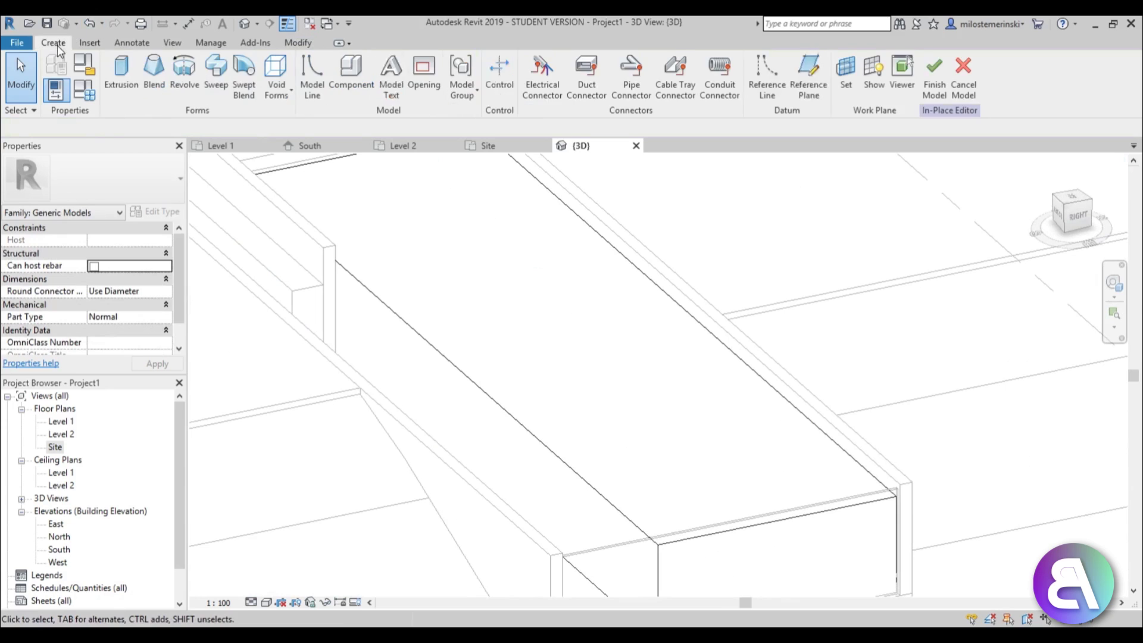
left_click(122, 83)
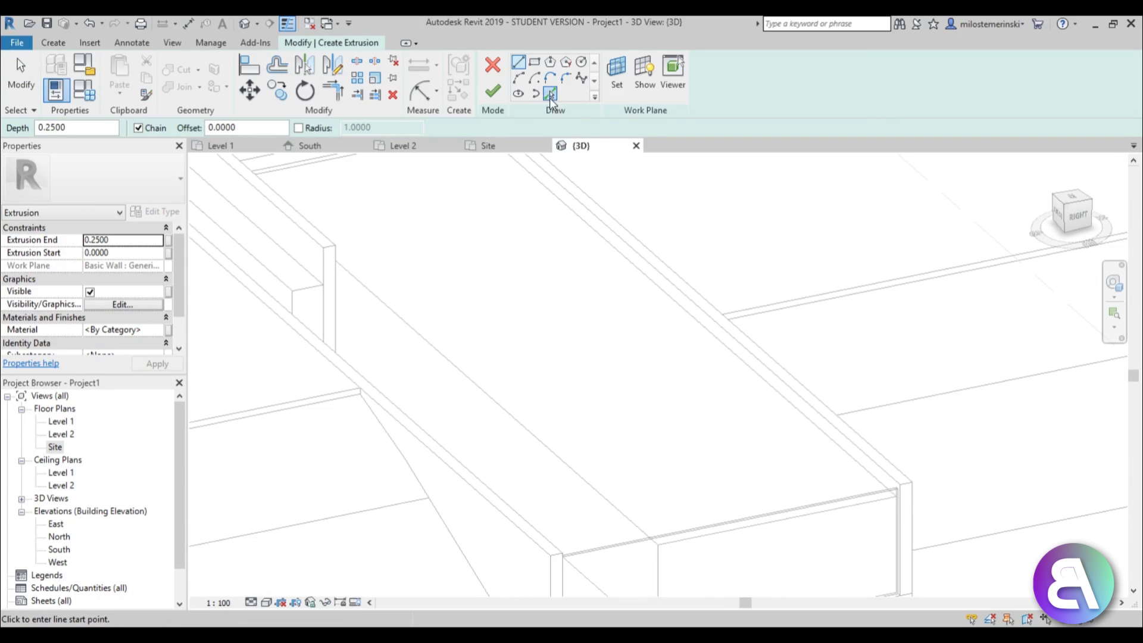
left_click(549, 96)
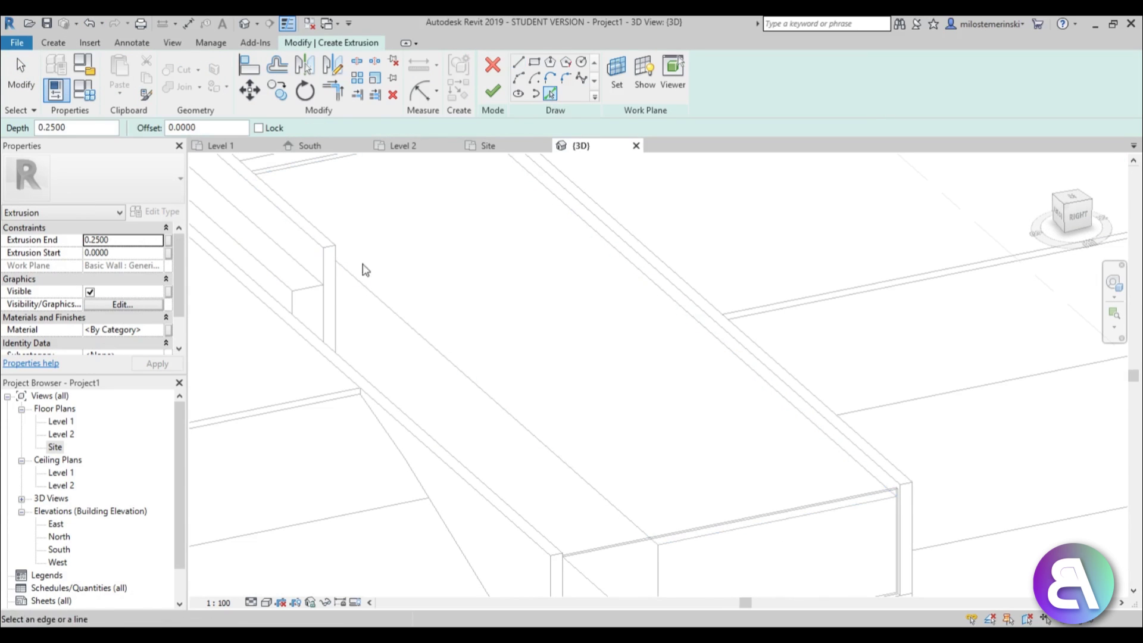
left_click(618, 76)
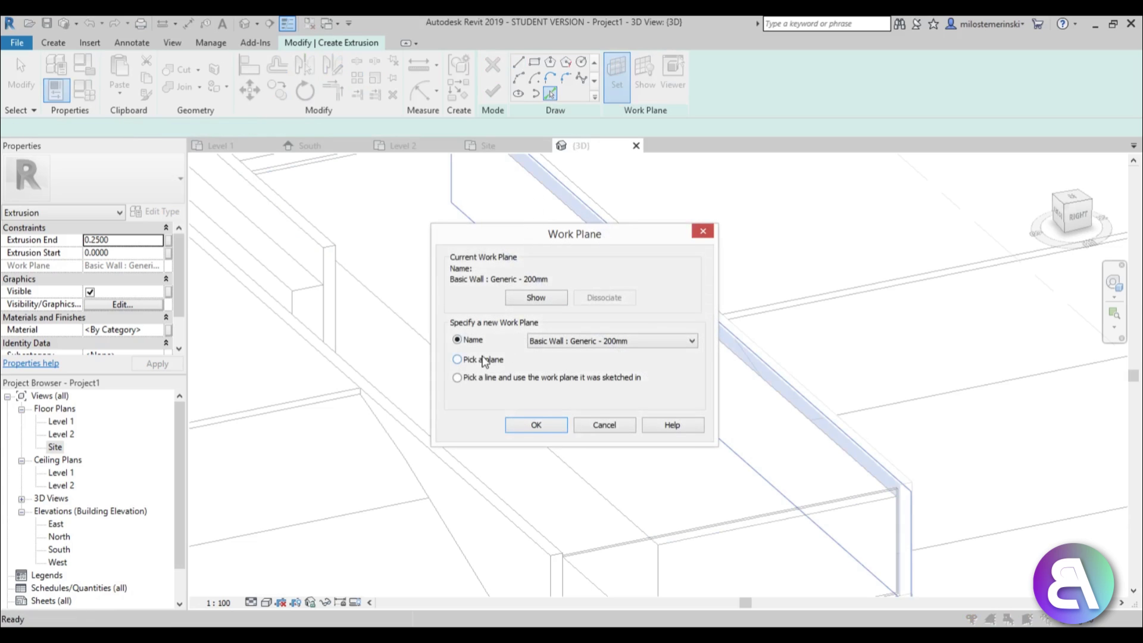
left_click(535, 424)
left_click(421, 340)
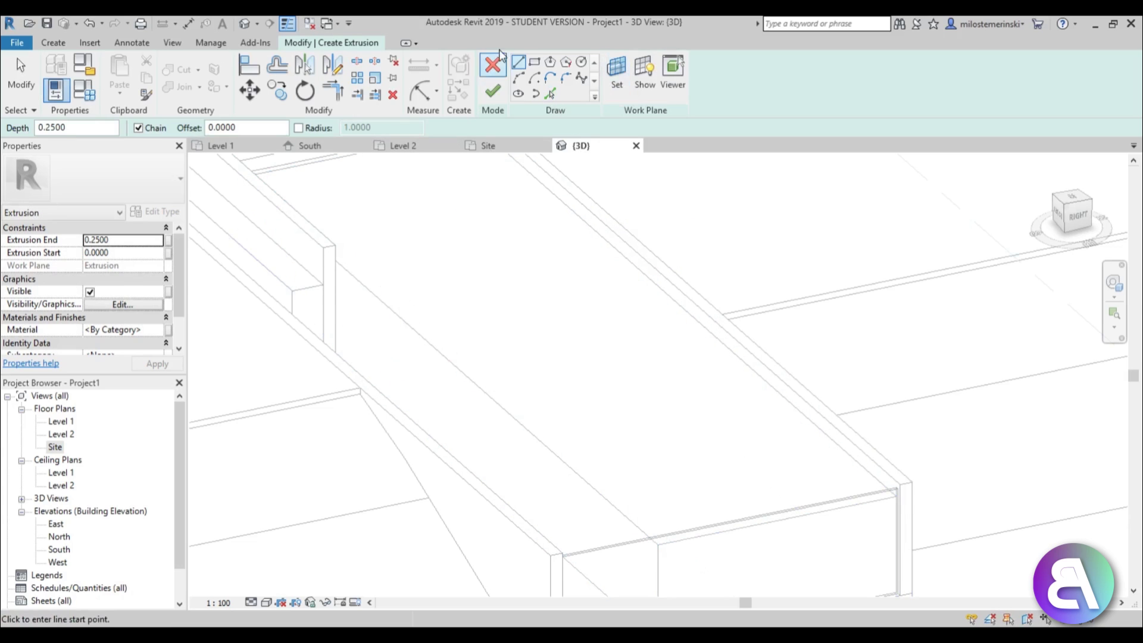
- Pick the short wall's vertical end edge and the water face's surface, floor and glass-end edges as the extrusion profile
left_click(550, 94)
left_click(332, 286)
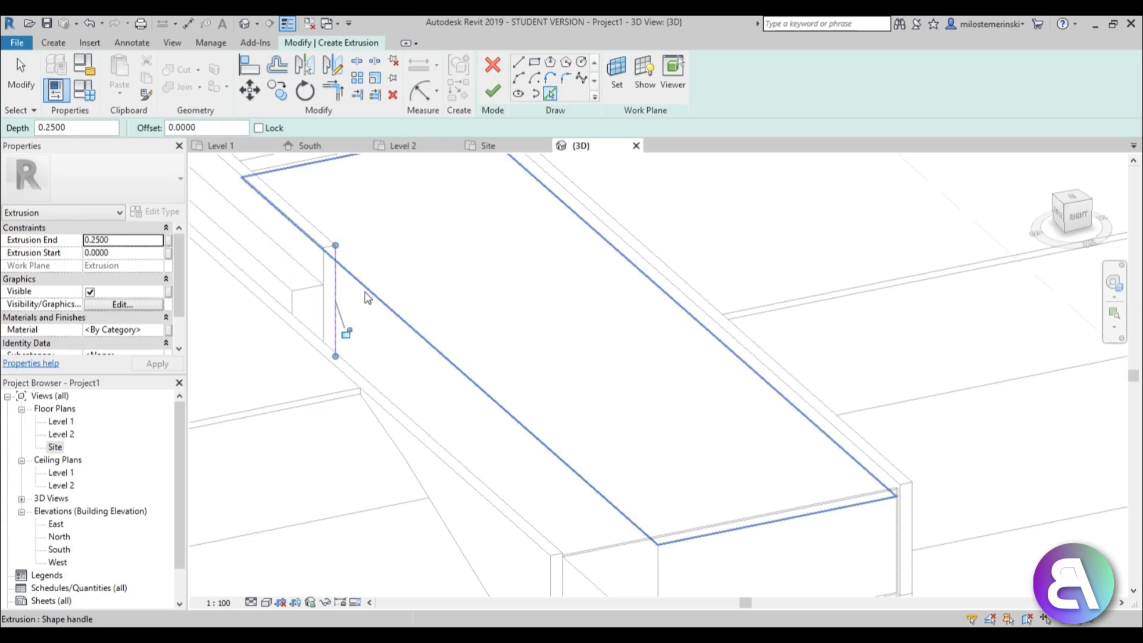
middle_click_drag(460, 345, 446, 368, "shift")
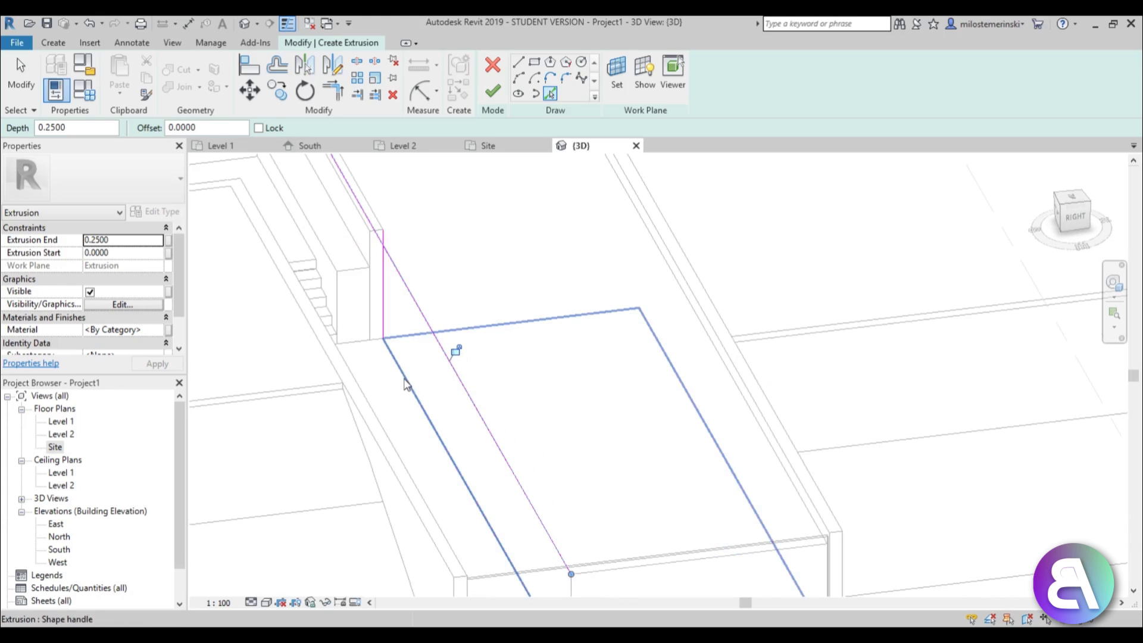
mouse_move(451, 413)
middle_mouse_down("shift")
mouse_move(538, 285)
mouse_move(531, 432)
middle_mouse_up("shift")
left_click(534, 271)
key("Escape")
scroll(494, 294, "down", 2)
middle_click_drag(449, 261, 485, 391)
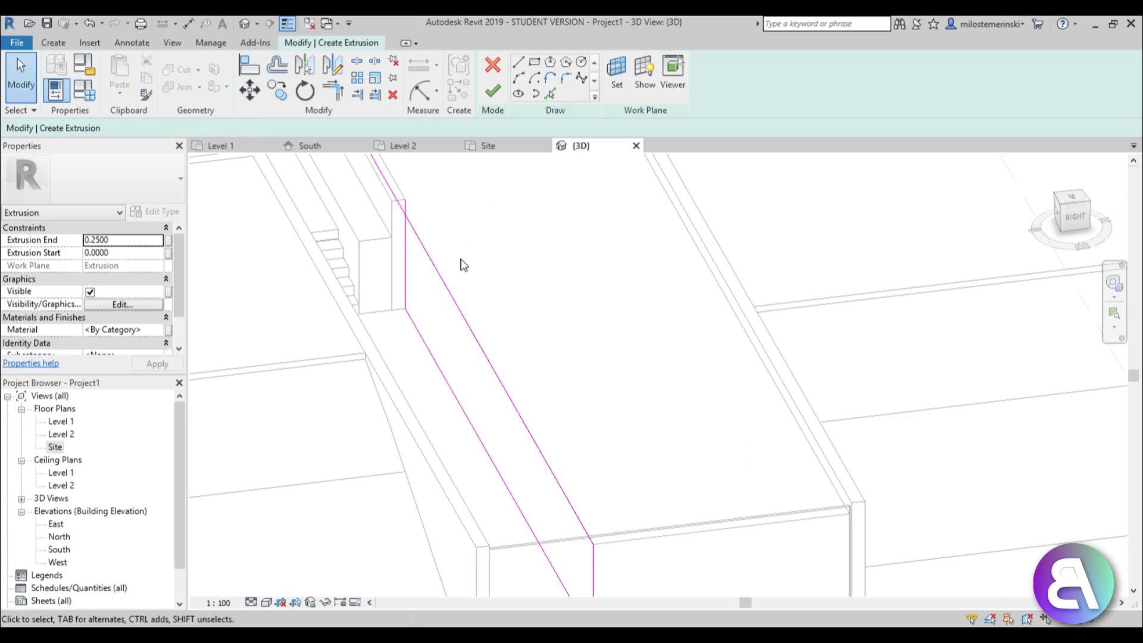
- Trim the profile's open corner at the short wall, finish the extrusion and stretch it to the short wall's other face
key("t")
key("r")
left_click(406, 232)
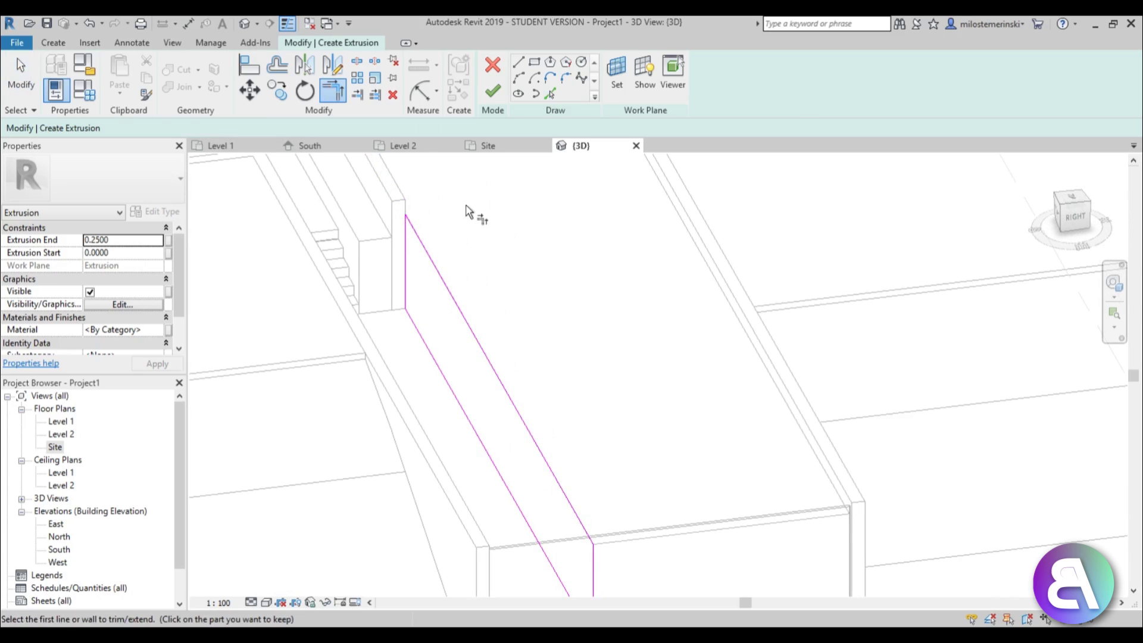
left_click(486, 103)
middle_click_drag(463, 256, 460, 304)
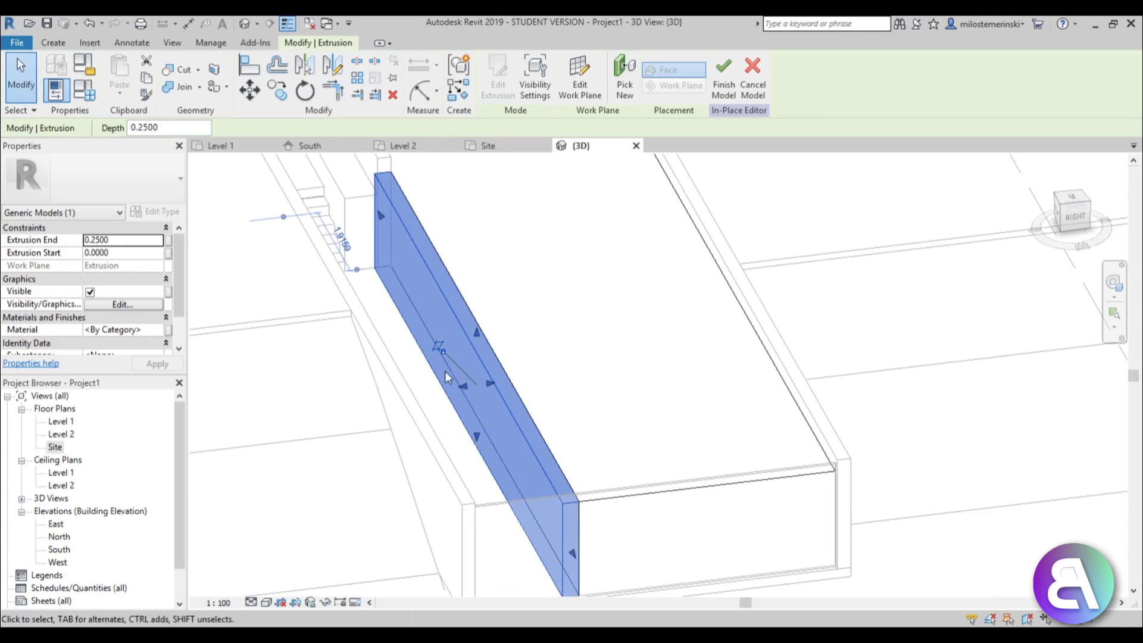
left_click_drag(465, 387, 475, 384)
scroll(592, 285, "down", 2)
- Join the narrow water strip beside the short wall with the main water extrusion
left_click(609, 317)
middle_click_drag(586, 261, 595, 306, "shift")
scroll(578, 300, "up", 2)
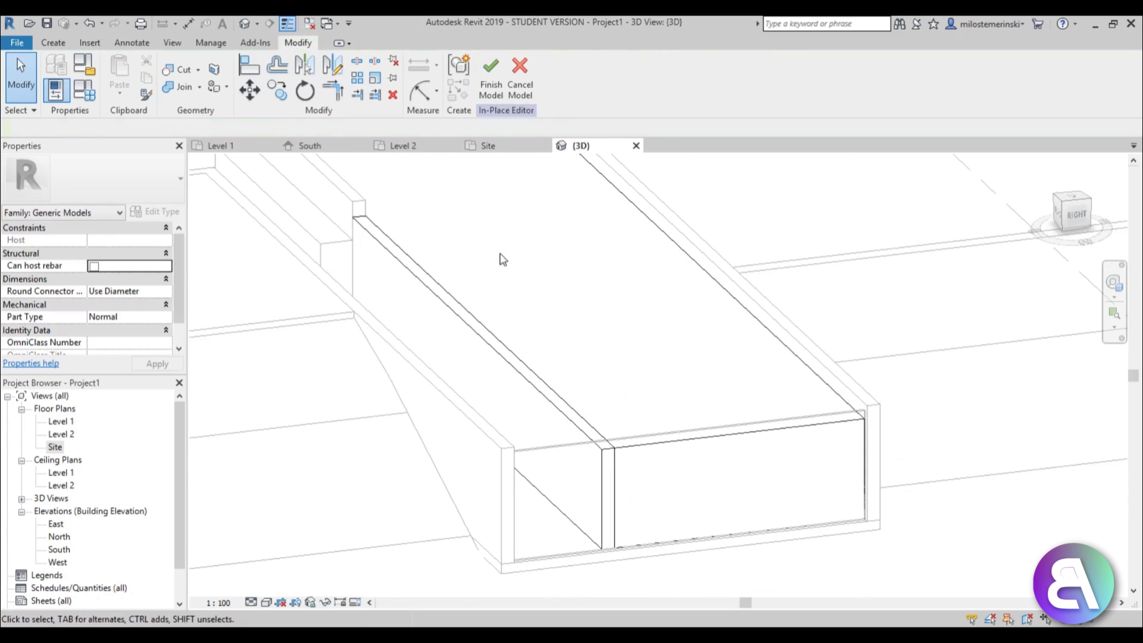
left_click(178, 87)
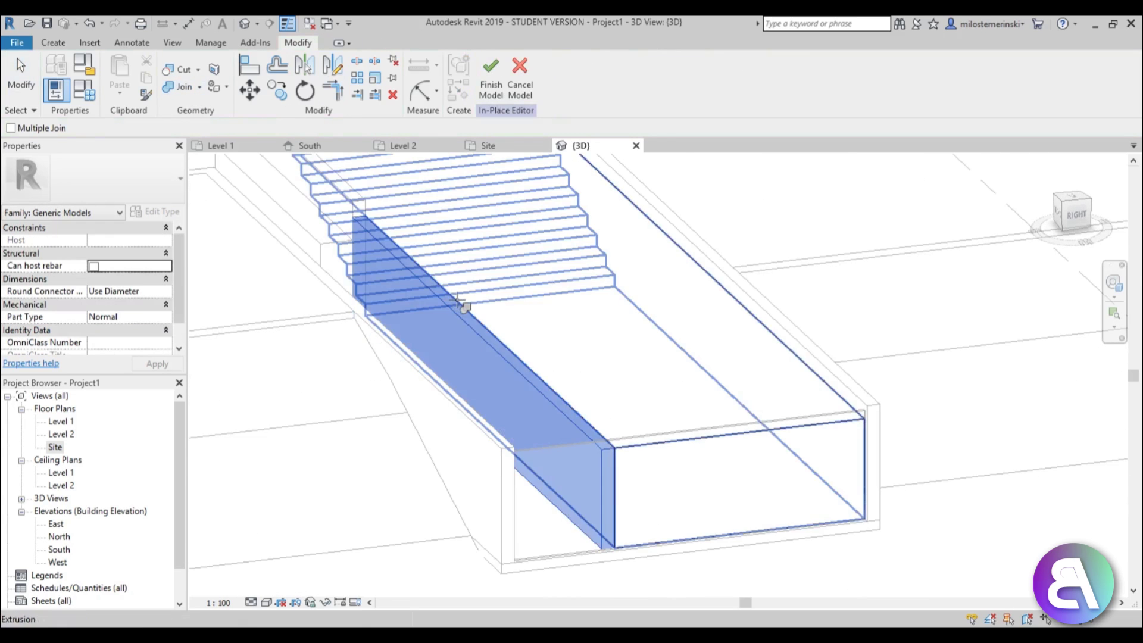
scroll(503, 277, "down", 2)
mouse_move(503, 278)
middle_mouse_down("shift")
mouse_move(498, 303)
mouse_move(495, 272)
middle_mouse_up("shift")
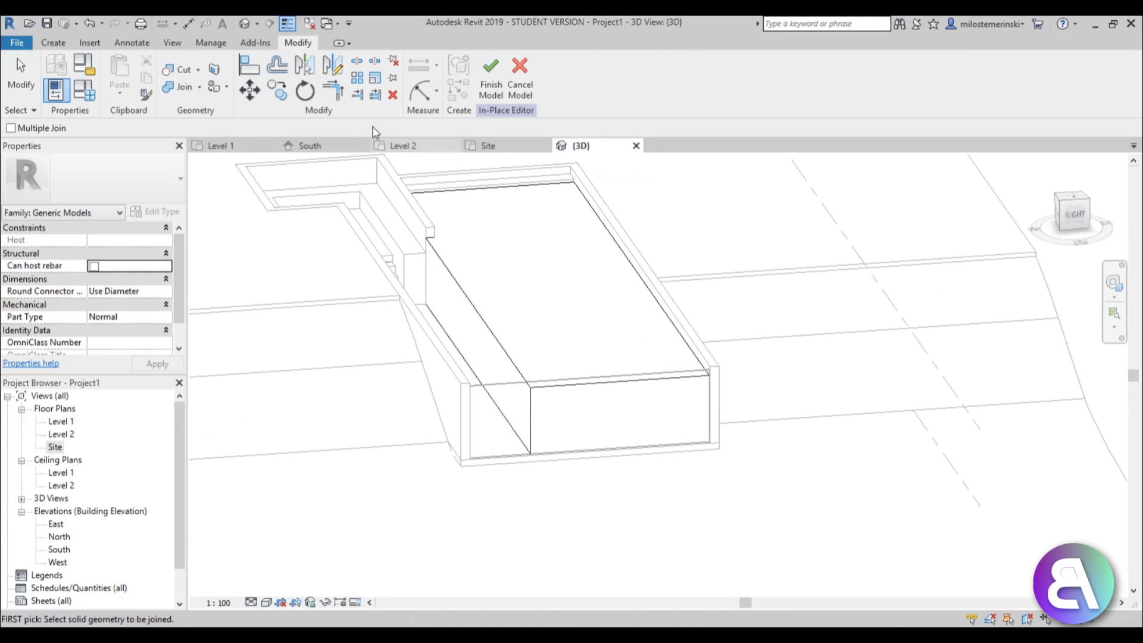
- Start another water extrusion with its work plane on the side face of the joined water
left_click(59, 44)
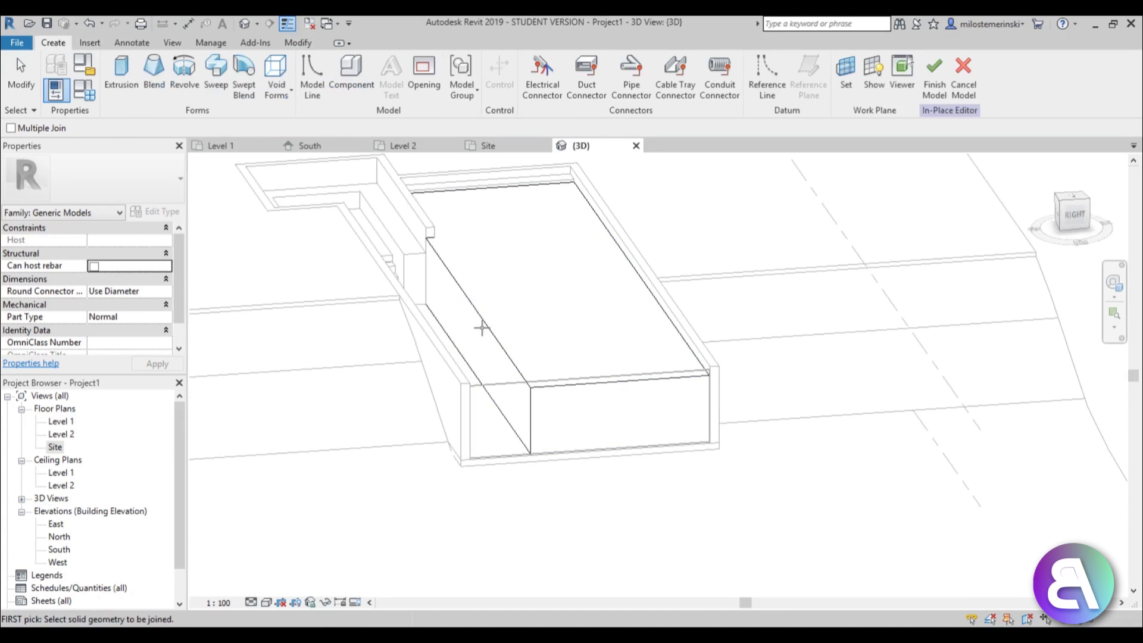
scroll(375, 214, "up", 2)
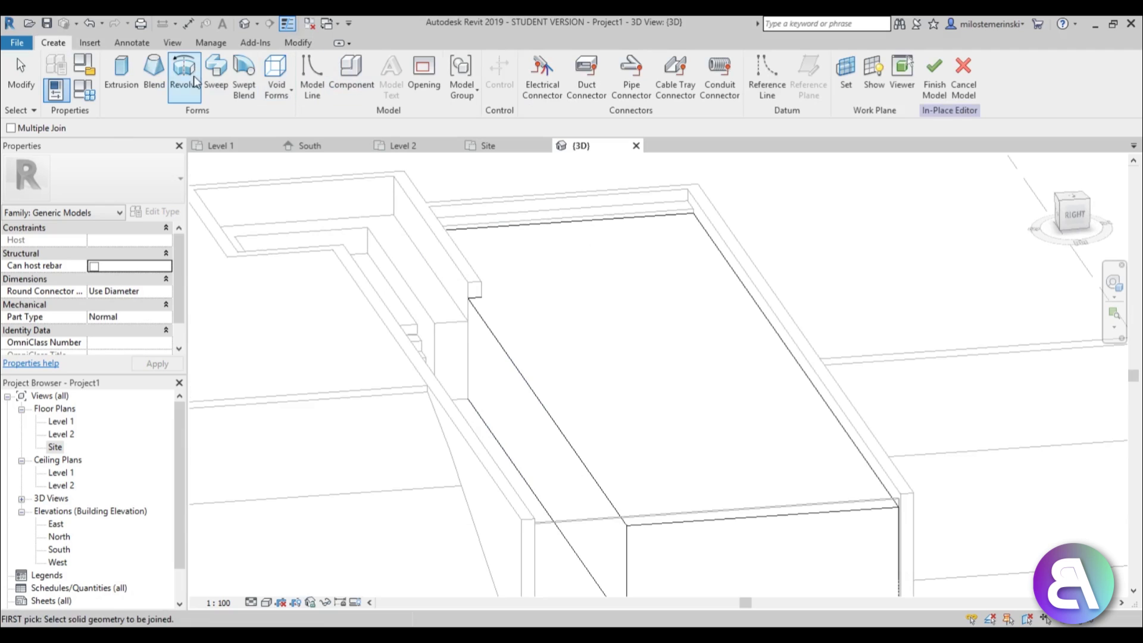
left_click(122, 74)
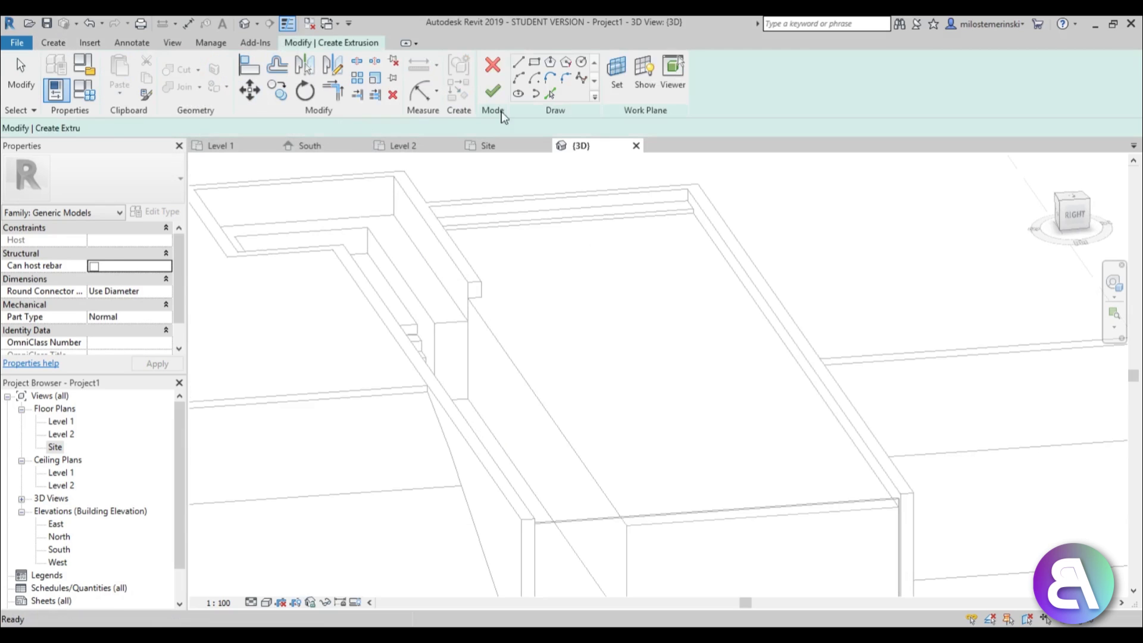
left_click(613, 84)
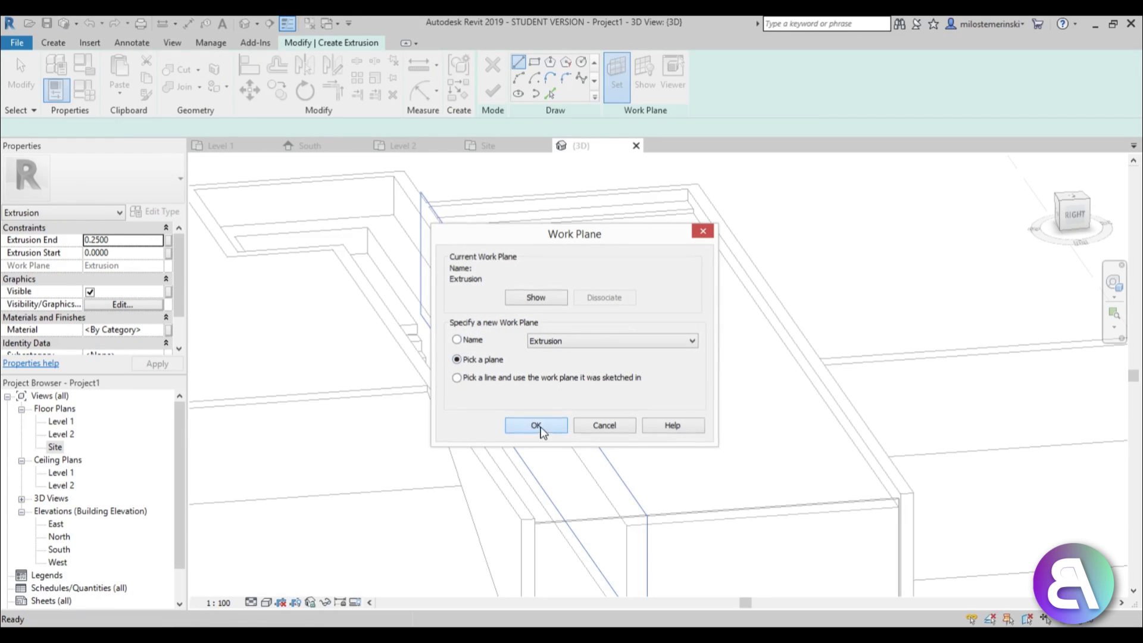
left_click(539, 426)
left_click(560, 440)
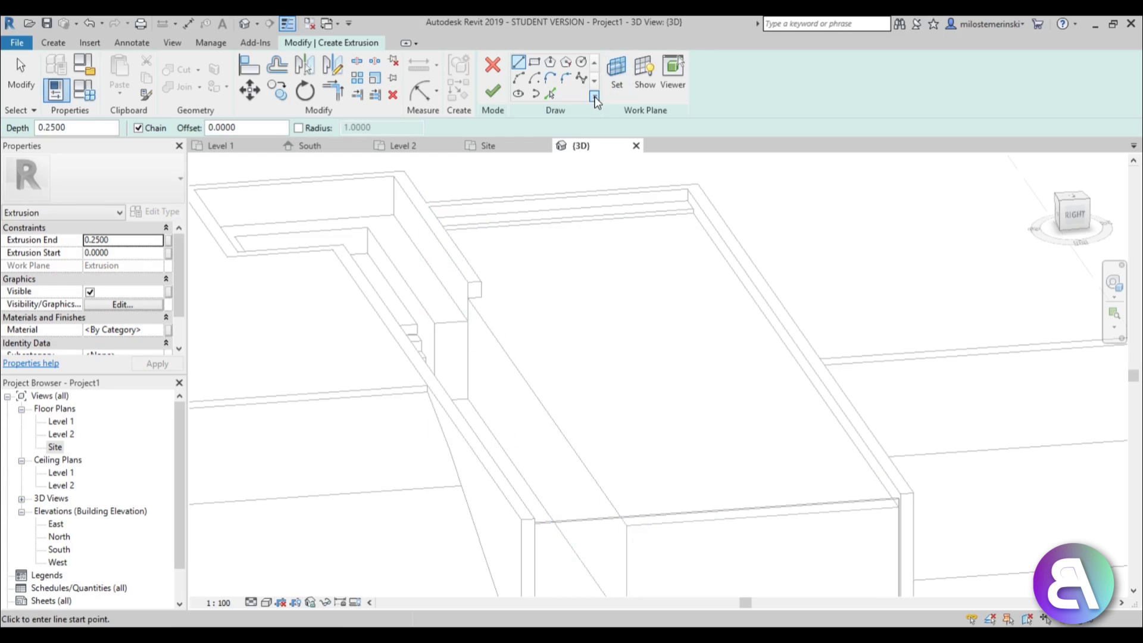
- Pick the water surface, thick wall top, back wall, thick wall end, floor and glass-end edges as the profile
left_click(553, 93)
left_click(487, 321)
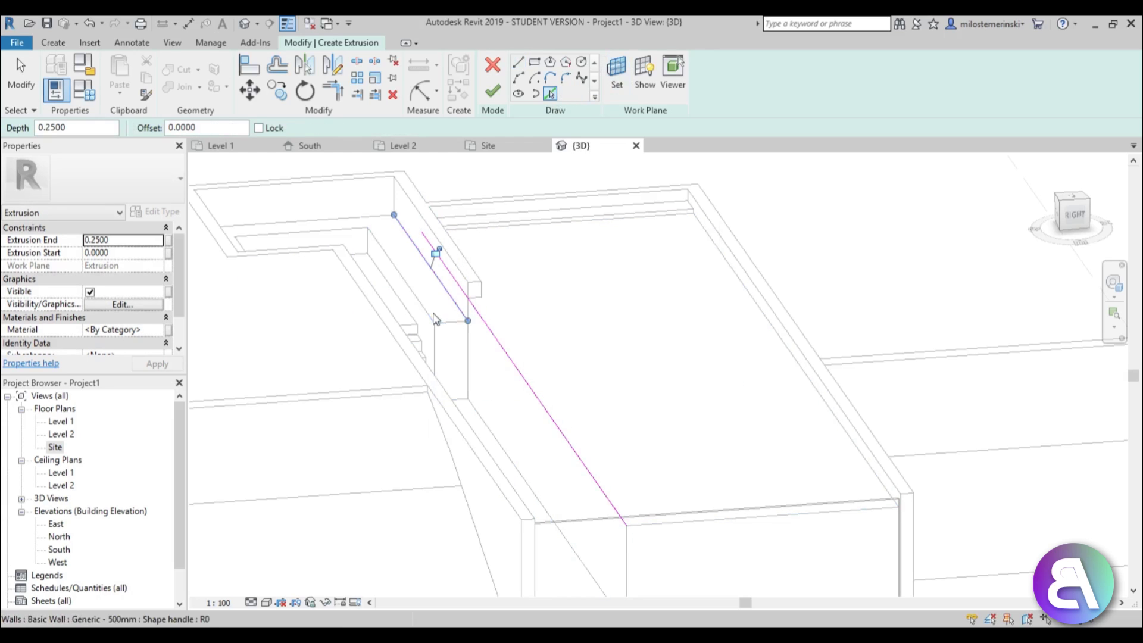
left_click(395, 205)
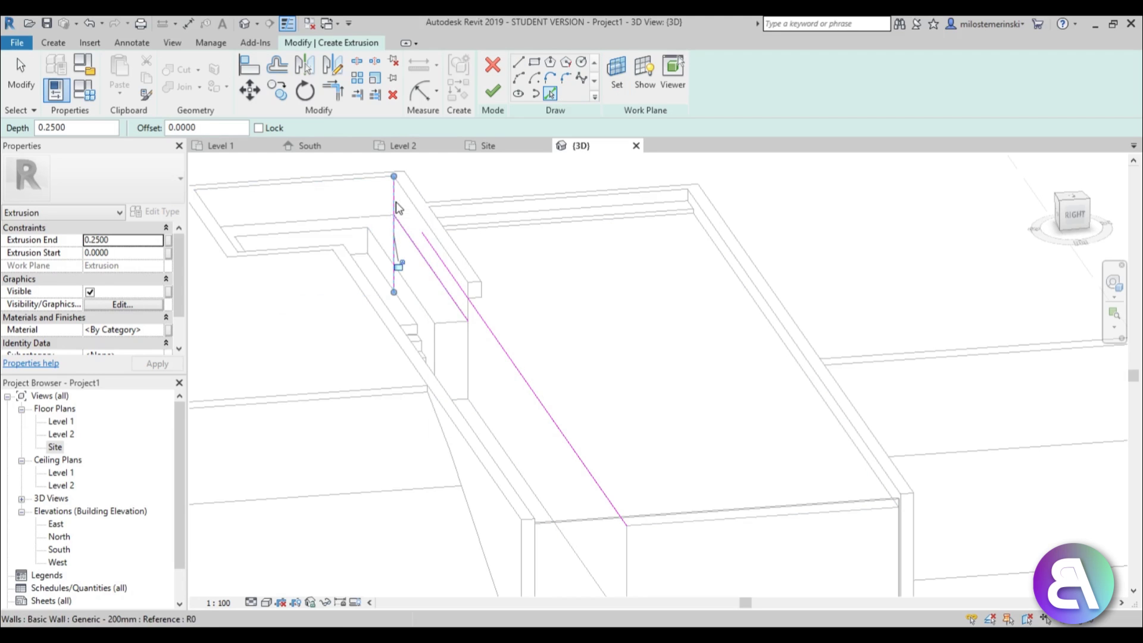
left_click(625, 572)
middle_click_drag(556, 500, 528, 395)
left_click(516, 400)
key("Escape")
key("Escape")
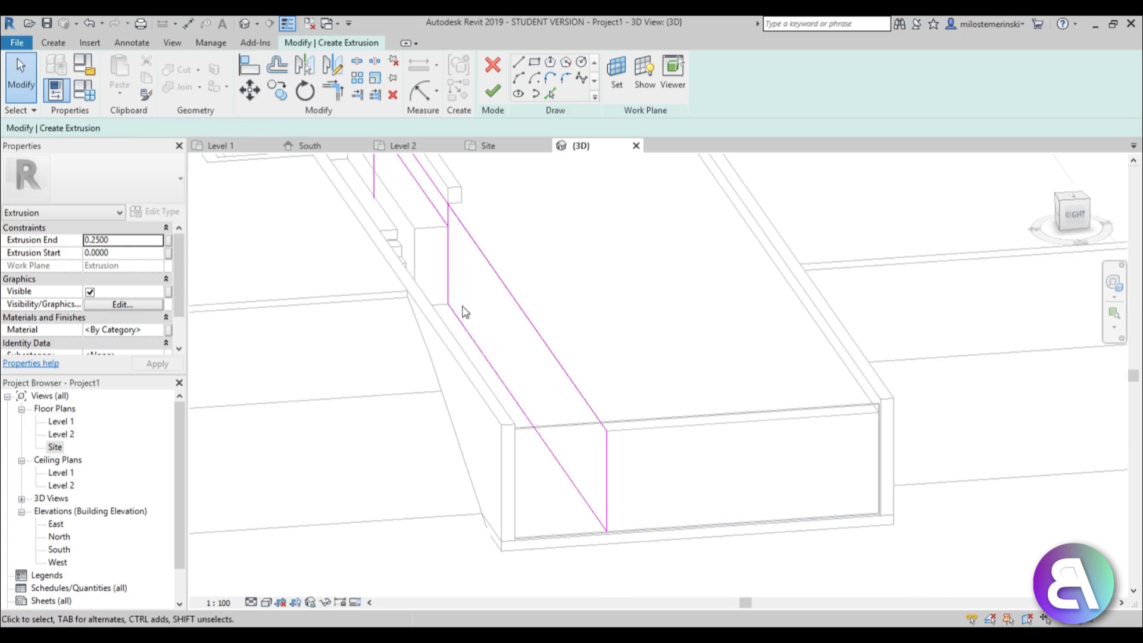
- Trim the picked lines into a closed profile around the thick wall's ledge and finish the extrusion
key("r")
middle_click_drag(464, 297, 540, 456)
scroll(448, 303, "up", 2)
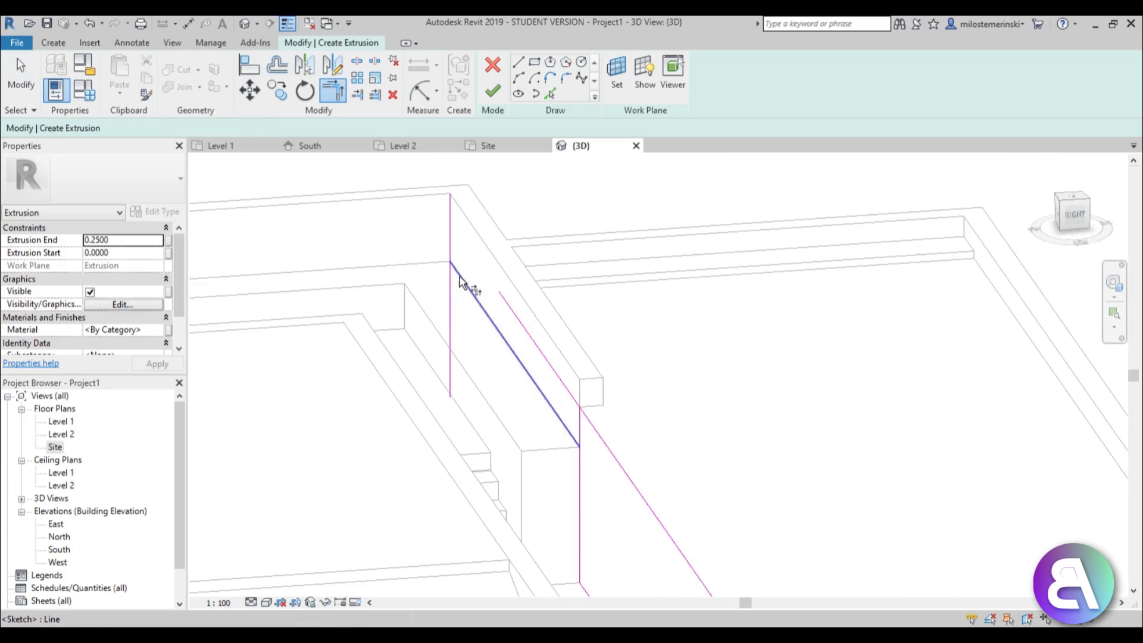
left_click(525, 331)
mouse_move(613, 519)
middle_mouse_down()
mouse_move(510, 268)
mouse_move(605, 446)
mouse_move(673, 528)
middle_mouse_up()
left_click(494, 92)
- Stretch the new water extrusion across the thick wall to a depth of 0.5
middle_click_drag(574, 268, 556, 352)
left_click_drag(482, 352, 460, 351)
scroll(529, 315, "down", 2)
mouse_move(562, 327)
middle_mouse_down("shift")
mouse_move(527, 339)
mouse_move(571, 334)
middle_mouse_up("shift")
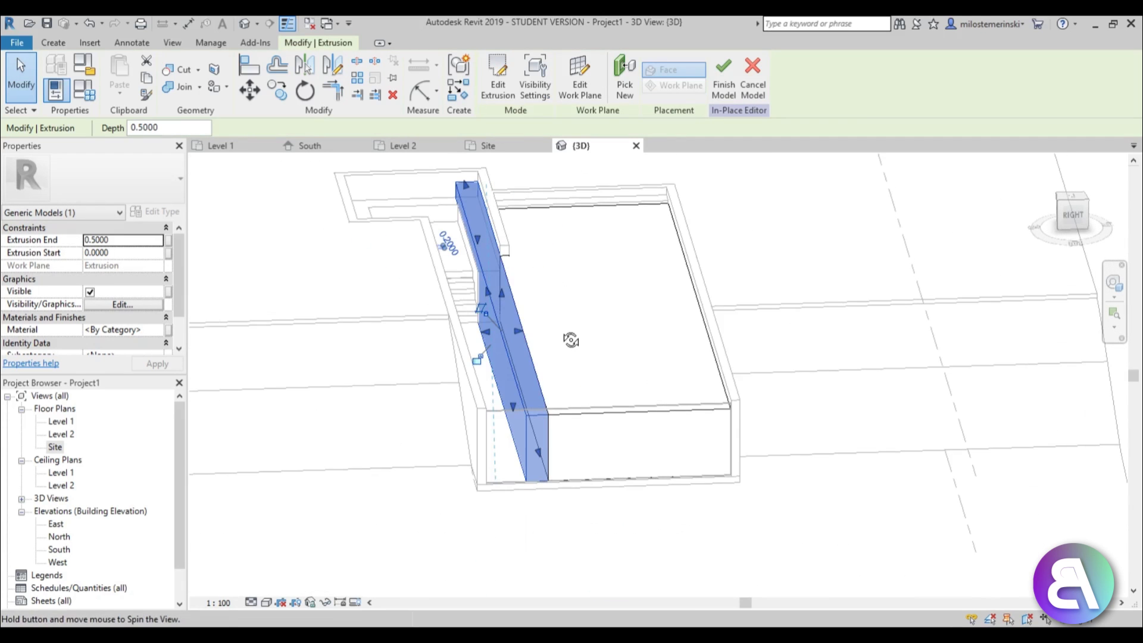
scroll(500, 179, "up", 2)
- Join the water above the thick wall with the rest of the water
left_click(185, 88)
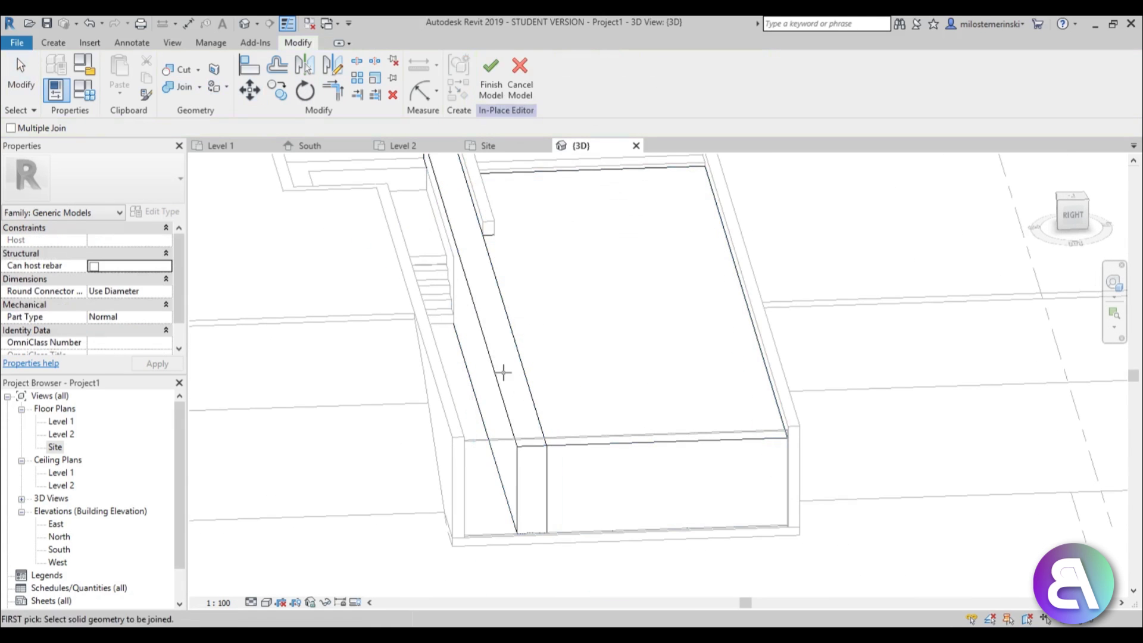
middle_click_drag(563, 398, 606, 452)
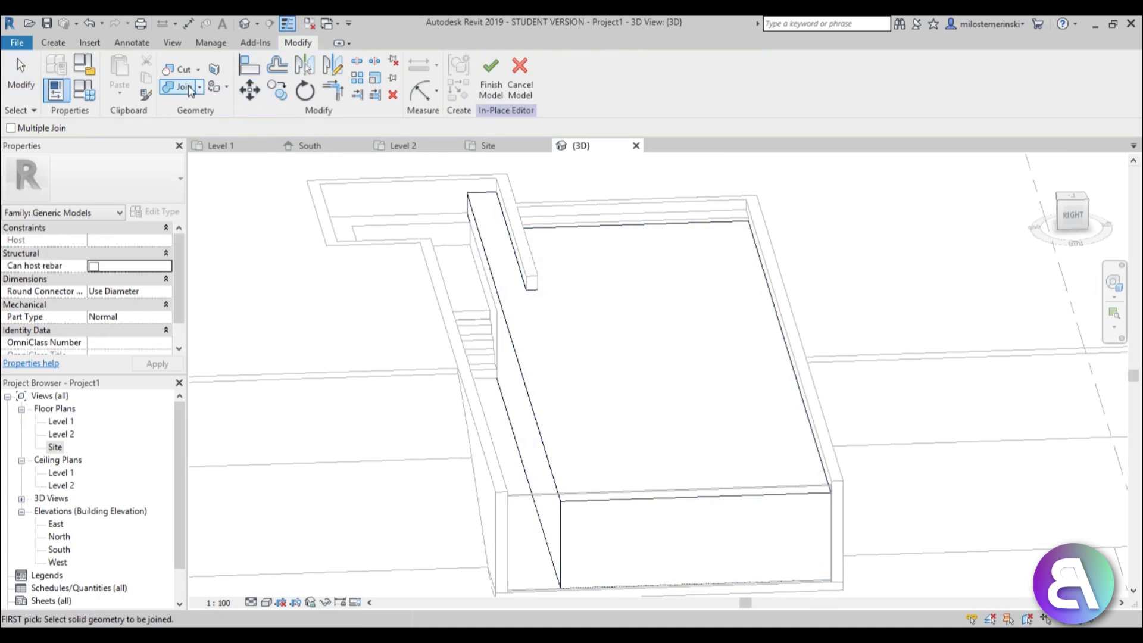
key("Escape")
- Set the work plane to the joined water's side face next to the narrow stairs and start a new extrusion
left_click(69, 43)
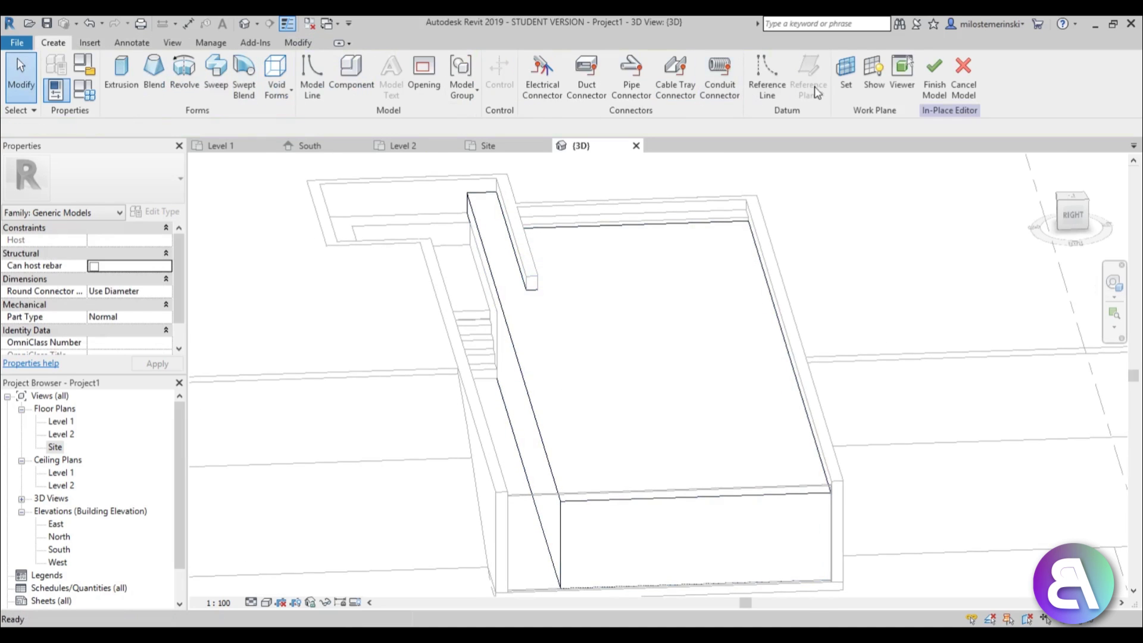
left_click(845, 77)
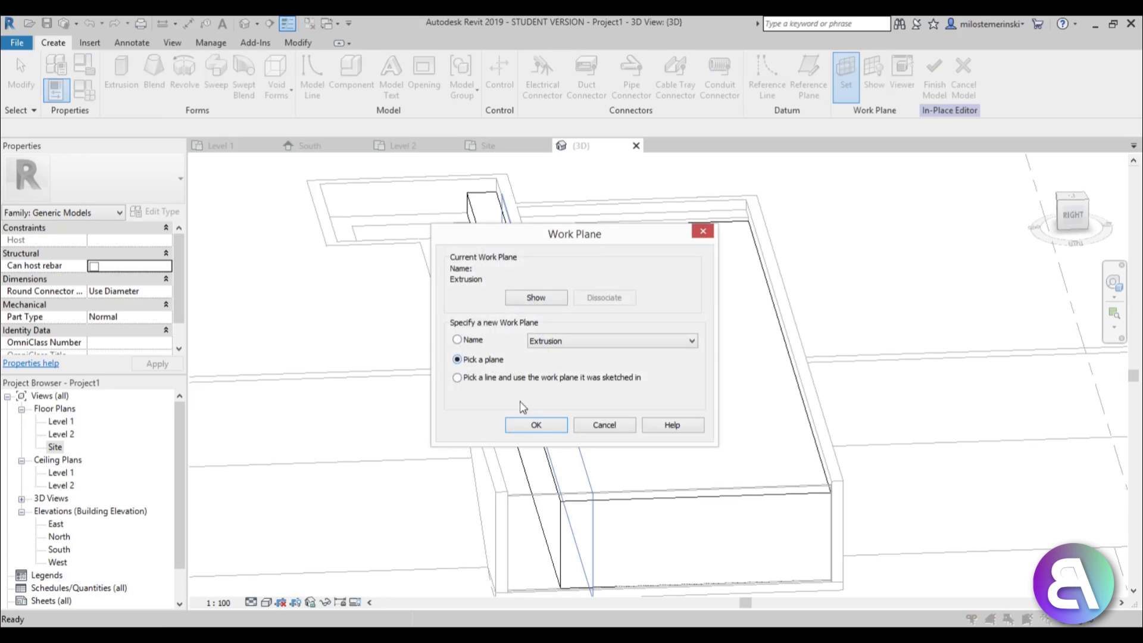
left_click(535, 425)
left_click(544, 455)
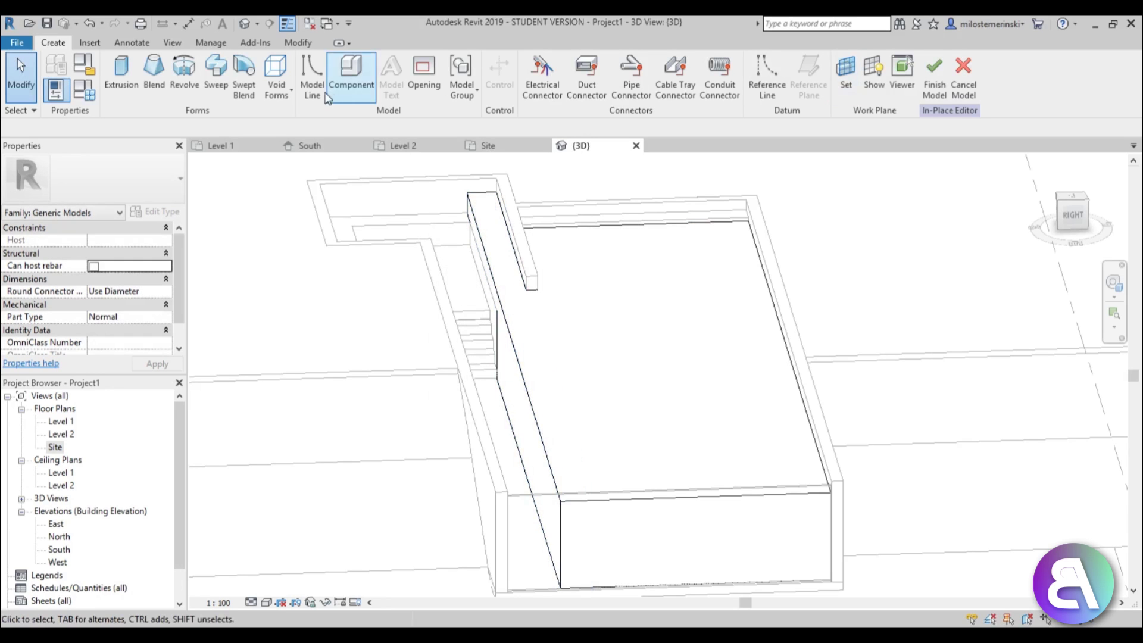
left_click(122, 76)
scroll(488, 197, "up", 3)
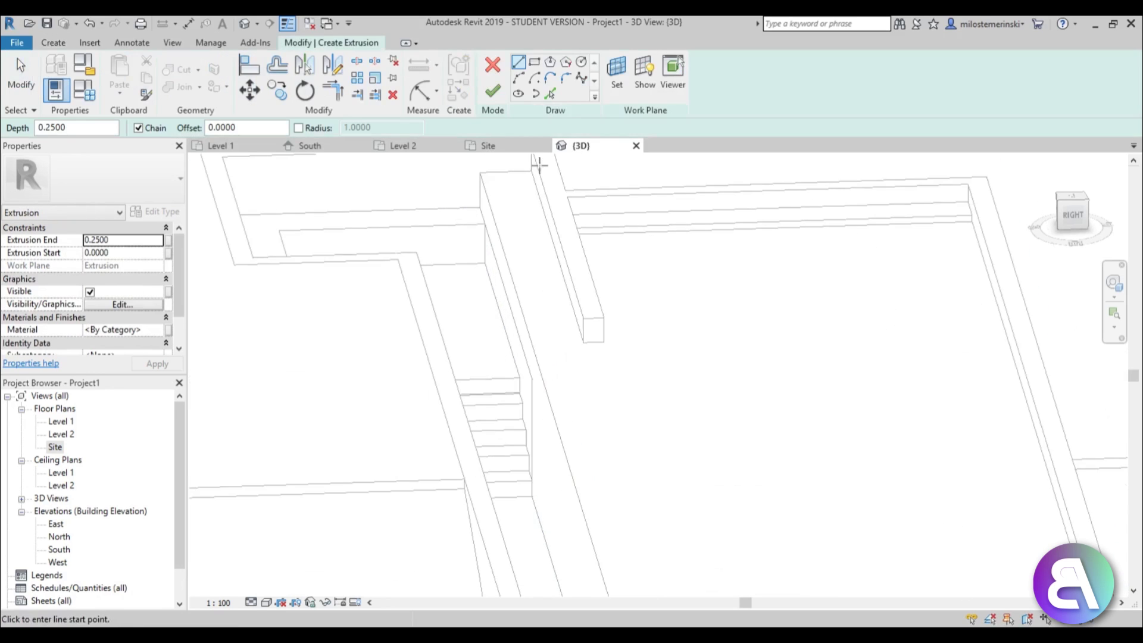
- Pick the edges at the back of the ledge and along the upper landing of the narrow stairs into the profile
left_click(550, 95)
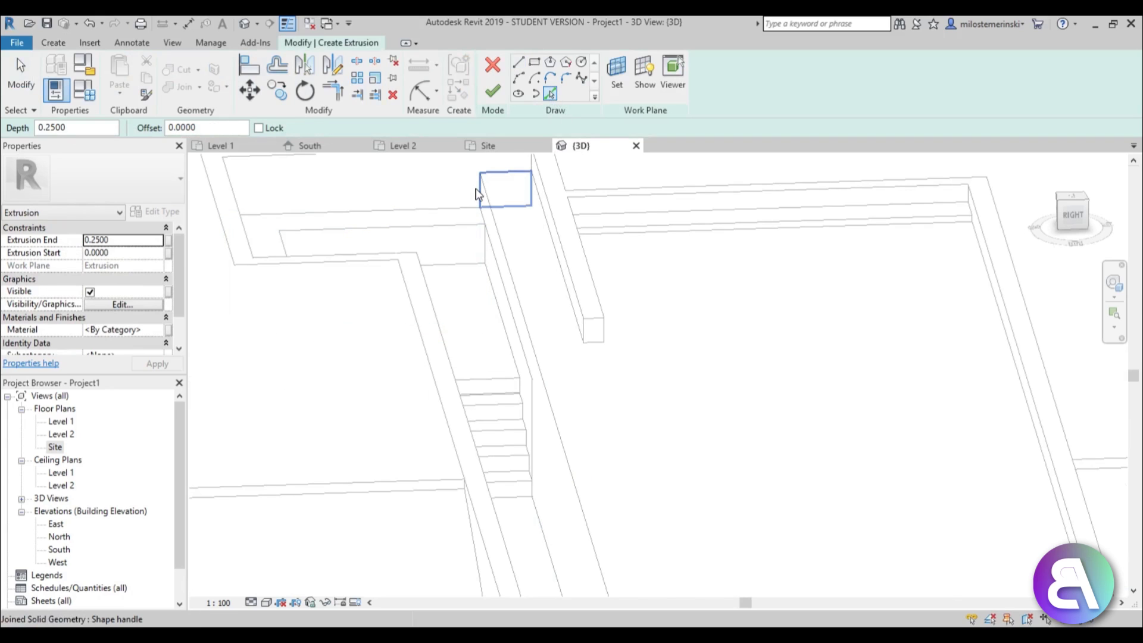
left_click(465, 232)
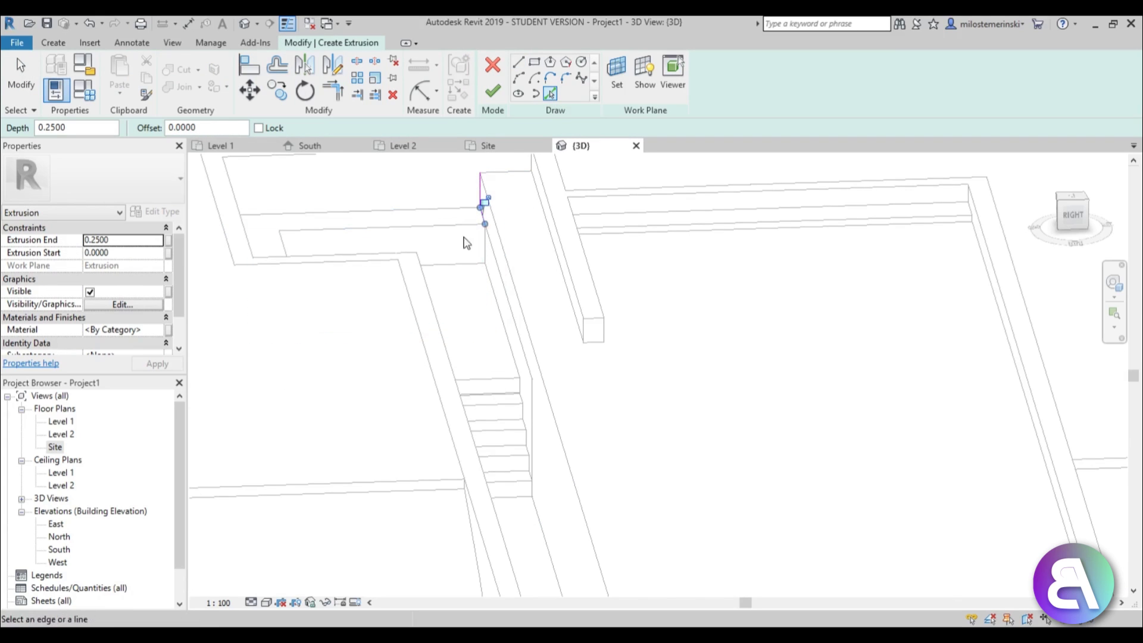
left_click(488, 269)
middle_click_drag(506, 278, 660, 290, "shift")
scroll(338, 274, "up", 3)
left_click(360, 255)
scroll(559, 312, "down", 1)
mouse_move(556, 351)
middle_mouse_down("shift")
mouse_move(490, 492)
mouse_move(476, 416)
middle_mouse_up("shift")
middle_click_drag(476, 417, 334, 107)
mouse_move(441, 298)
middle_mouse_down("shift")
mouse_move(438, 336)
mouse_move(388, 250)
middle_mouse_up("shift")
- Pick the tread and riser edges down the narrow stairs into the extrusion profile
left_click(396, 251)
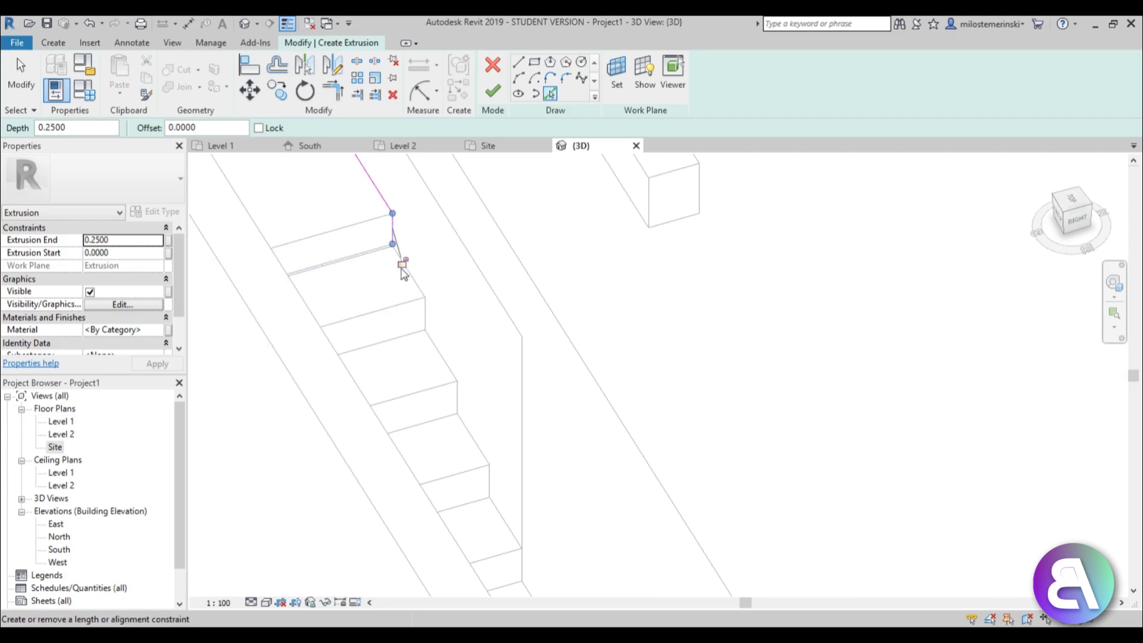
left_click(429, 324)
left_click(448, 369)
left_click(457, 407)
left_click(480, 454)
left_click(489, 489)
left_click(507, 517)
middle_click_drag(528, 589, 456, 331)
scroll(456, 333, "up", 1)
left_click(445, 289)
left_click(452, 311)
- Pick the pool floor edge, the vertical edge at the glass wall and the long water surface edge into the profile
scroll(402, 232, "down", 7)
middle_click_drag(509, 362, 494, 326)
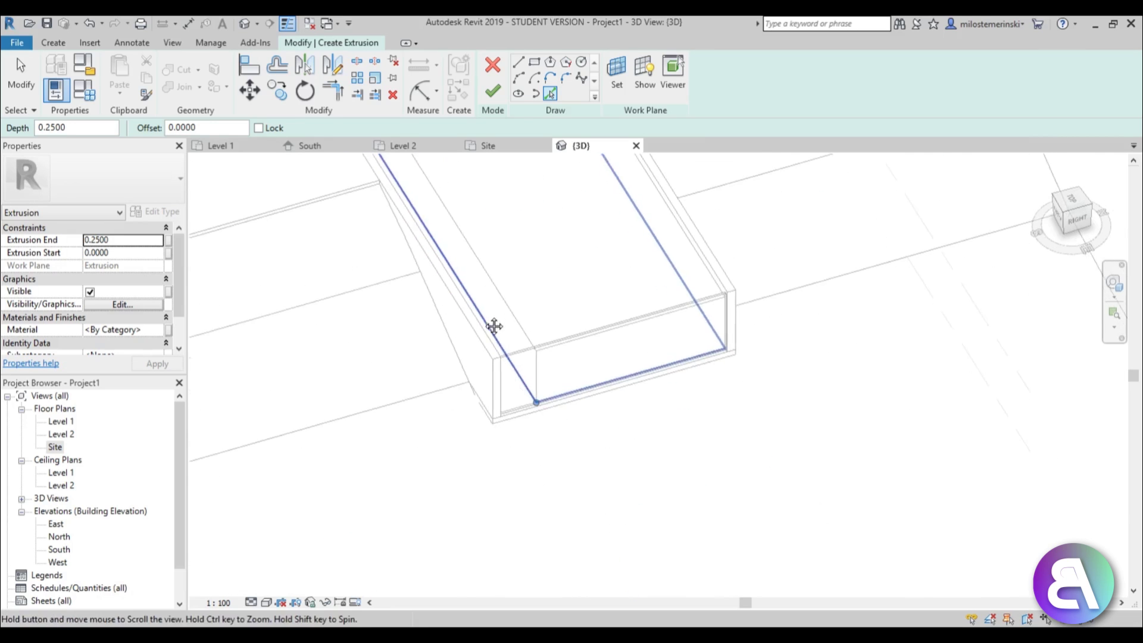
scroll(524, 410, "up", 2)
left_click(552, 377)
scroll(443, 260, "down", 2)
middle_click_drag(452, 274, 607, 563)
scroll(530, 380, "up", 1)
left_click(508, 377)
scroll(517, 357, "down", 2)
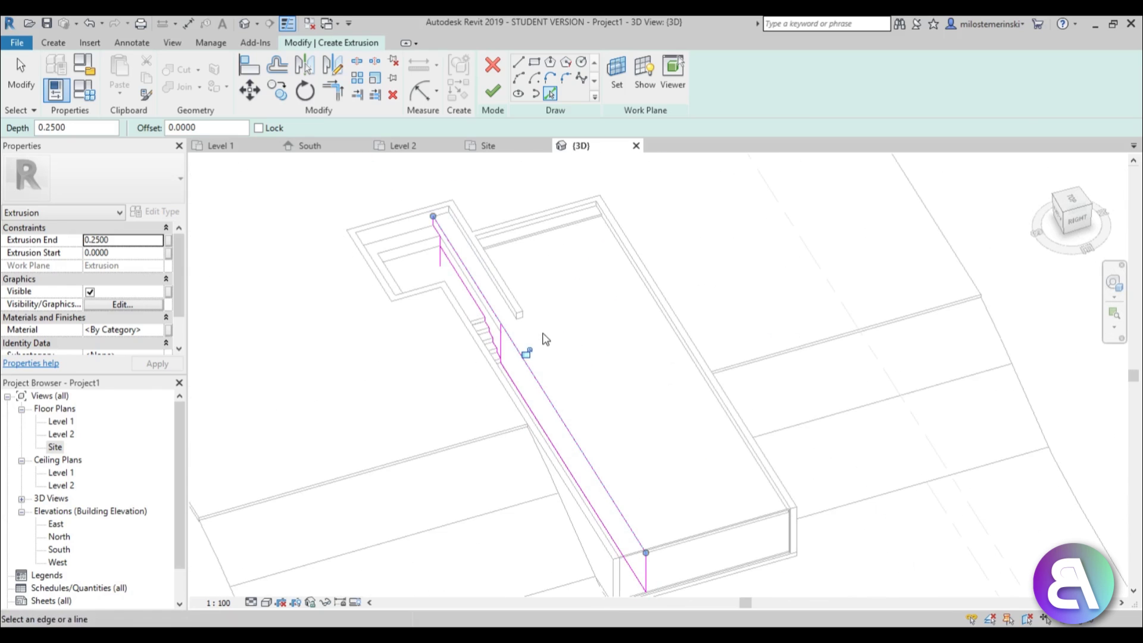
key("Escape")
scroll(506, 255, "up", 4)
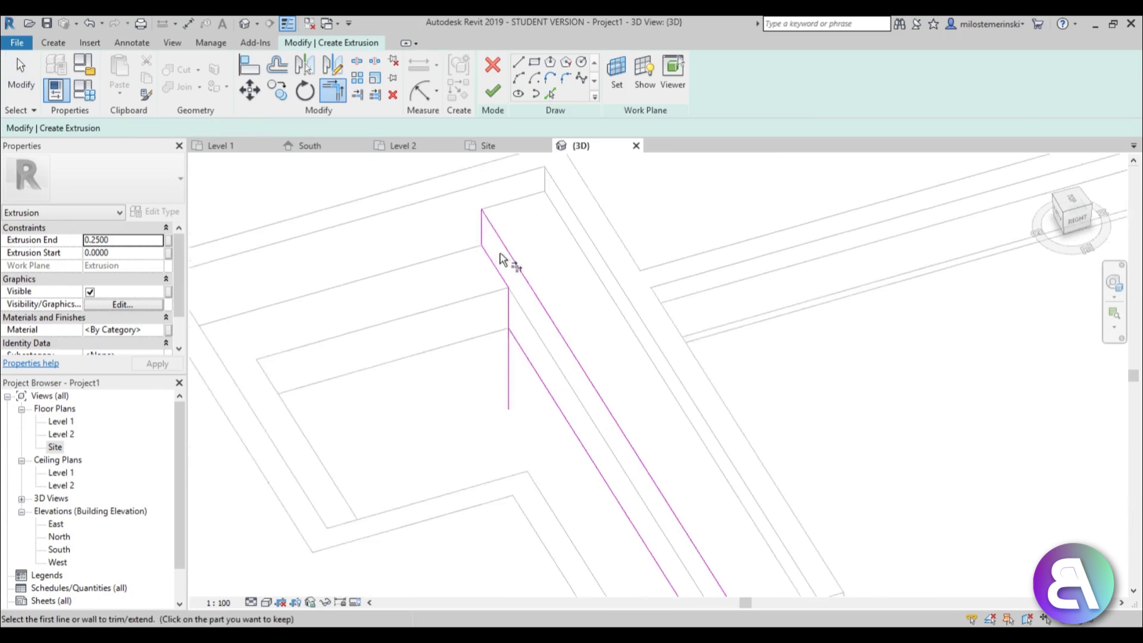
- Trim the picked lines along the narrow stairs into one closed profile and finish the extrusion
scroll(529, 364, "down", 3)
middle_click_drag(655, 467, 491, 167)
scroll(522, 276, "up", 2)
middle_click_drag(619, 425, 495, 188)
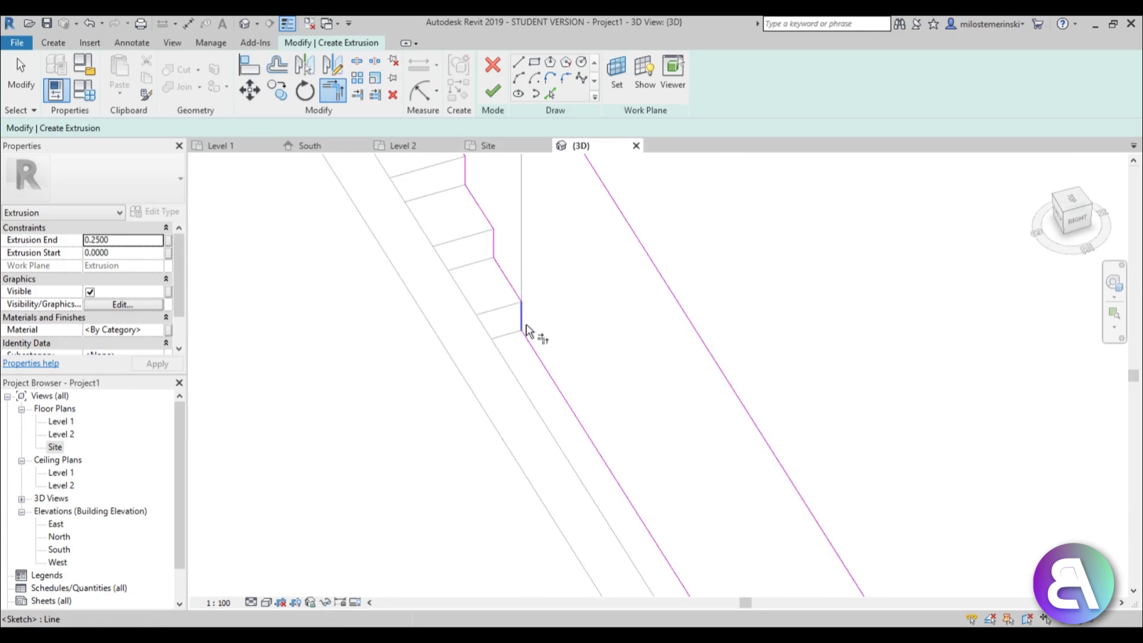
left_click(535, 355)
scroll(566, 372, "down", 5)
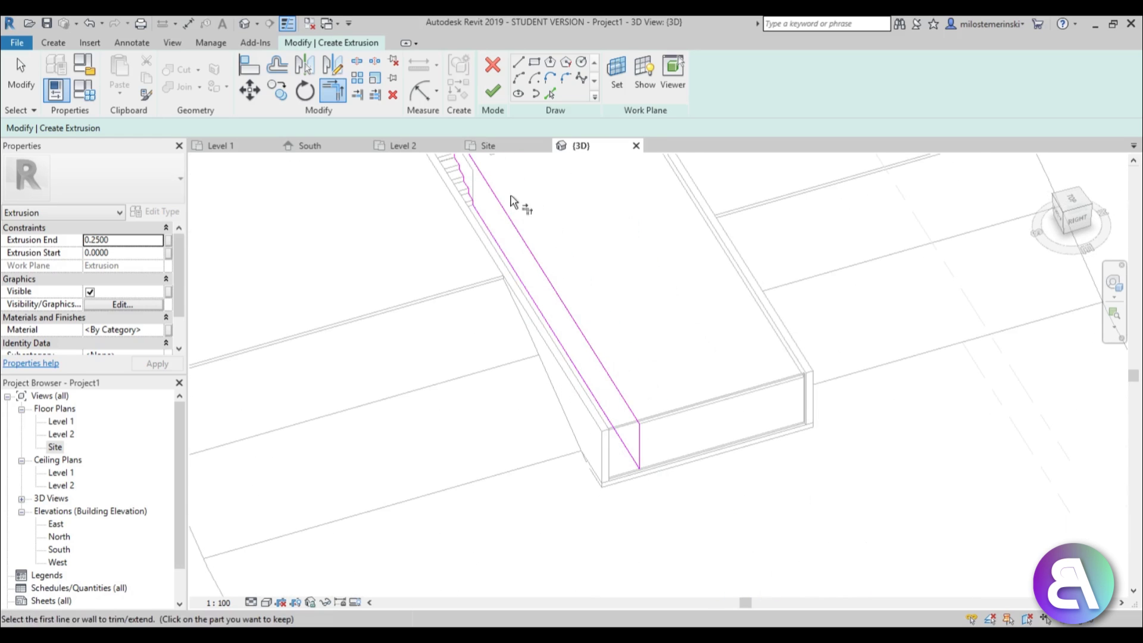
left_click(491, 94)
left_click(1051, 609)
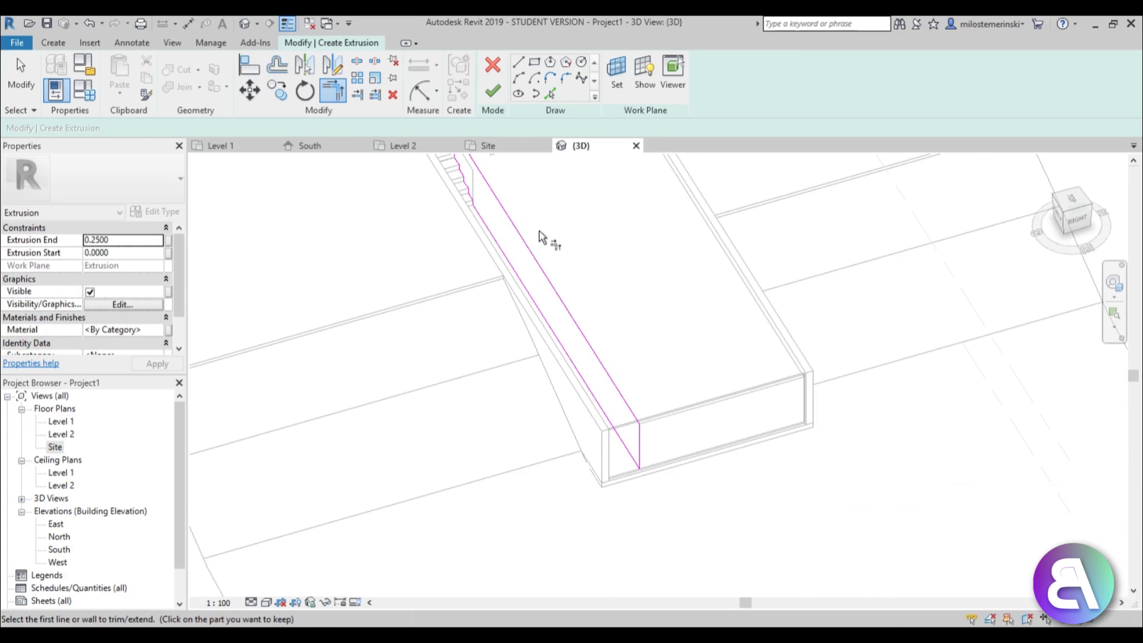
scroll(456, 157, "up", 3)
scroll(472, 321, "up", 3)
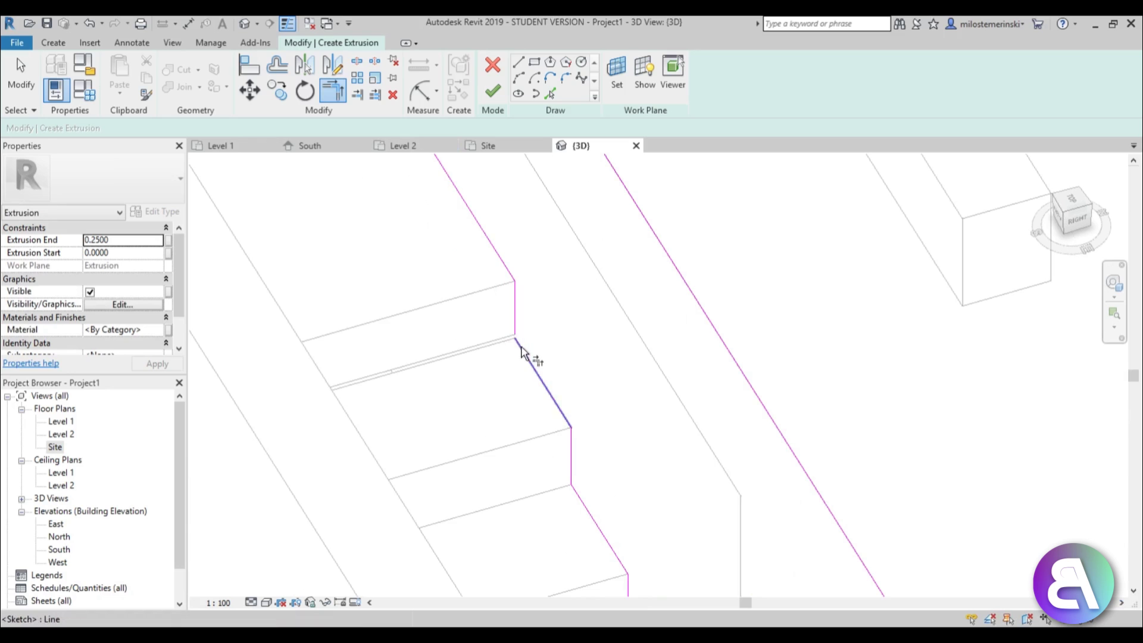
left_click(490, 92)
- Stretch the new water extrusion sideways across the narrow stairs to the inner face of the outer wall
scroll(549, 337, "up", 3)
middle_click_drag(549, 337, 453, 255, "shift")
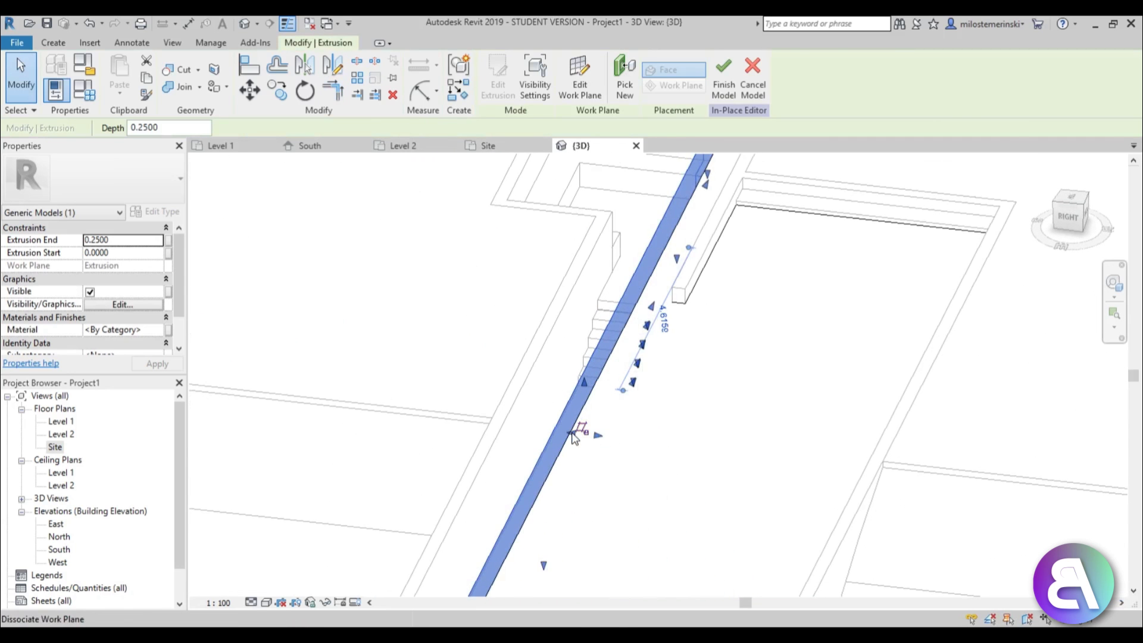
left_click_drag(572, 437, 535, 435)
middle_click_drag(497, 339, 653, 378, "shift")
scroll(652, 377, "up", 3)
- Join the water extrusion over the narrow stairs with the main pool water
left_click(184, 88)
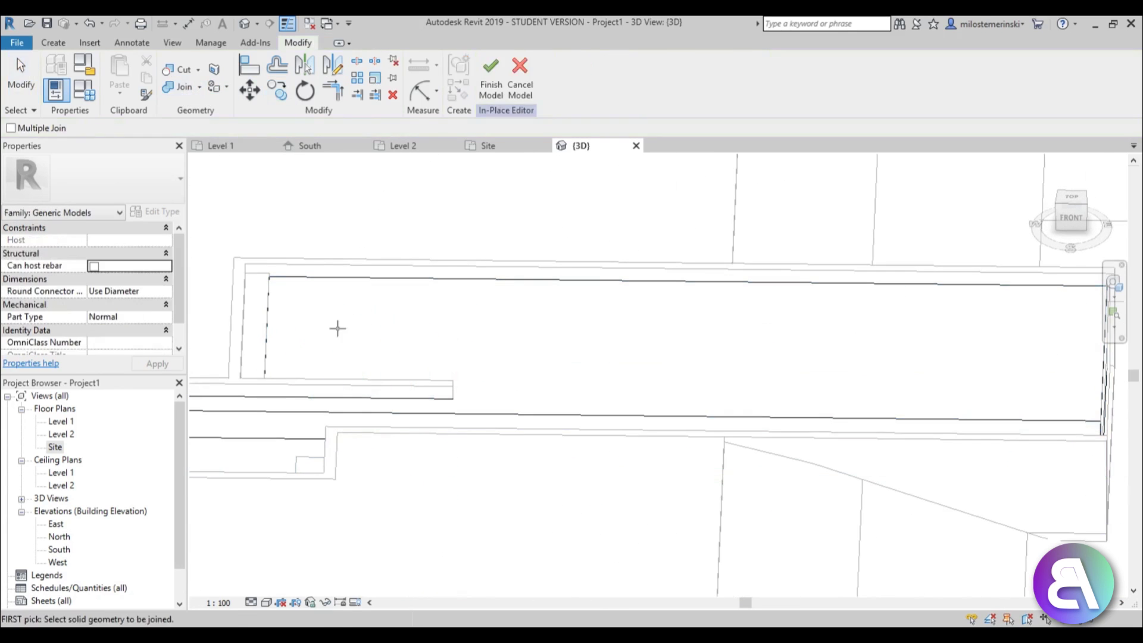
left_click(331, 403)
left_click(336, 405)
scroll(627, 309, "down", 5)
middle_click_drag(627, 308, 518, 344, "shift")
scroll(435, 370, "up", 6)
middle_click_drag(435, 370, 619, 179, "shift")
middle_click_drag(465, 385, 404, 398)
left_click(301, 212)
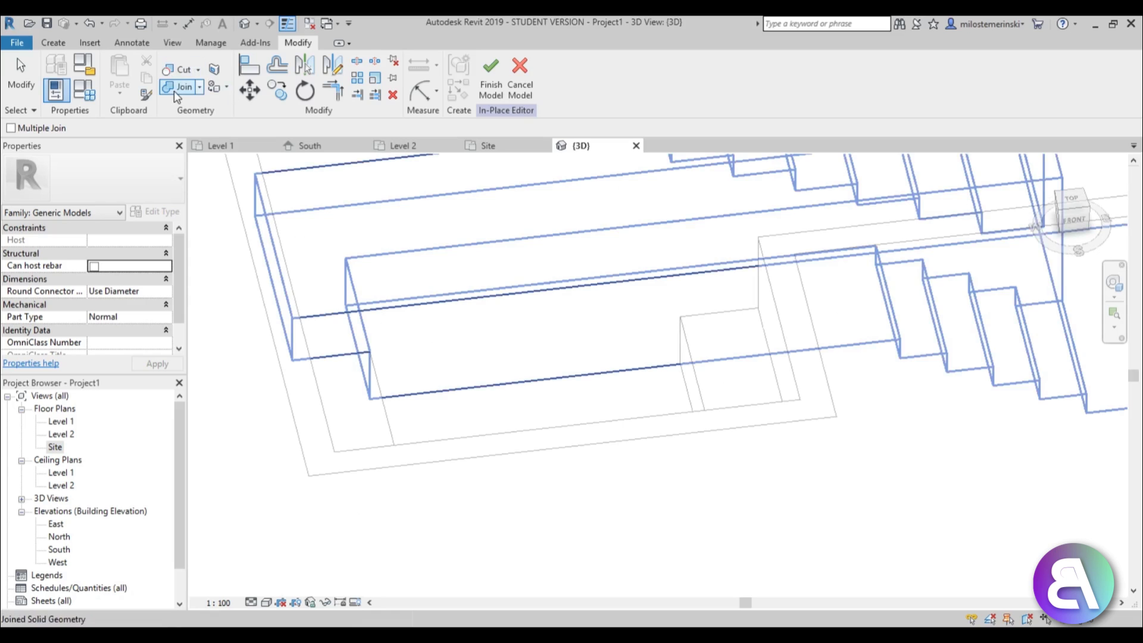
- Set the work plane to the water's side face along the small recessed basin and start a new extrusion
left_click(53, 42)
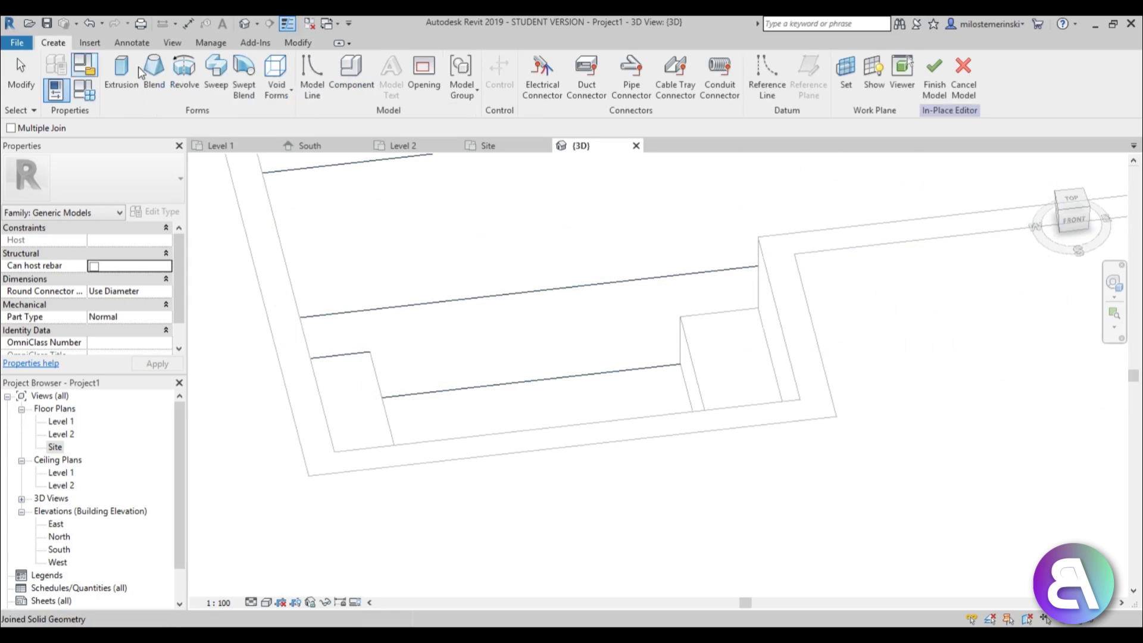
left_click(845, 78)
left_click(537, 425)
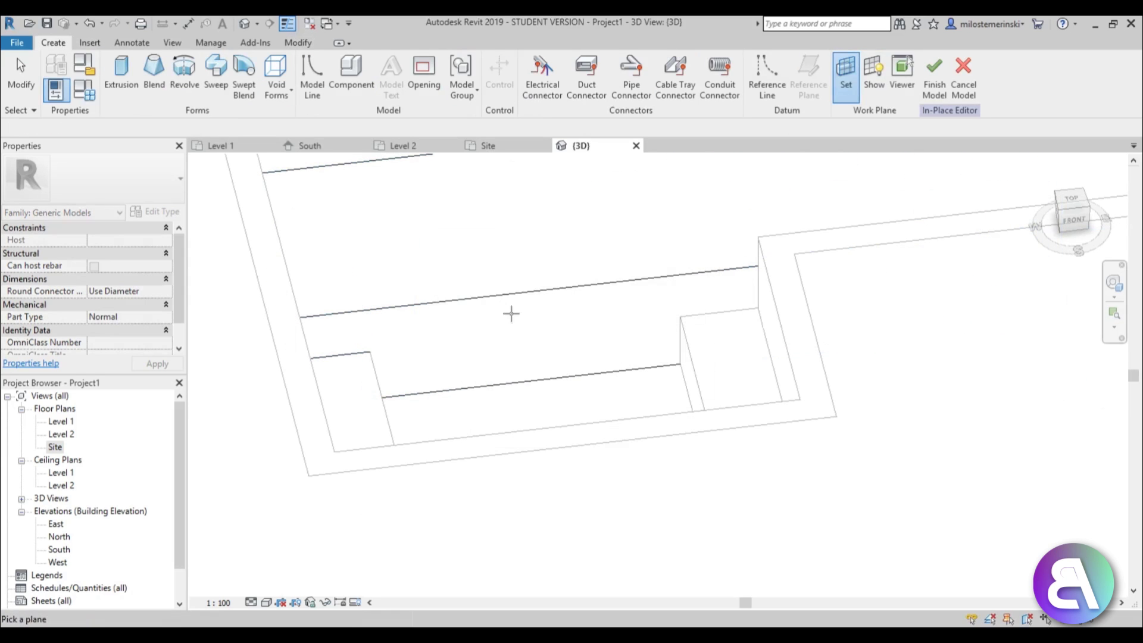
left_click(500, 301)
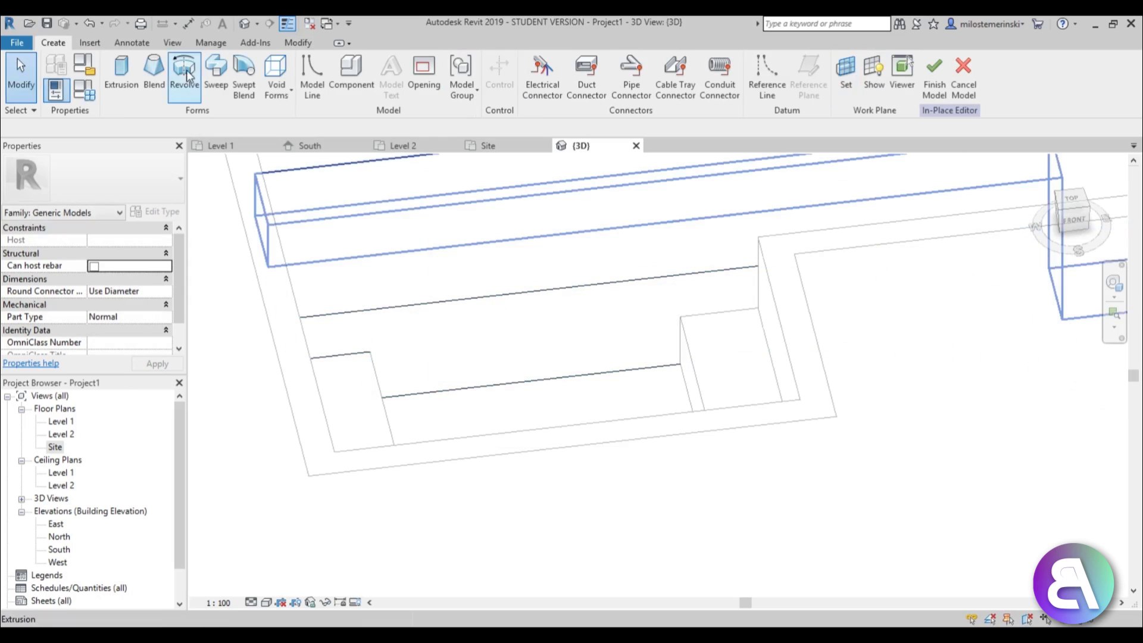
left_click(121, 72)
- Sketch a rectangle about 3 m by 0.355 m on the water's side face, above the basin's ledges
left_click(534, 63)
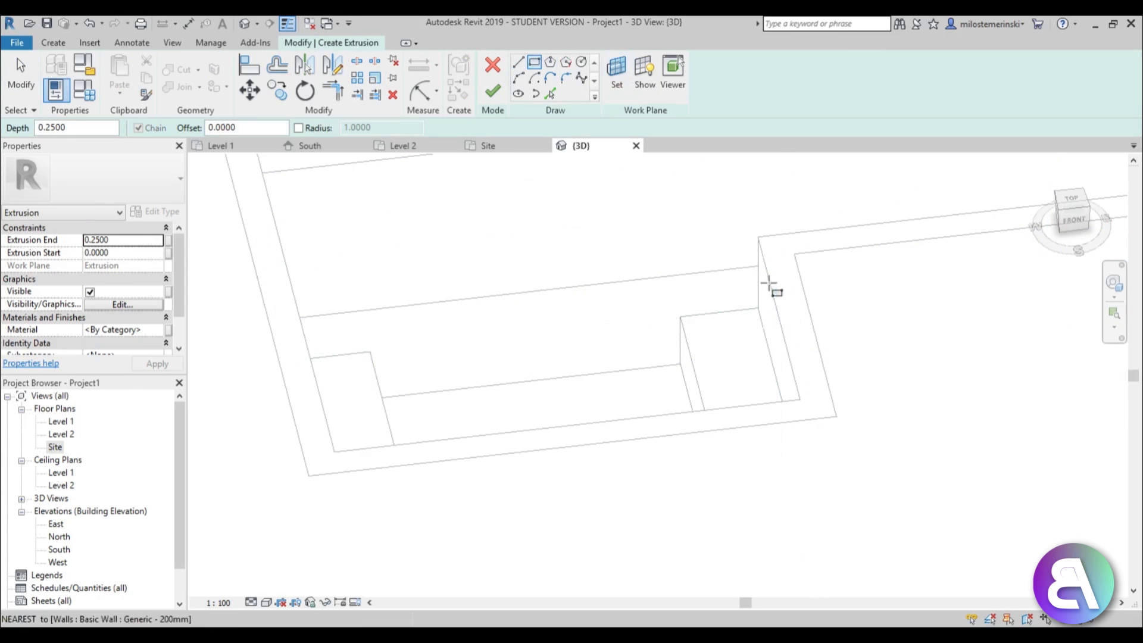
left_click(758, 266)
middle_click_drag(655, 328, 544, 309, "shift")
middle_click_drag(601, 238, 664, 410)
scroll(663, 411, "down", 2)
scroll(613, 221, "up", 3)
left_click(607, 229)
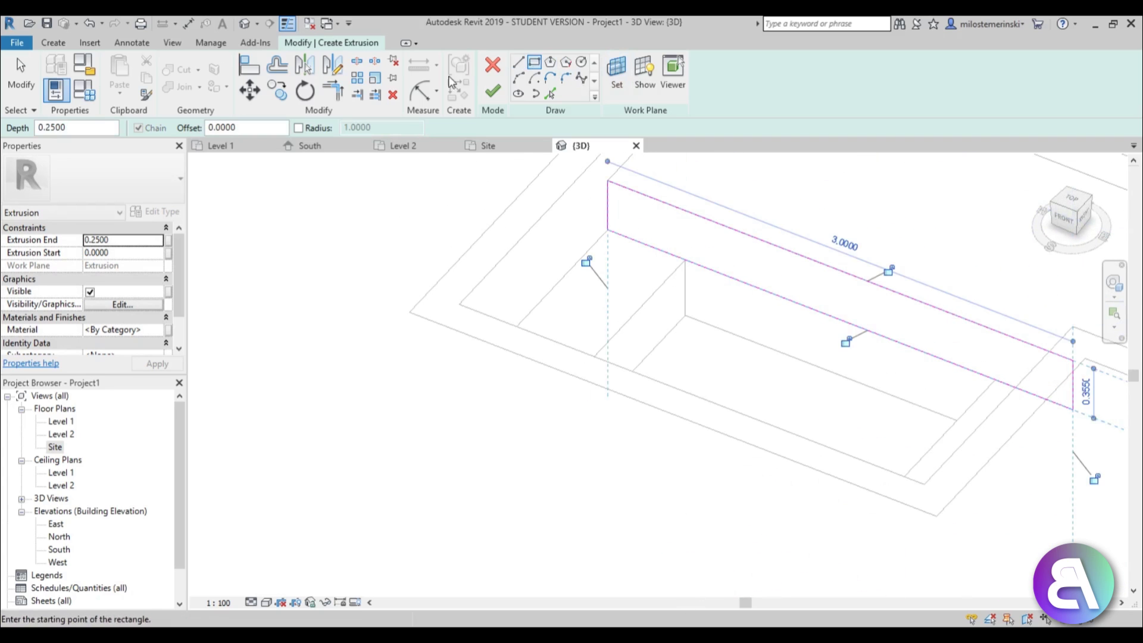
- Pick the vertical edges and bottom edge of the deeper recess between the ledges into the profile
left_click(550, 94)
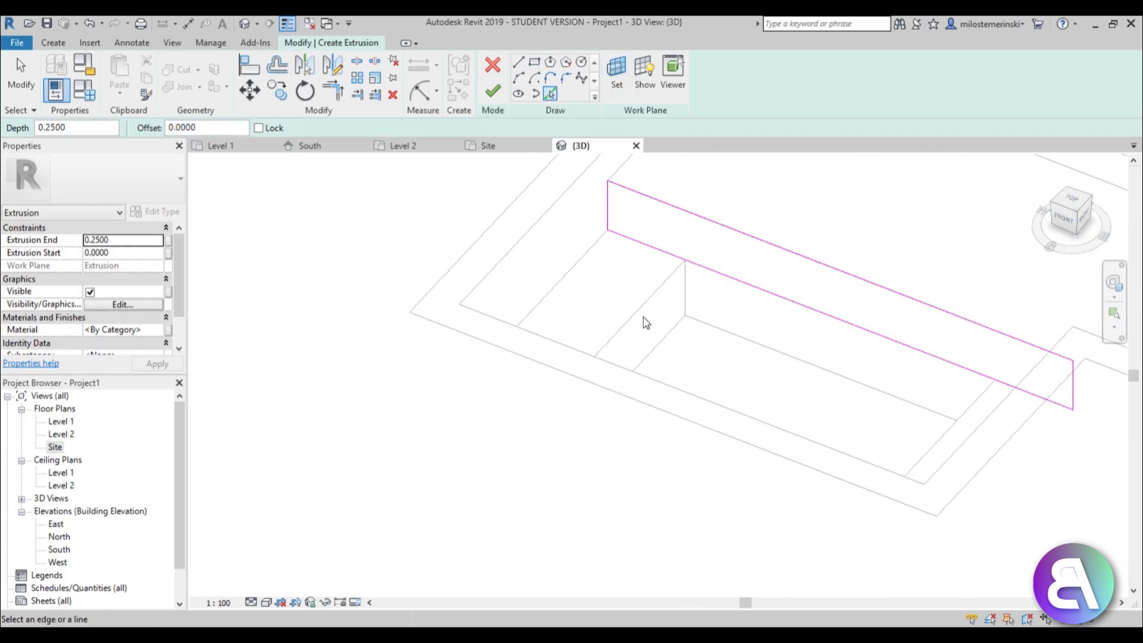
left_click(685, 345)
scroll(650, 317, "down", 2)
mouse_move(649, 317)
middle_mouse_down("shift")
mouse_move(813, 357)
mouse_move(873, 357)
middle_mouse_up("shift")
left_click(876, 357)
key("Escape")
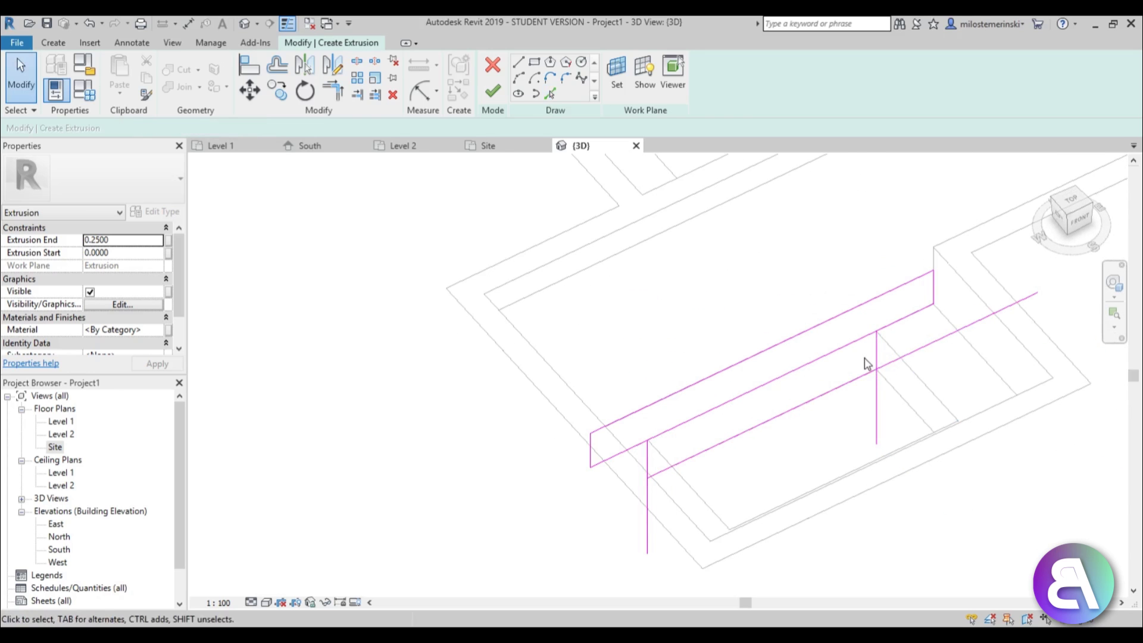
- Split the rectangle's lower line and trim the lines into a single stepped outline following the ledges and recess
left_click(819, 360)
key("t")
key("r")
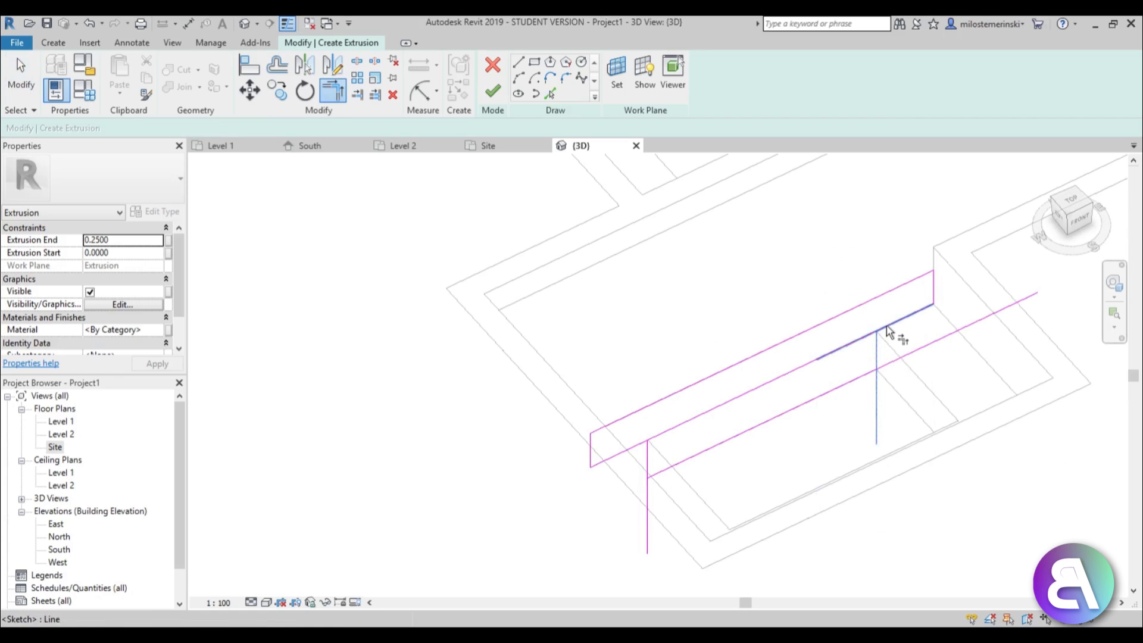
left_click(879, 354)
left_click(866, 376)
left_click(693, 448)
left_click(633, 446)
scroll(516, 369, "down", 2)
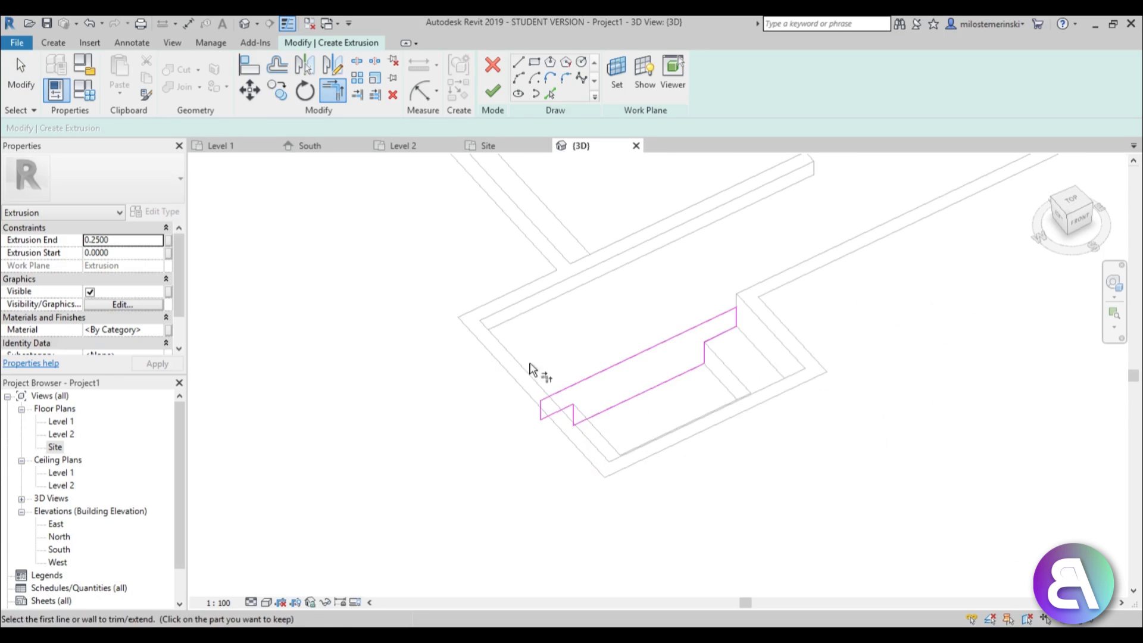
- Finish the stepped extrusion and stretch it across the recess to a depth of about 1.09 m
left_click(492, 91)
scroll(699, 398, "up", 2)
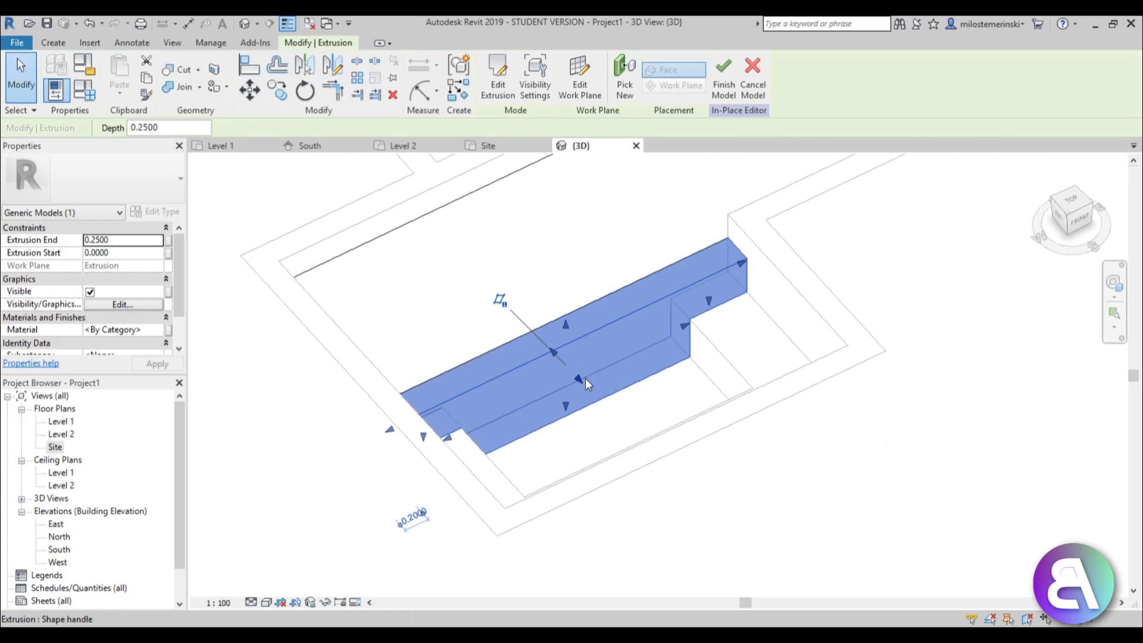
middle_click_drag(630, 413, 763, 413, "shift")
left_click_drag(592, 372, 698, 373)
middle_click_drag(719, 366, 637, 331, "shift")
scroll(632, 327, "up", 2)
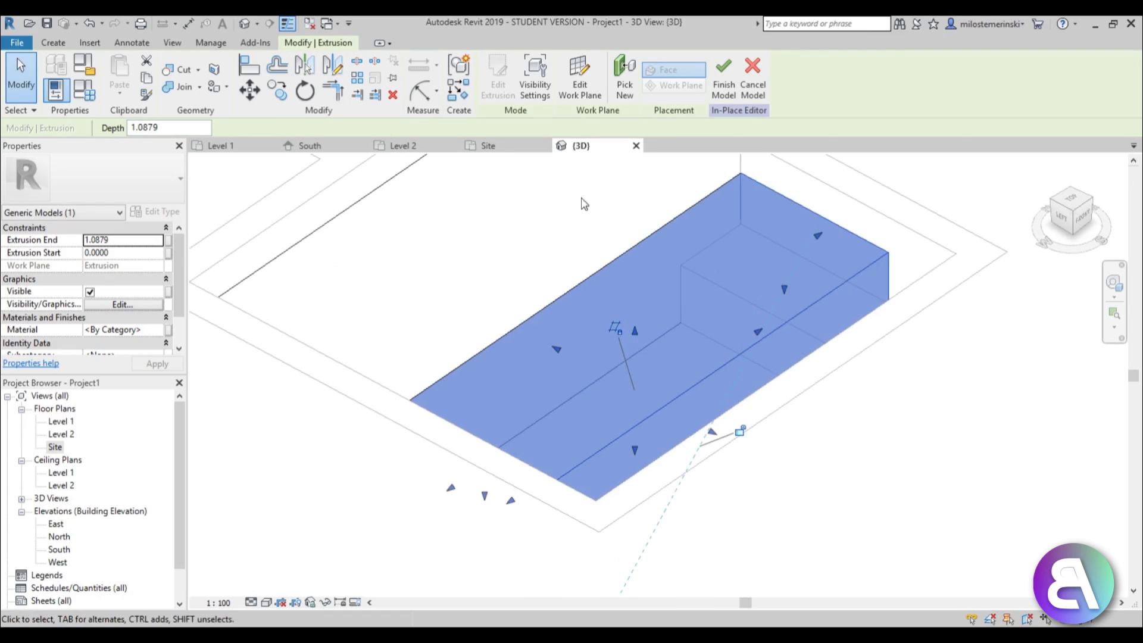
- Join the stepped basin extrusion with the existing pool water
left_click(177, 88)
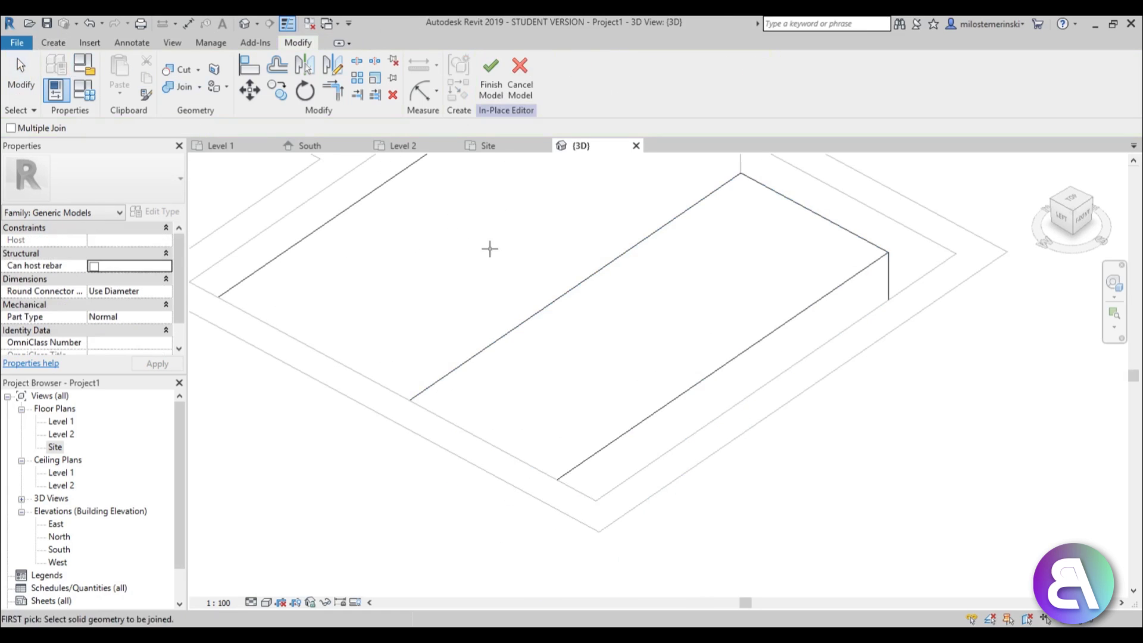
left_click(523, 314)
left_click(523, 317)
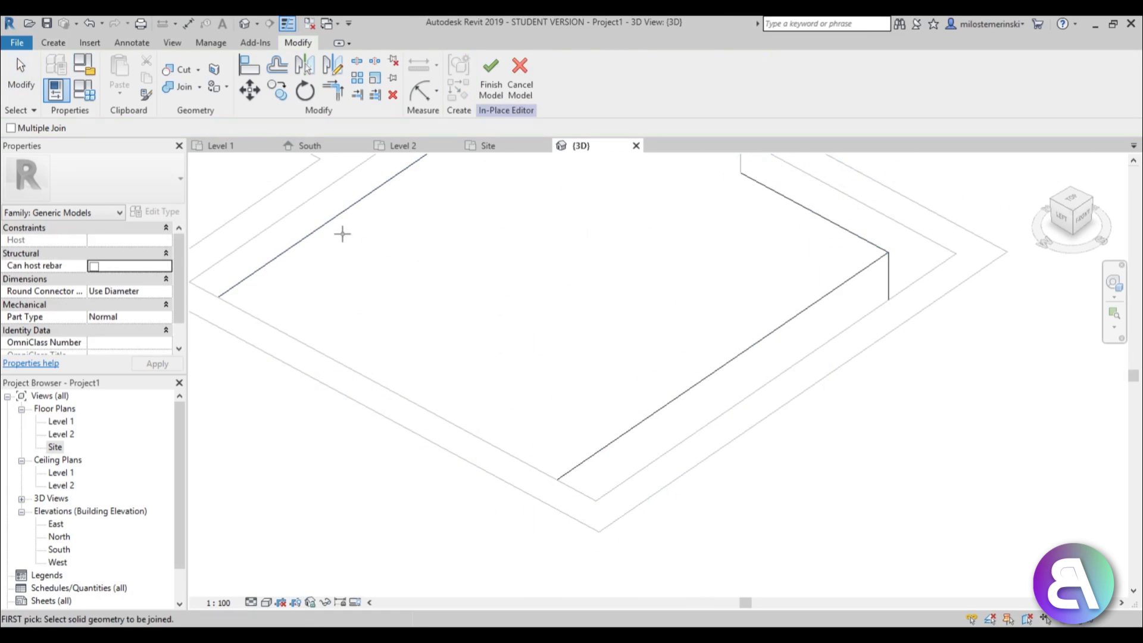
- Set the work plane to the joined water's front face beside the outer ledge and start a new extrusion
left_click(55, 43)
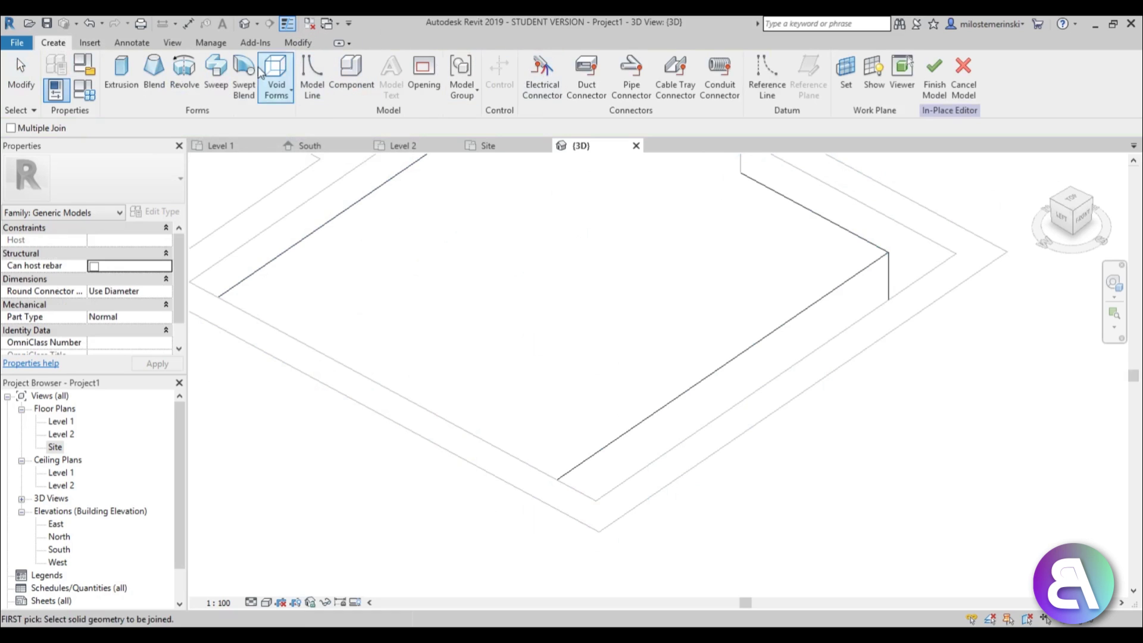
left_click(844, 76)
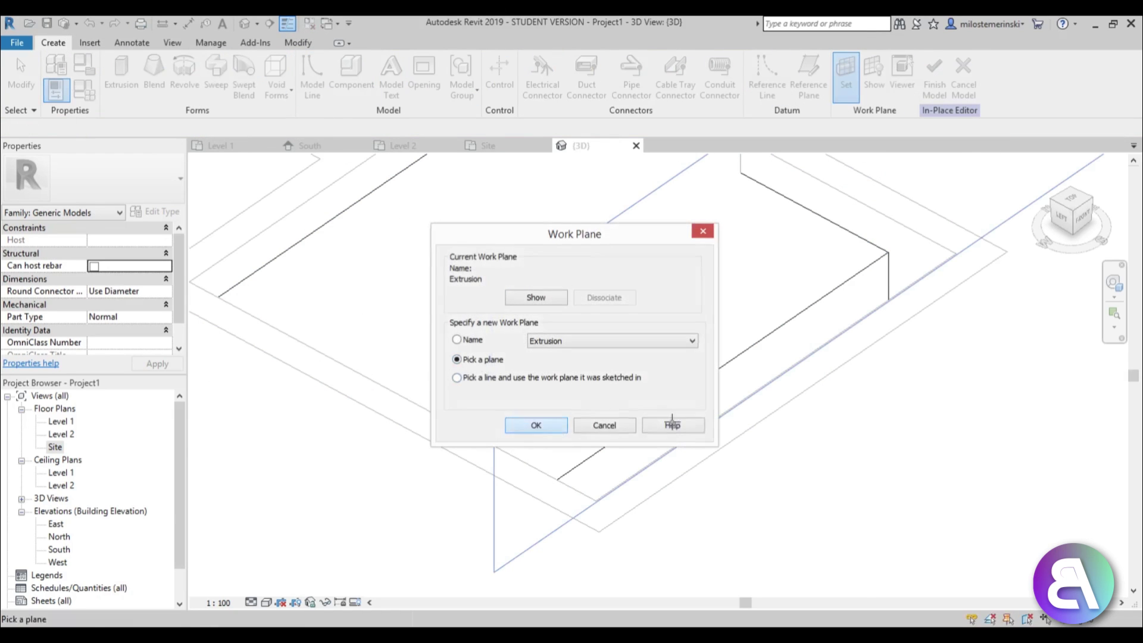
left_click(536, 425)
left_click(694, 391)
middle_click_drag(747, 334, 571, 358, "shift")
left_click(121, 75)
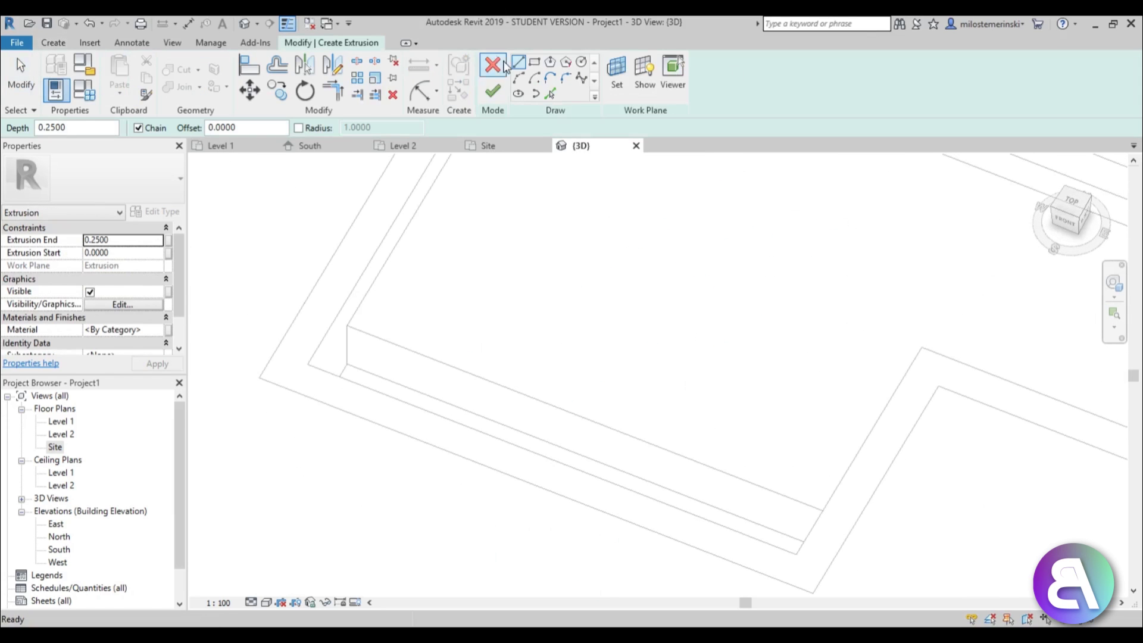
- Sketch a corner-to-corner rectangle above the outer ledge on the water's front face and finish the extrusion
left_click(347, 326)
middle_click_drag(722, 511, 952, 498, "shift")
scroll(847, 225, "up", 3)
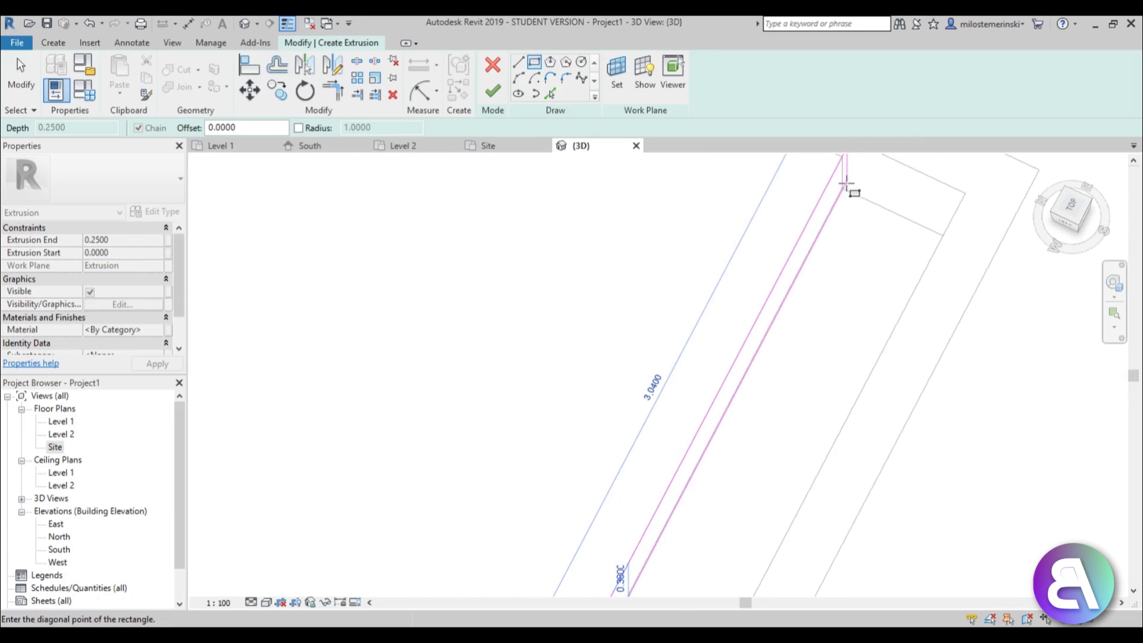
left_click(843, 190)
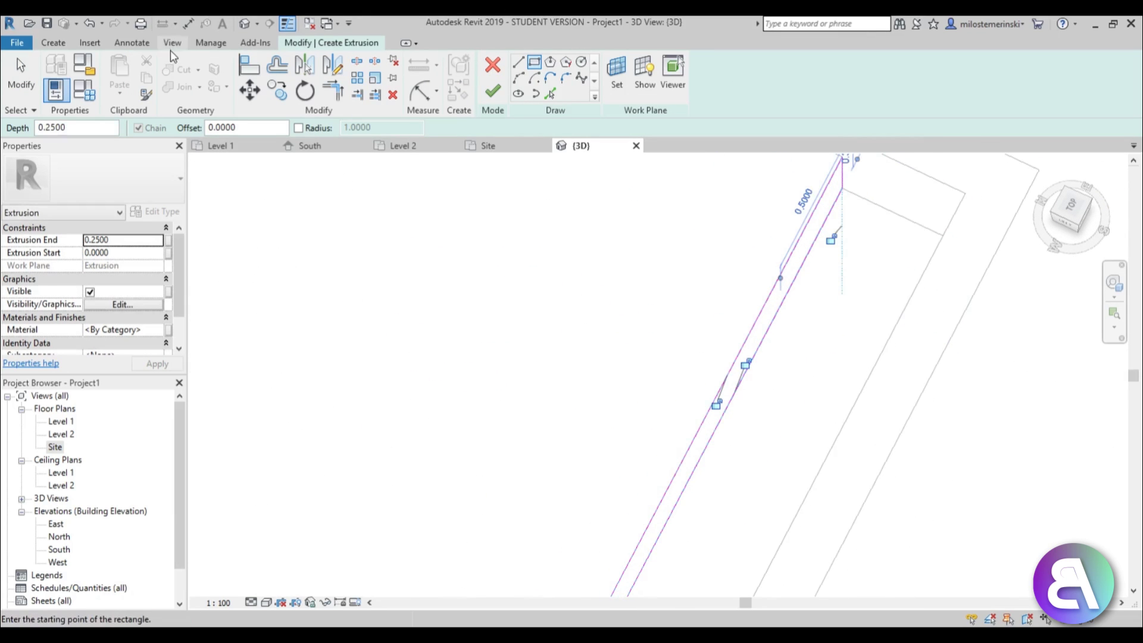
left_click(494, 92)
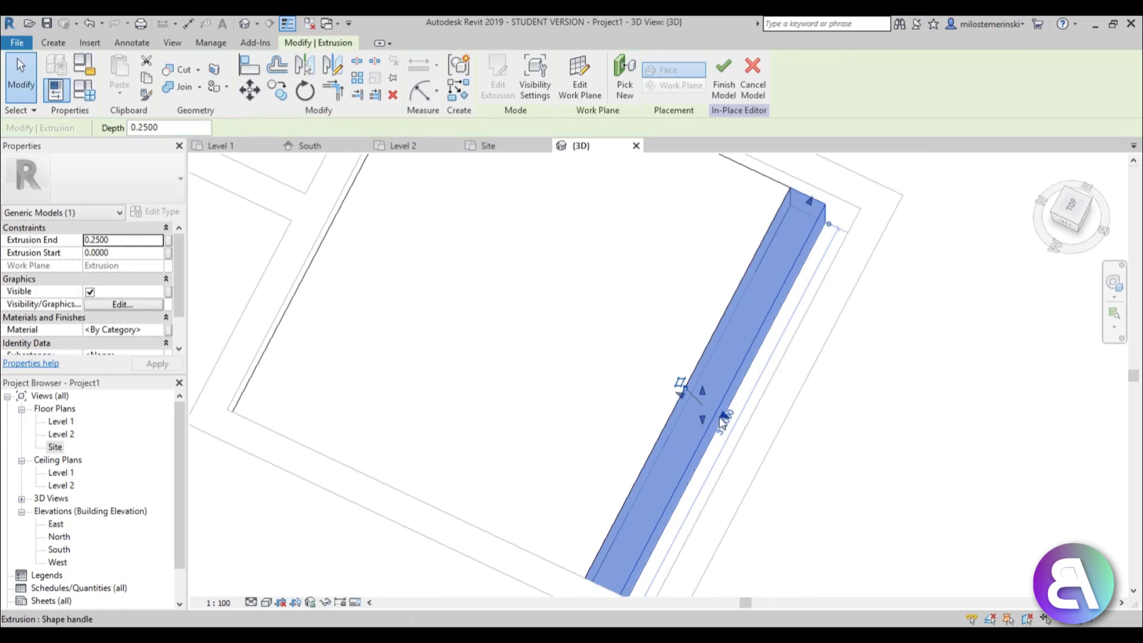
- Stretch the ledge's water strip to the inner face of the outer wall and join it with the pool water
left_click_drag(719, 424, 760, 430)
left_click(173, 87)
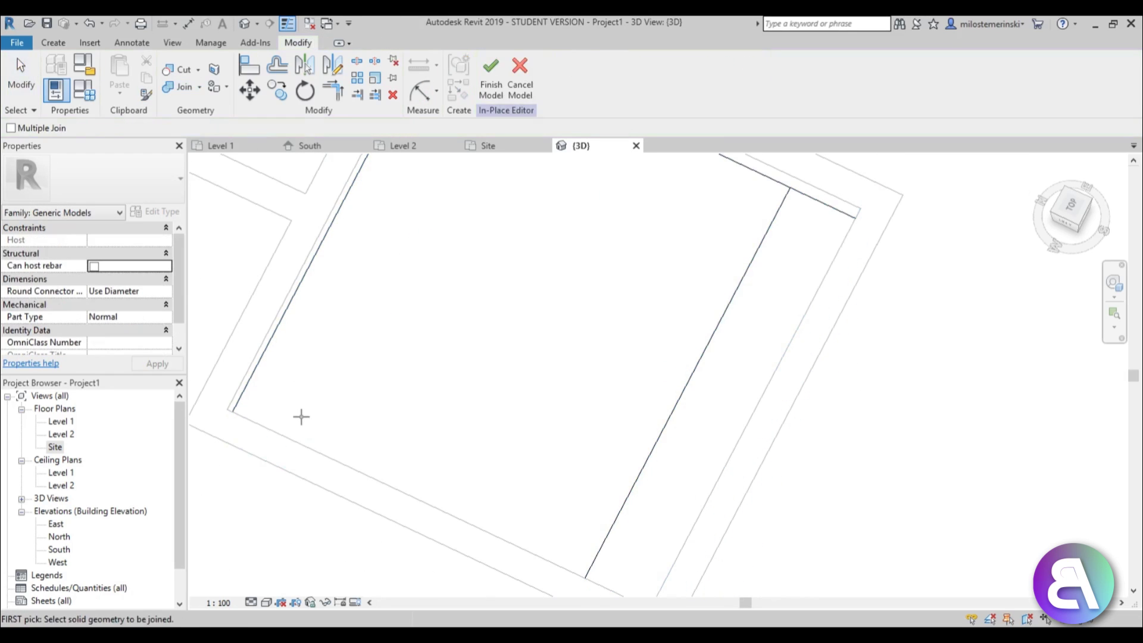
left_click(263, 390)
left_click(701, 370)
scroll(645, 224, "down", 3)
middle_click_drag(645, 224, 614, 267, "shift")
scroll(685, 259, "down", 2)
middle_click_drag(909, 212, 497, 298)
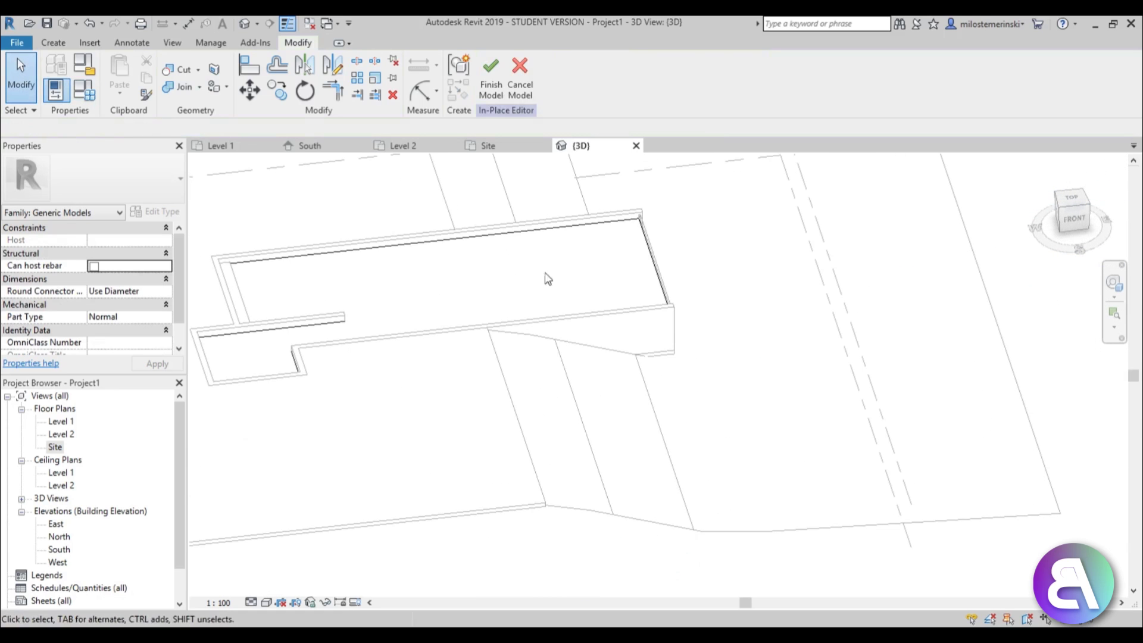
- Assign the clear Water material from the AEC Materials library to the joined water and finish the in-place model
left_click(622, 225)
middle_click_drag(441, 294, 566, 293)
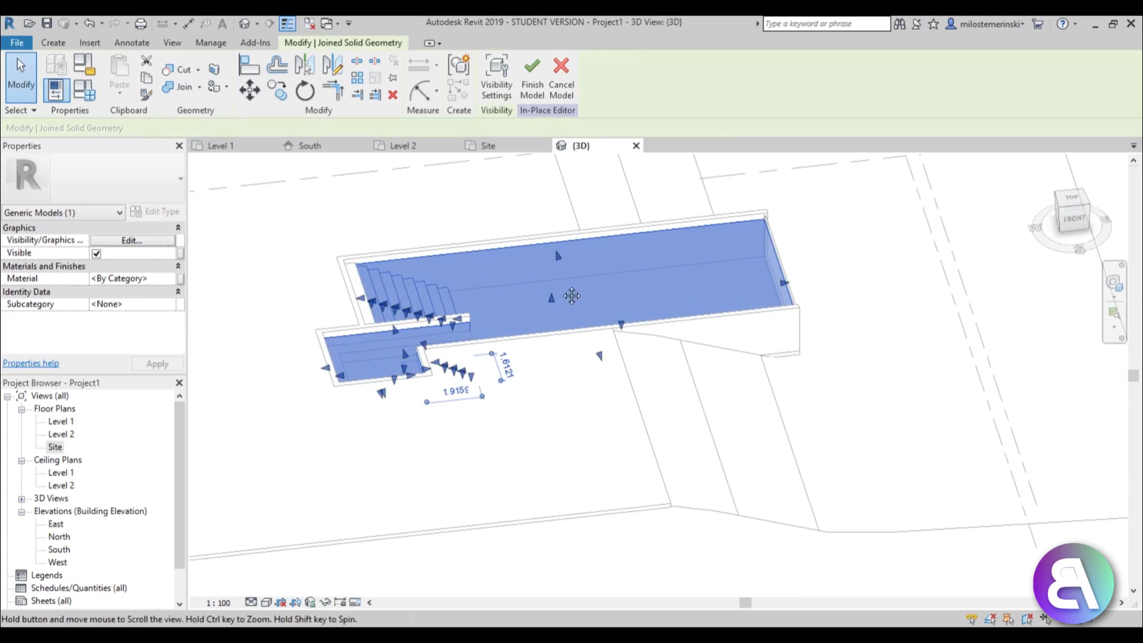
left_click(172, 279)
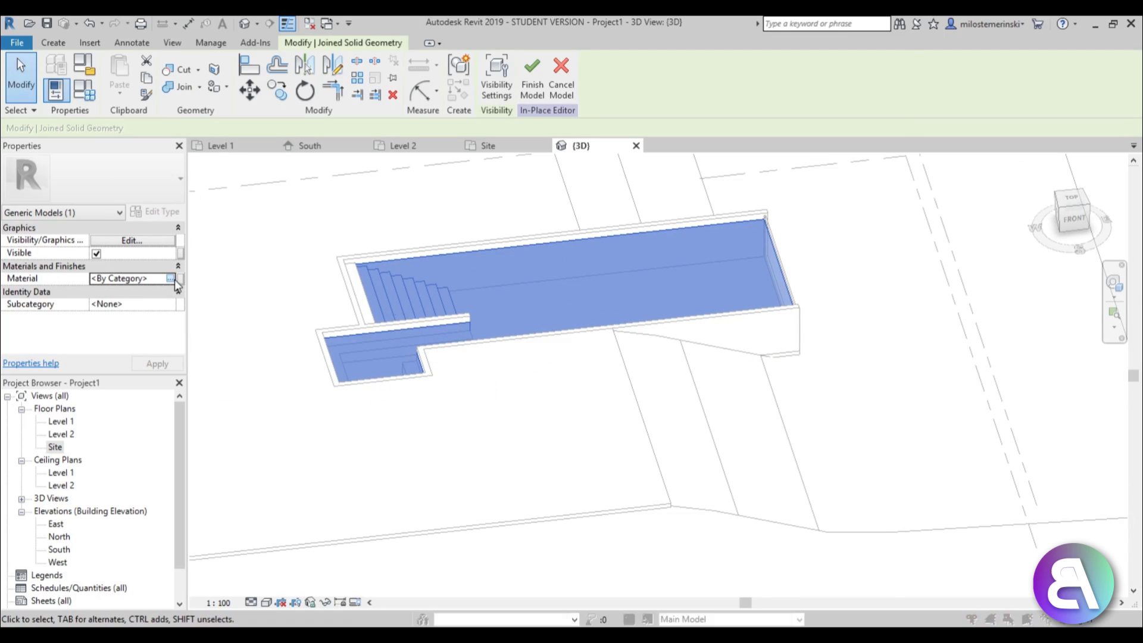
left_click(177, 280)
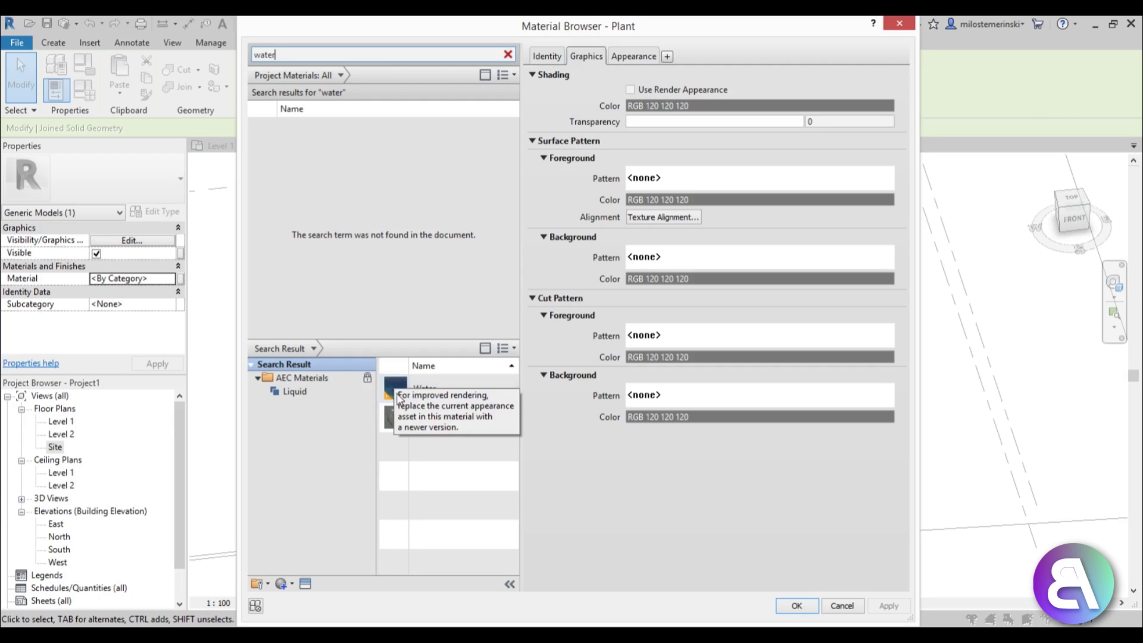
left_click(427, 419)
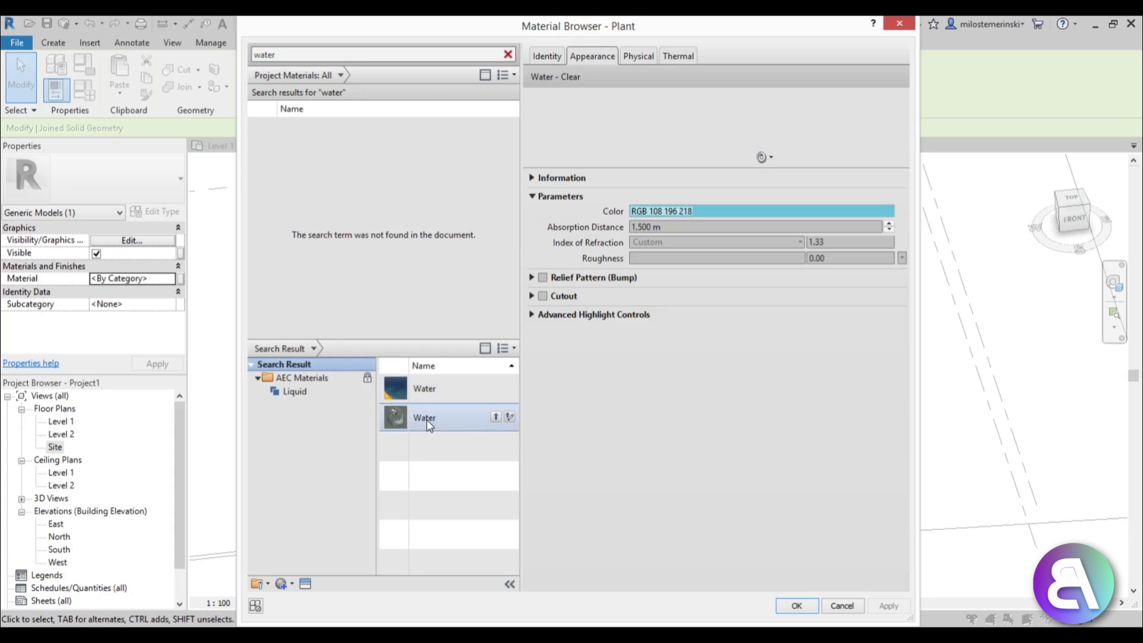
left_click(497, 417)
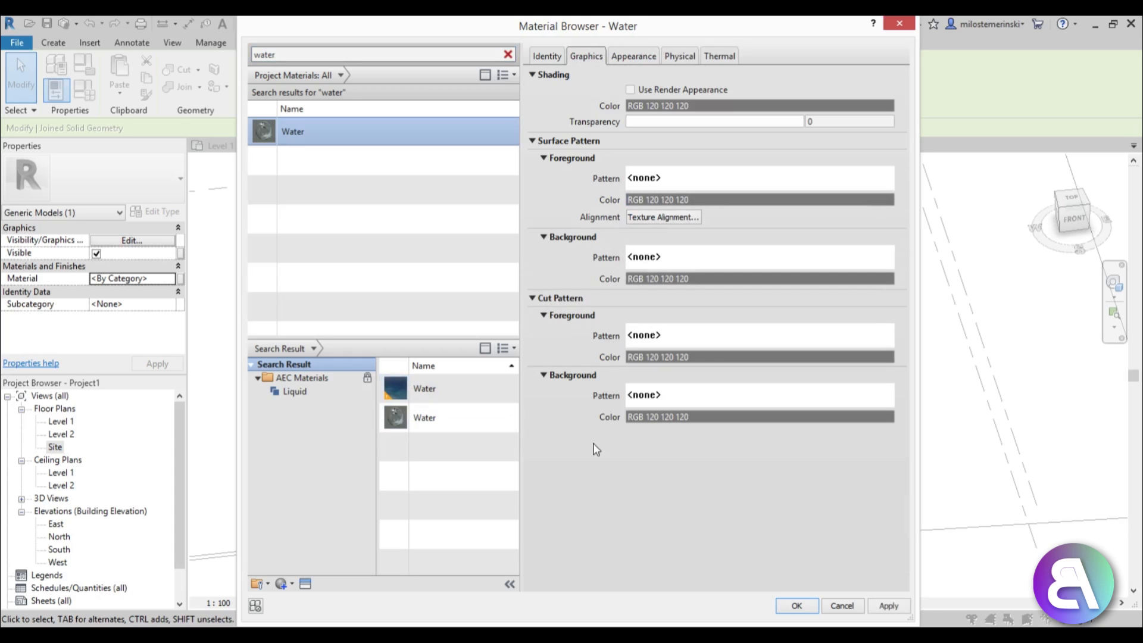
left_click(797, 605)
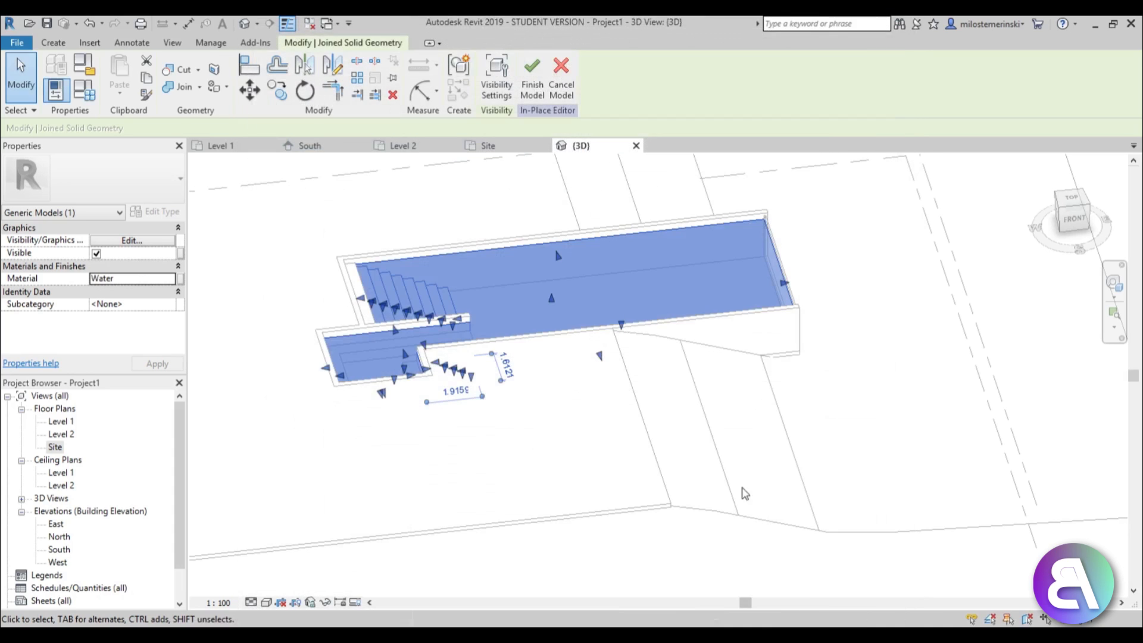
left_click(600, 487)
left_click(491, 77)
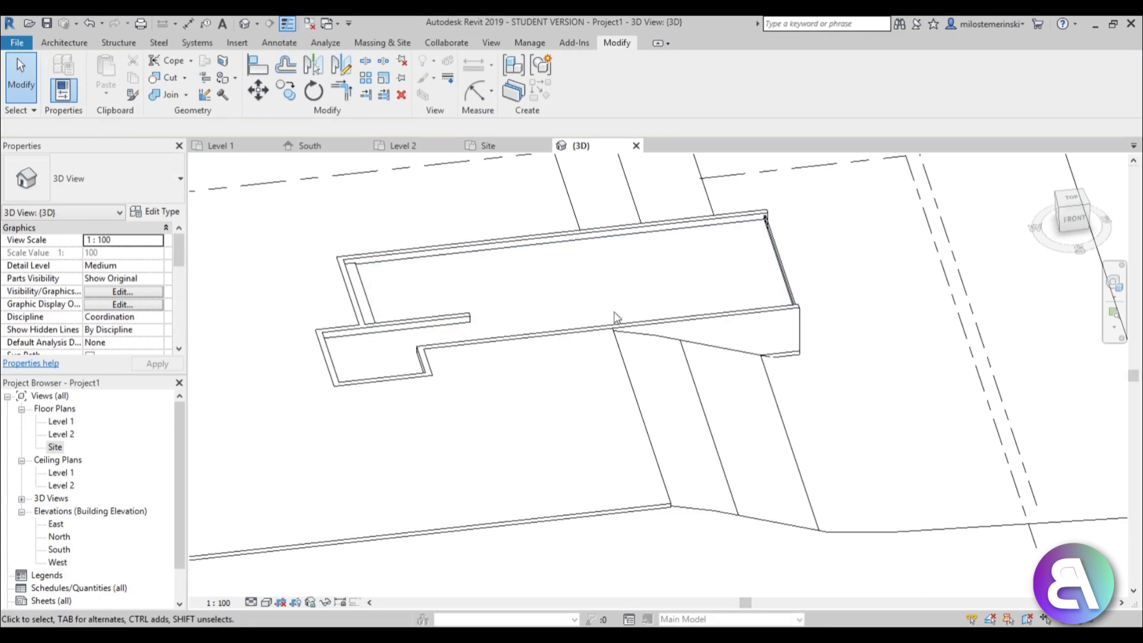
left_click(733, 234)
middle_click_drag(733, 234, 359, 341, "shift")
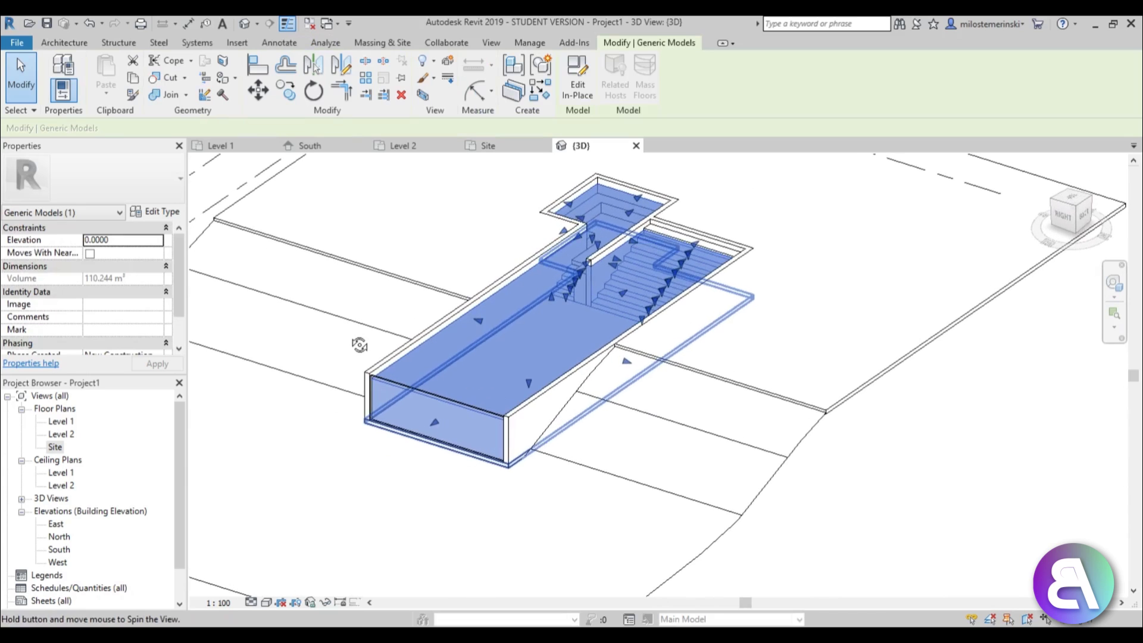
left_click(452, 243)
middle_click_drag(466, 257, 507, 274)
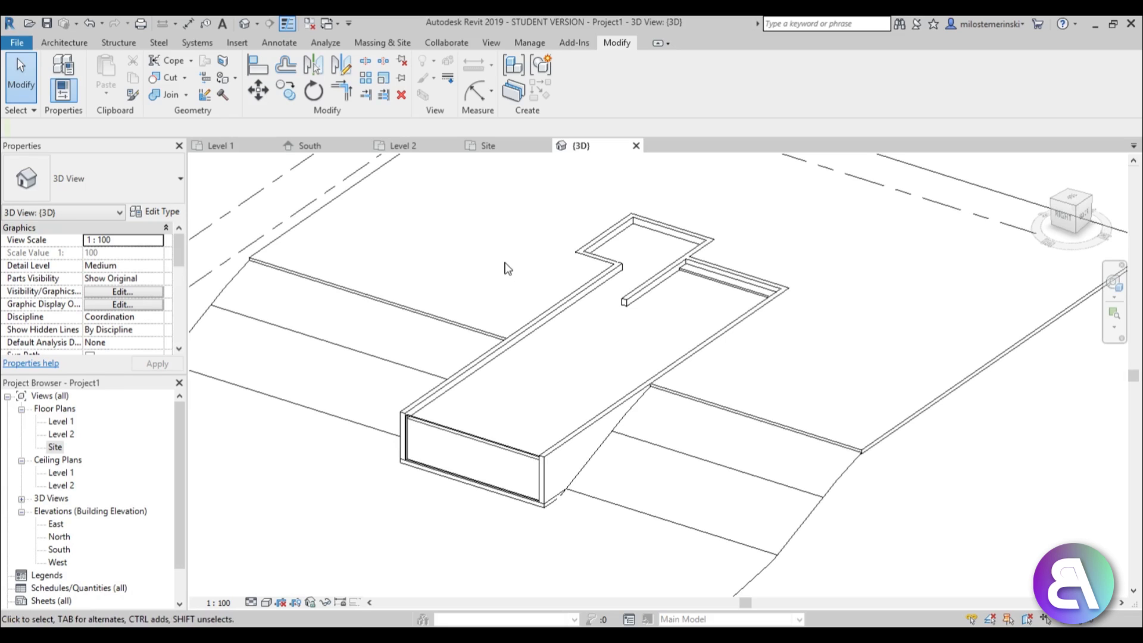
mouse_move(507, 301)
middle_mouse_down("shift")
mouse_move(500, 286)
mouse_move(512, 287)
mouse_move(502, 293)
middle_mouse_up("shift")
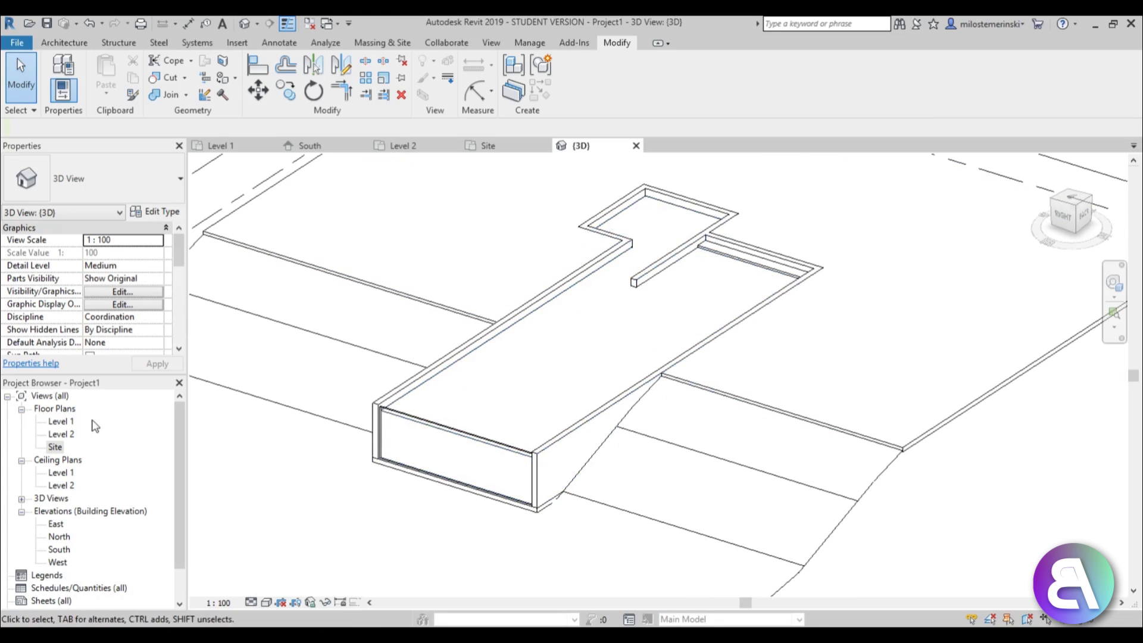
- Place a perspective camera in the Level 1 plan beyond the pool's glass end, aimed diagonally back across the pool
double_click(61, 421)
scroll(523, 333, "down", 4)
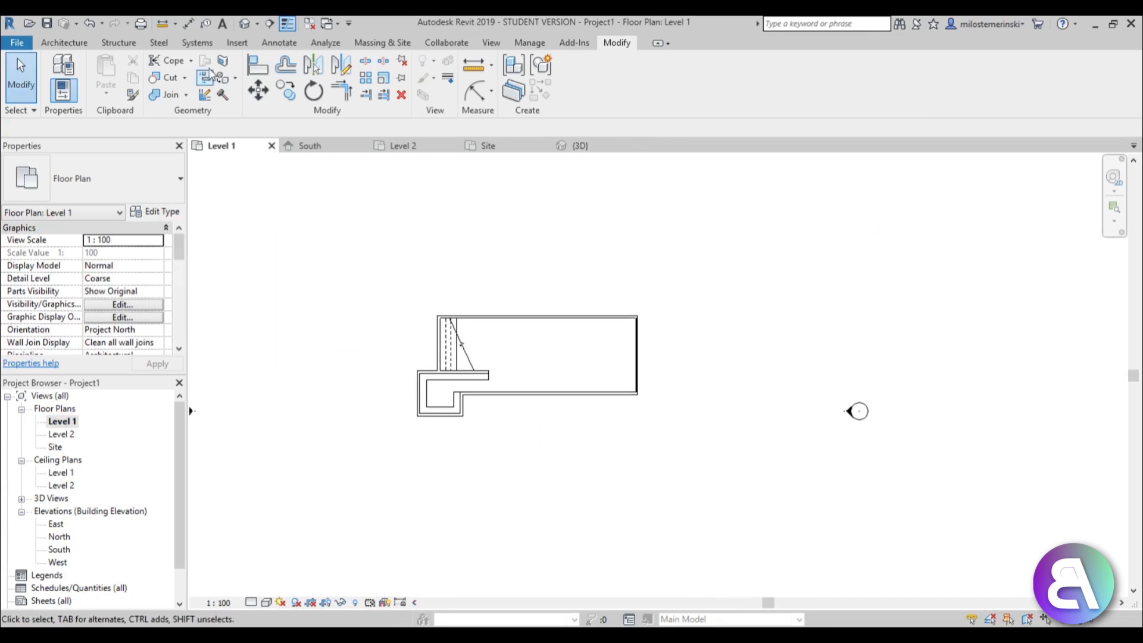
left_click(256, 24)
left_click(266, 58)
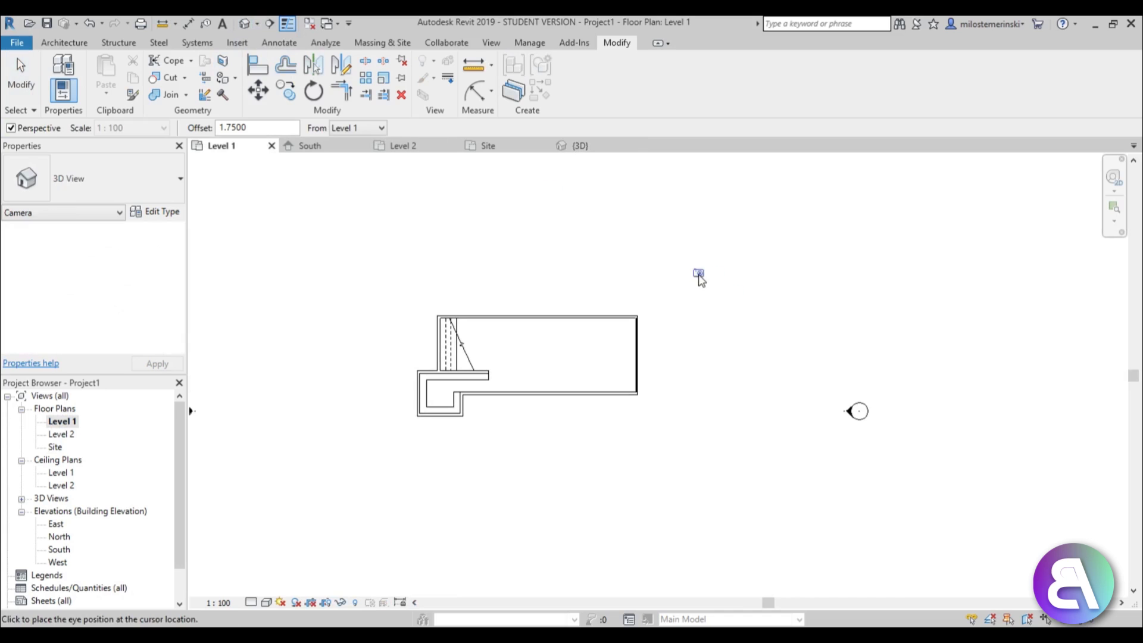
left_click(717, 268)
left_click(309, 508)
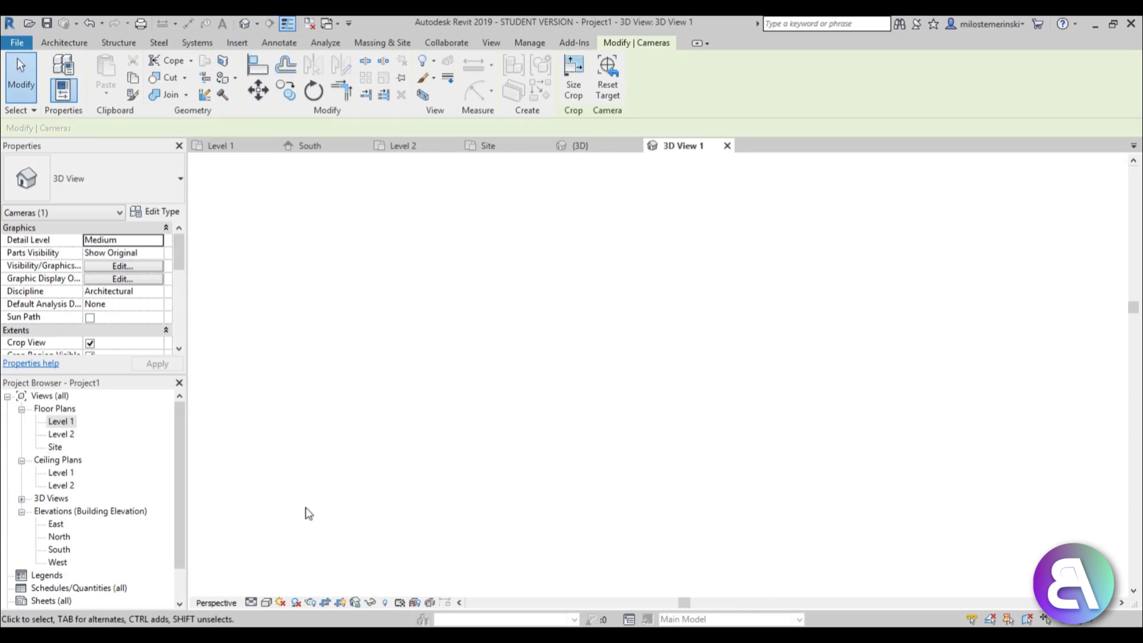
- Orbit the camera around the water to look down on the pool and enlarge the crop region to frame the whole pool
left_click(654, 440)
middle_click_drag(655, 440, 633, 449, "shift")
scroll(633, 449, "down", 5)
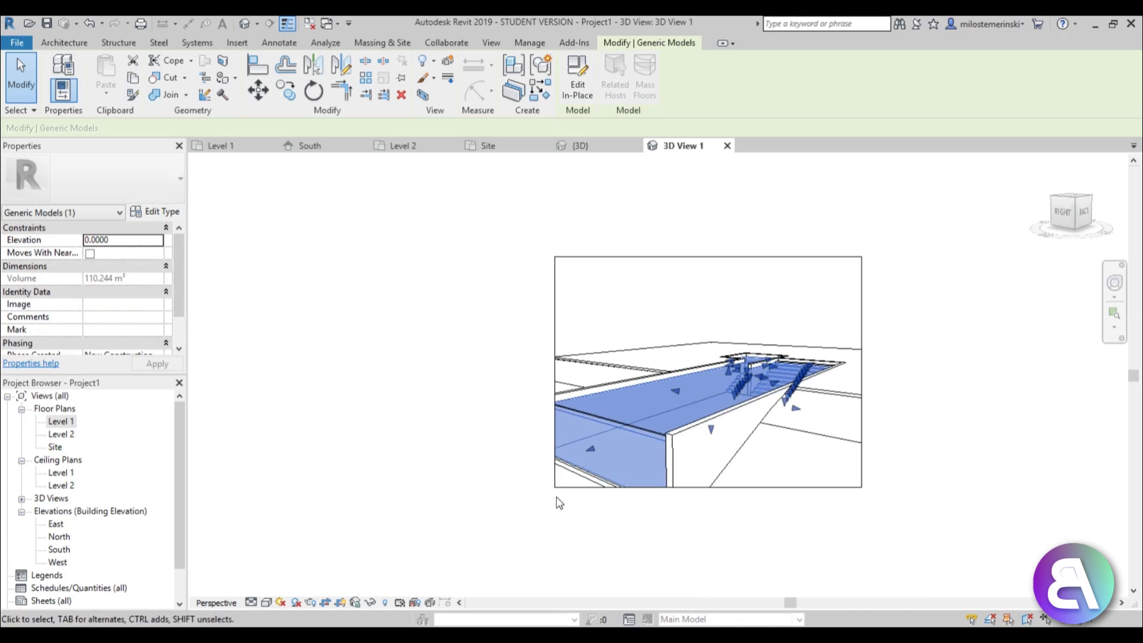
left_click(573, 488)
left_click_drag(528, 526, 528, 526)
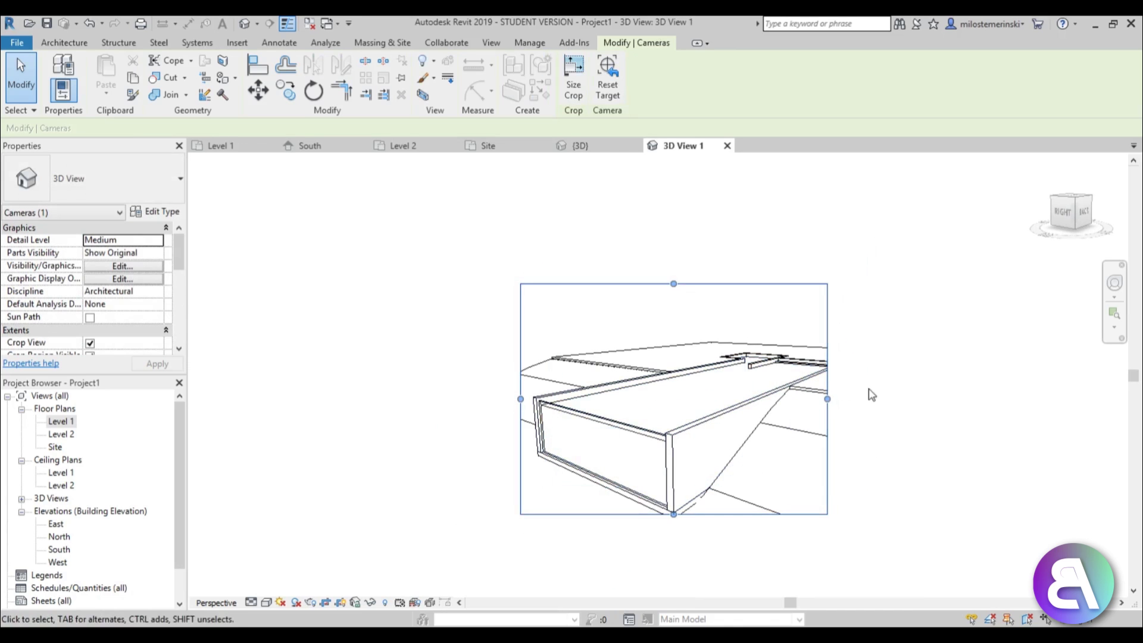
left_click_drag(714, 514, 723, 552)
left_click(774, 544)
left_click(767, 552)
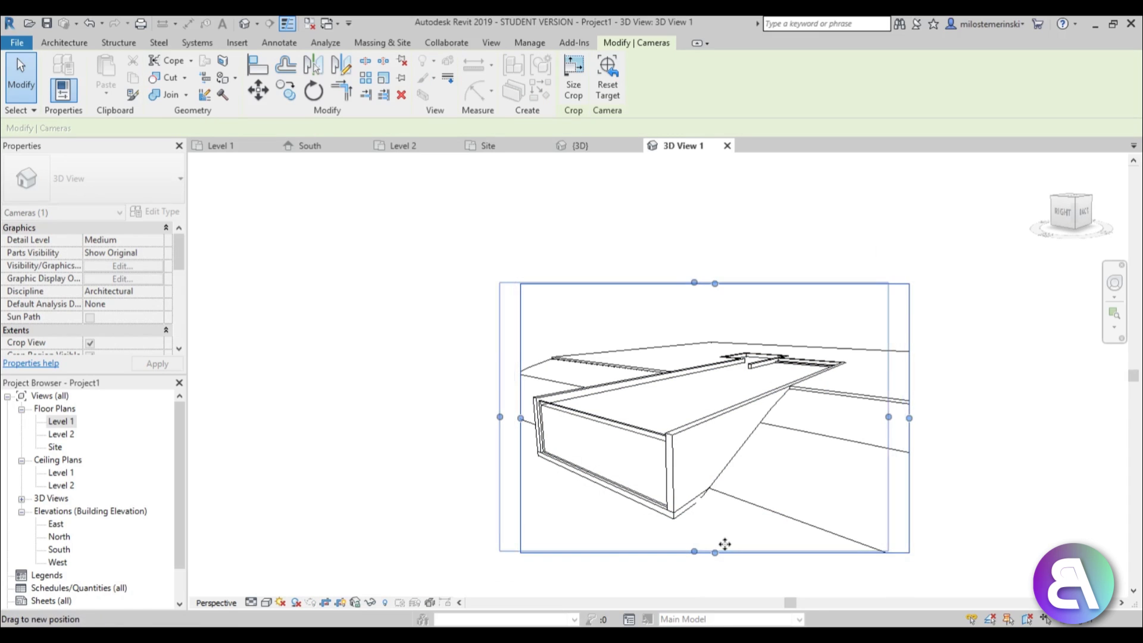
scroll(671, 395, "up", 3)
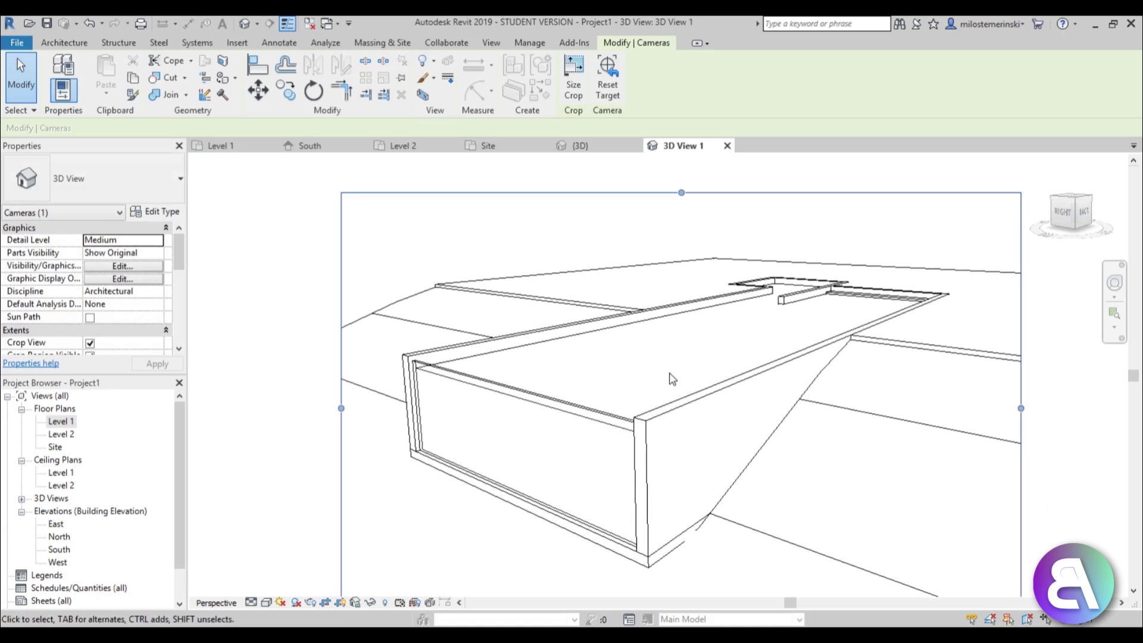
left_click(653, 320)
middle_click_drag(653, 340, 624, 357, "shift")
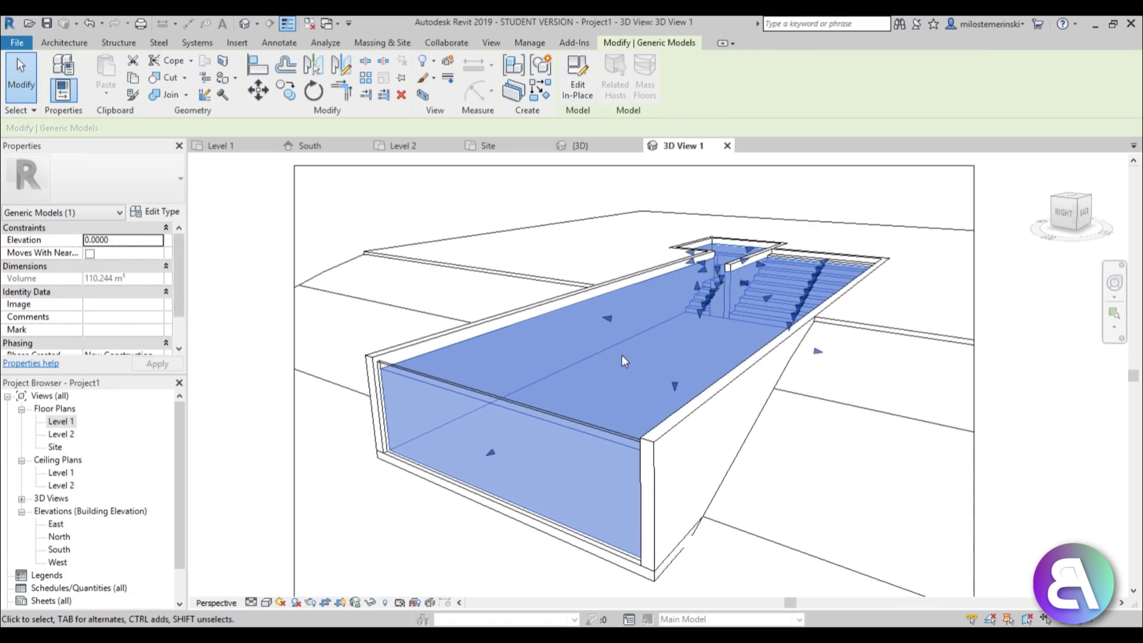
key("Delete")
- Render the camera view at Medium quality with the existing sun lighting and sky background
key("r")
key("r")
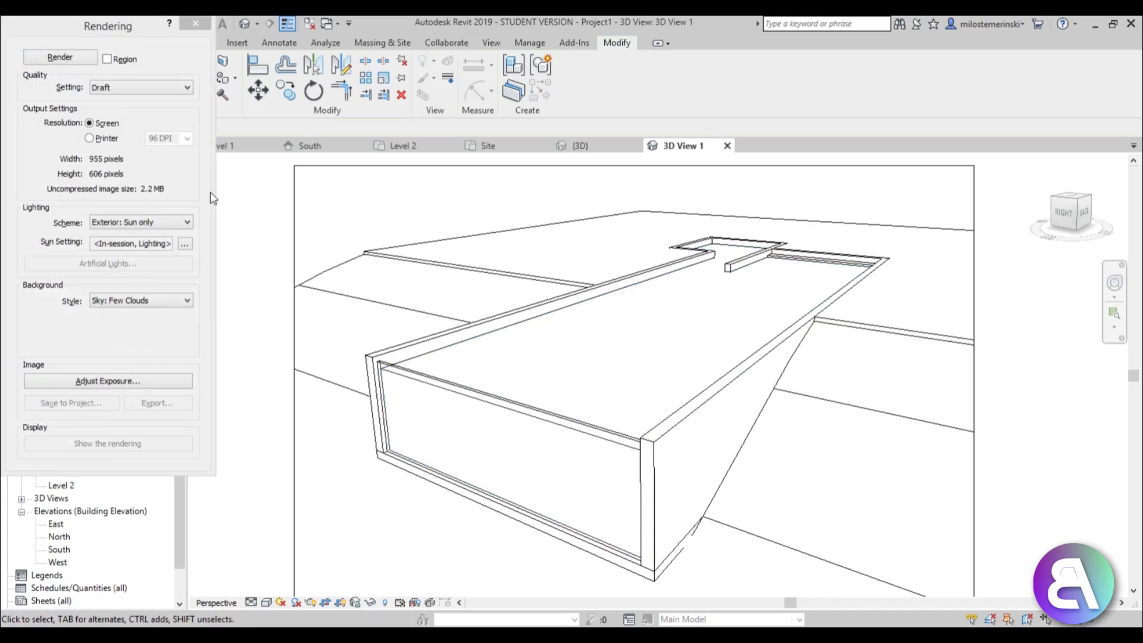
left_click(98, 84)
left_click(107, 111)
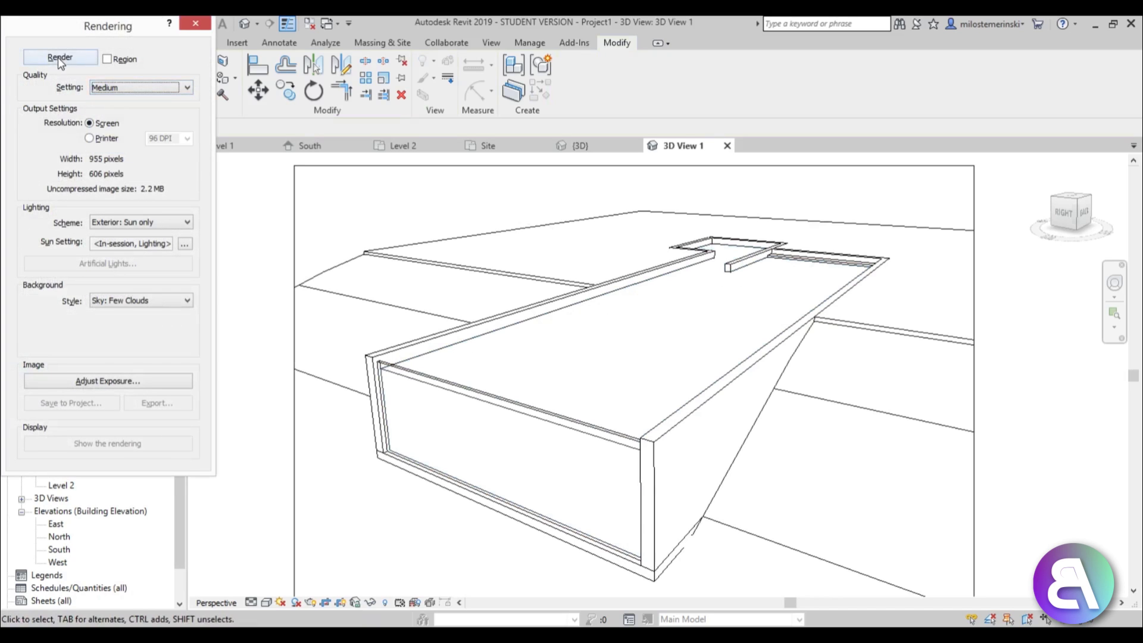
left_click(60, 56)
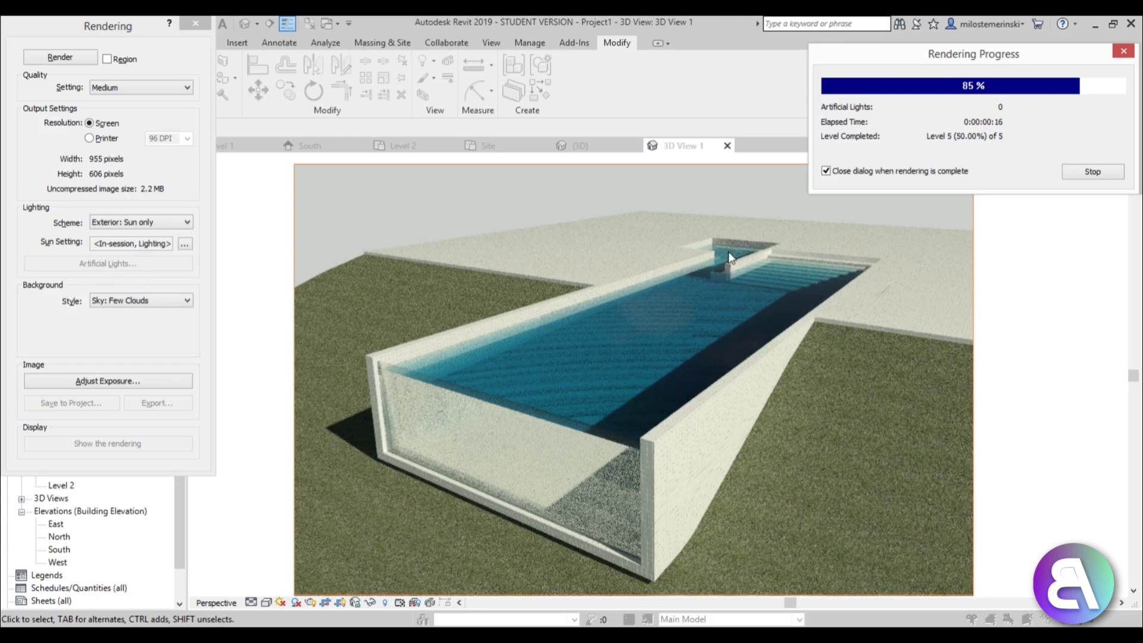
- Examine the rendered pool up close, checking the water, steps, tiled walls and glass end wall
scroll(728, 251, "up", 5)
scroll(705, 244, "down", 6)
scroll(717, 265, "down", 1)
middle_click_drag(698, 312, 708, 257)
scroll(708, 257, "down", 1)
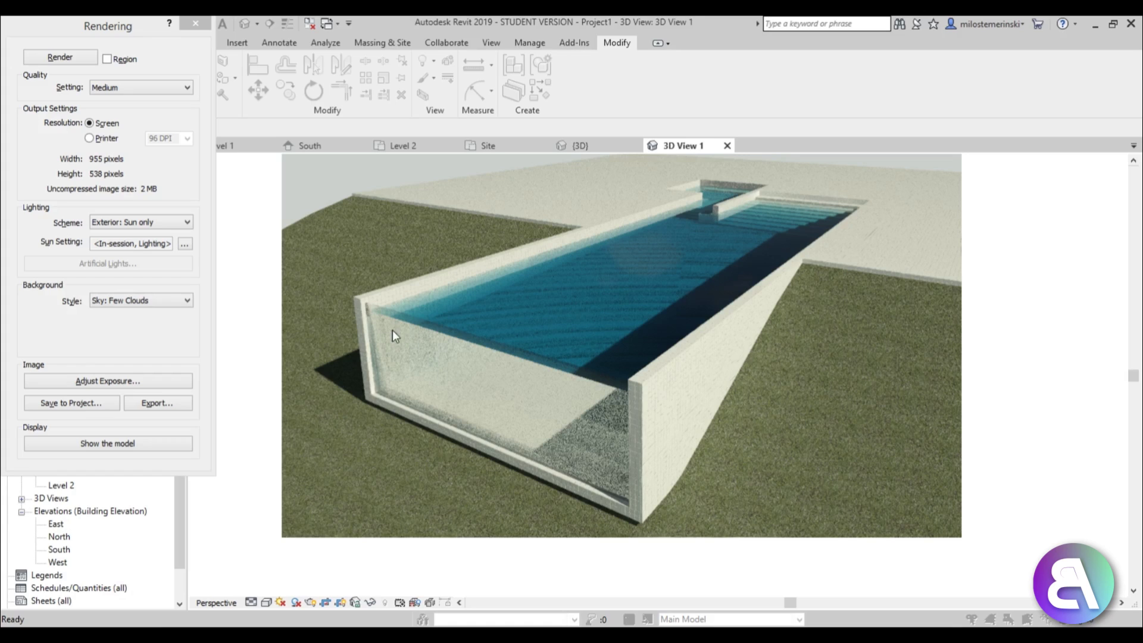
scroll(625, 464, "up", 4)
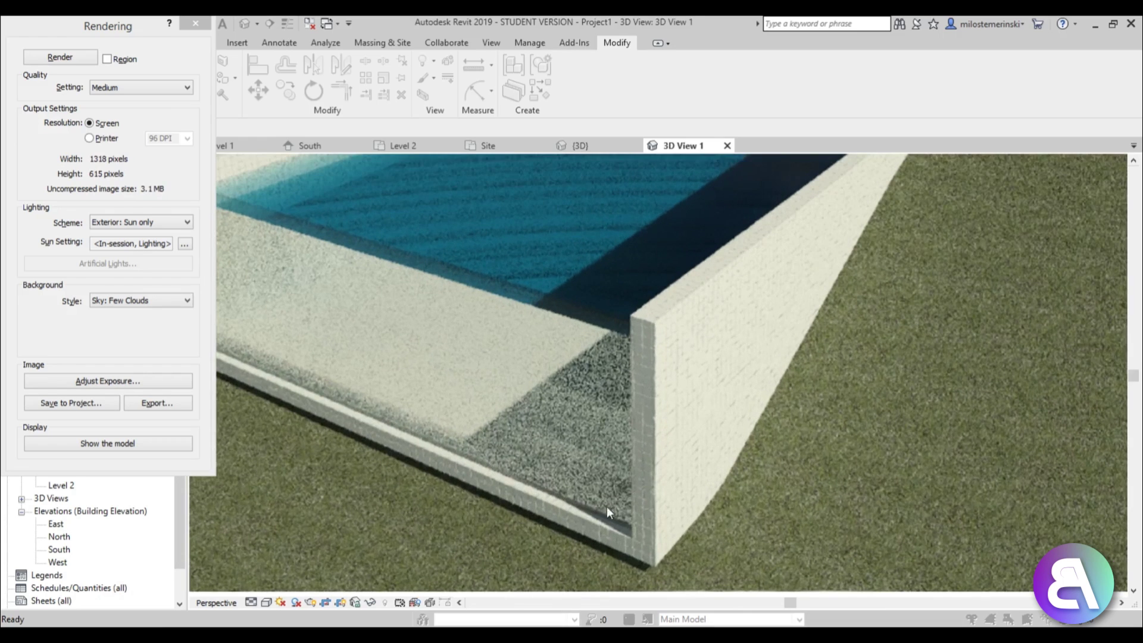
scroll(598, 494, "down", 3)
scroll(434, 388, "down", 2)
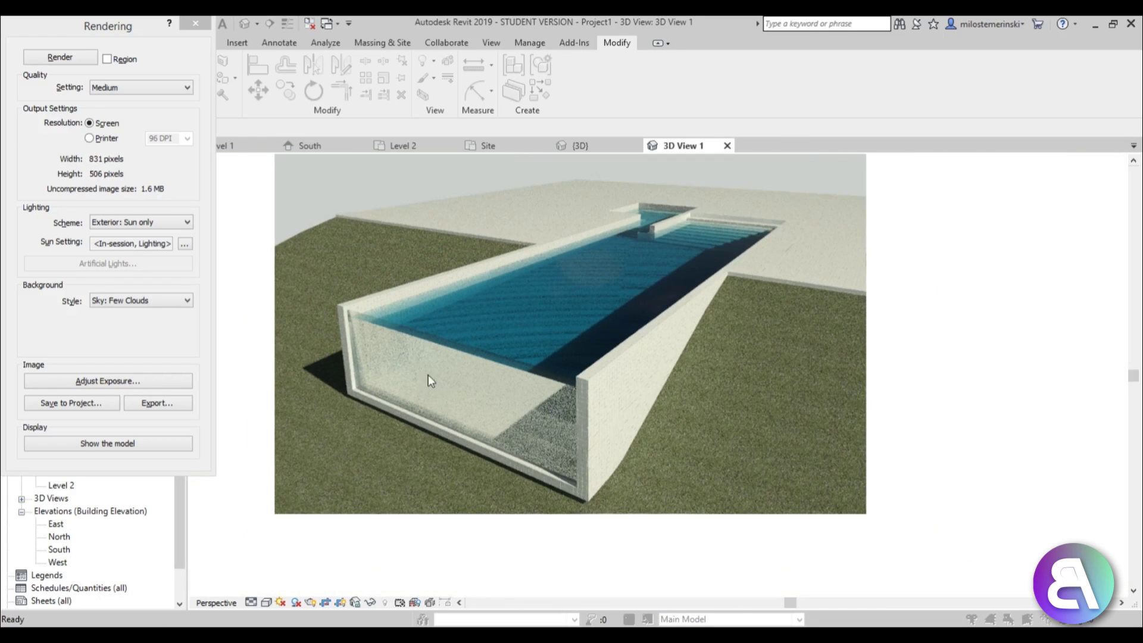
scroll(405, 371, "up", 2)
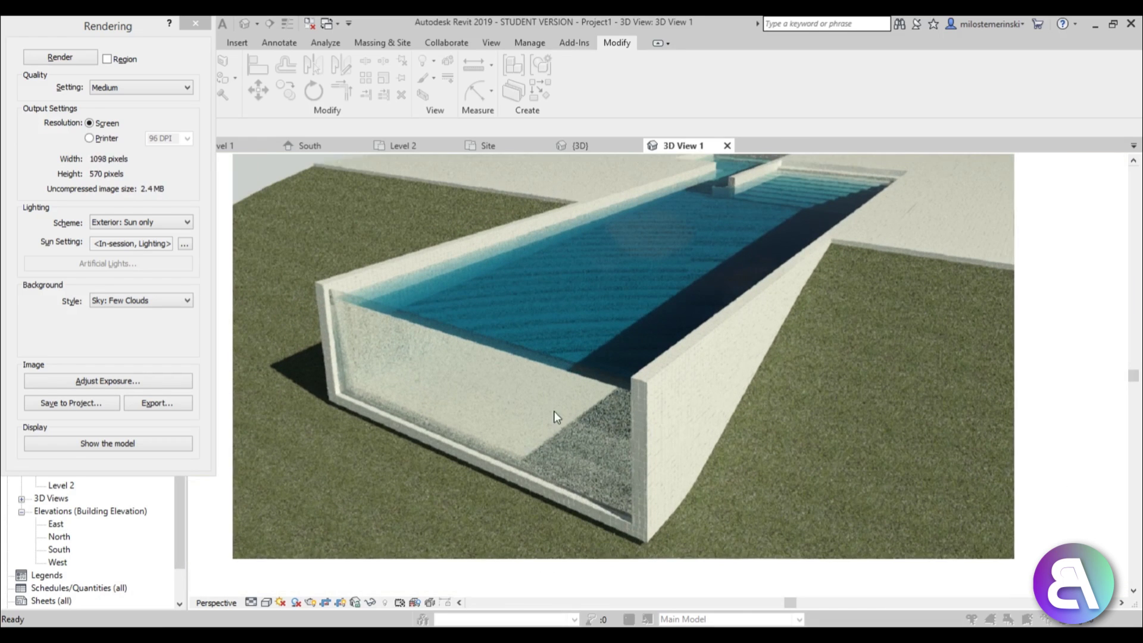
scroll(554, 418, "down", 2)
middle_click_drag(546, 416, 500, 413)
scroll(491, 395, "up", 2)
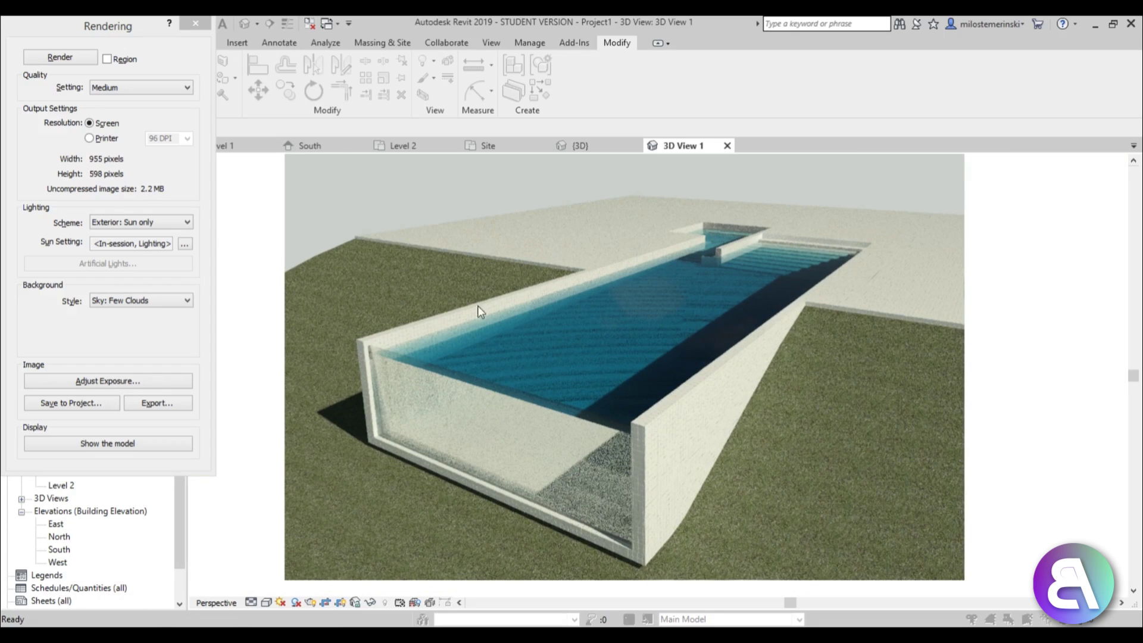